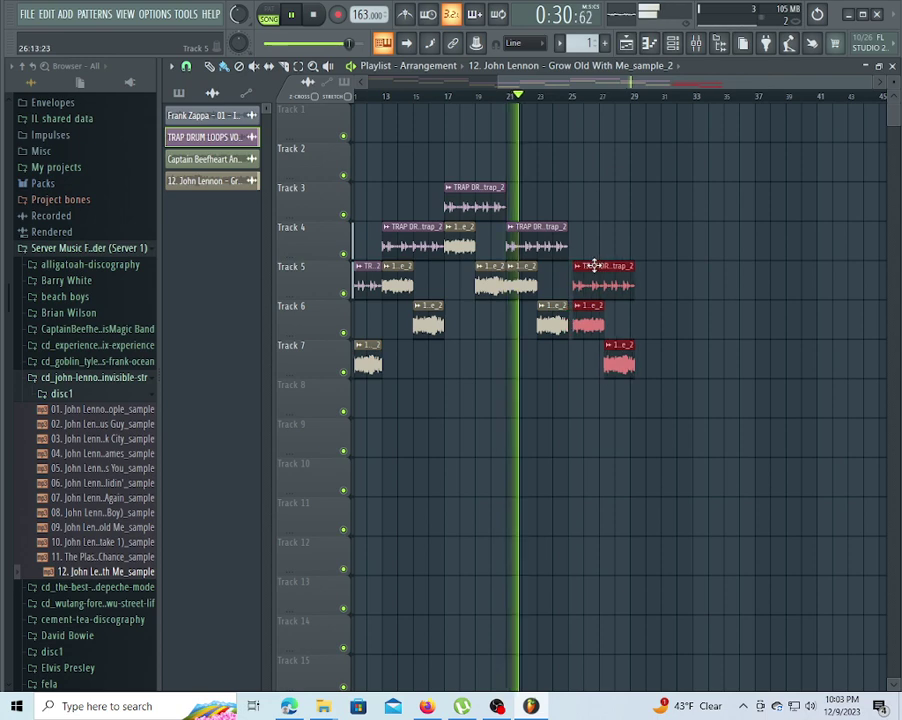
# Align the copied drum loop and sample clips to start at bar 25 and make the Track 6 sample clip there unique.
pyautogui.moveTo(648, 304); pyautogui.dragTo(552, 312)
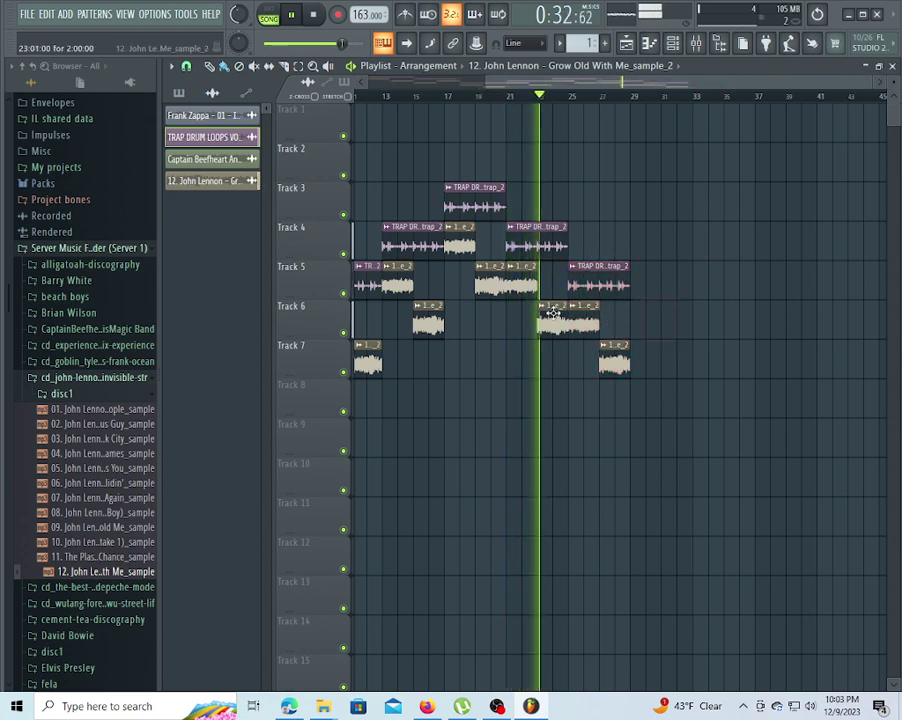
pyautogui.rightClick(572, 315)
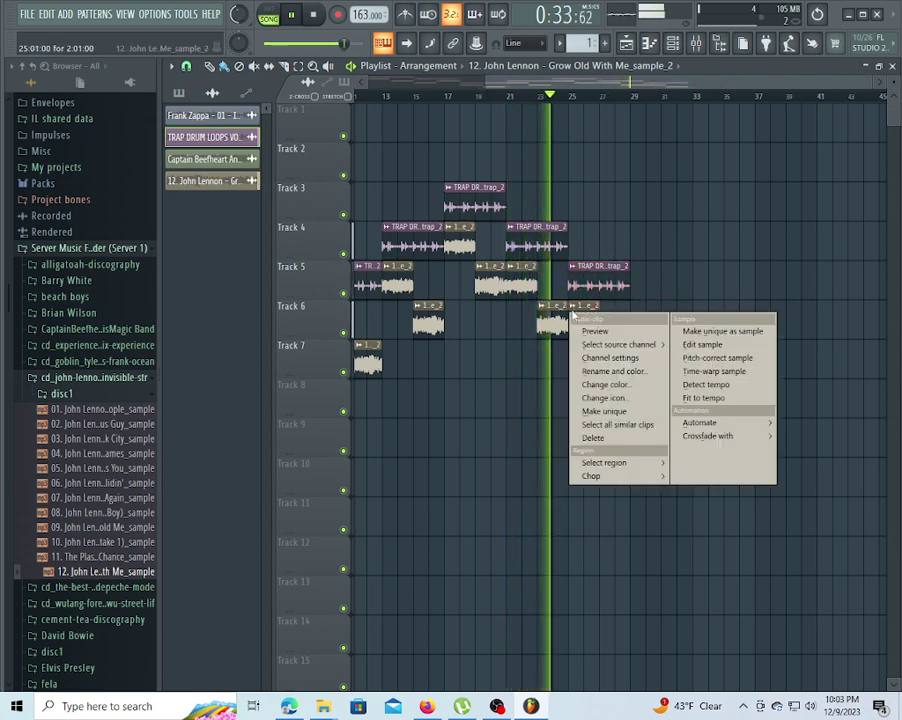
pyautogui.click(605, 411)
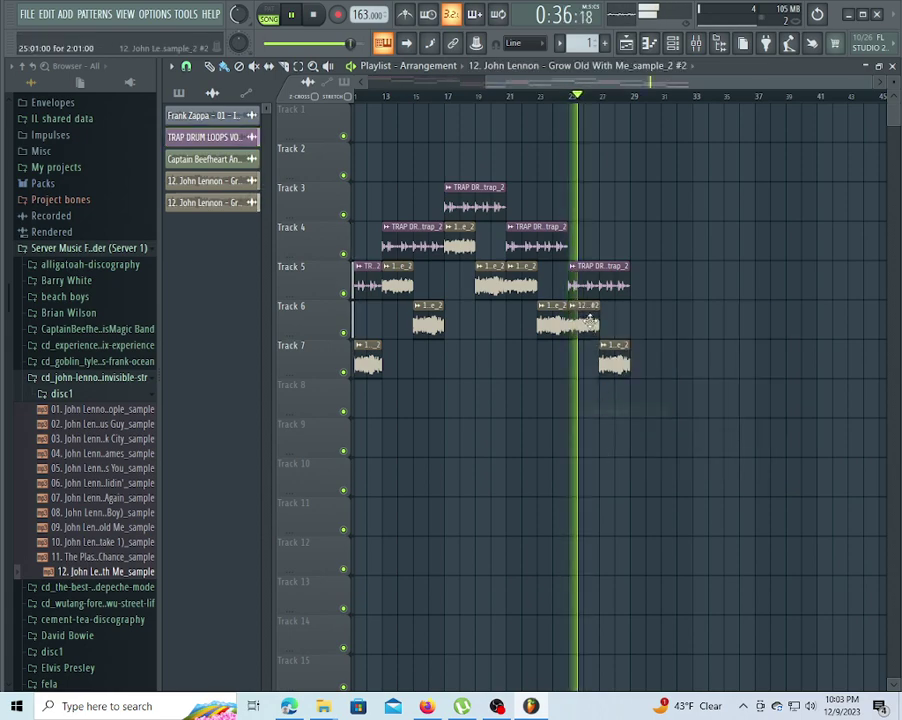
# Reverse the audio of the unique sample clip at bar 25 through its precomputed effects.
pyautogui.press('space')
pyautogui.doubleClick(591, 325)
pyautogui.click(426, 331)
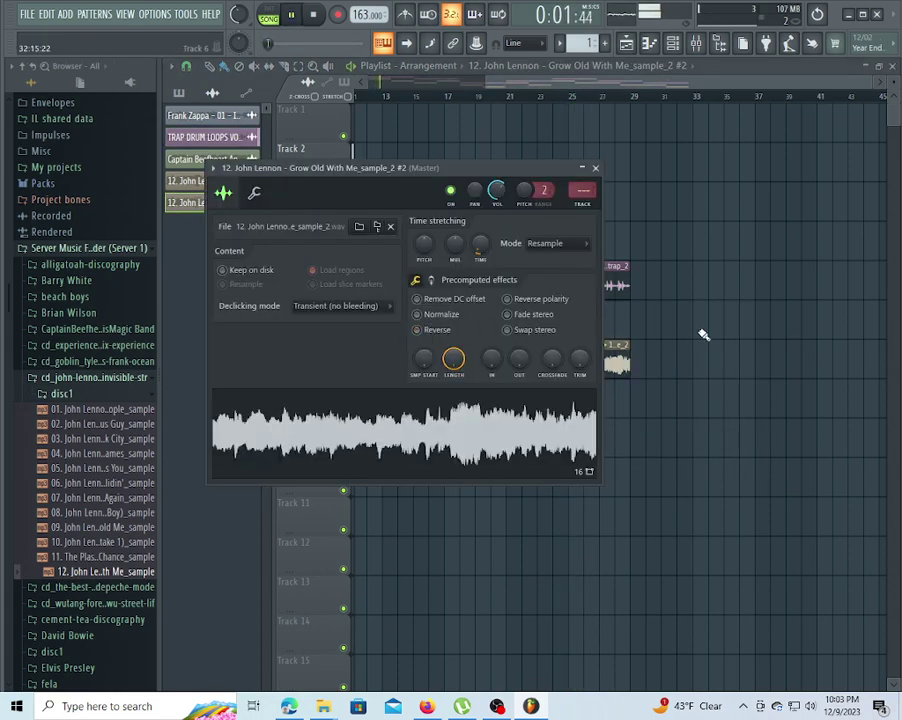
# Replace the sample clips under the last drum loop with the reversed sample on Track 7, spanning bars 25 to 29.
pyautogui.rightClick(706, 335)
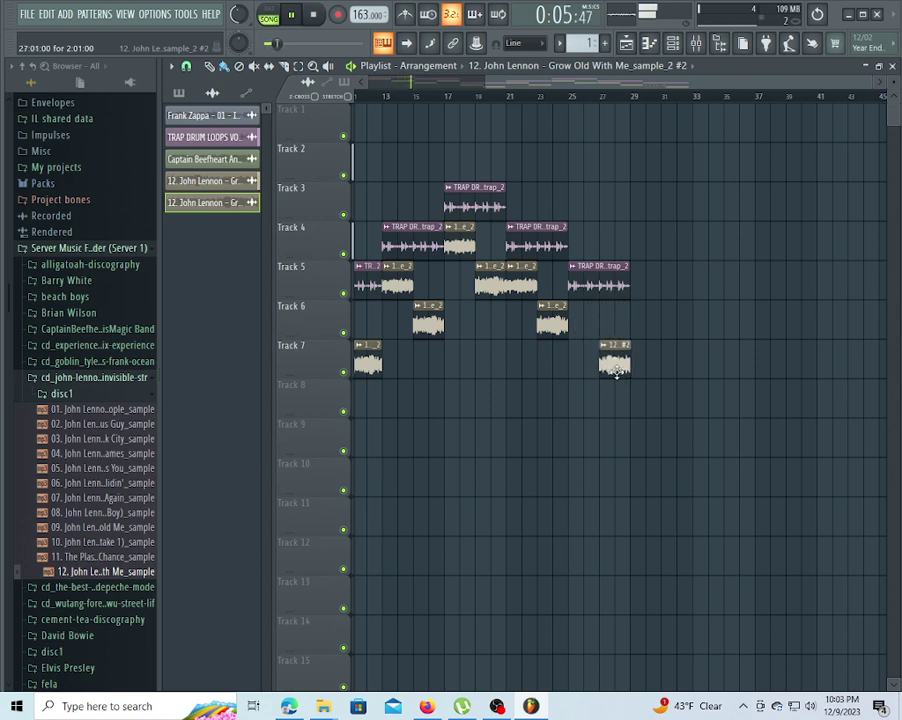
pyautogui.scroll(3, 640, 103)
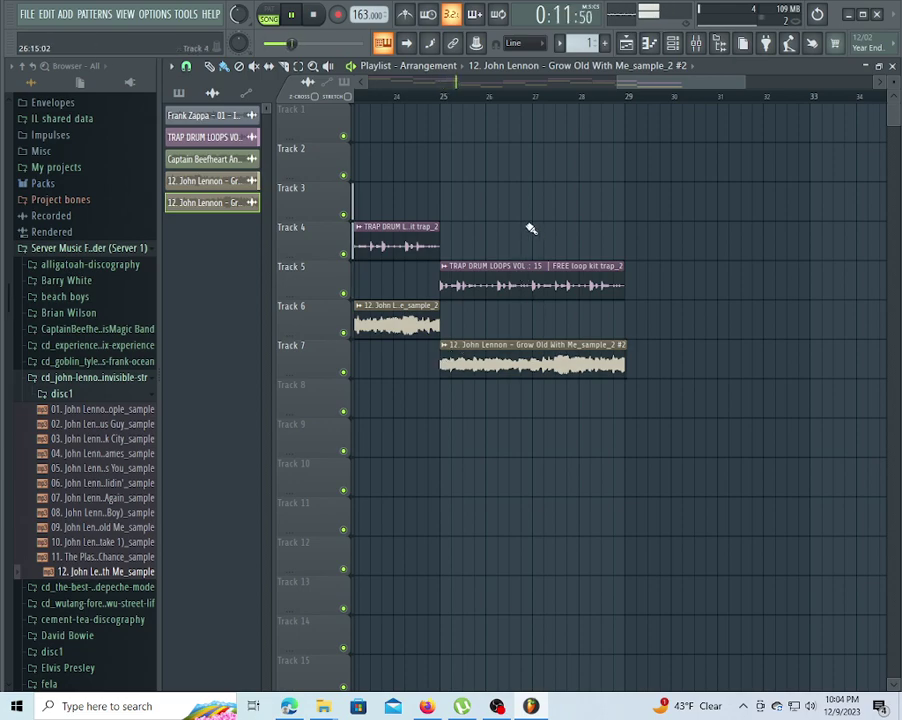
pyautogui.scroll(-5, 440, 107)
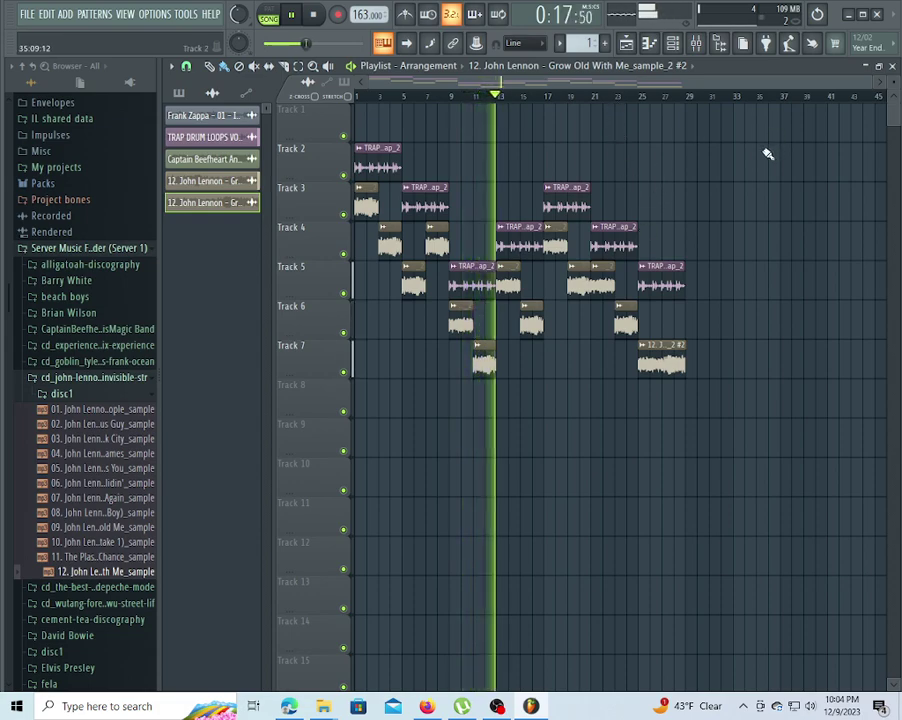
pyautogui.scroll(3, 735, 99)
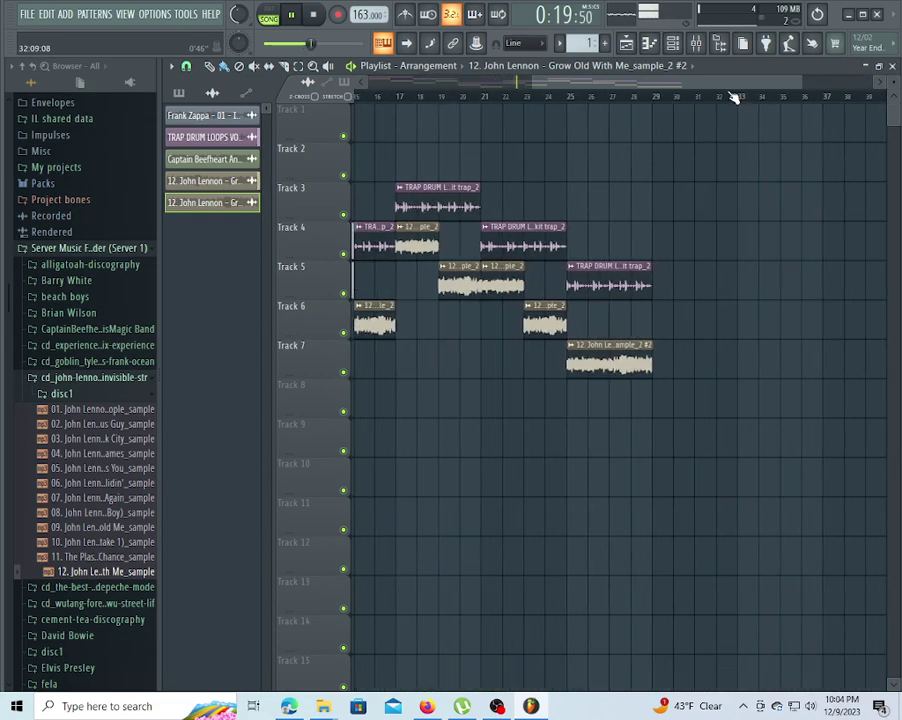
pyautogui.scroll(-2, 721, 201)
pyautogui.scroll(2, 719, 200)
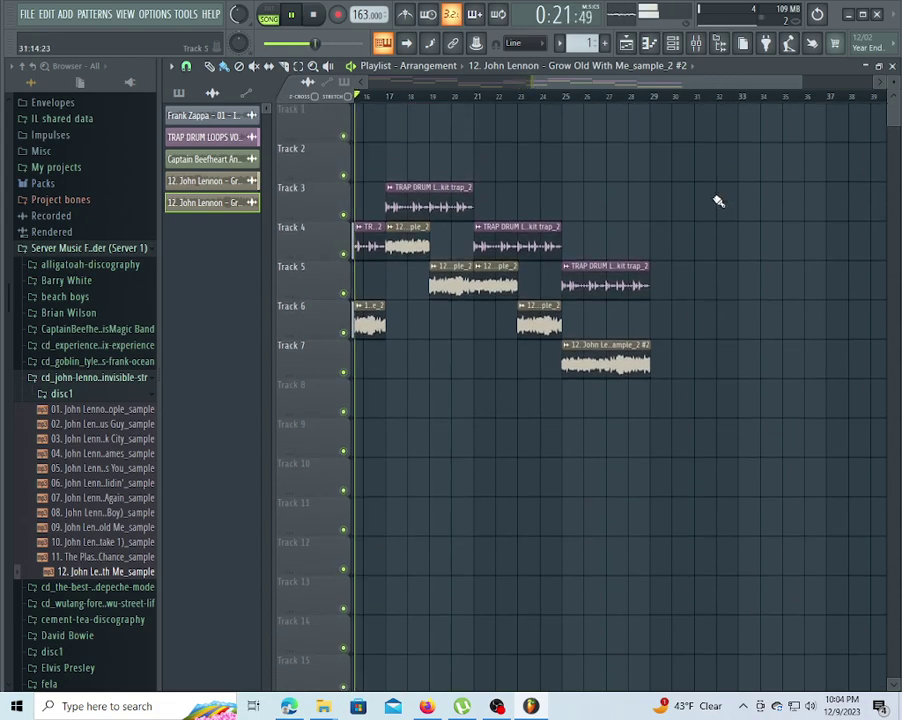
pyautogui.moveTo(657, 83); pyautogui.dragTo(658, 138)
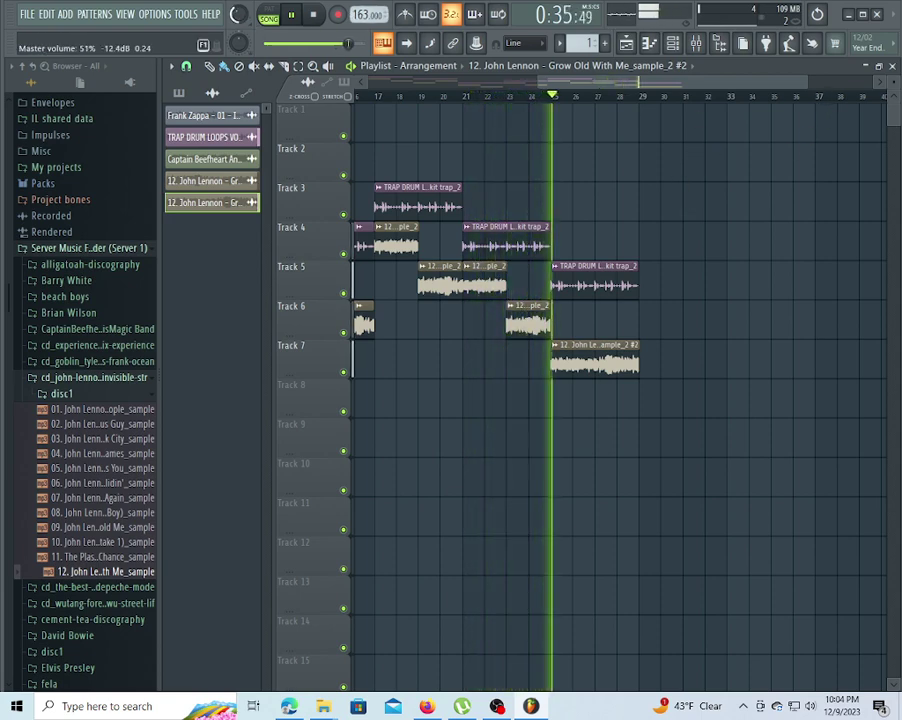
# Copy the bar 25 drum loop and reversed sample to bar 29 on Tracks 6 and 8, and lower the master volume to about 23%.
pyautogui.moveTo(238, 15); pyautogui.dragTo(238, 12)
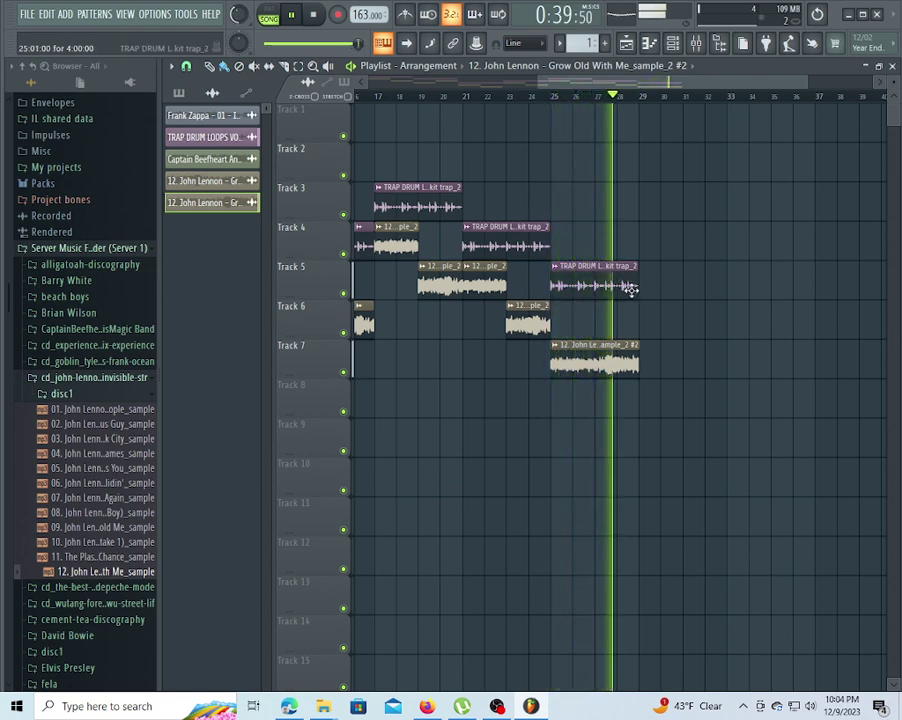
pyautogui.click(555, 100)
pyautogui.moveTo(648, 436); pyautogui.dragTo(670, 318)
pyautogui.moveTo(238, 15); pyautogui.dragTo(238, 56)
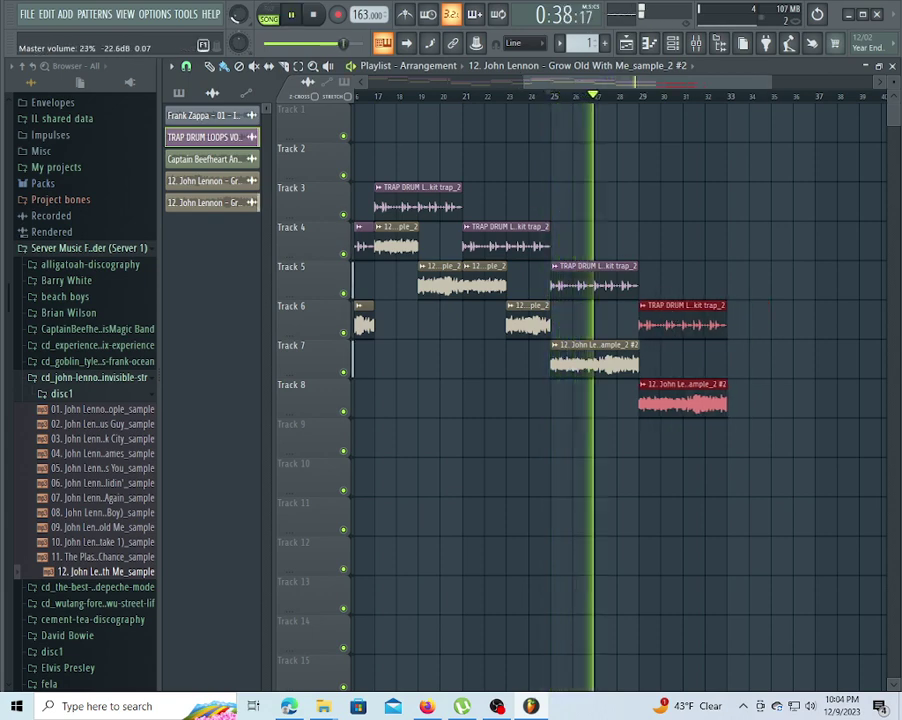
pyautogui.moveTo(556, 89); pyautogui.dragTo(656, 89)
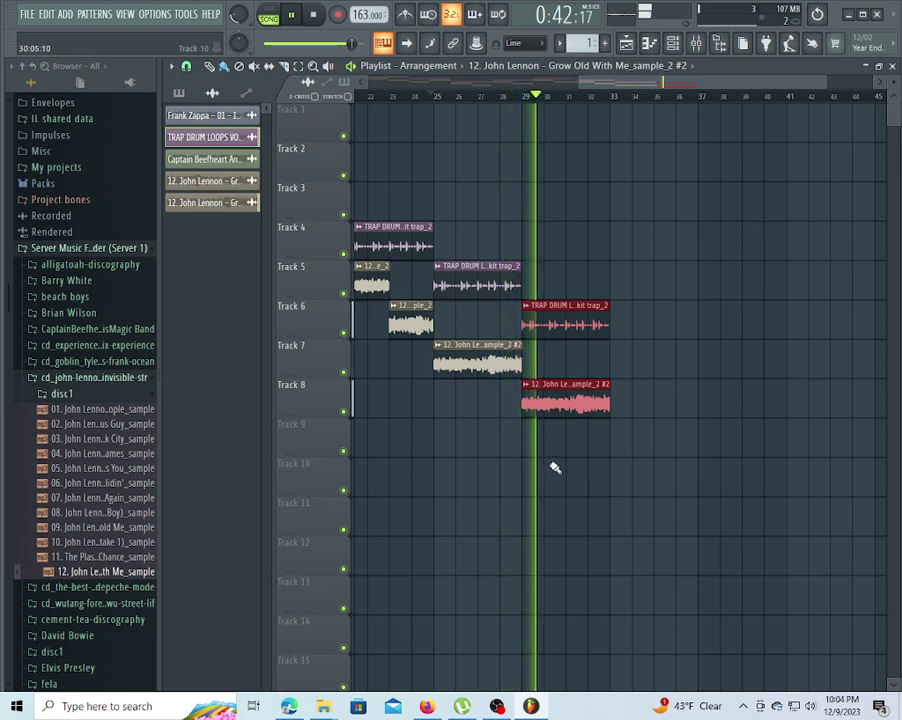
# Paste the drum loop and reversed sample pair at bar 33 on Tracks 5 and 7, and at bar 37 on Tracks 4 and 6.
pyautogui.hotkey('ctrl', 'v')
pyautogui.moveTo(389, 275); pyautogui.dragTo(653, 271)
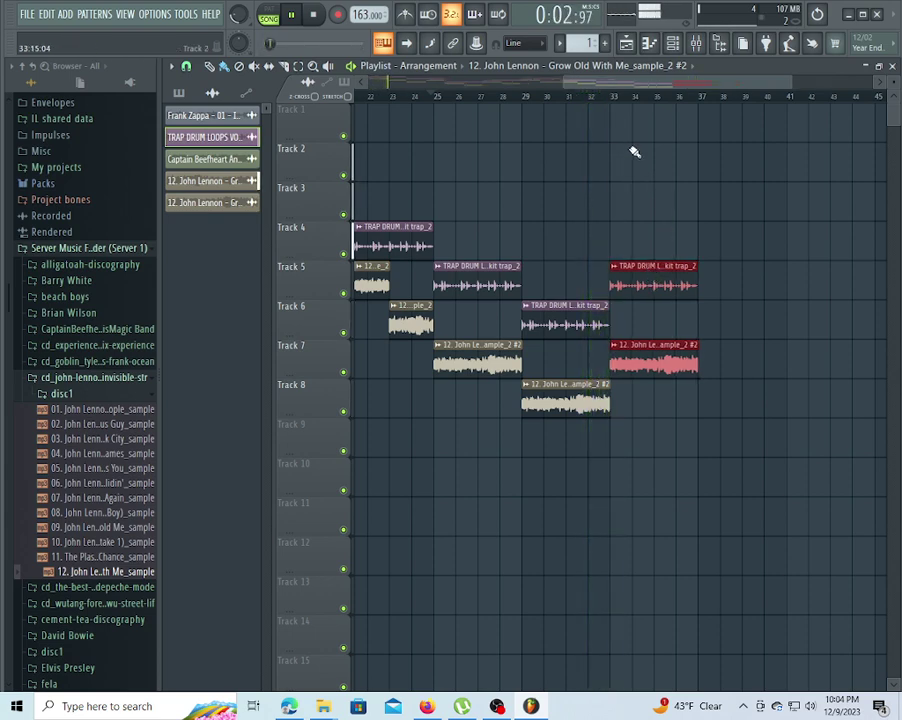
pyautogui.hotkey('ctrl', 'v')
pyautogui.moveTo(403, 270); pyautogui.dragTo(760, 208)
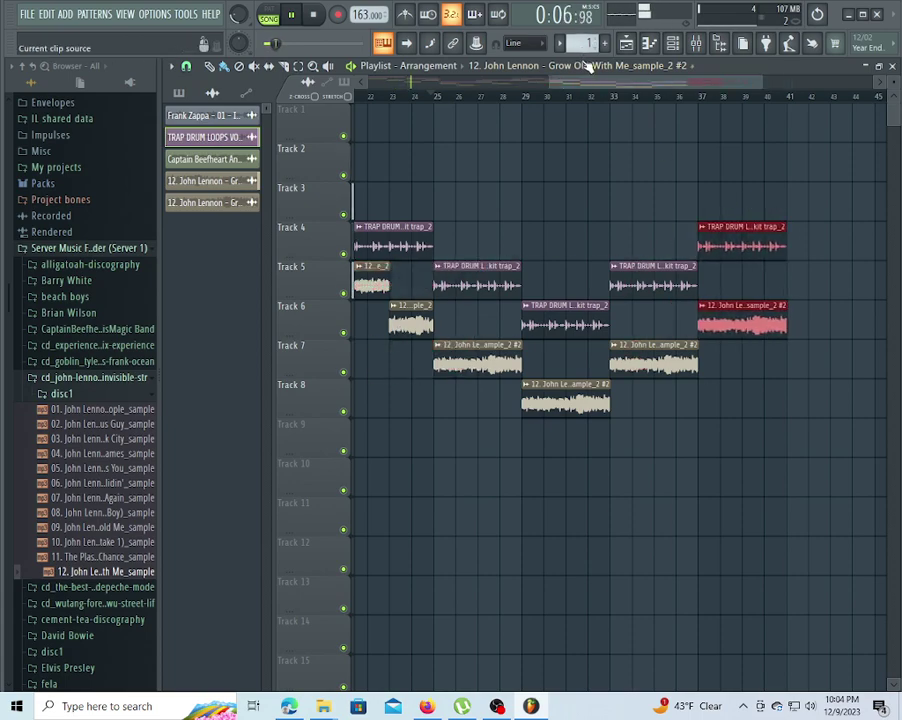
pyautogui.scroll(-4, 620, 102)
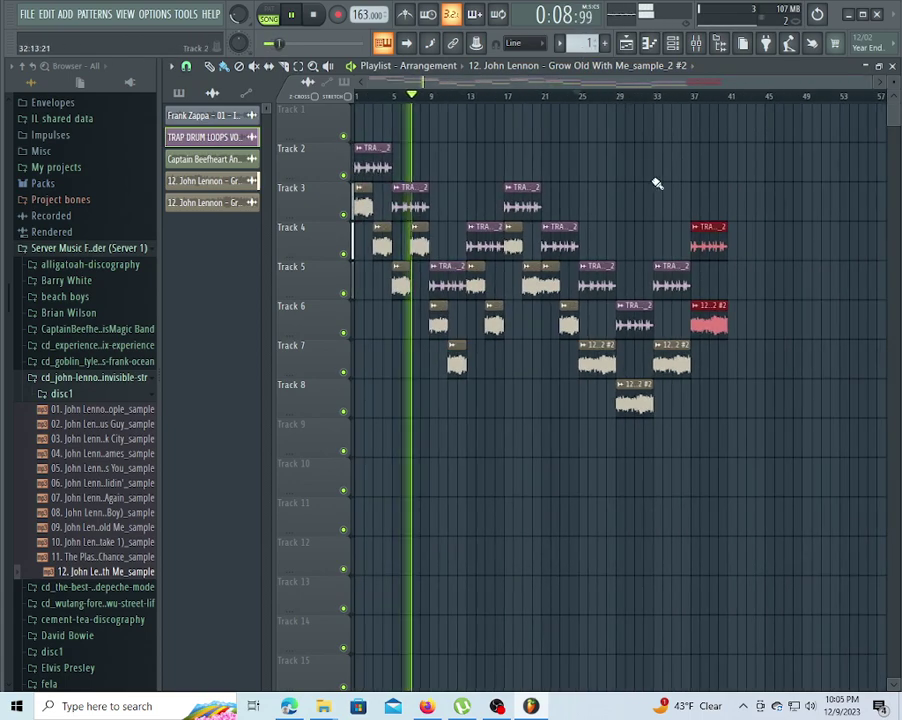
pyautogui.scroll(-3, 660, 177)
pyautogui.scroll(3, 658, 176)
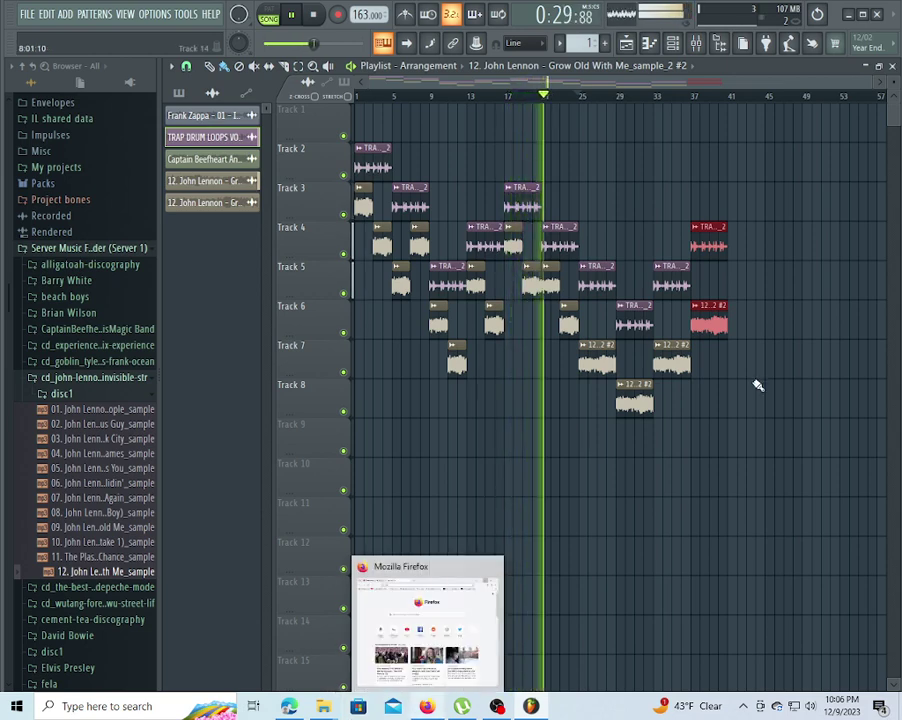
# Add a Morphine synthesizer channel and open its presets library.
pyautogui.click(65, 14)
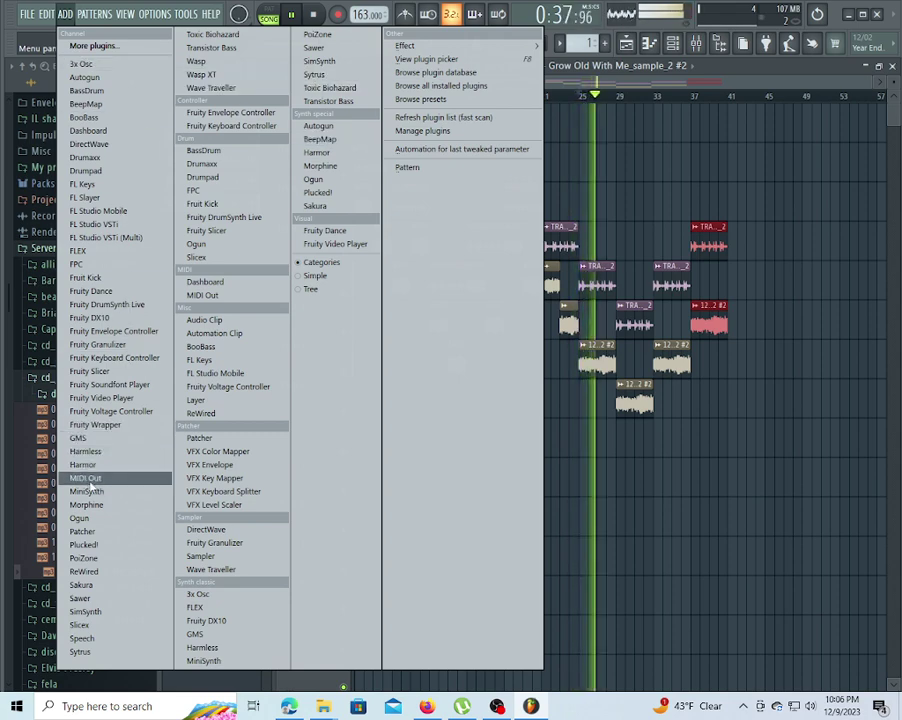
pyautogui.click(108, 506)
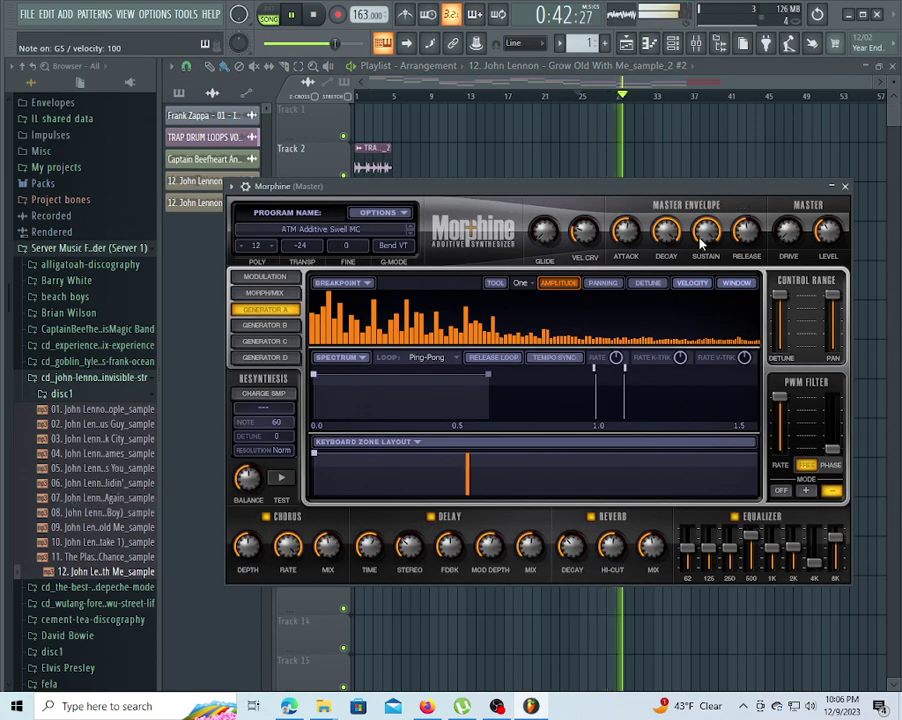
pyautogui.click(323, 228)
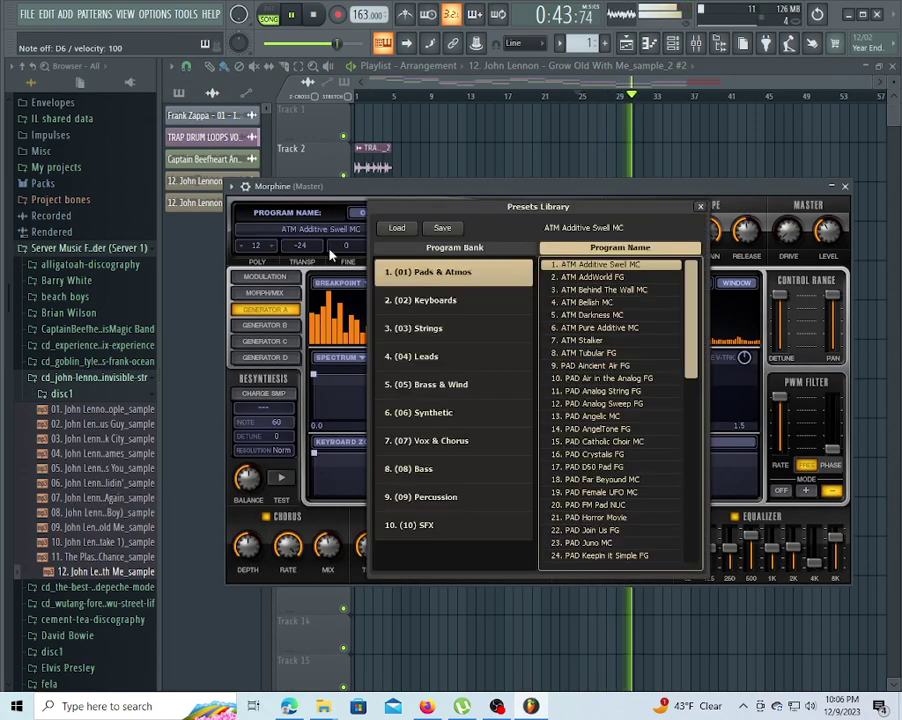
# Try the keyboard presets KBD Crystal MC, KBD Dynamic Suitcase FG and KBD FM-EP FG, and move the synthesizer window clear of the clips.
pyautogui.click(441, 302)
pyautogui.click(598, 355)
pyautogui.click(617, 404)
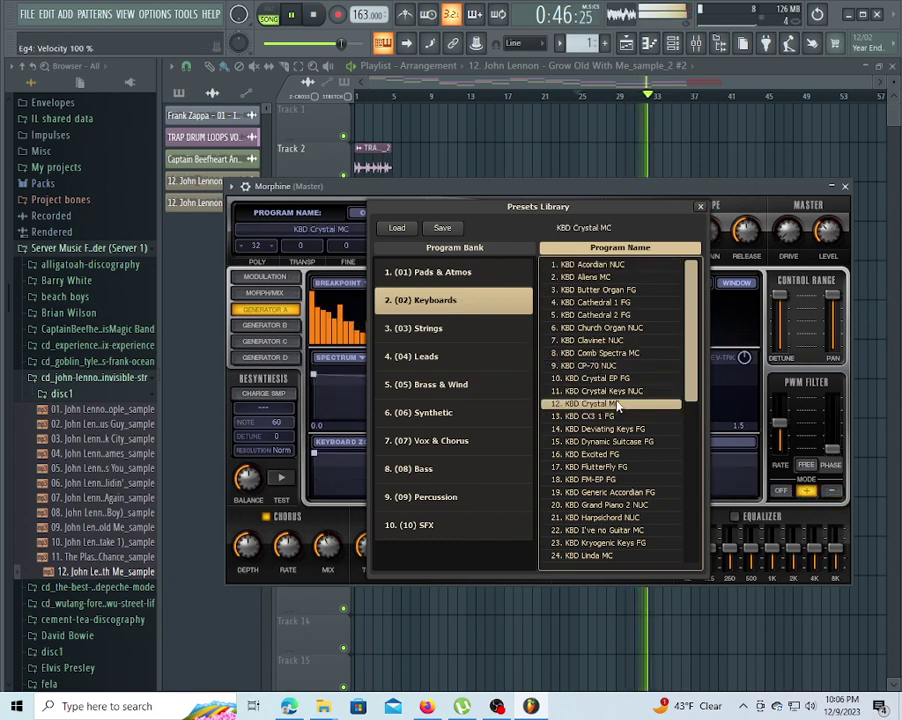
pyautogui.click(602, 442)
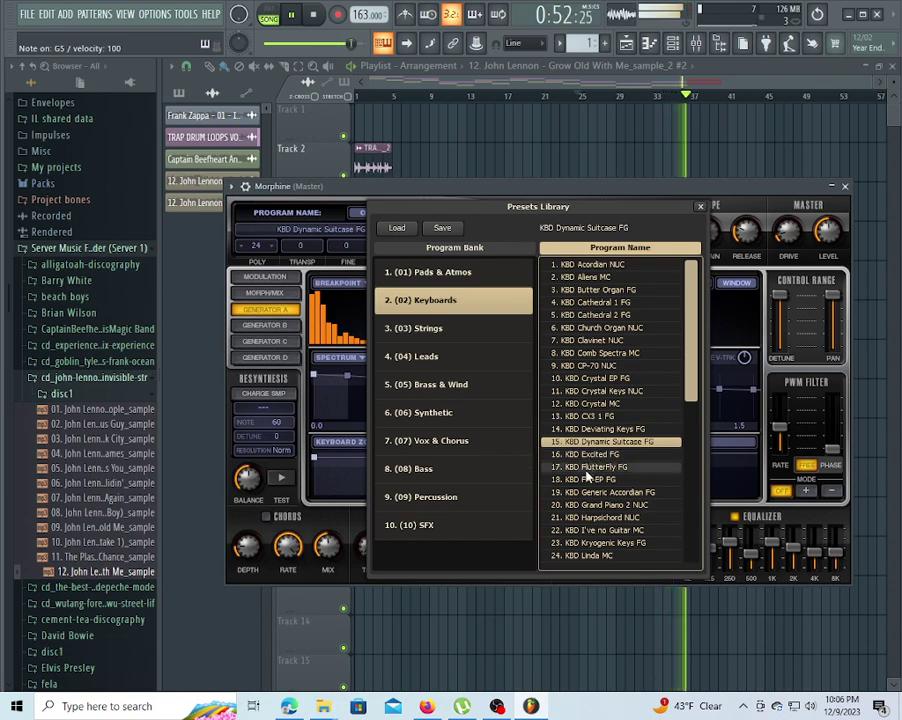
pyautogui.click(590, 479)
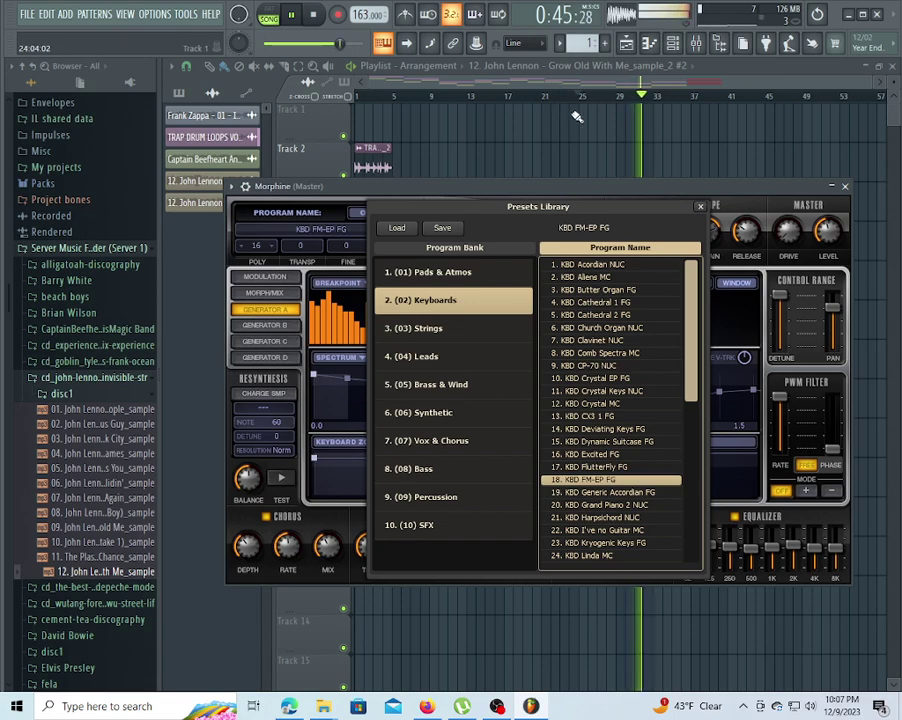
pyautogui.click(700, 206)
pyautogui.moveTo(648, 186); pyautogui.dragTo(601, 415)
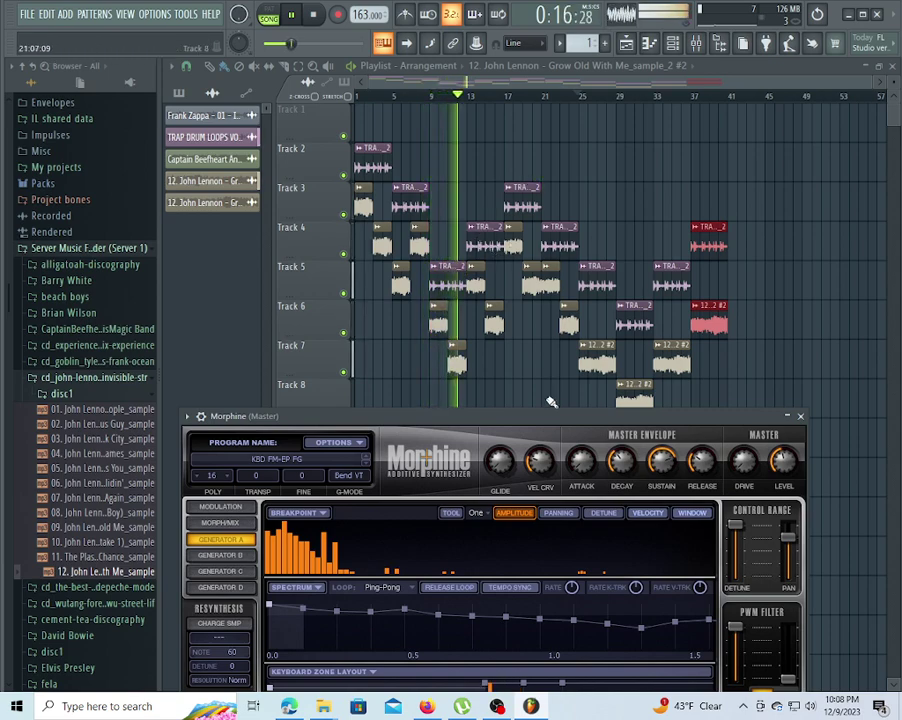
# Audition further Morphine keyboard presets, including KBD Crystal EP FG and KBD Crystal Keys NUC.
pyautogui.click(321, 460)
pyautogui.click(548, 570)
pyautogui.click(552, 608)
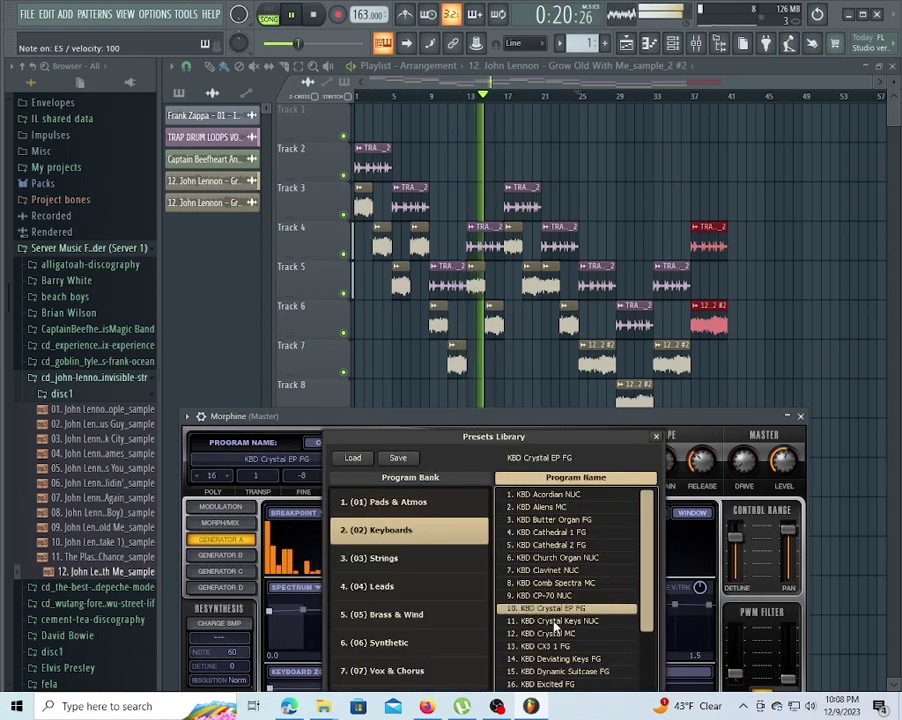
pyautogui.click(552, 621)
pyautogui.scroll(-1, 552, 621)
# Try several presets in Morphine's Leads bank and load LED LoFi Techno Chord MC.
pyautogui.click(424, 584)
pyautogui.click(560, 583)
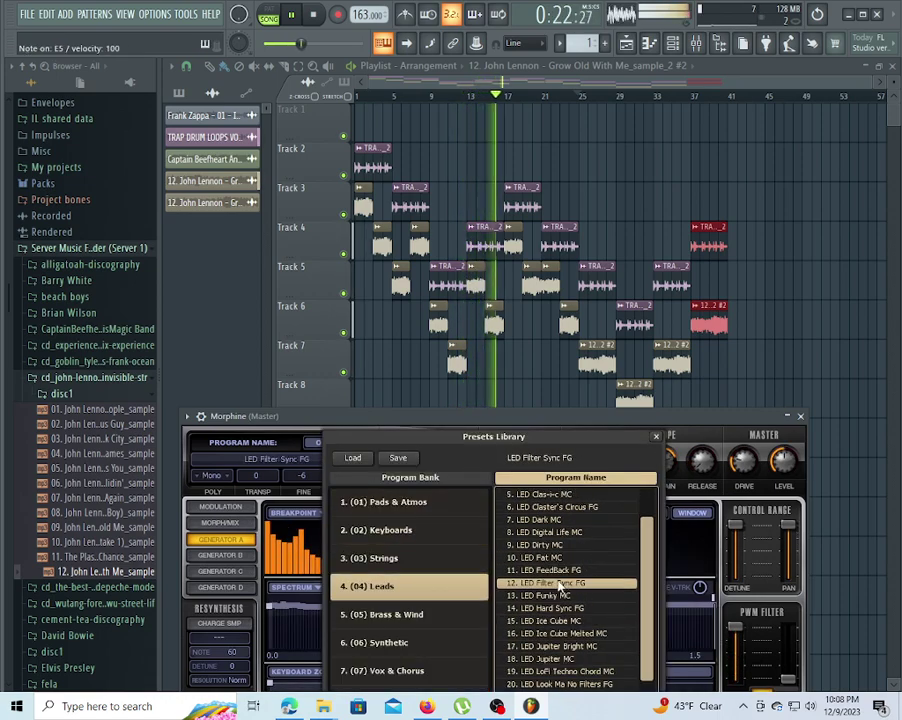
pyautogui.scroll(-3, 558, 583)
pyautogui.click(558, 583)
pyautogui.scroll(-1, 558, 583)
pyautogui.scroll(-3, 556, 583)
pyautogui.click(560, 584)
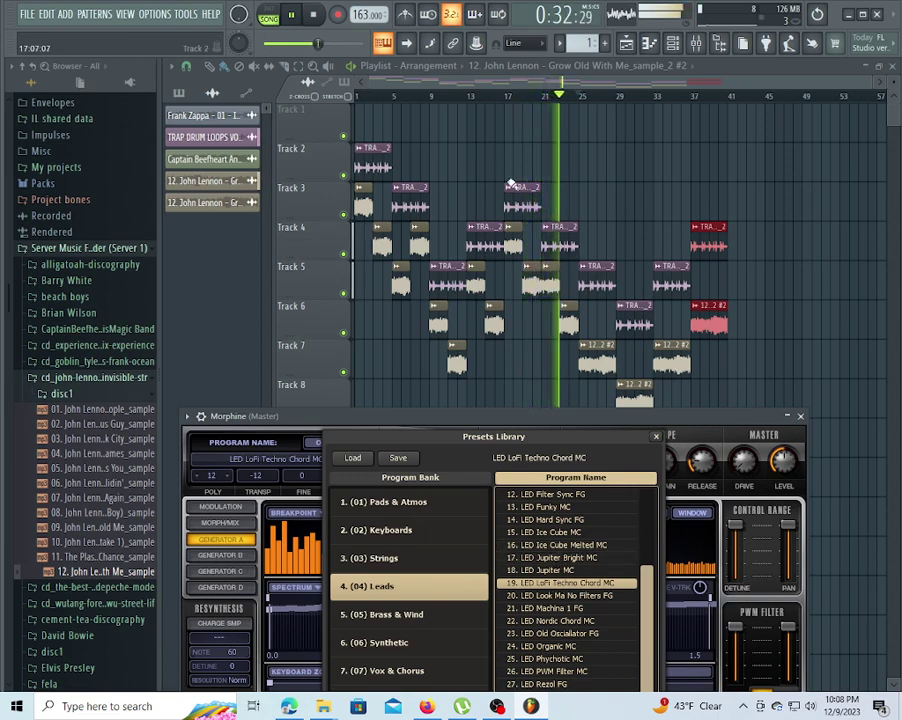
# Record a Morphine melody into Pattern 1 from the start of the song, covering 32 bars.
pyautogui.click(357, 96)
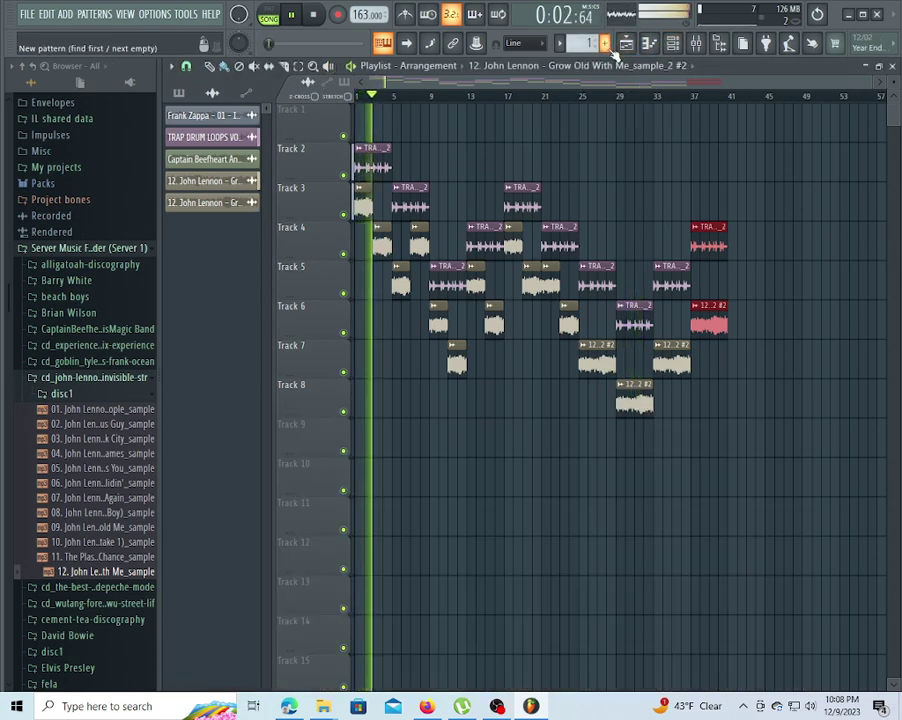
pyautogui.click(605, 43)
pyautogui.click(621, 62)
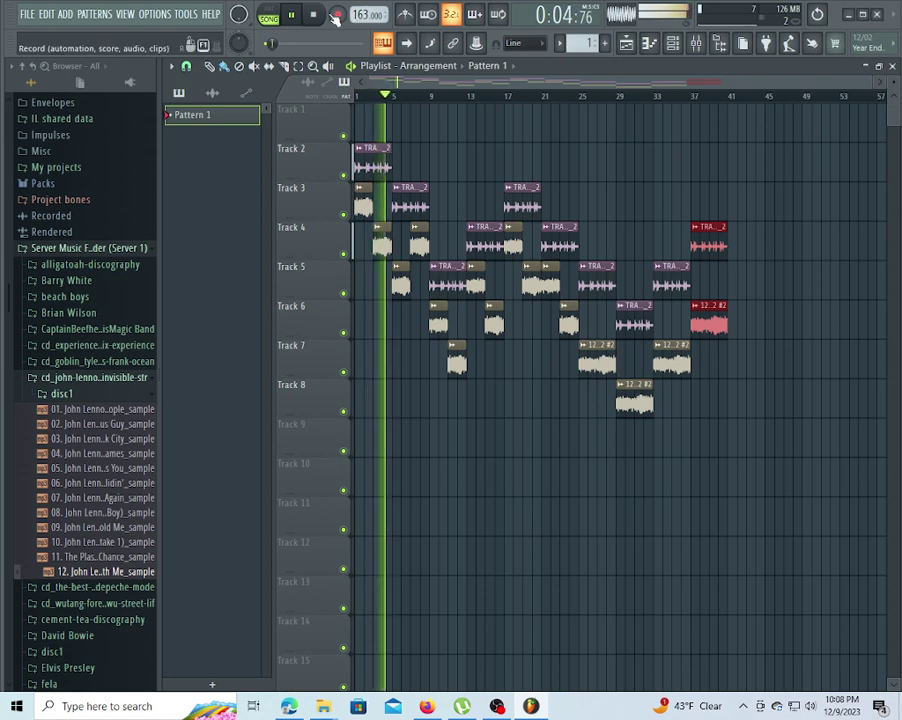
pyautogui.click(315, 18)
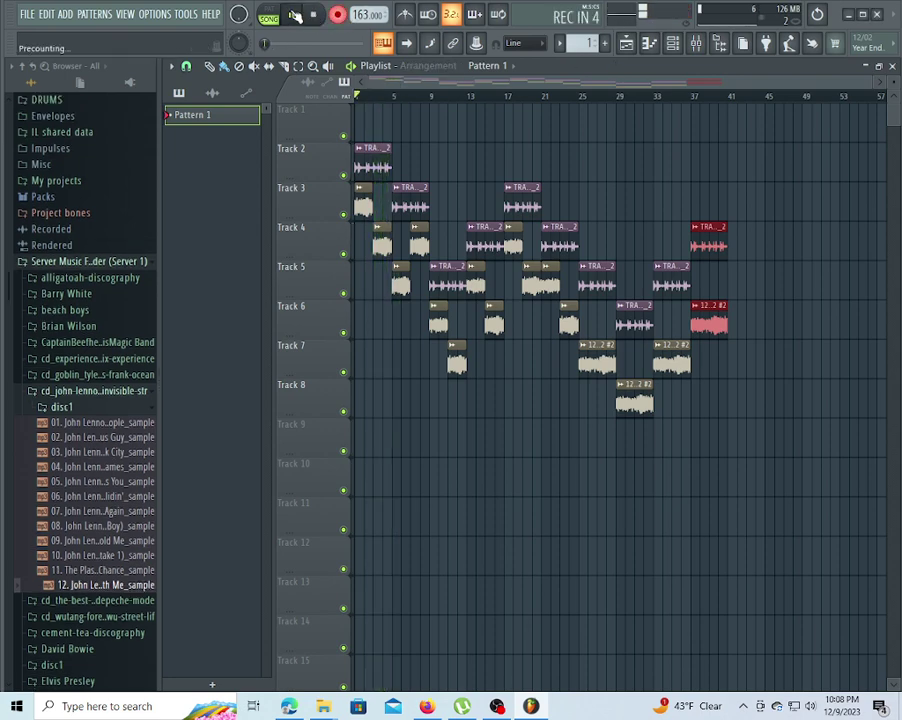
pyautogui.press('space')
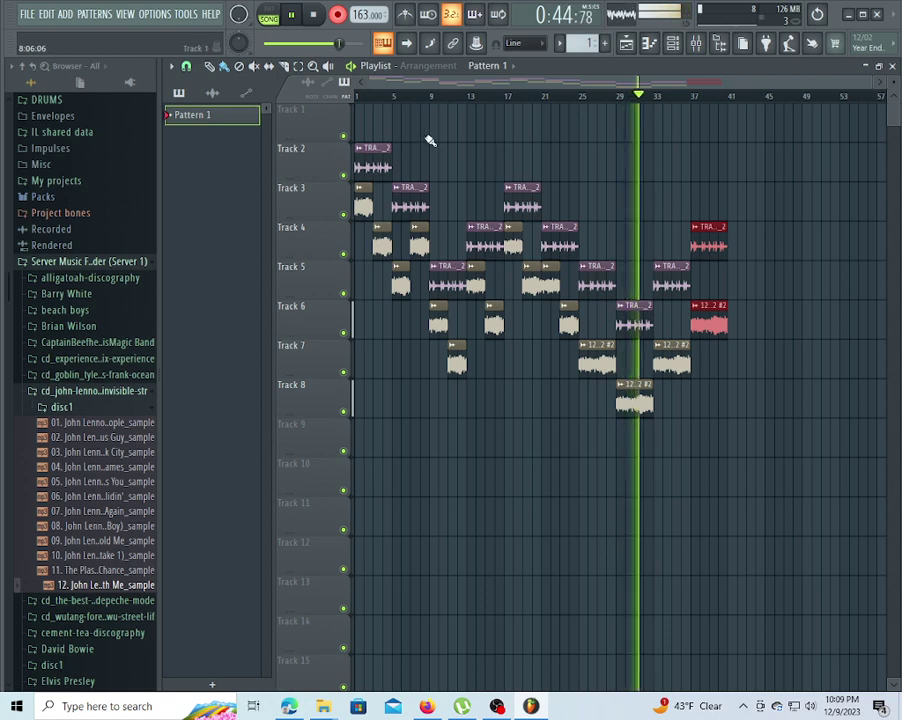
pyautogui.press('space')
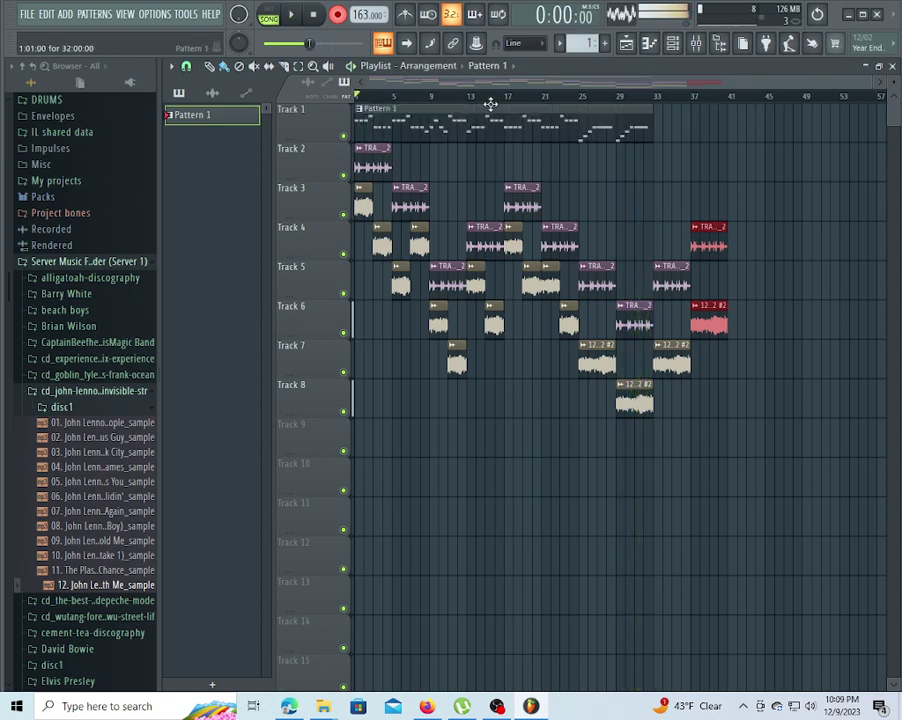
# Quantize all the recorded Morphine notes of Pattern 1 in the piano roll and return to the playlist.
pyautogui.press('space')
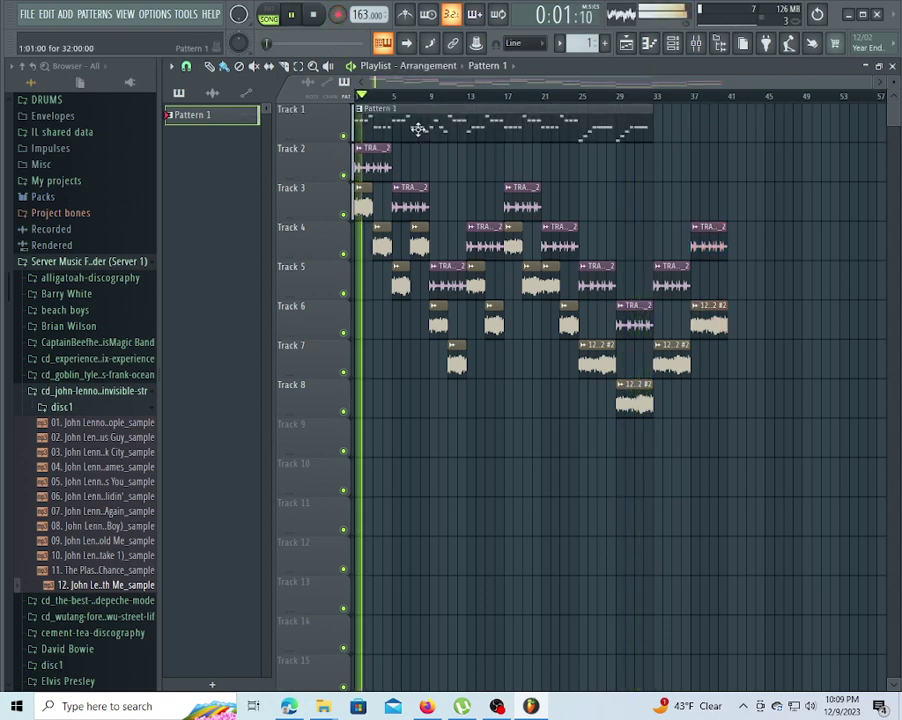
pyautogui.doubleClick(489, 126)
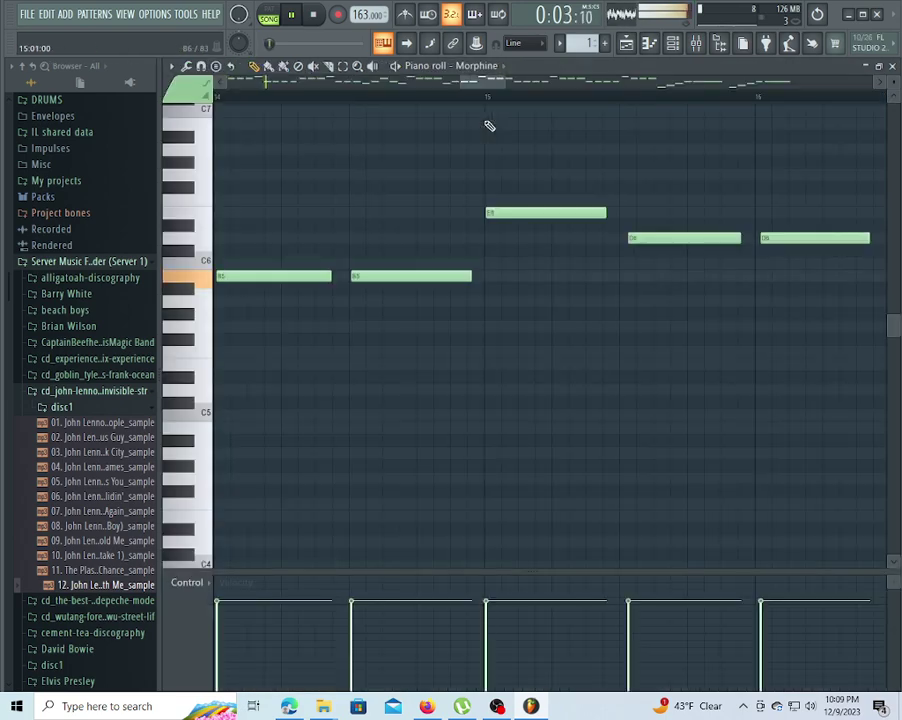
pyautogui.hotkey('ctrl', 'a')
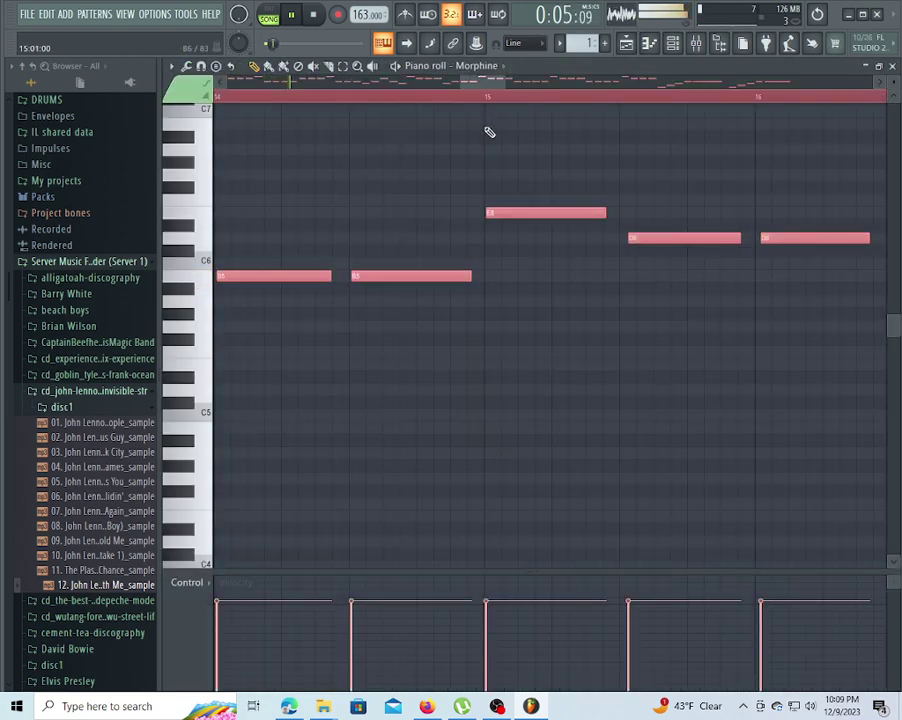
pyautogui.hotkey('alt', 'q')
pyautogui.click(628, 457)
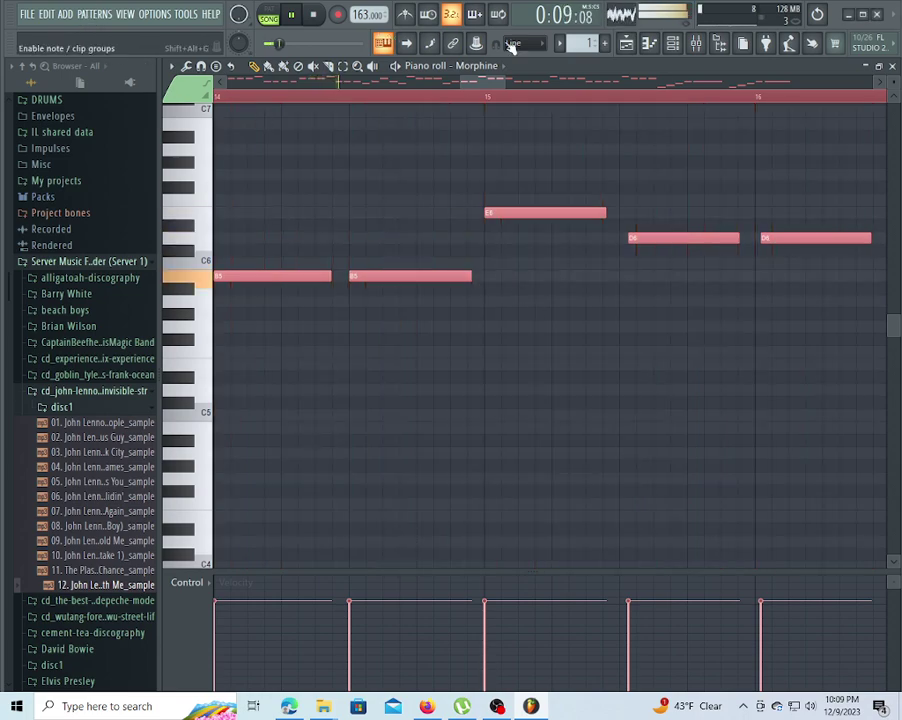
pyautogui.click(626, 43)
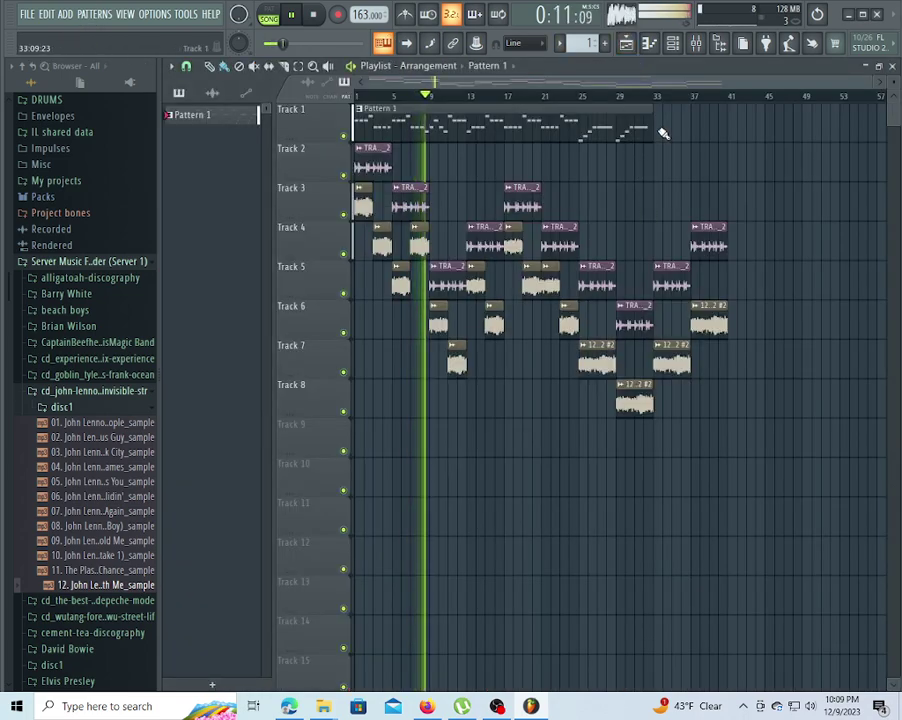
# Trim the Pattern 1 clip on Track 1 to its first eight bars, ending at bar 9, and replay the song from the start.
pyautogui.moveTo(650, 127); pyautogui.dragTo(421, 93)
pyautogui.press('space')
pyautogui.press('space')
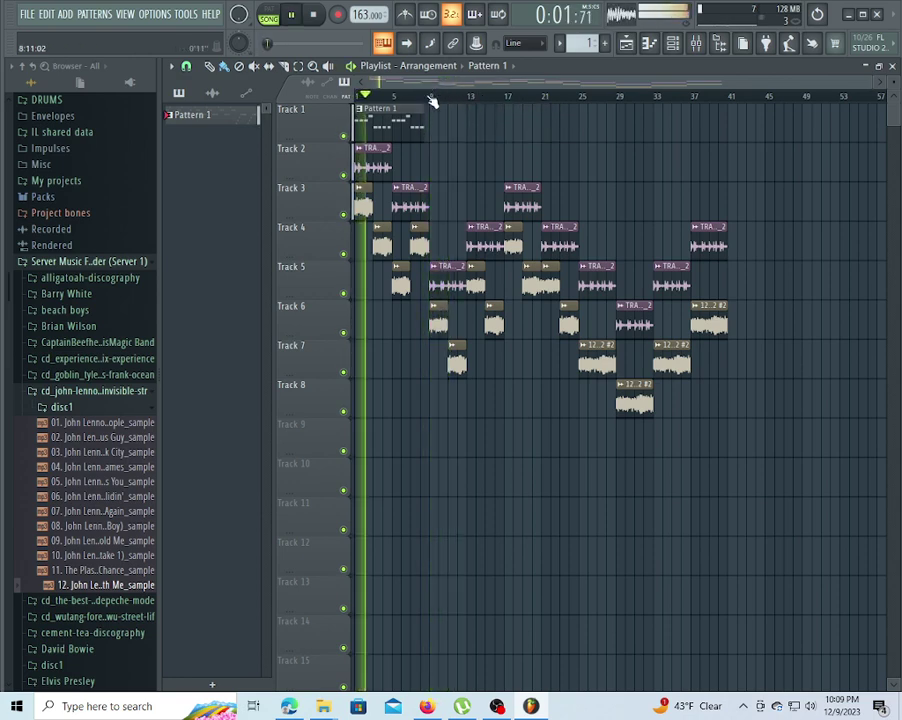
pyautogui.scroll(2, 436, 101)
pyautogui.scroll(2, 436, 101)
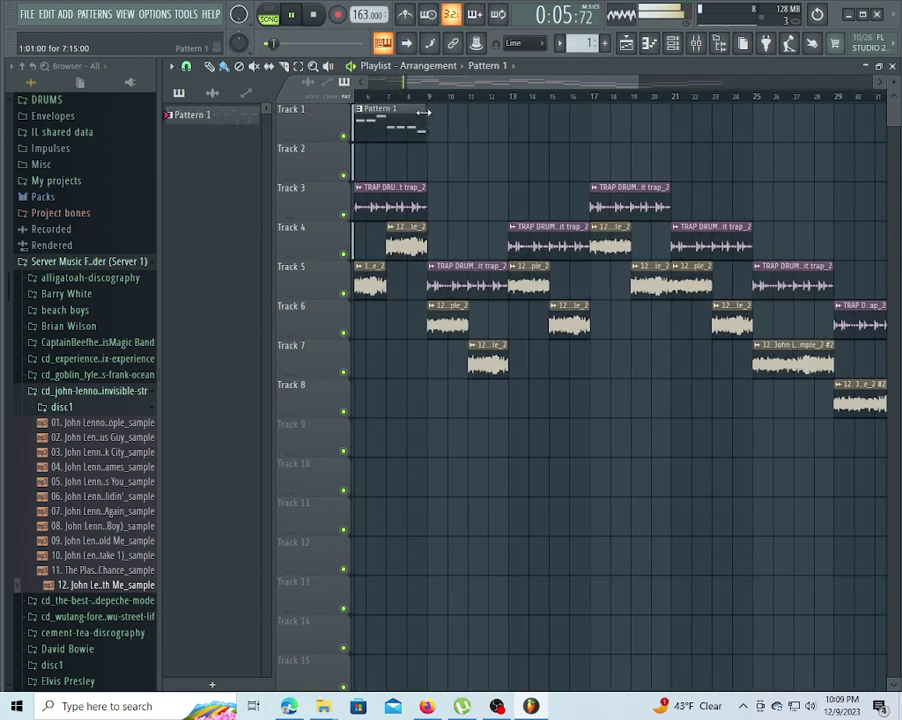
pyautogui.moveTo(427, 84); pyautogui.dragTo(376, 80)
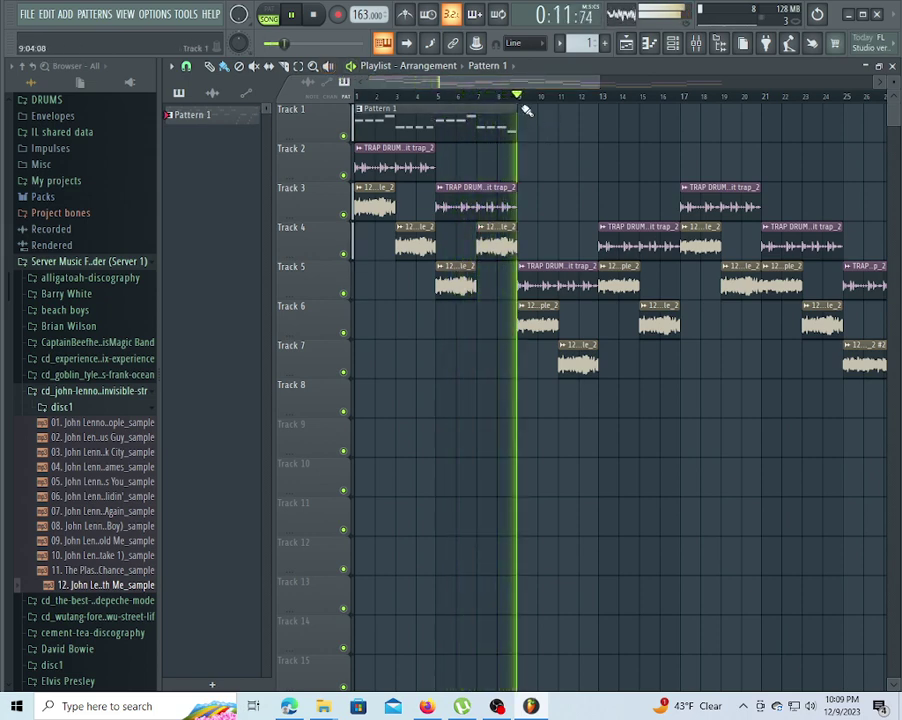
pyautogui.scroll(-5, 515, 100)
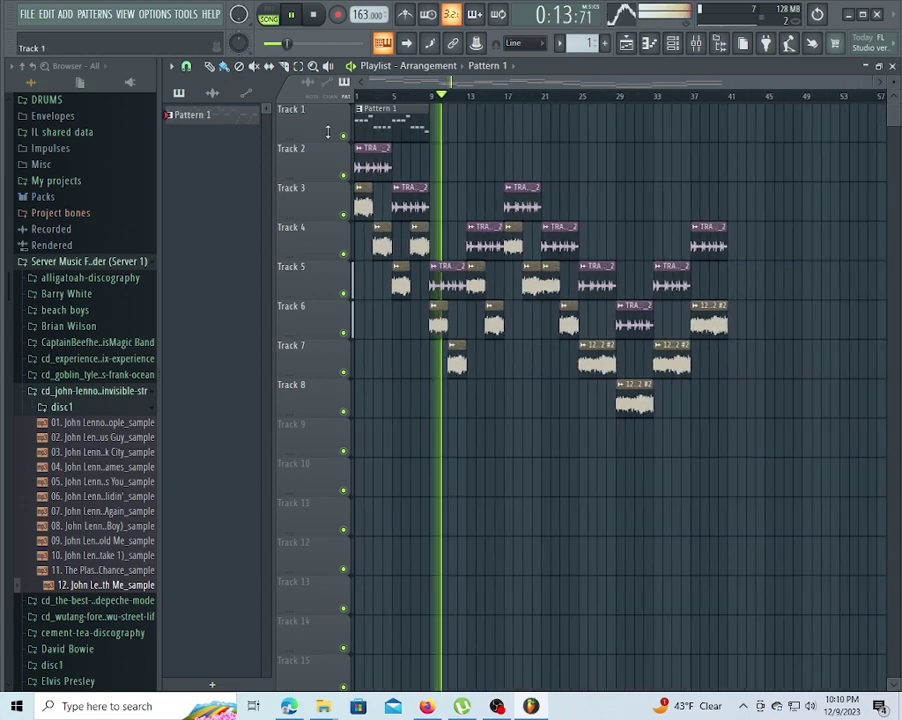
# Route the reversed John Lennon sample to mixer track 7 and lower that track's volume.
pyautogui.doubleClick(456, 362)
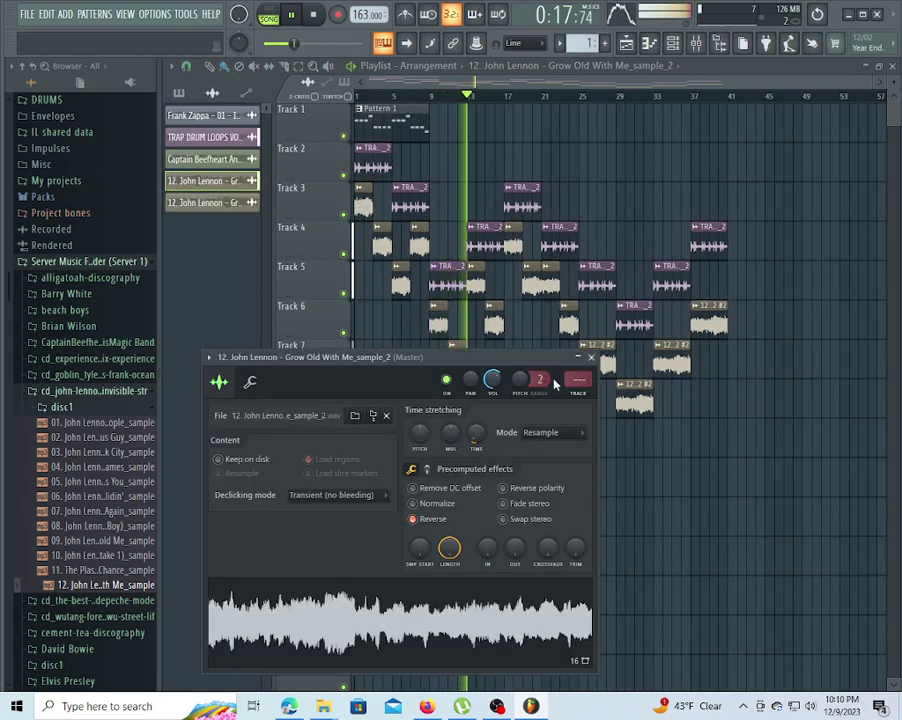
pyautogui.click(579, 393)
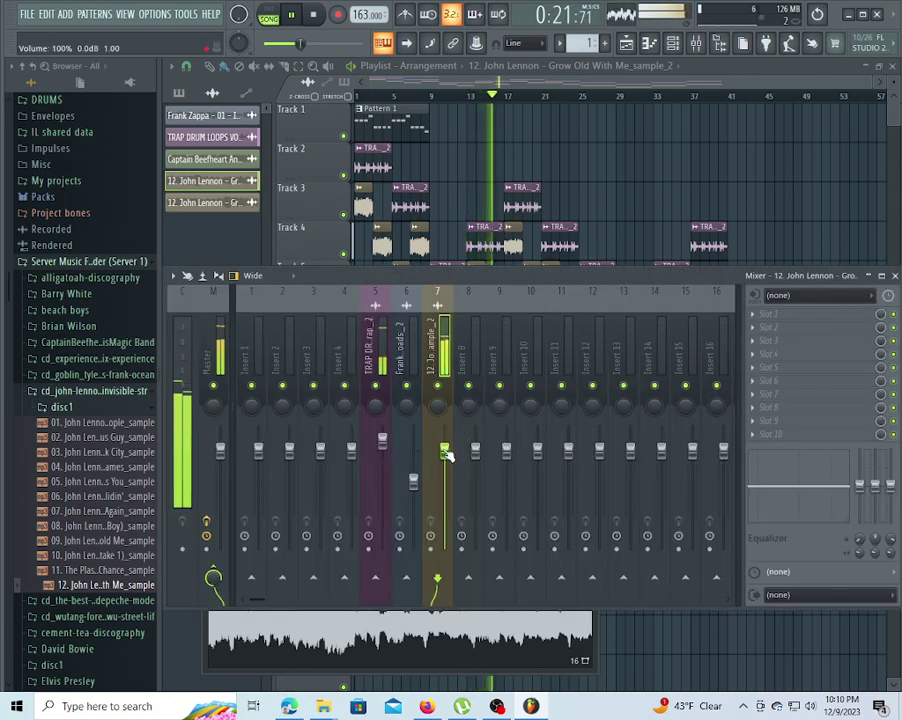
pyautogui.moveTo(444, 452); pyautogui.dragTo(444, 488)
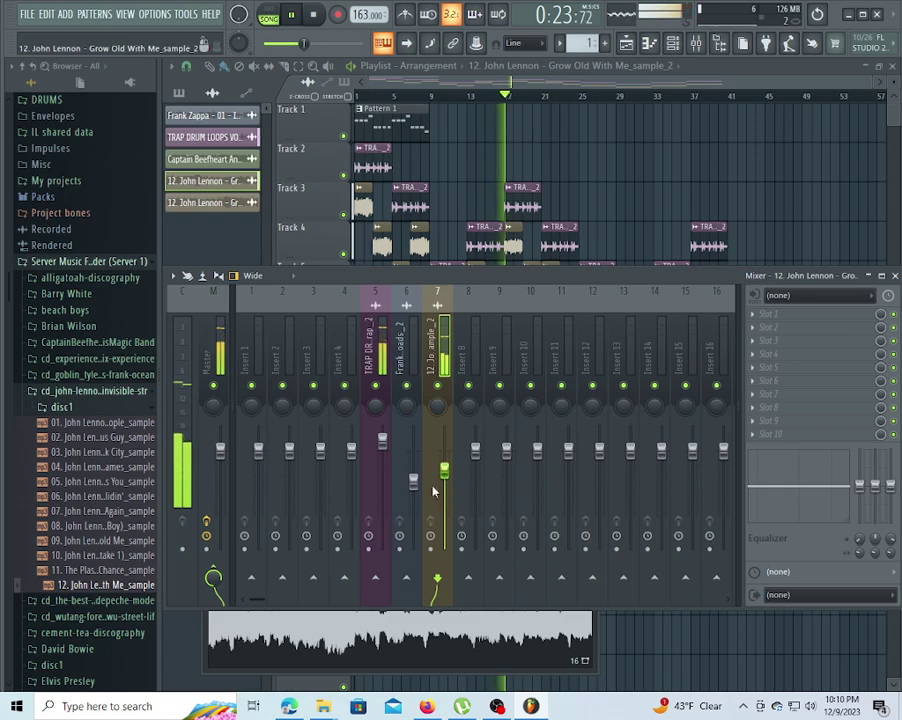
# Lower the trap drum loop's mixer volume slightly and boost its low equalizer band around 310 Hz.
pyautogui.moveTo(382, 439); pyautogui.dragTo(382, 432)
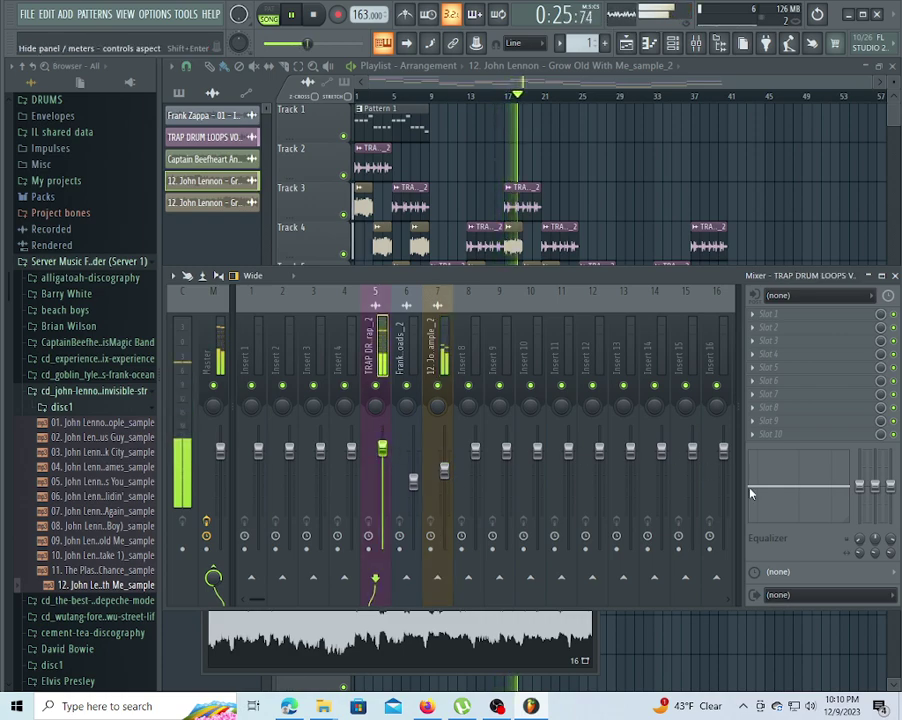
pyautogui.moveTo(753, 488); pyautogui.dragTo(786, 468)
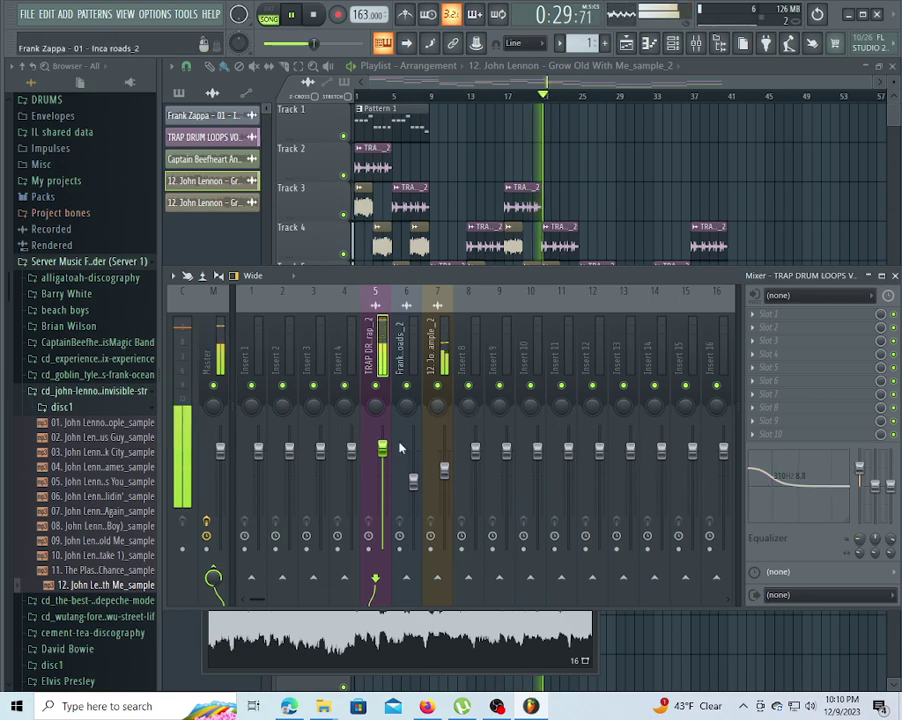
pyautogui.click(438, 450)
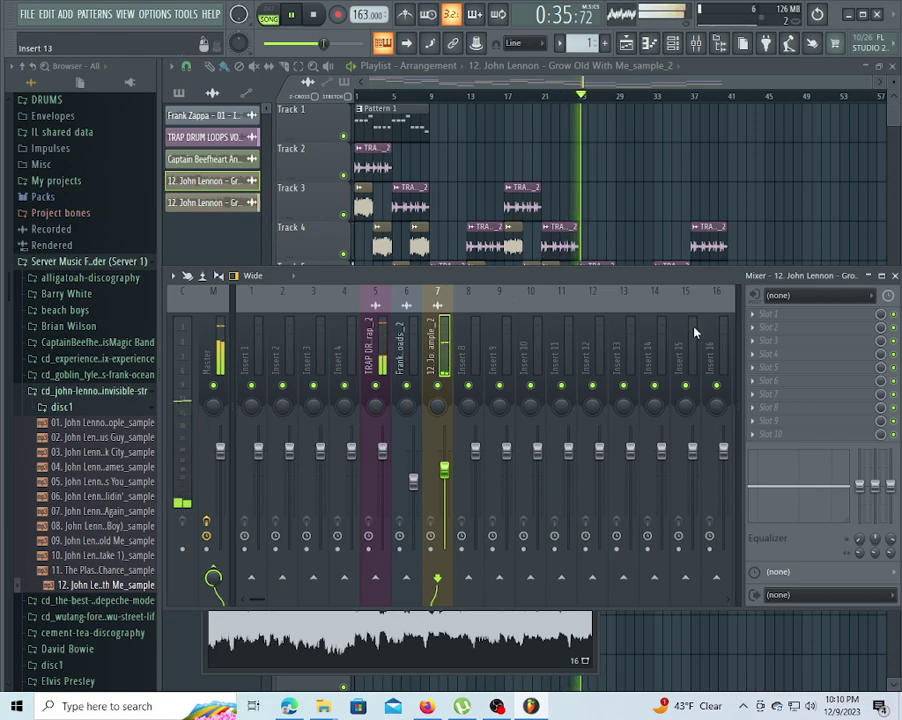
pyautogui.click(757, 316)
pyautogui.click(757, 316)
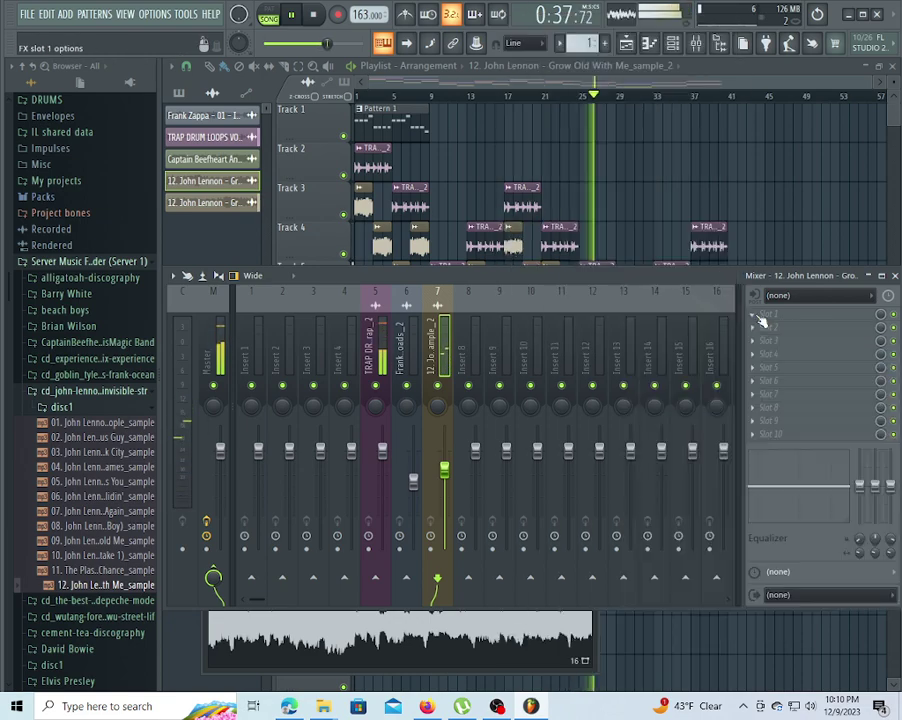
pyautogui.press('F9')
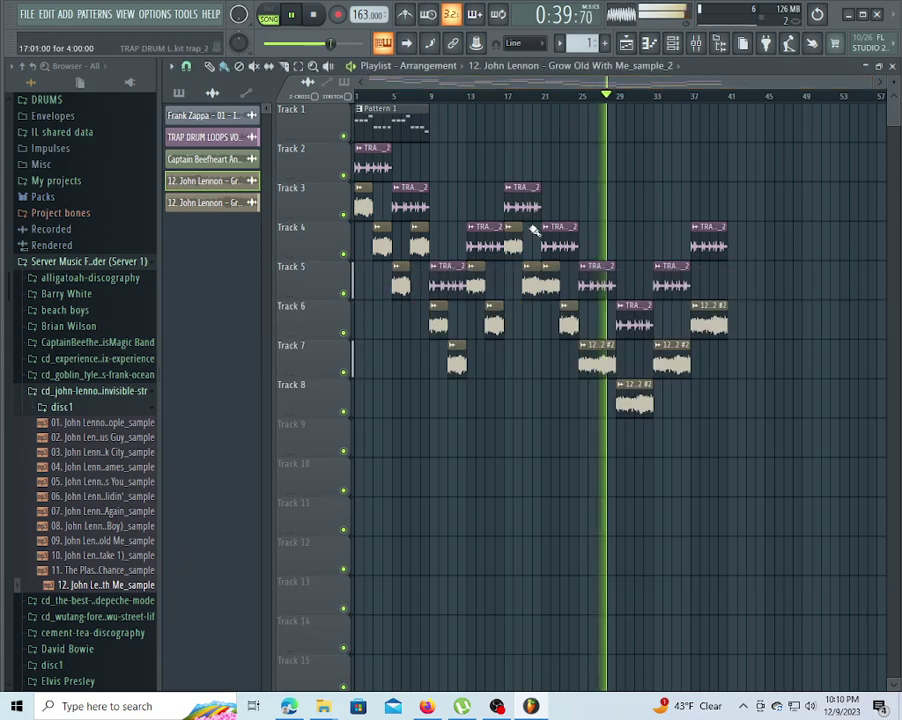
# Route the second, non-reversed John Lennon sample (#2) to mixer track 7 and return to the playlist.
pyautogui.doubleClick(568, 318)
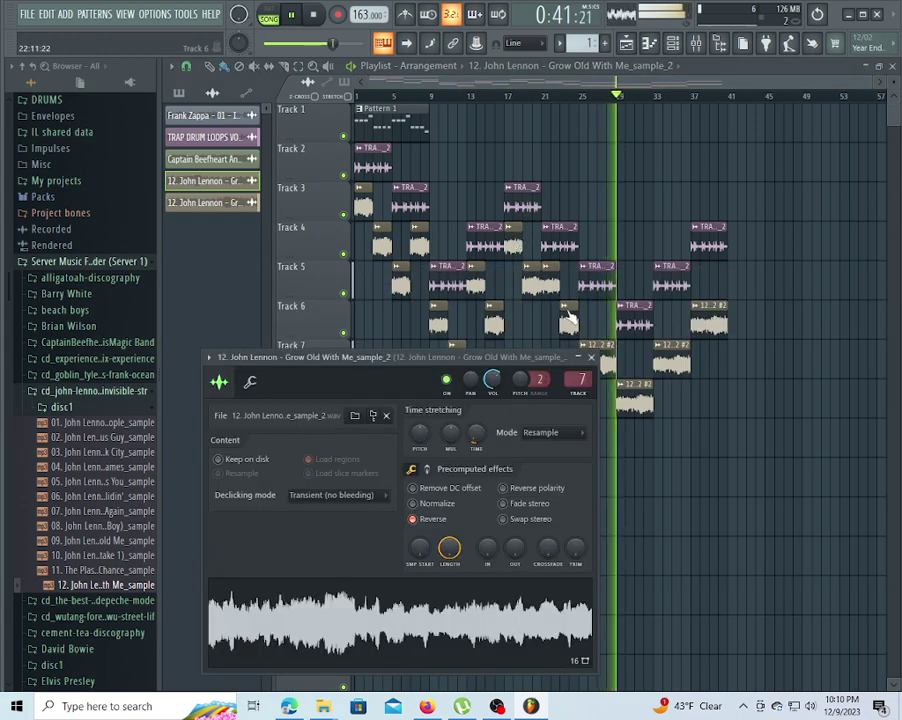
pyautogui.doubleClick(636, 390)
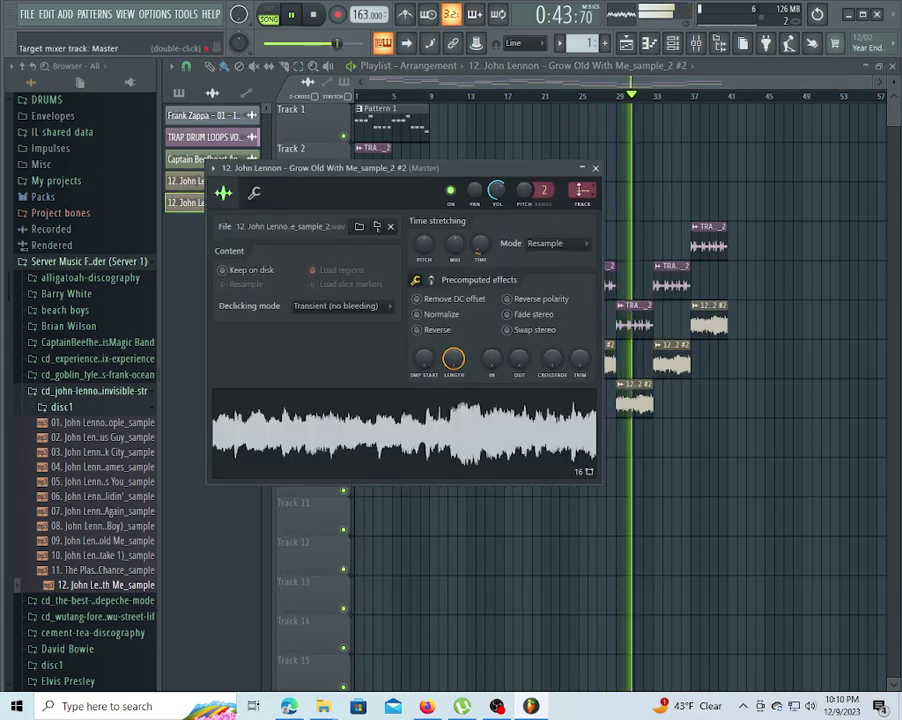
pyautogui.scroll(17, 583, 190)
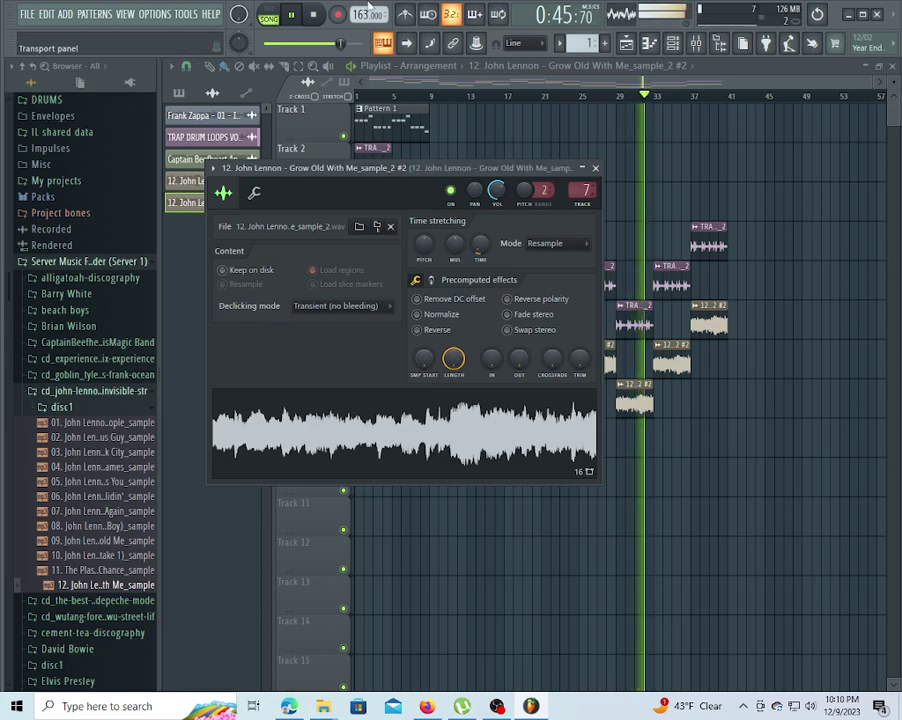
pyautogui.click(627, 48)
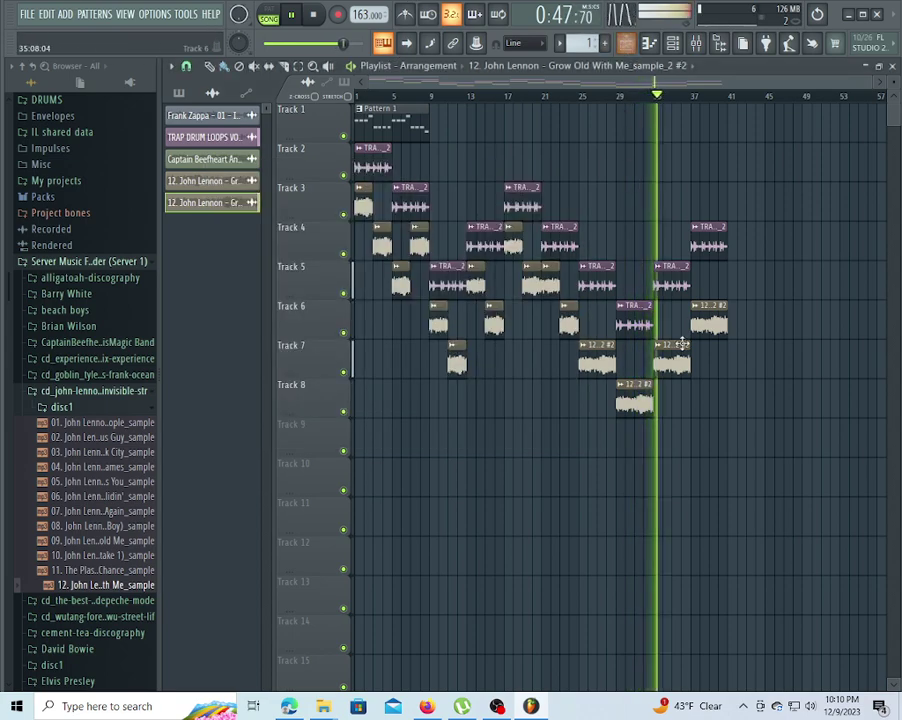
# Show the channel rack and mixer, and browse the available effects for slot 1 of the John Lennon sample's mixer track.
pyautogui.click(651, 44)
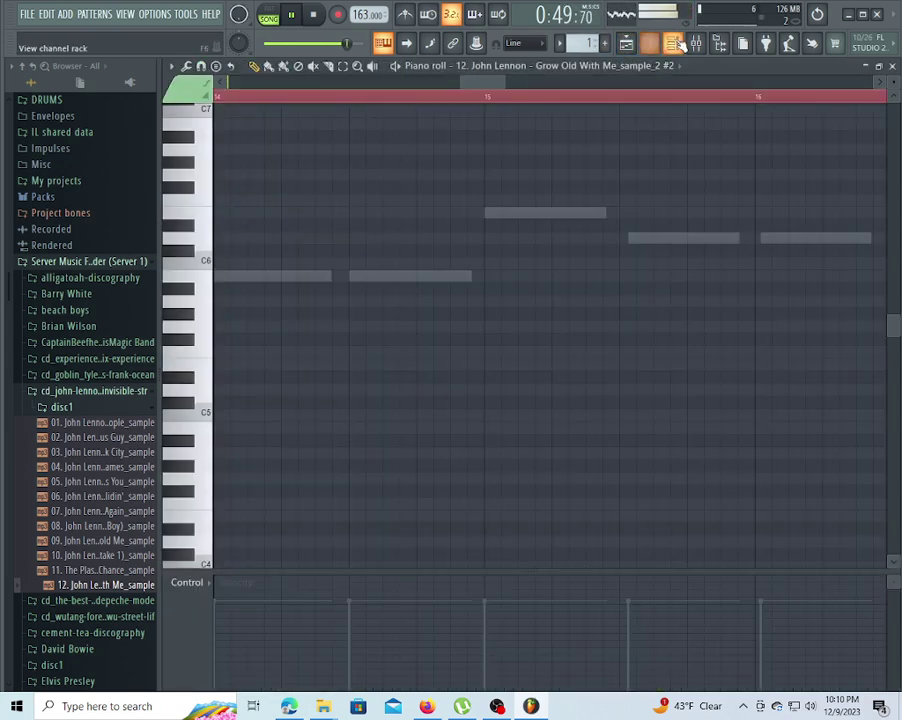
pyautogui.click(678, 44)
pyautogui.click(698, 44)
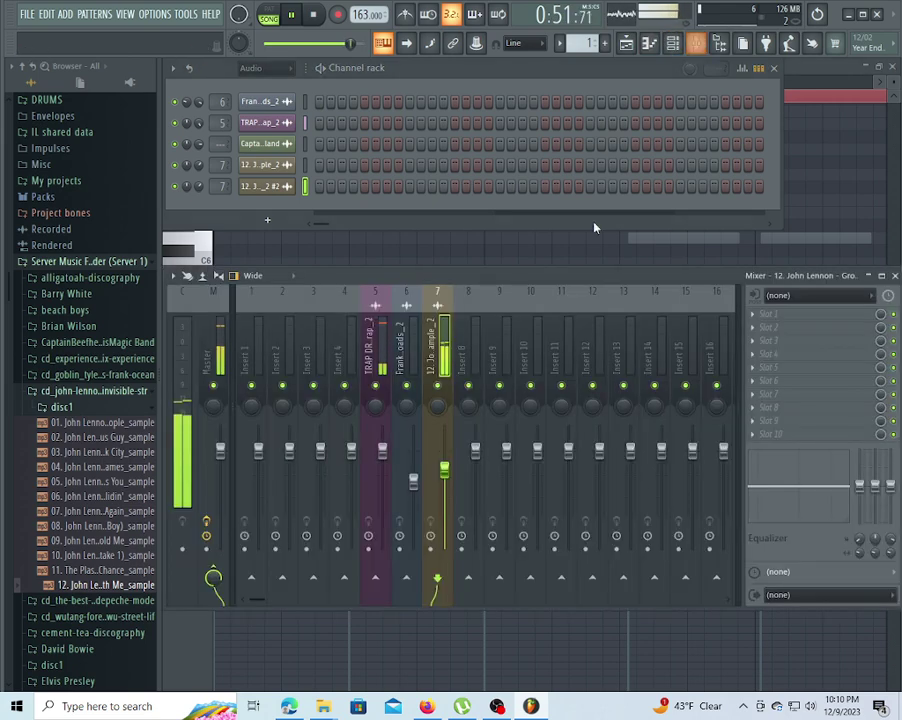
pyautogui.click(766, 315)
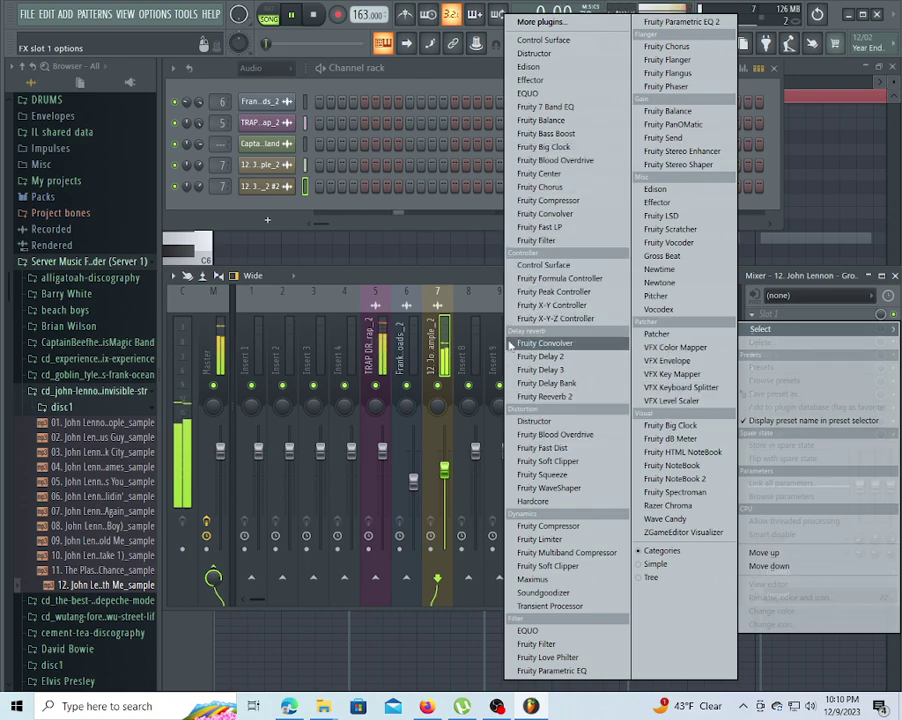
pyautogui.click(441, 74)
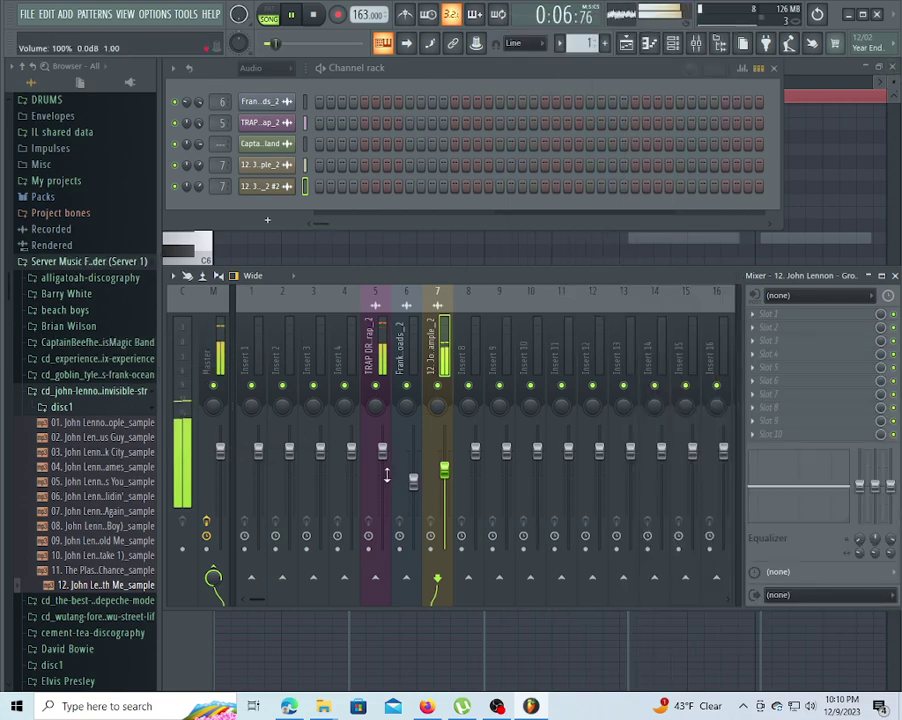
# Lower the trap drum loop's mixer volume a little and pan the John Lennon sample track to the left.
pyautogui.moveTo(391, 453); pyautogui.dragTo(391, 460)
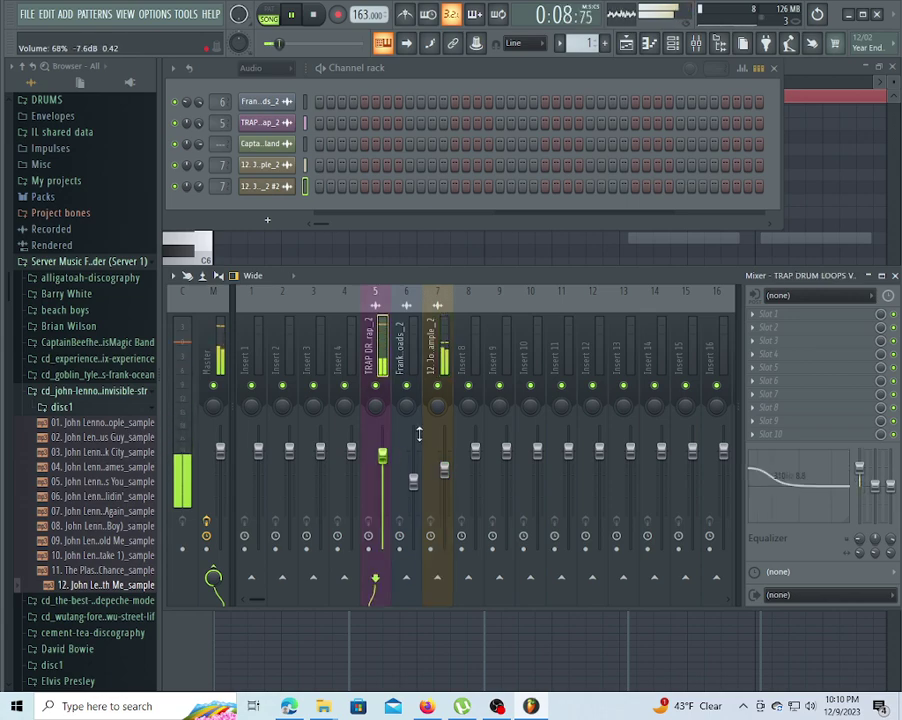
pyautogui.click(437, 405)
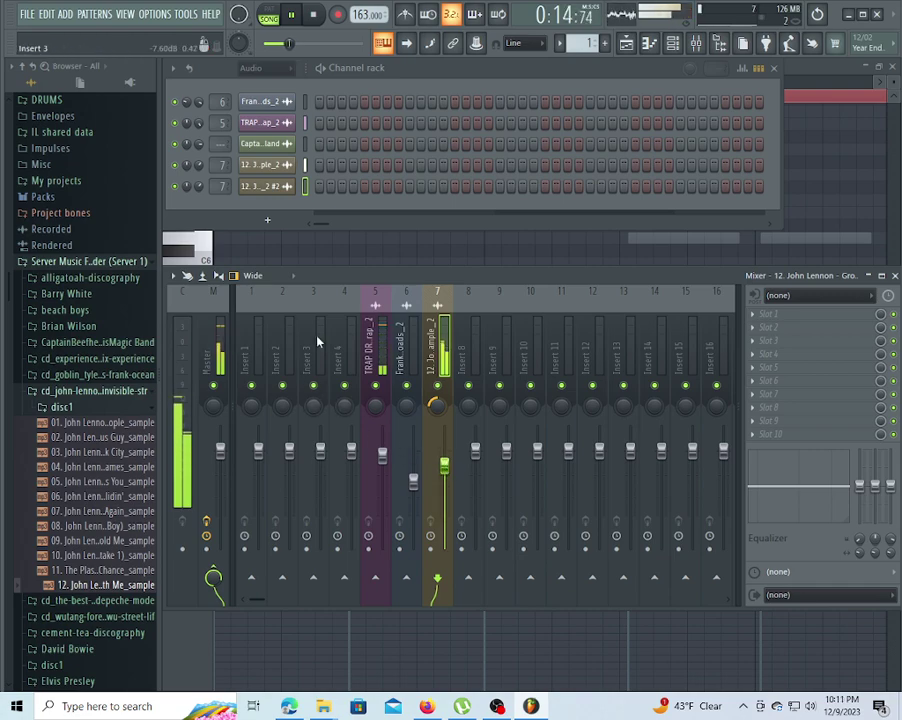
# Add Maximus to slot 2 of the Master track and load its Clear master RMS preset.
pyautogui.click(222, 357)
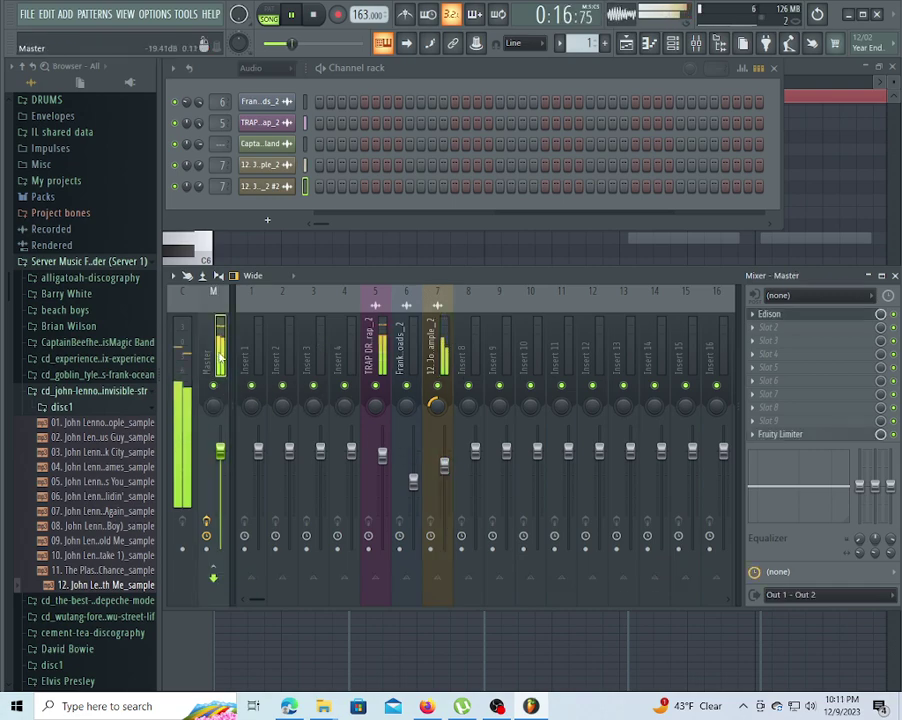
pyautogui.click(768, 333)
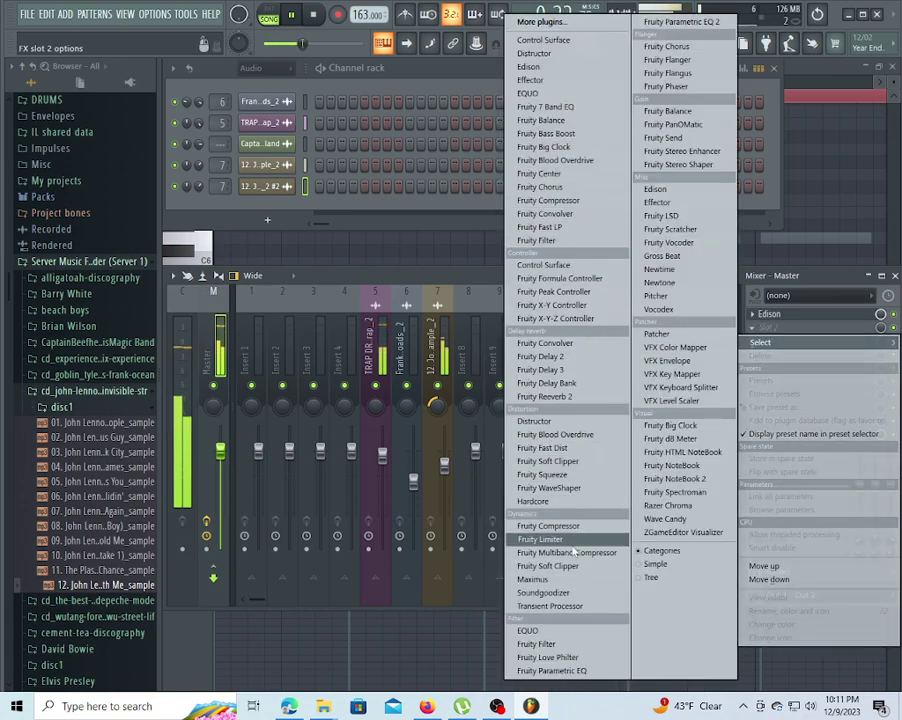
pyautogui.click(568, 580)
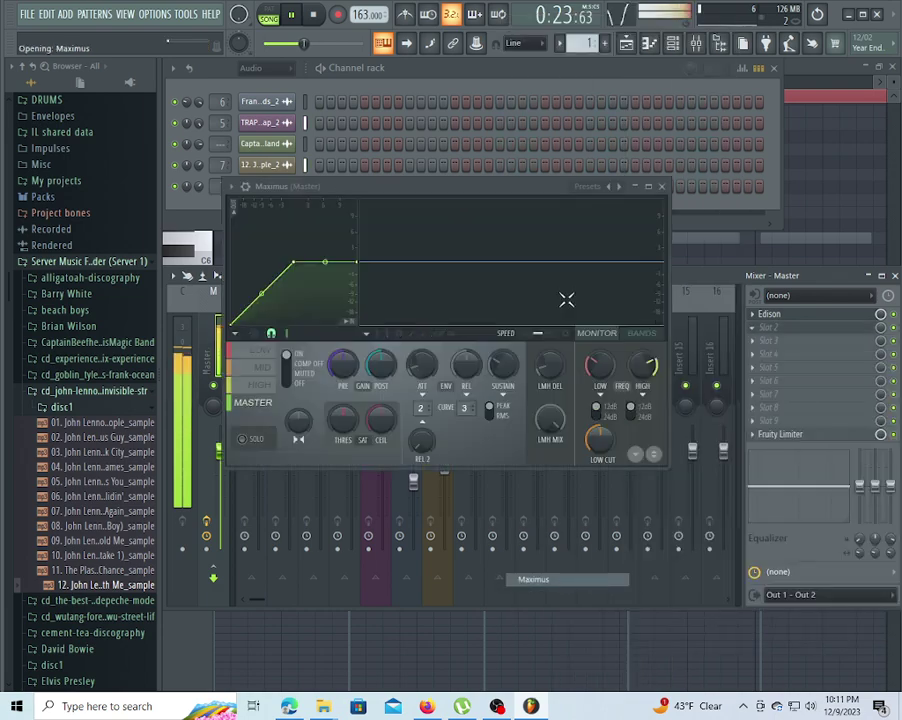
pyautogui.click(610, 186)
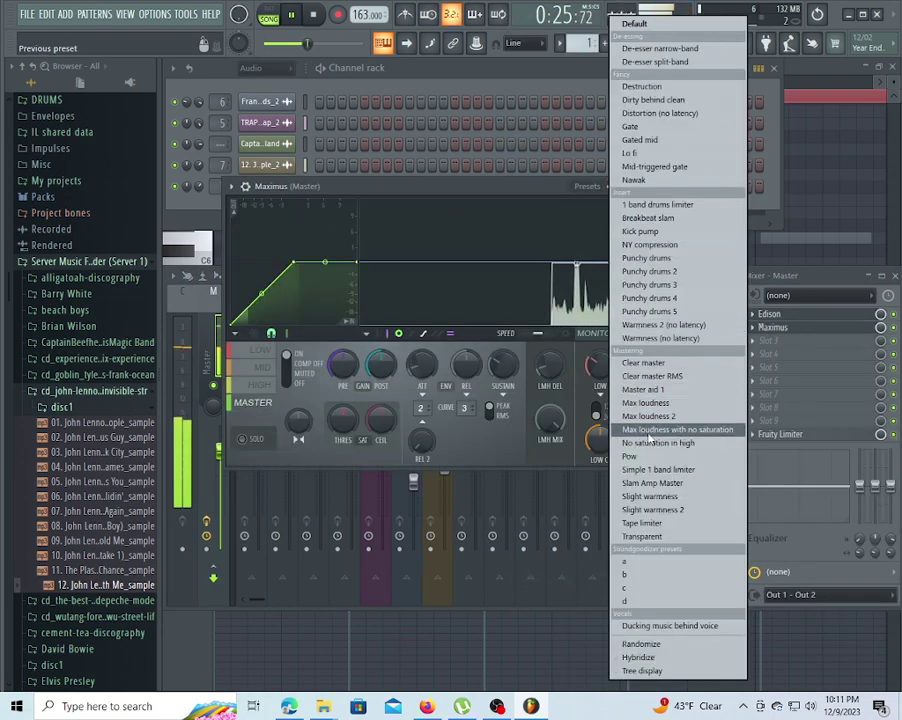
pyautogui.click(667, 377)
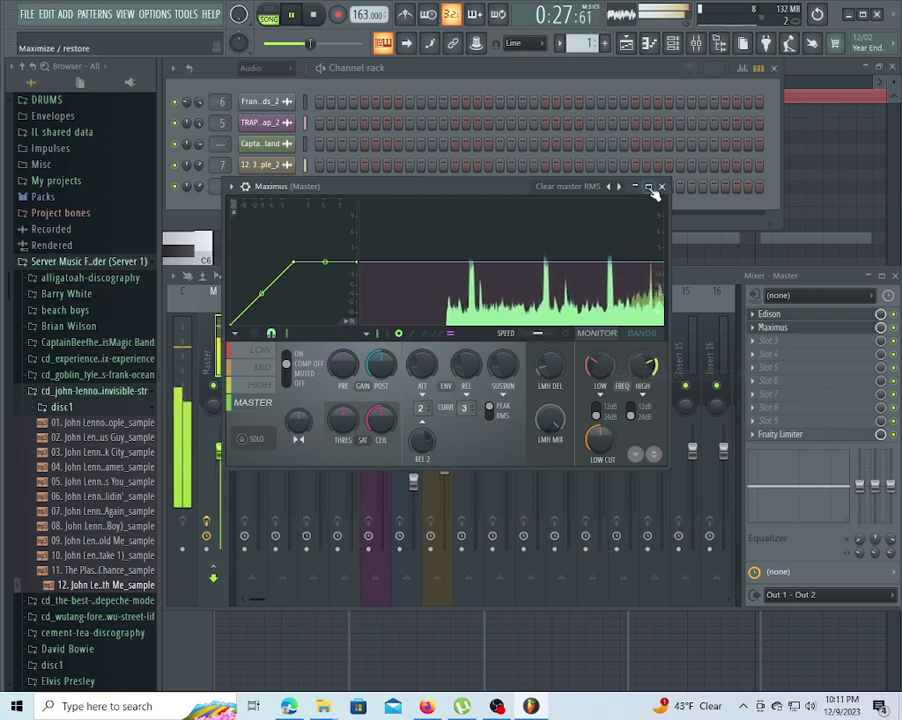
pyautogui.click(661, 186)
# Lower the trap drum loop's mixer volume further and set the John Lennon sample track's volume to about 72%.
pyautogui.moveTo(382, 470); pyautogui.dragTo(382, 480)
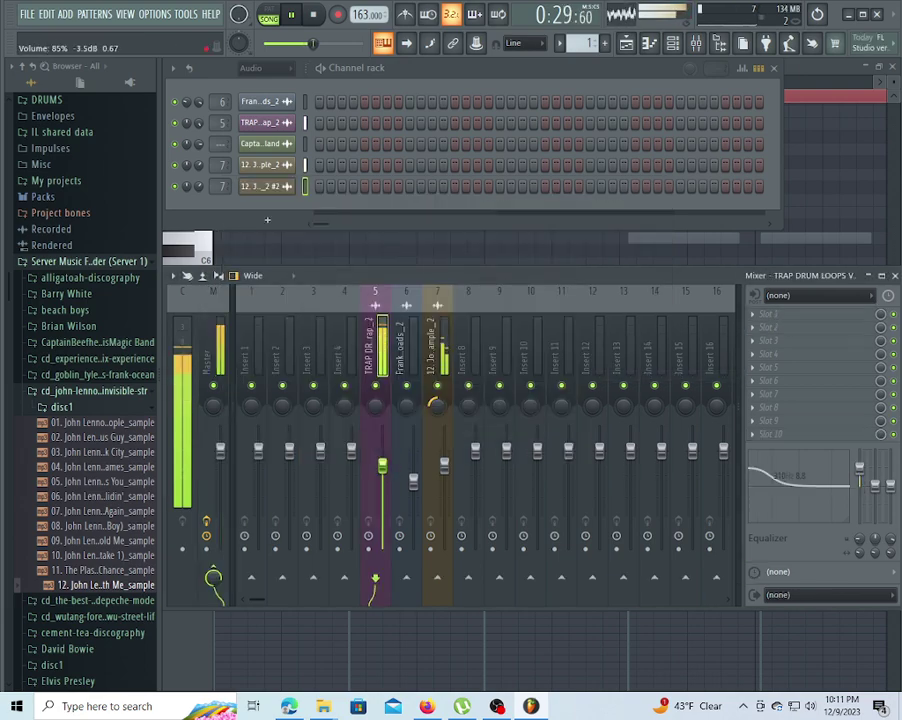
pyautogui.moveTo(446, 467); pyautogui.dragTo(446, 479)
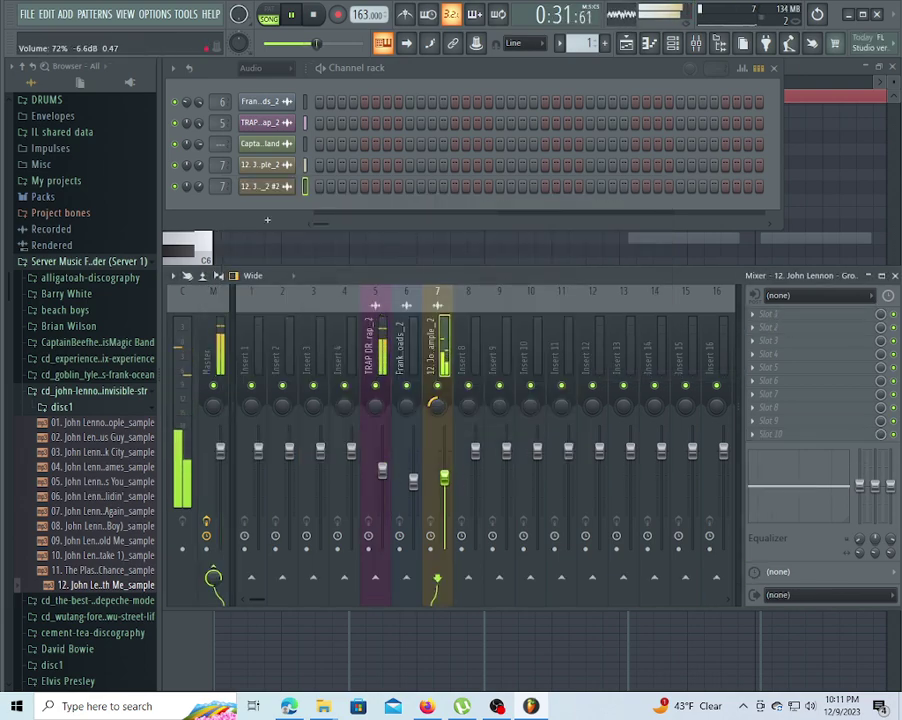
pyautogui.click(769, 316)
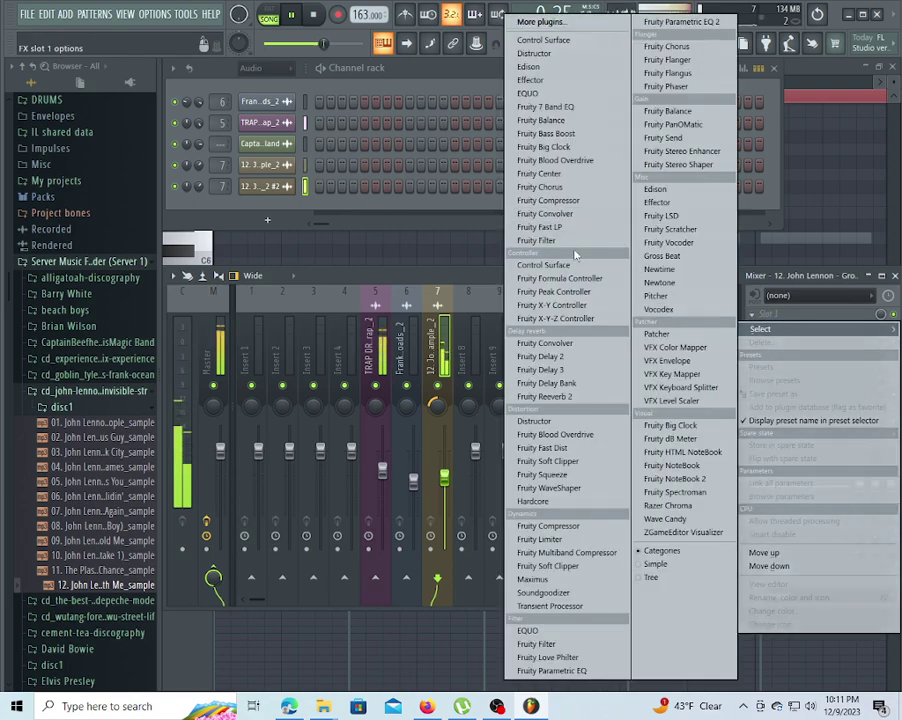
pyautogui.click(454, 241)
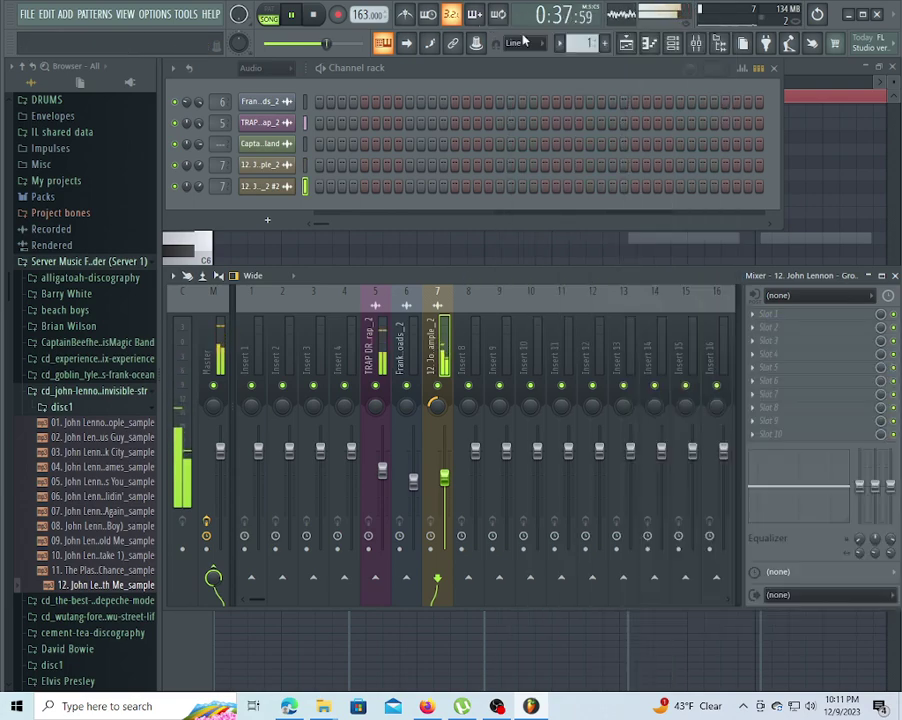
# Delete the six John Lennon sample clips before bar 13 and the Pattern 1 clip on Track 1 of the playlist.
pyautogui.click(626, 43)
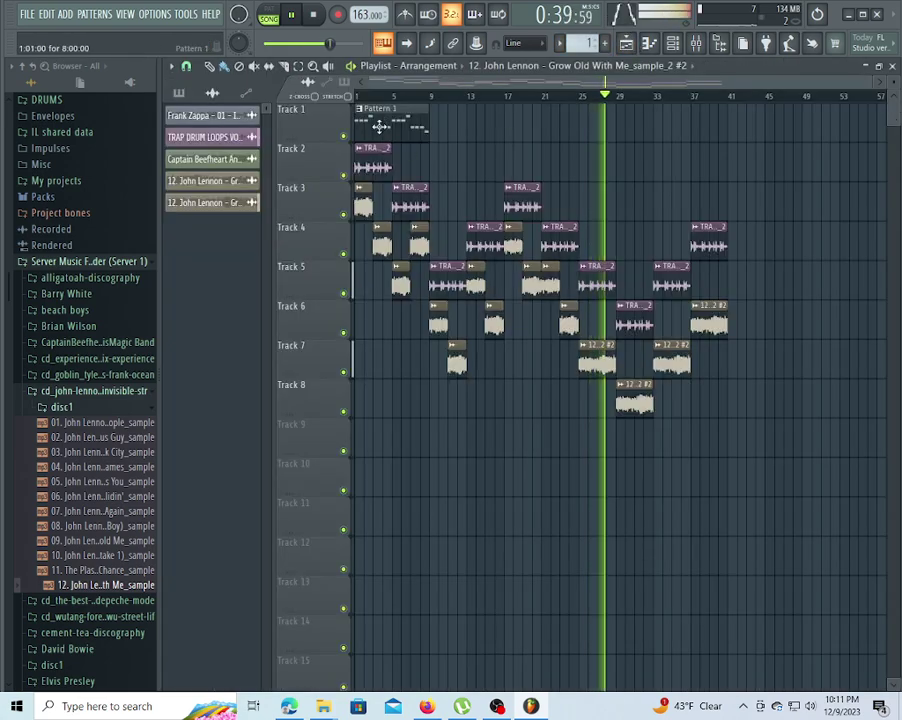
pyautogui.rightClick(364, 210)
pyautogui.rightClick(382, 242)
pyautogui.rightClick(400, 284)
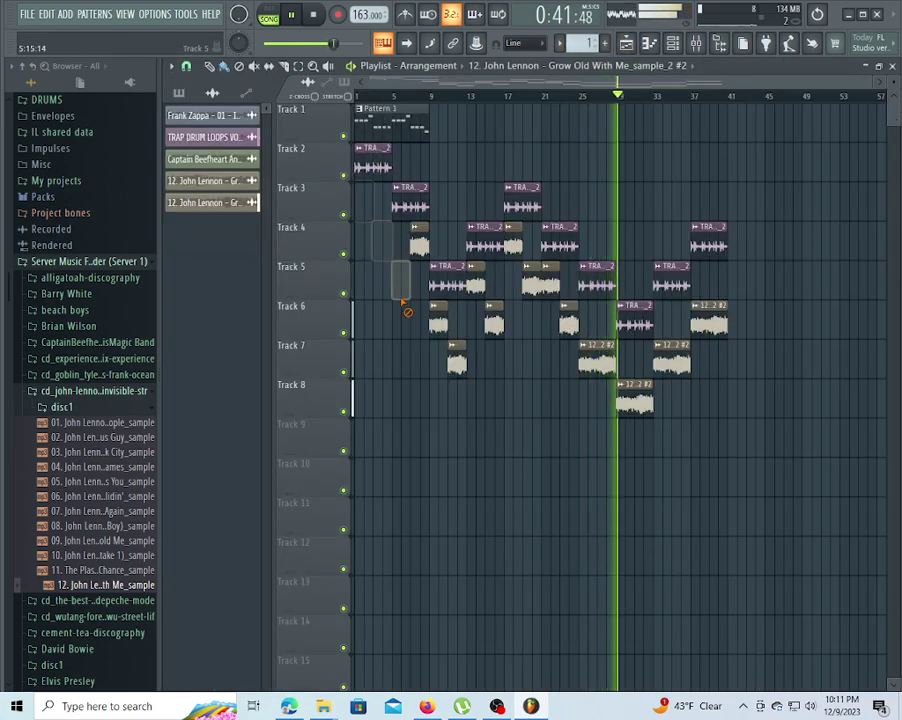
pyautogui.rightClick(438, 322)
pyautogui.rightClick(456, 348)
pyautogui.rightClick(412, 246)
pyautogui.press('space')
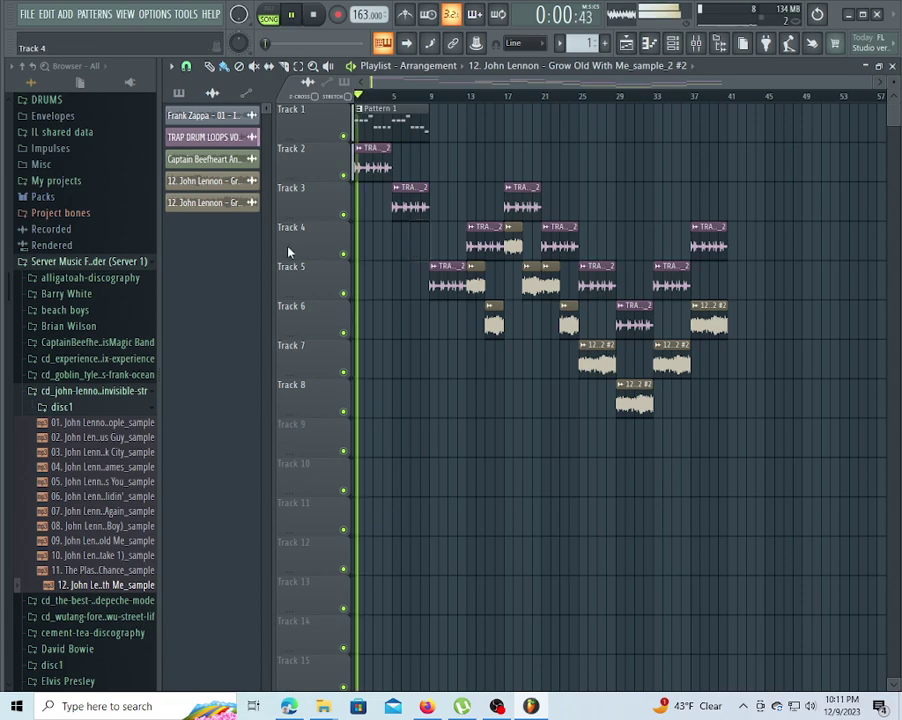
pyautogui.rightClick(408, 135)
# Find the Talking Heads folder in the browser, expand its album folder and preview 03 Paper.
pyautogui.scroll(-5, 78, 518)
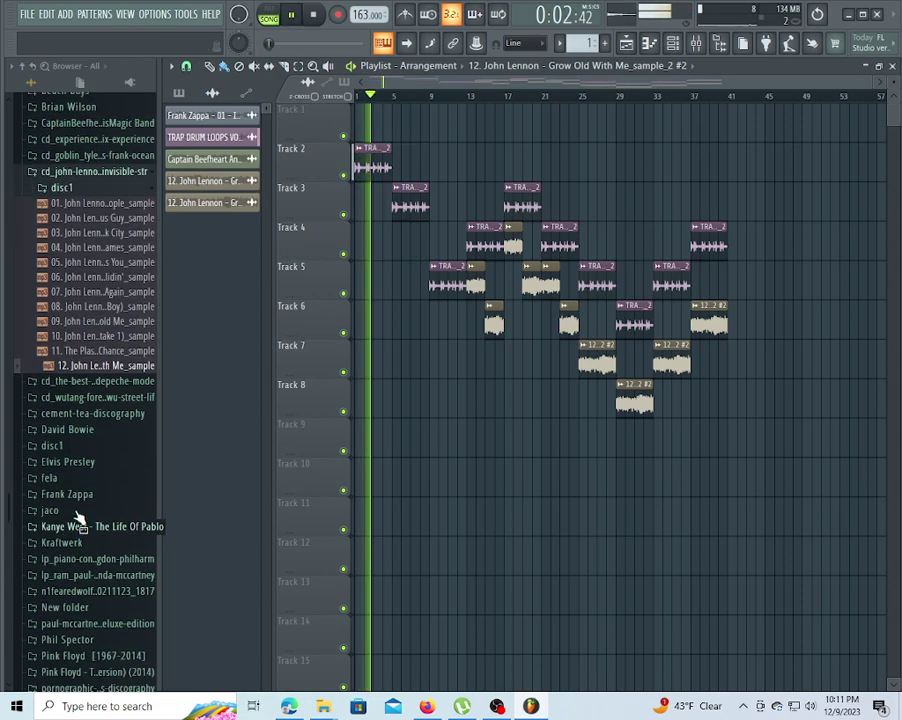
pyautogui.scroll(-5, 80, 515)
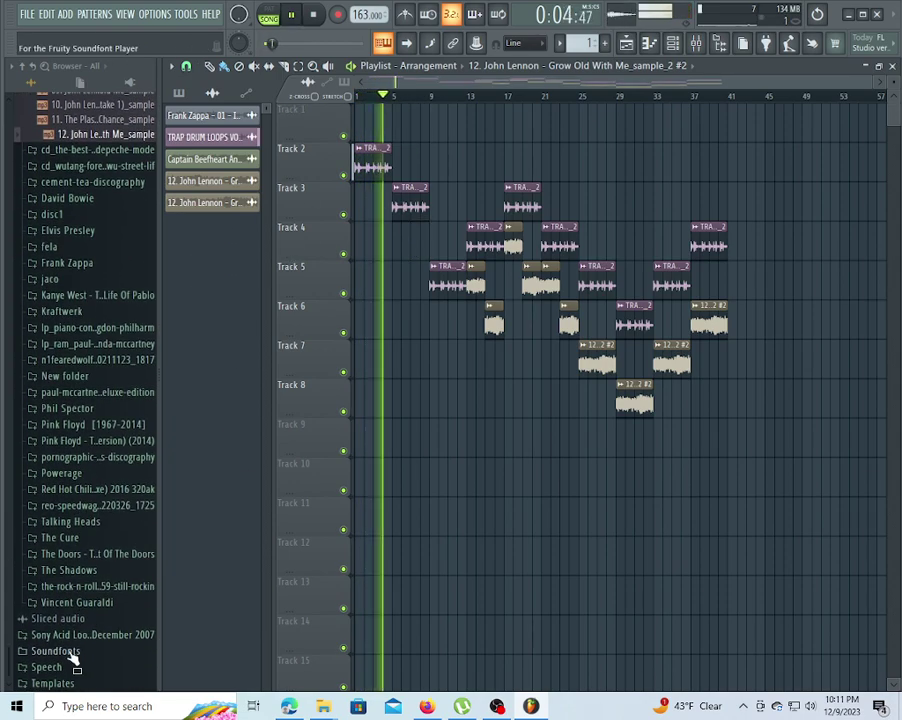
pyautogui.click(80, 521)
pyautogui.click(92, 537)
pyautogui.click(88, 564)
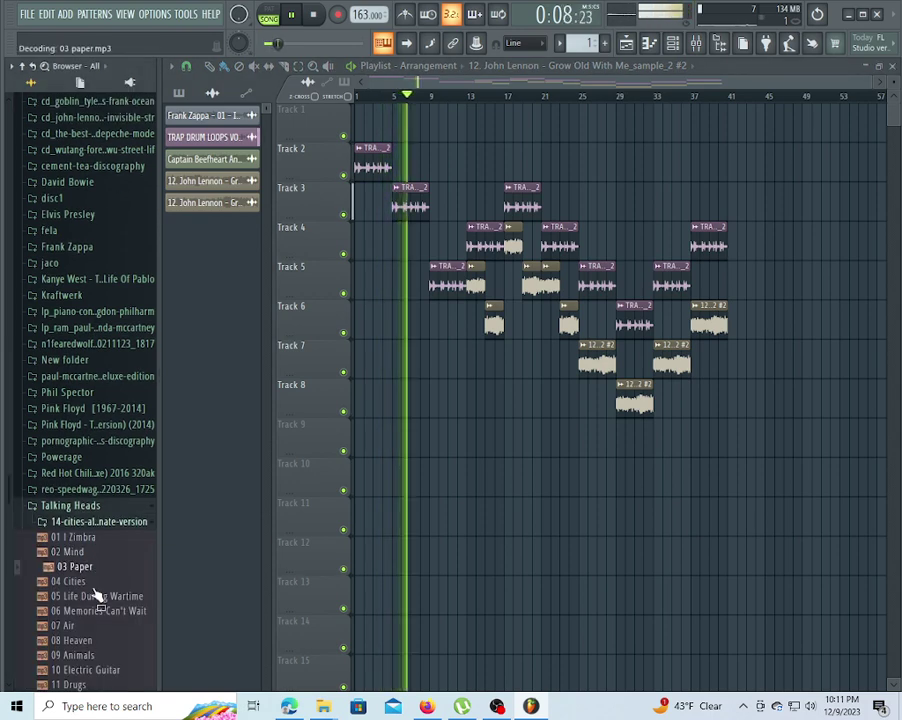
# Audition more songs from the Talking Heads album, including 08 Heaven, 09 Animals, 03 Paper and 11 Drugs.
pyautogui.click(97, 595)
pyautogui.scroll(-4, 108, 490)
pyautogui.click(100, 463)
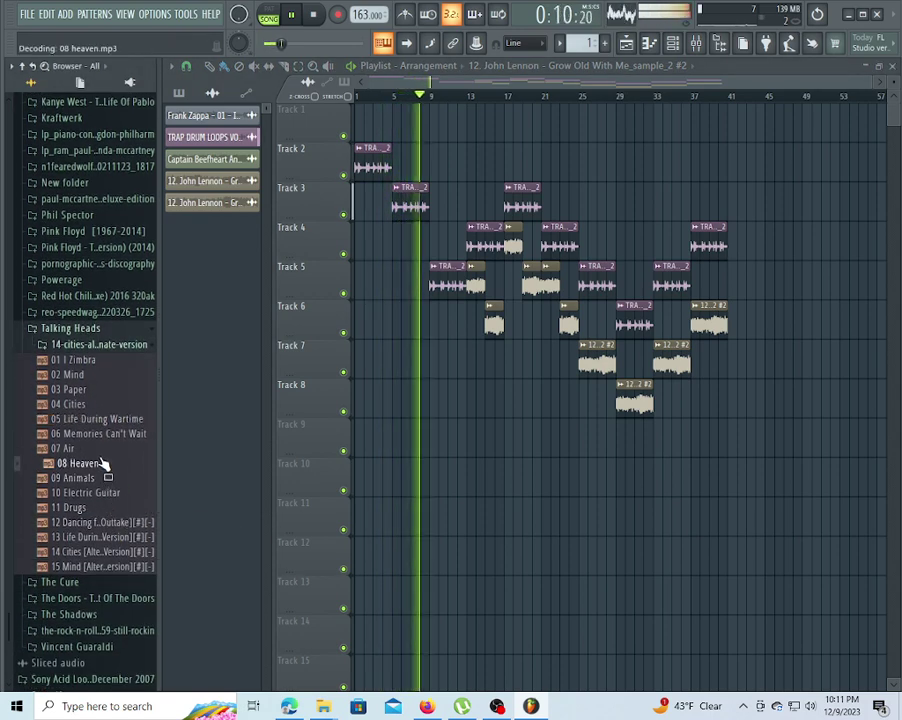
pyautogui.click(106, 479)
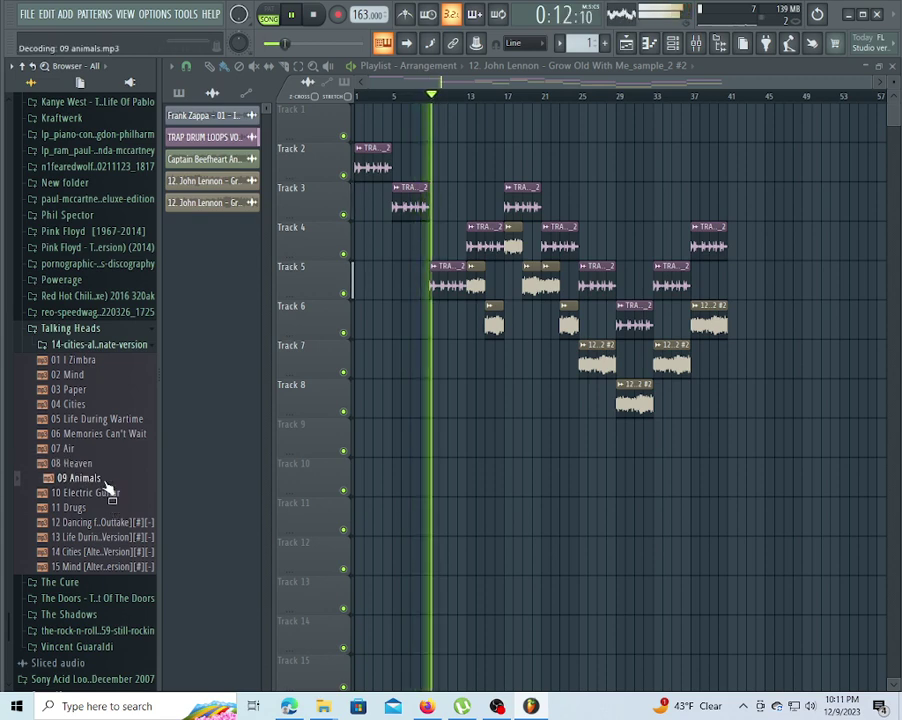
pyautogui.click(115, 391)
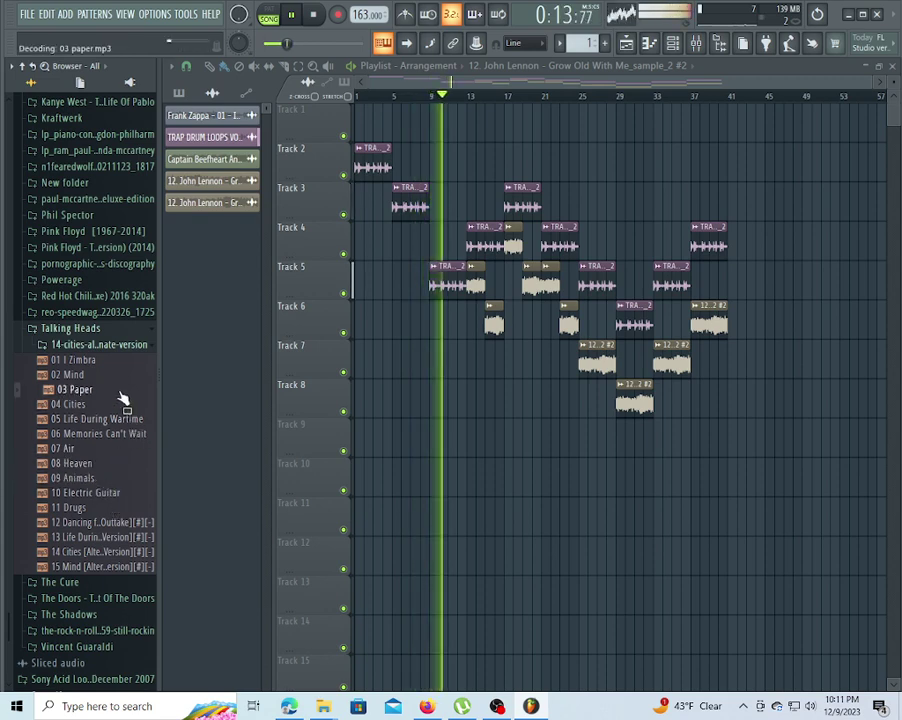
pyautogui.click(86, 507)
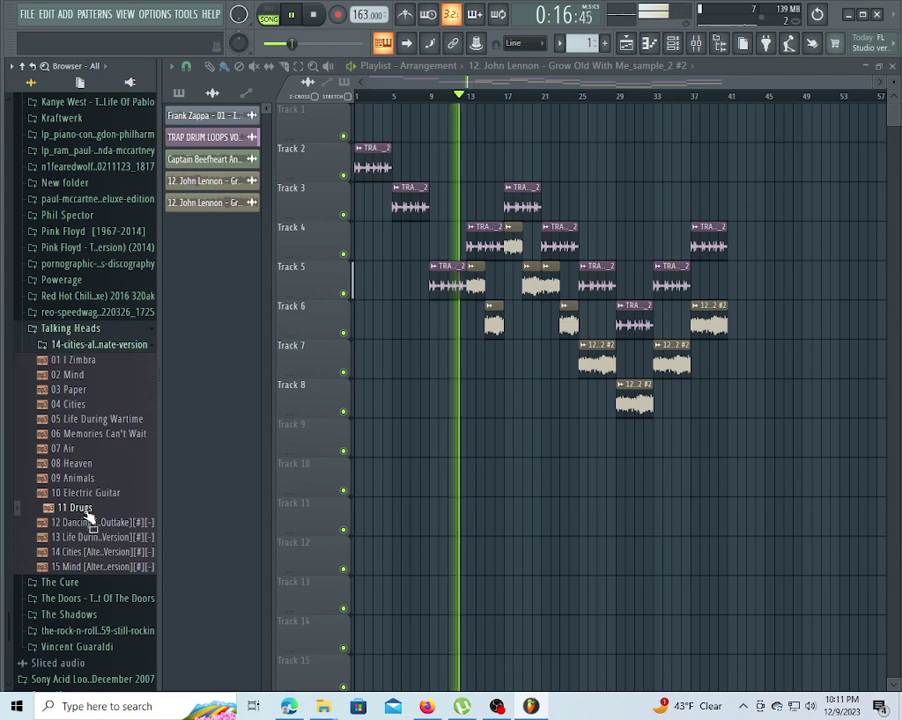
# Load 11 Drugs into Edison and examine the opening section of its spectrum.
pyautogui.rightClick(86, 510)
pyautogui.click(129, 539)
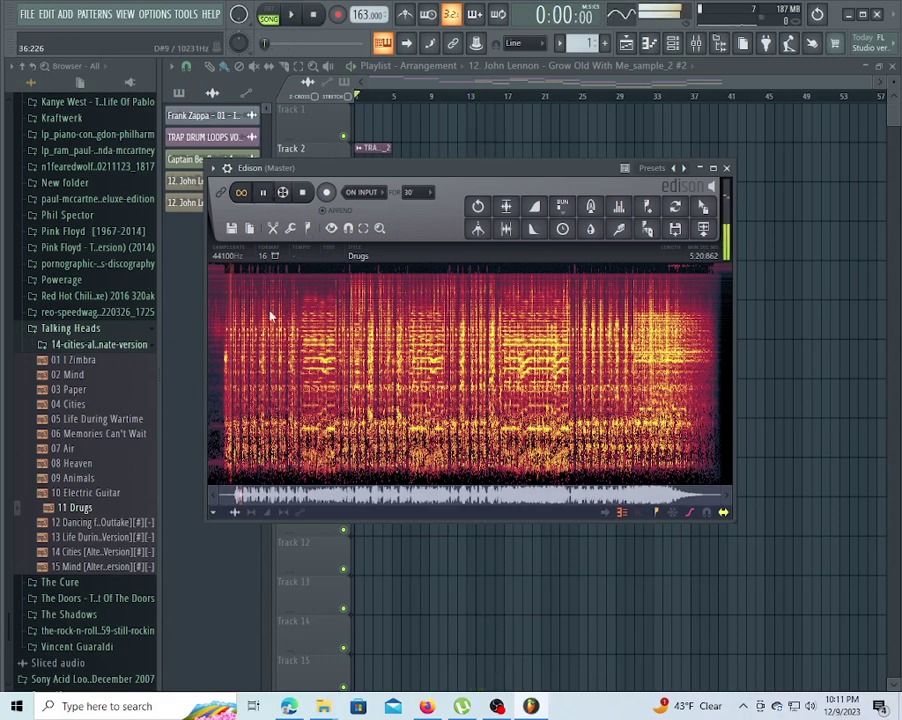
pyautogui.scroll(3, 283, 383)
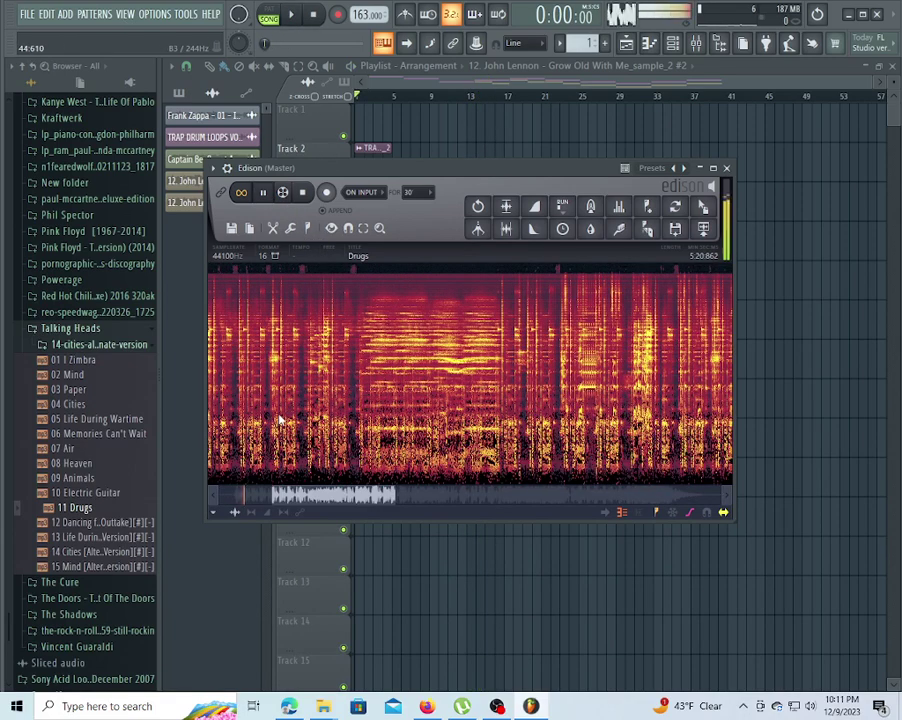
pyautogui.moveTo(308, 500); pyautogui.dragTo(252, 498)
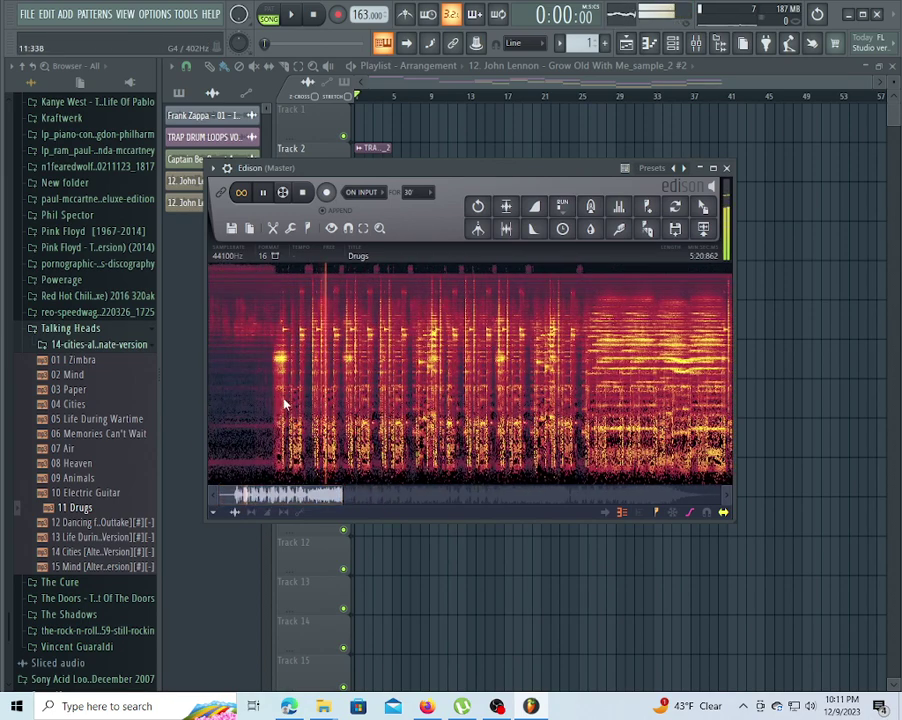
pyautogui.scroll(3, 285, 404)
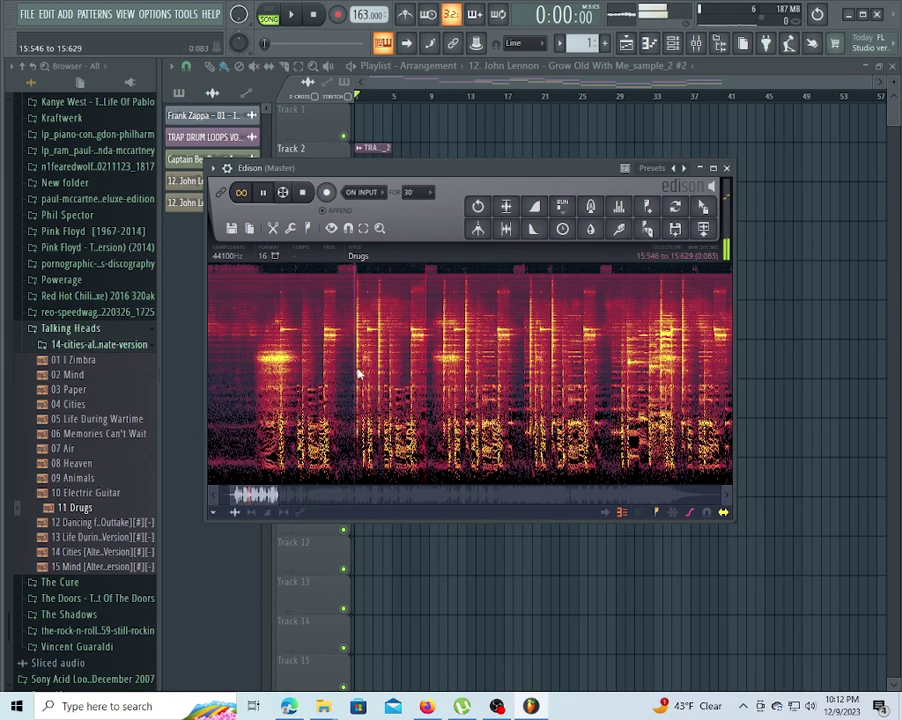
pyautogui.moveTo(357, 370); pyautogui.dragTo(401, 372)
pyautogui.click(307, 360)
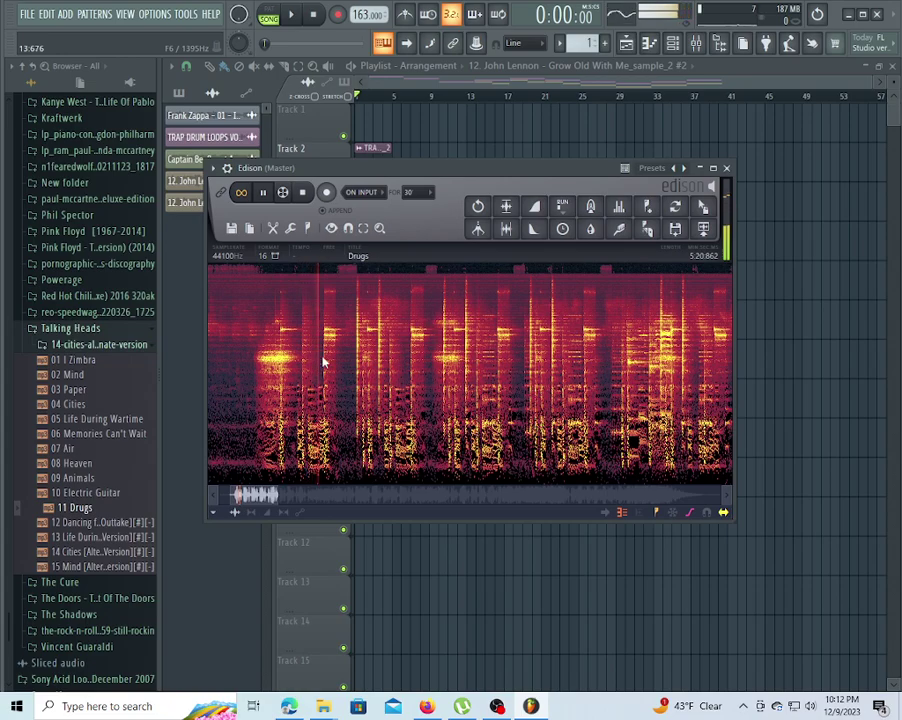
pyautogui.moveTo(323, 358); pyautogui.dragTo(438, 376)
pyautogui.scroll(2, 438, 376)
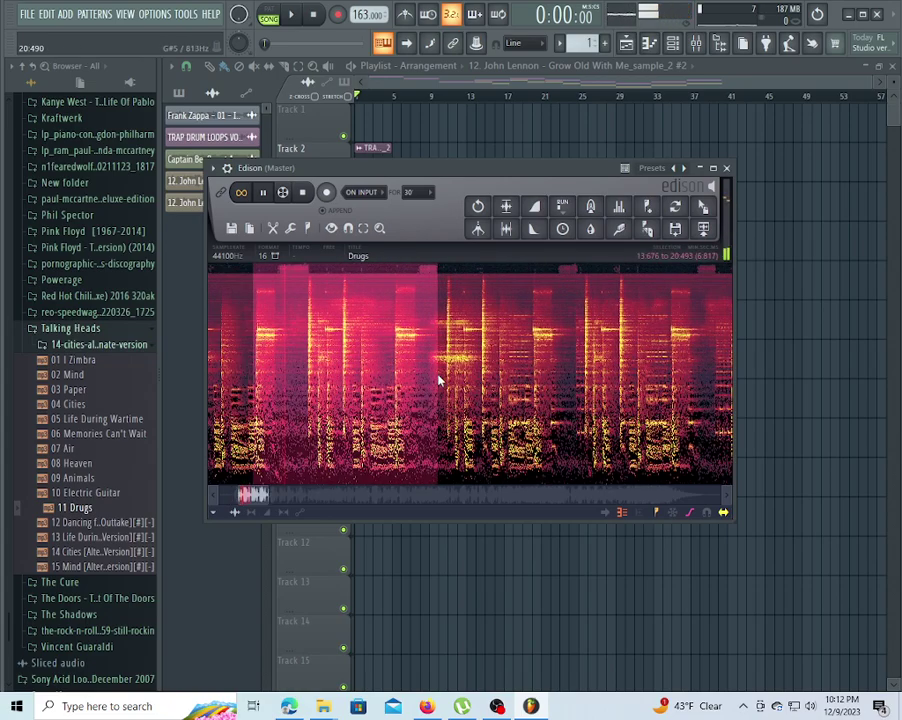
pyautogui.moveTo(243, 496); pyautogui.dragTo(242, 495)
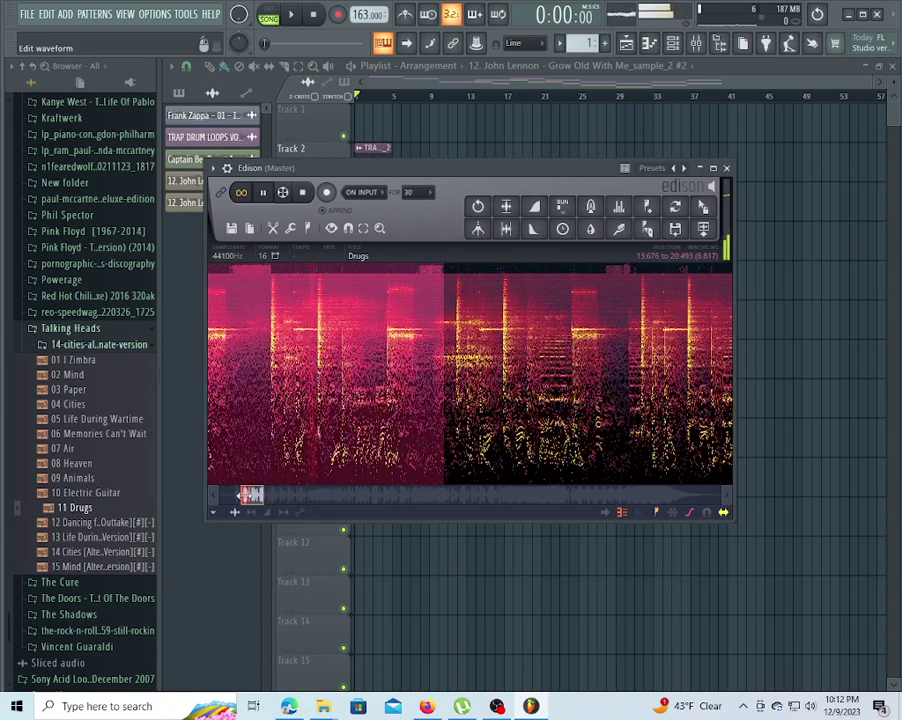
pyautogui.click(270, 377)
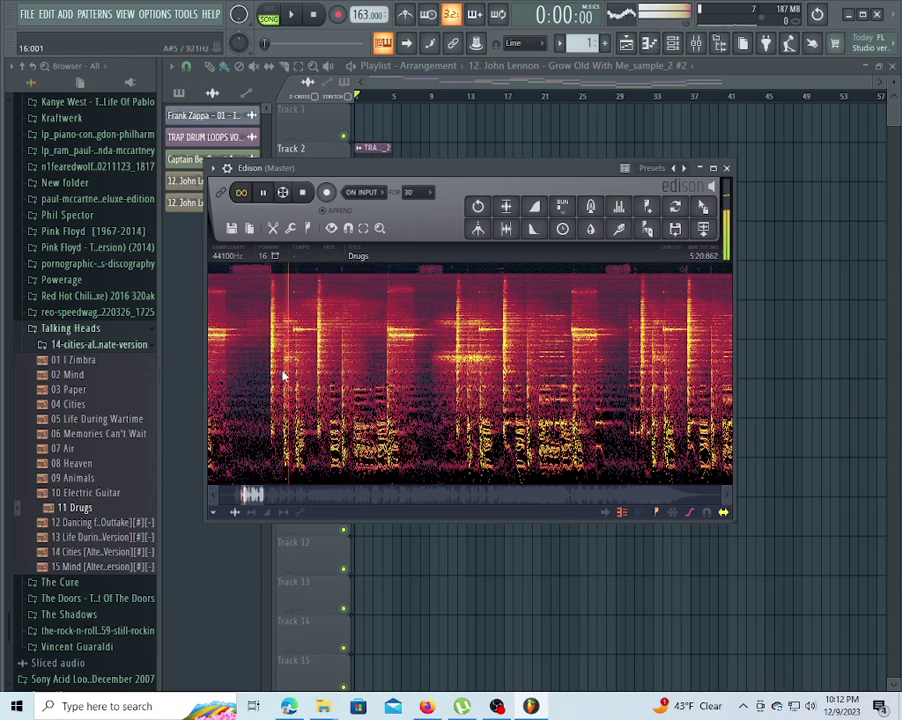
# Select a loop in the Drugs audio and fine-tune its start to 16.398 s and its end to 18.919 s.
pyautogui.moveTo(270, 380); pyautogui.dragTo(400, 372)
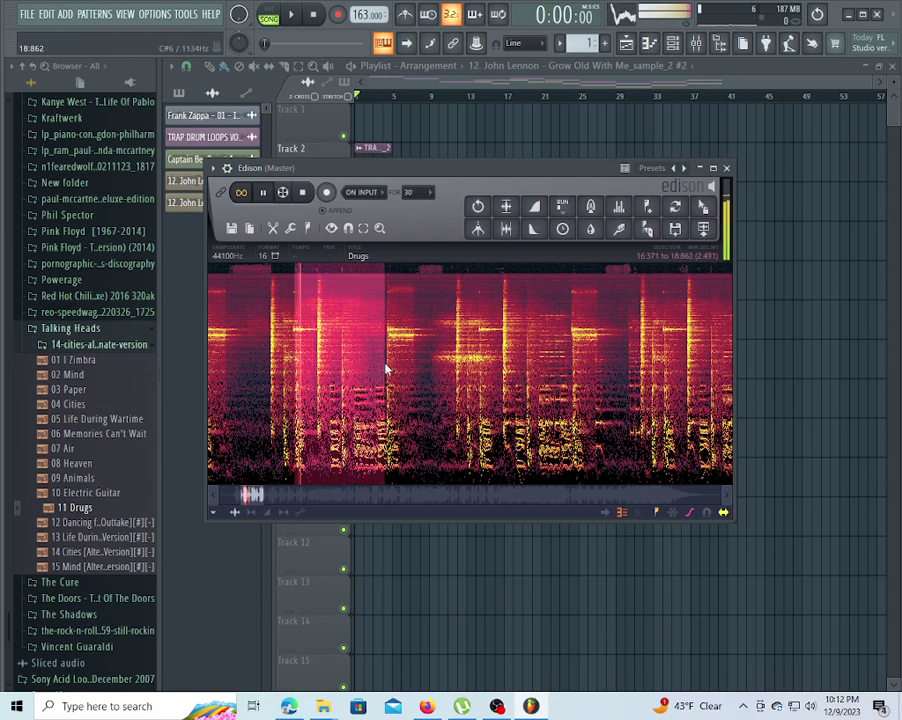
pyautogui.scroll(1, 387, 368)
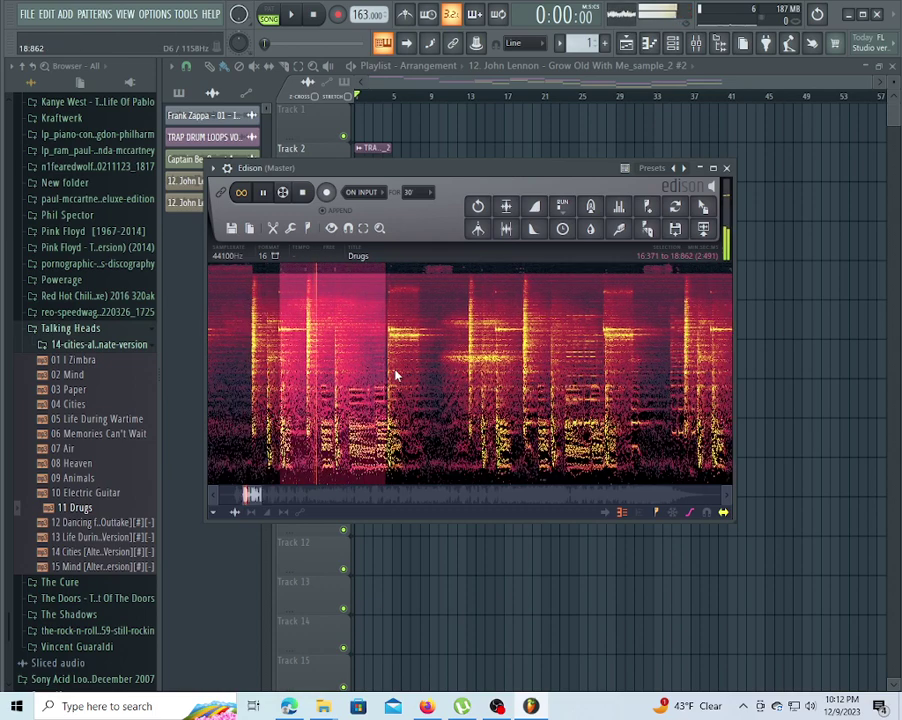
pyautogui.scroll(2, 394, 376)
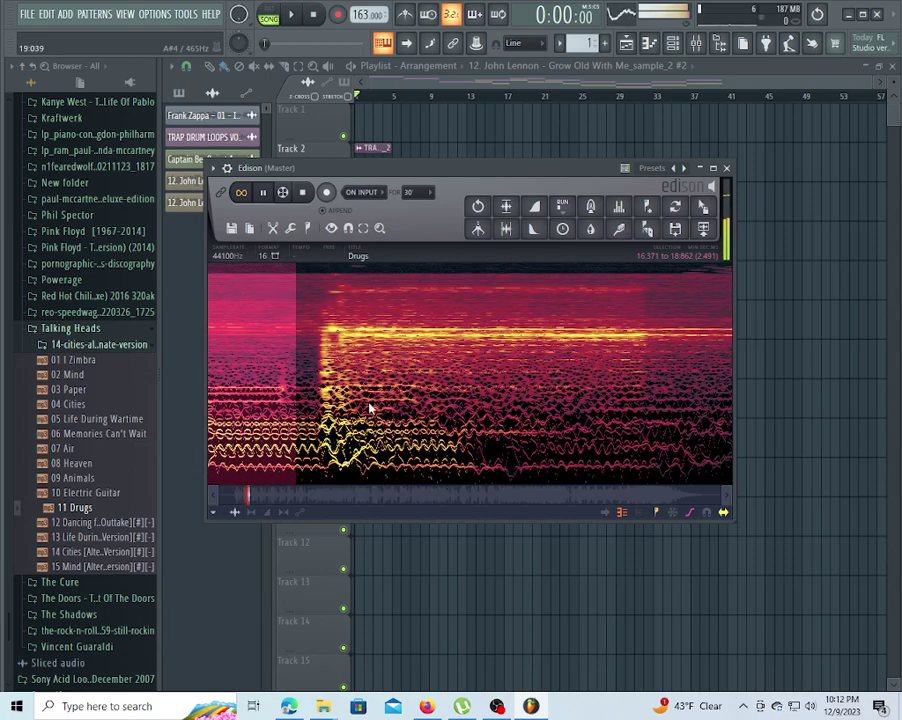
pyautogui.click(213, 498)
pyautogui.click(213, 498)
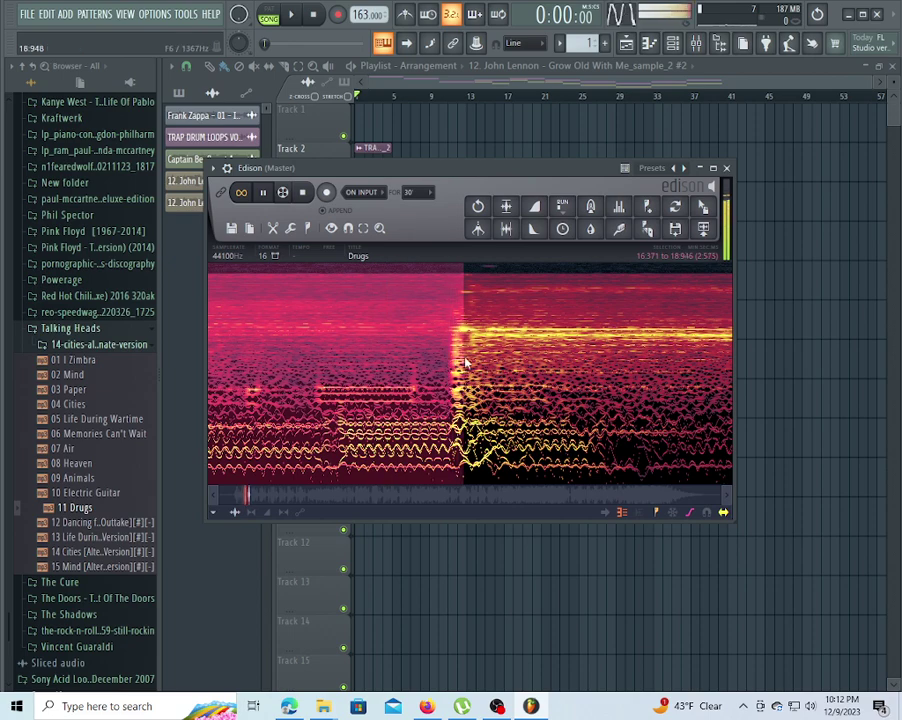
pyautogui.click(213, 496)
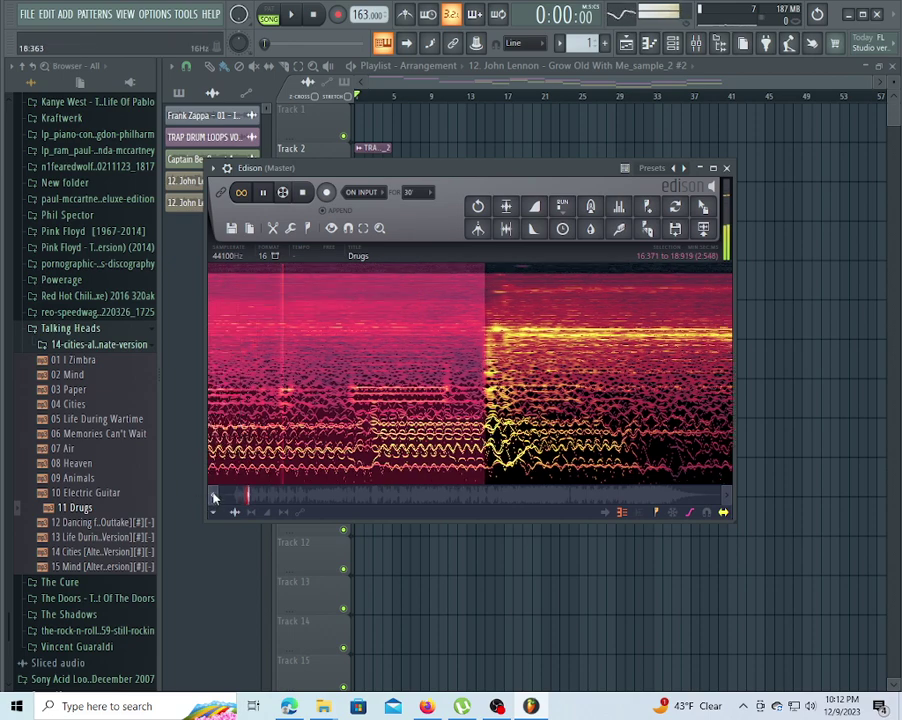
pyautogui.moveTo(512, 375); pyautogui.dragTo(534, 355)
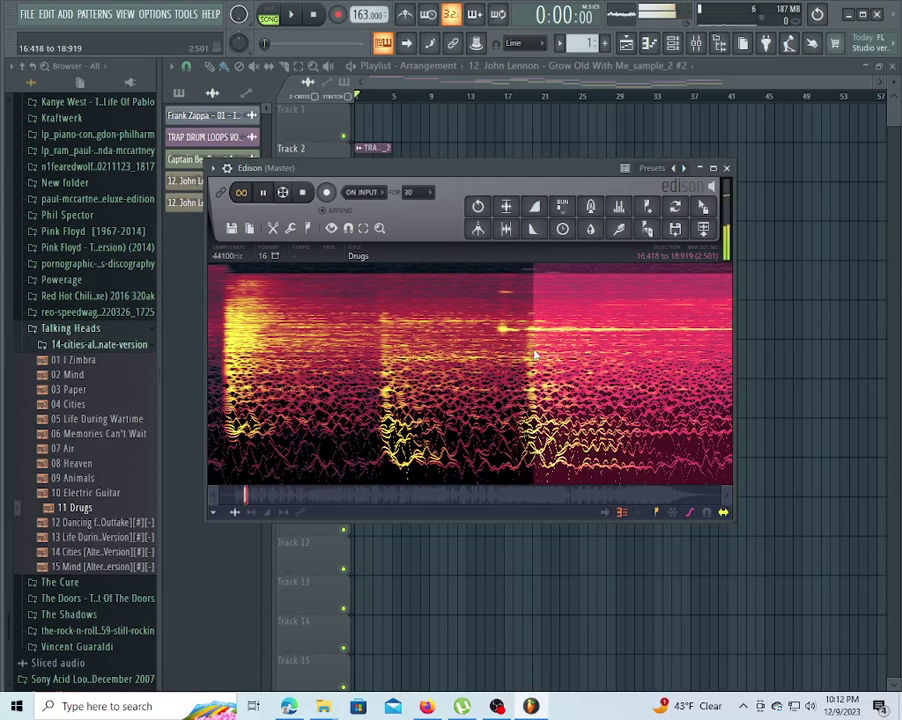
pyautogui.scroll(-4, 529, 353)
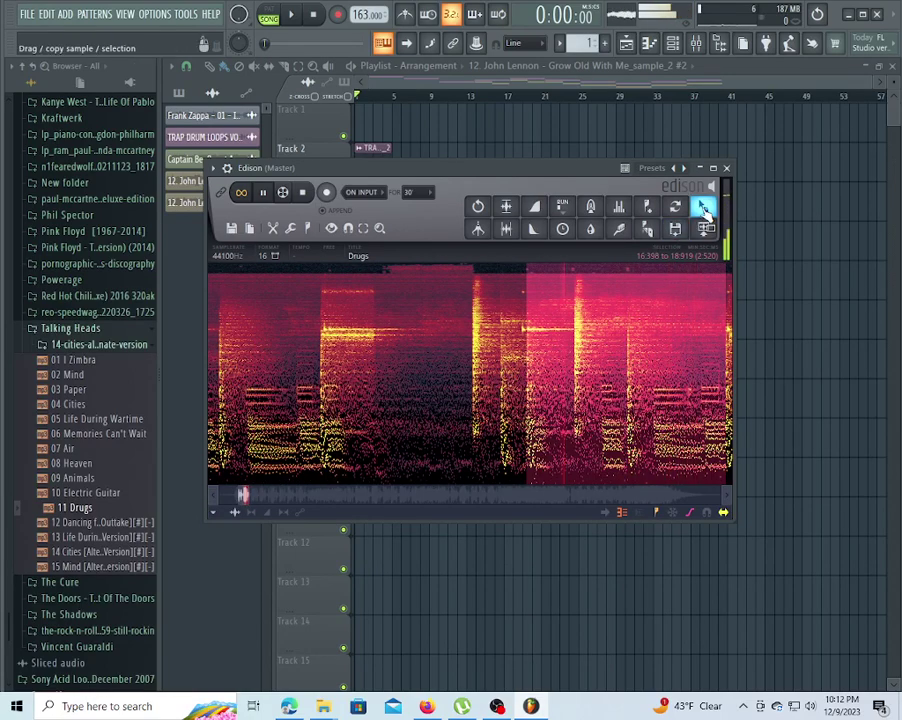
# Copy the selected Drugs loop from Edison into the playlist and place it on Track 7 at bar 1.
pyautogui.moveTo(704, 207); pyautogui.dragTo(455, 465)
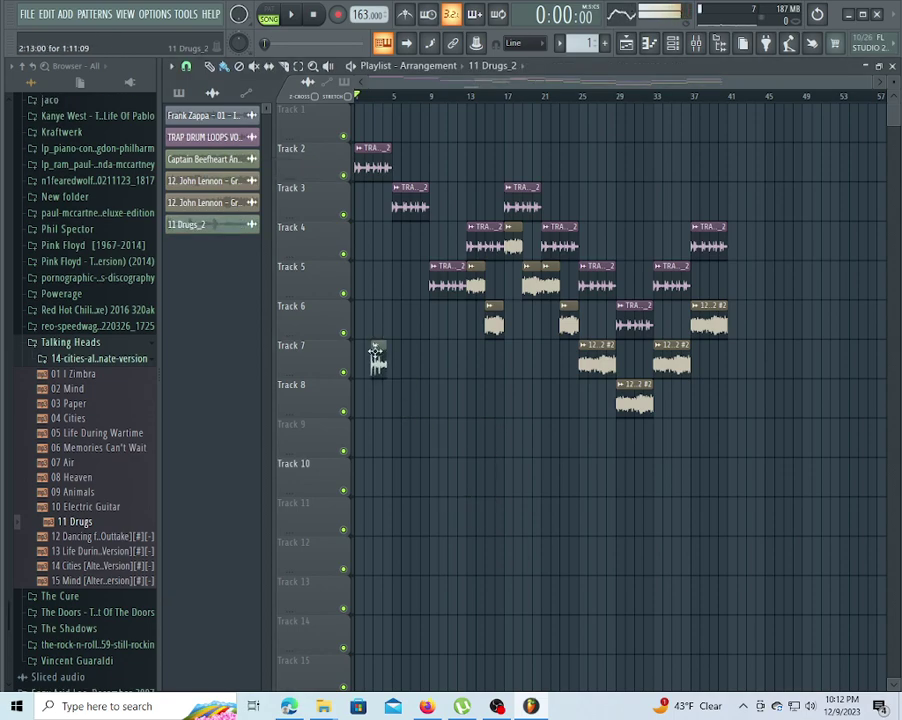
pyautogui.scroll(5, 371, 99)
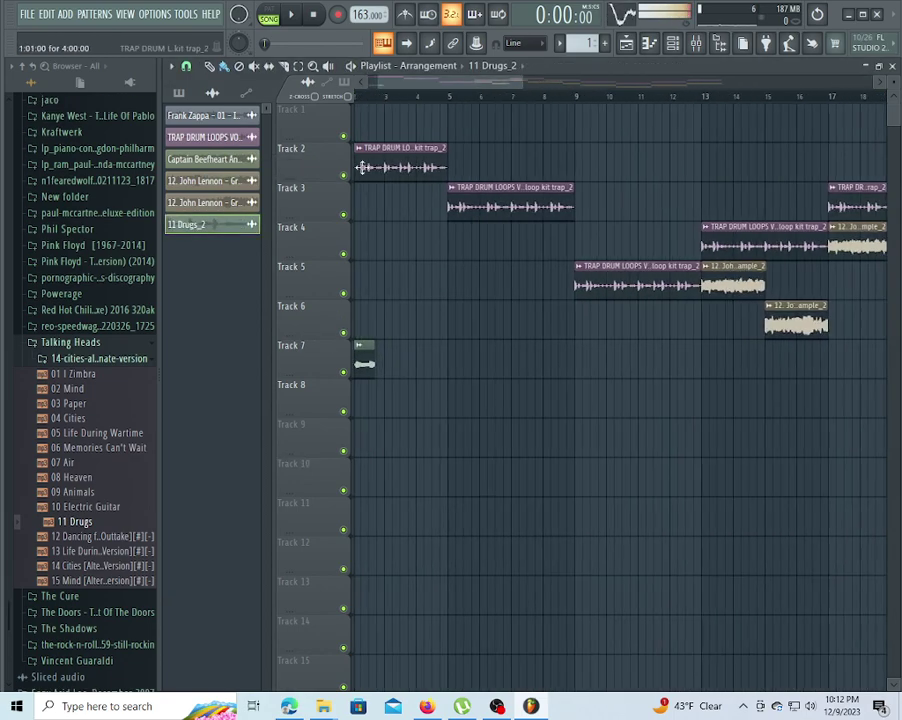
pyautogui.moveTo(417, 85); pyautogui.dragTo(270, 112)
# Time-stretch the 11 Drugs_2 clip to a length of two bars and play the song from the start.
pyautogui.doubleClick(376, 366)
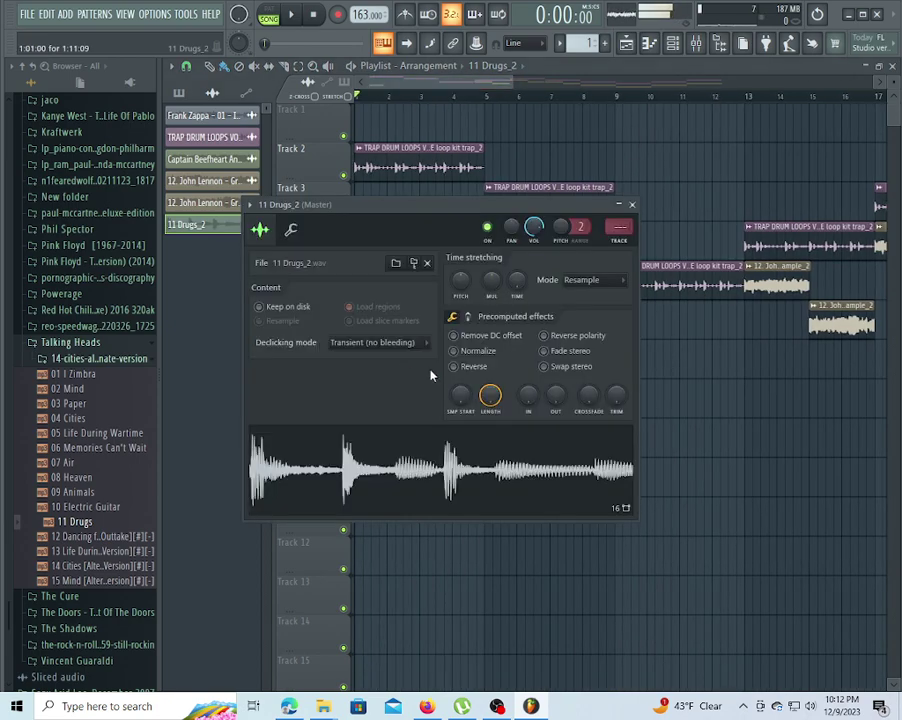
pyautogui.moveTo(466, 212); pyautogui.dragTo(631, 406)
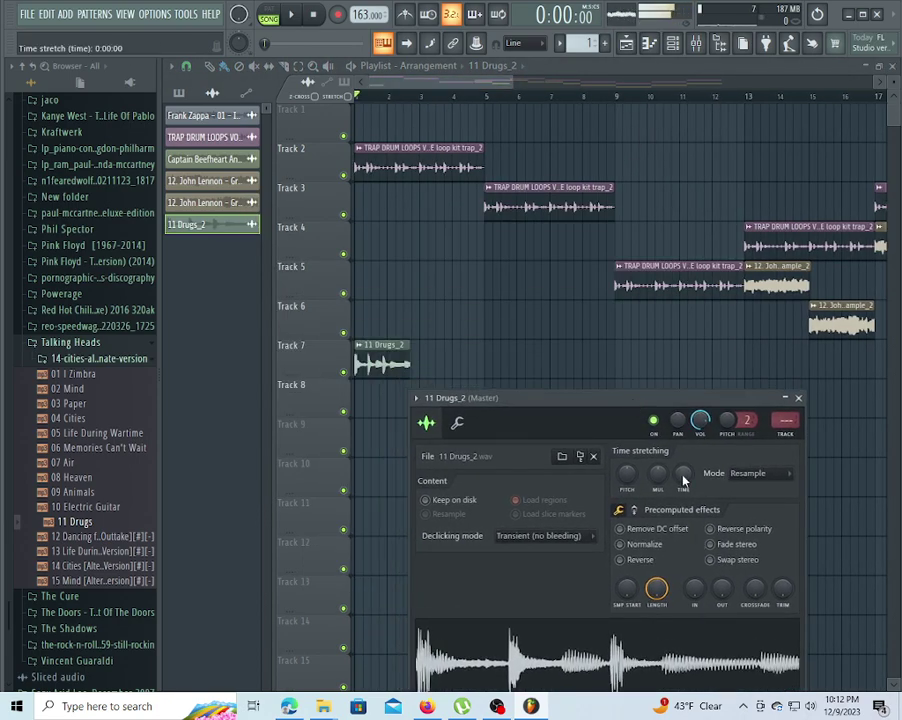
pyautogui.press('space')
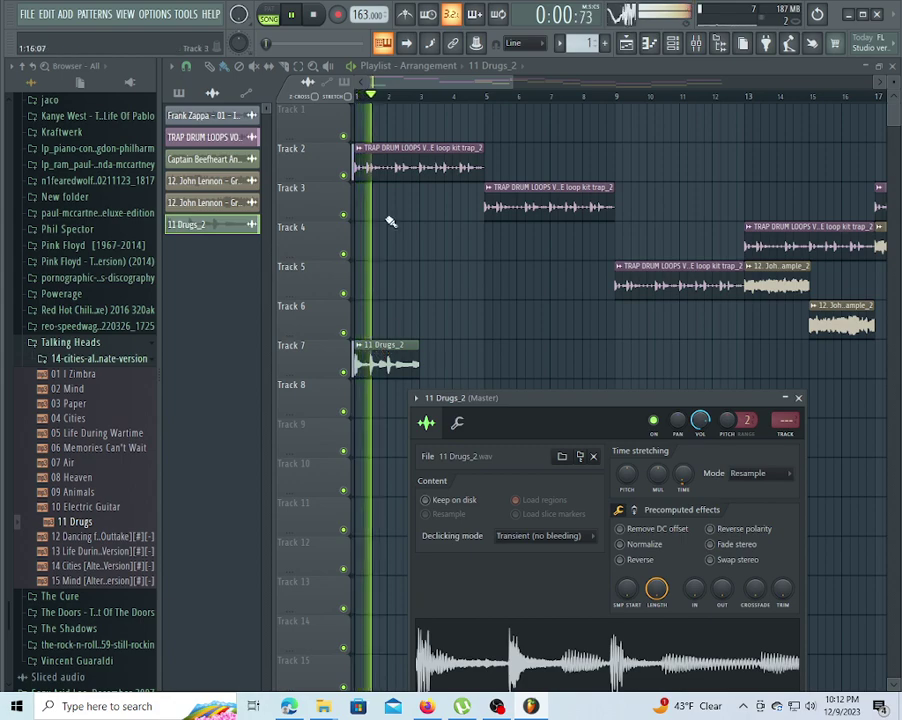
# Show the mixer and reopen the Edison instance in the Master track's first effect slot.
pyautogui.click(625, 43)
pyautogui.click(649, 44)
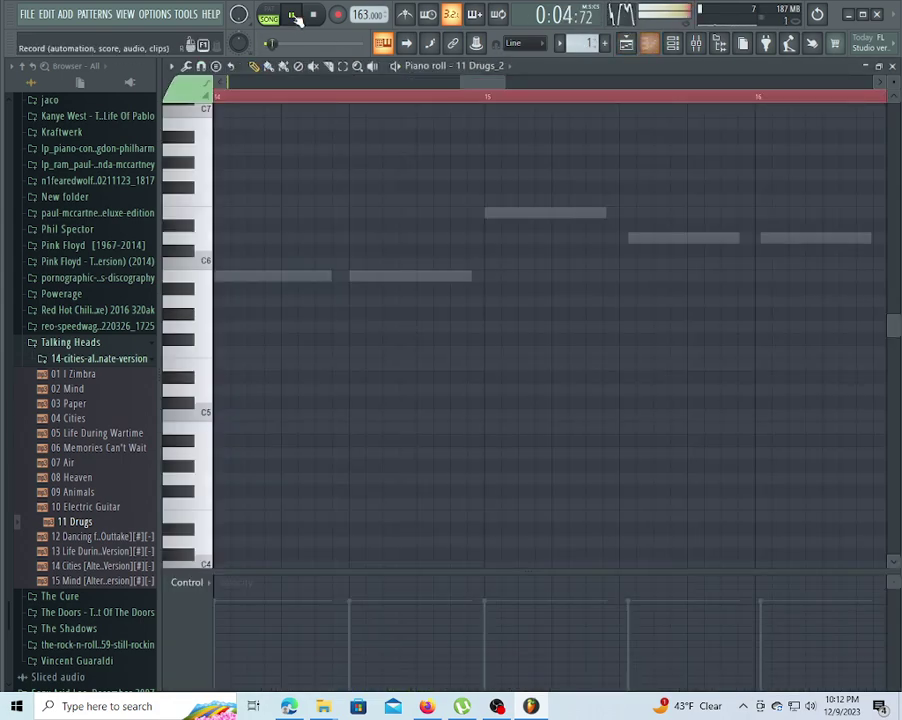
pyautogui.click(627, 45)
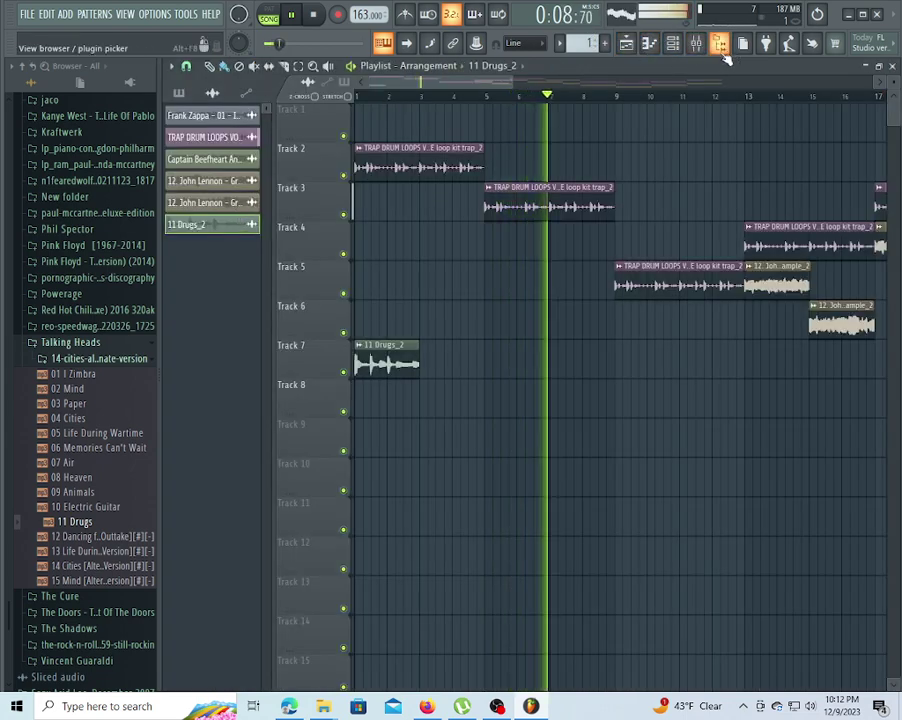
pyautogui.click(704, 45)
pyautogui.click(807, 318)
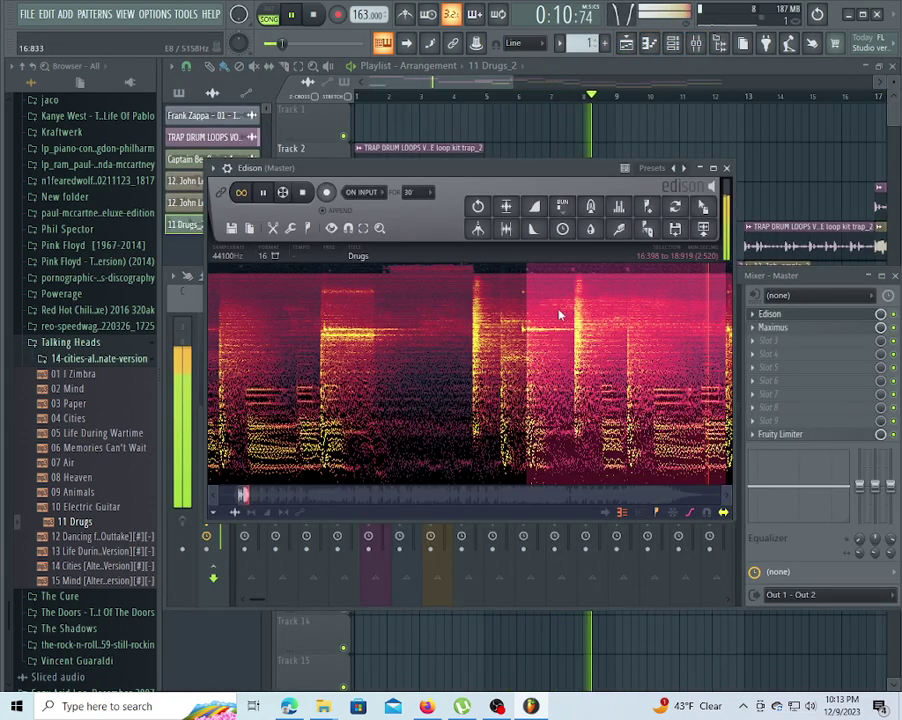
# Repeat the two-bar 11 Drugs_2 clip on Track 8 at bar 3, Track 9 at bar 5 and Track 10 from bar 7 to 21.
pyautogui.click(445, 85)
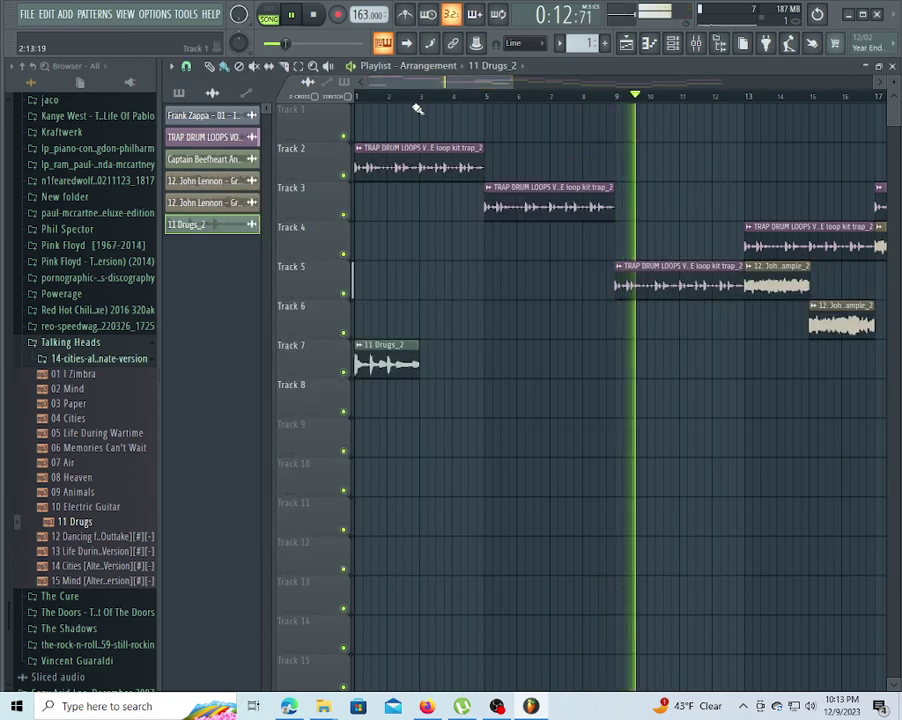
pyautogui.click(357, 96)
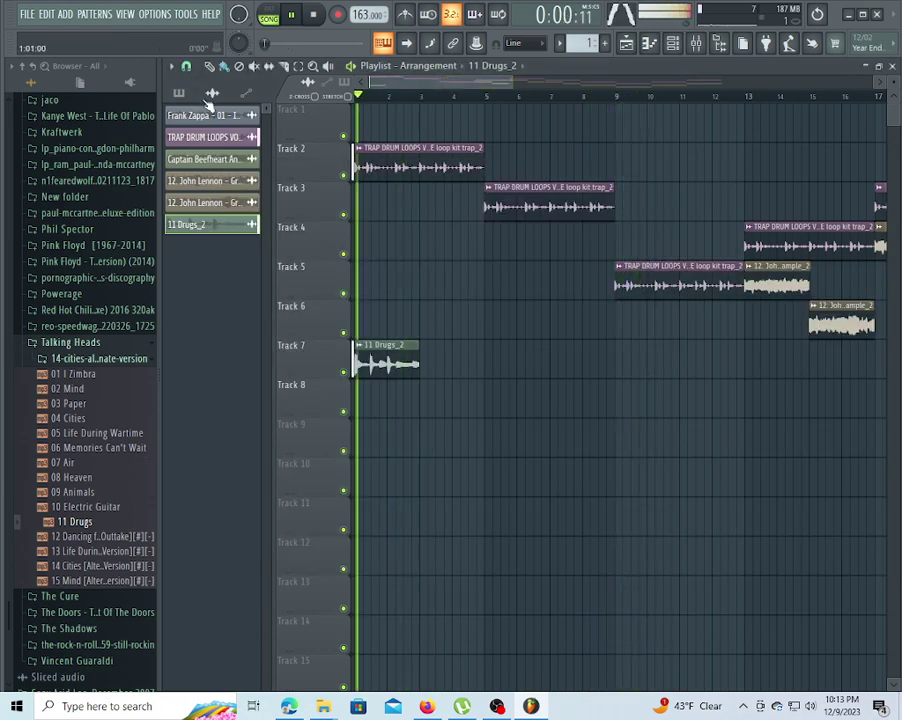
pyautogui.click(421, 400)
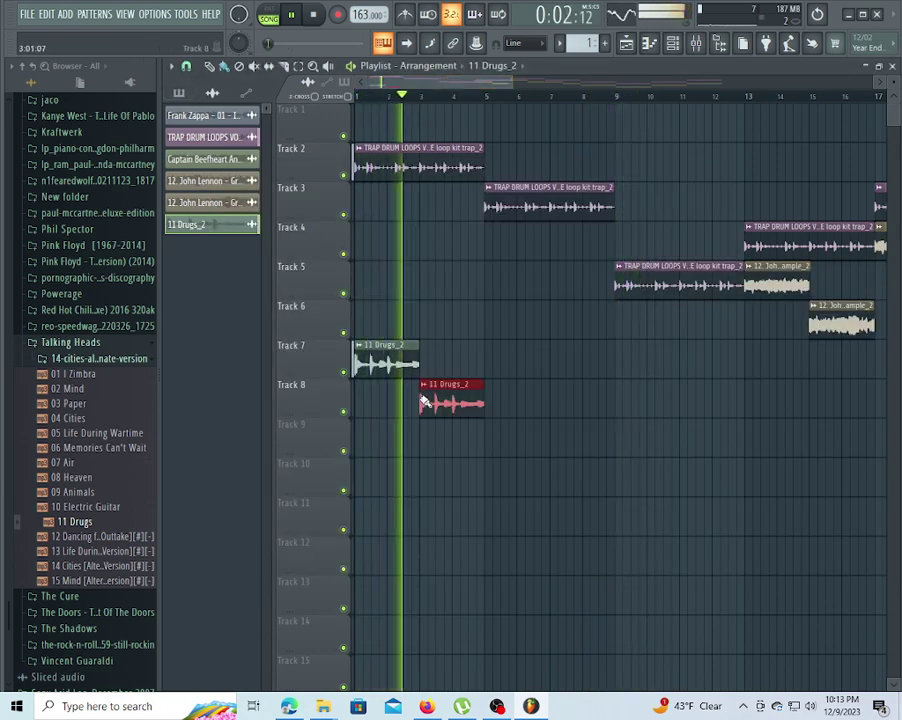
pyautogui.click(485, 443)
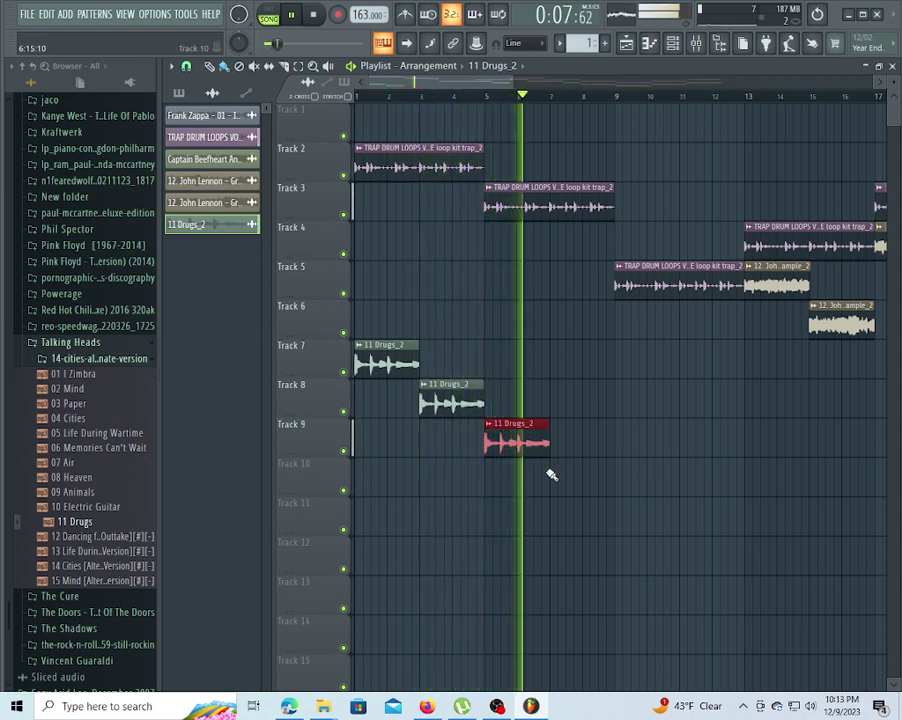
pyautogui.moveTo(552, 475); pyautogui.dragTo(884, 474)
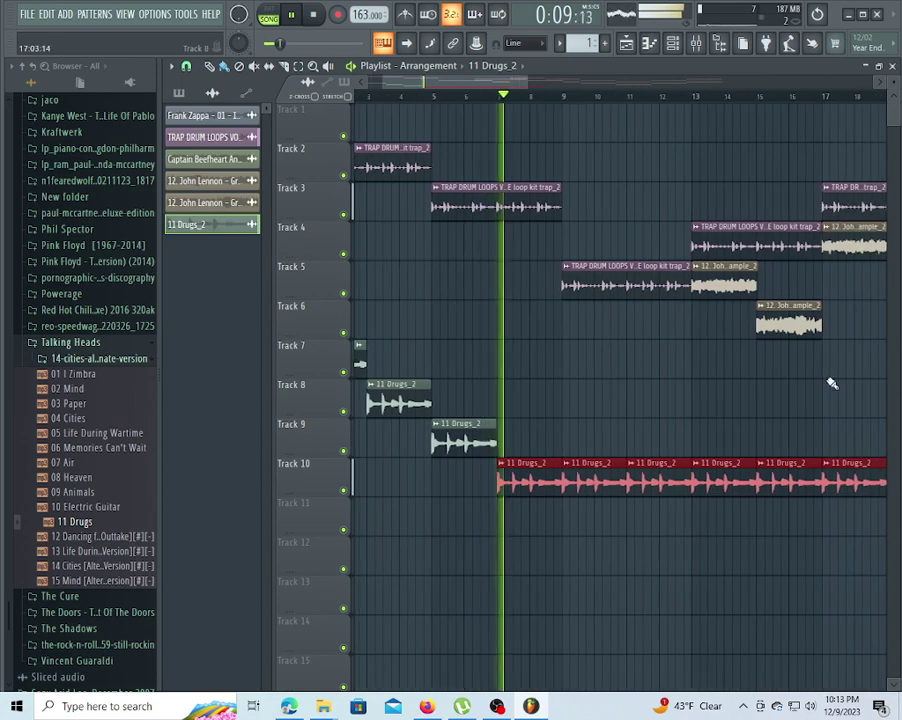
# Delete the John Lennon clips on Track 5 at bar 13 and on Track 6 at bar 15.
pyautogui.rightClick(724, 286)
pyautogui.rightClick(796, 330)
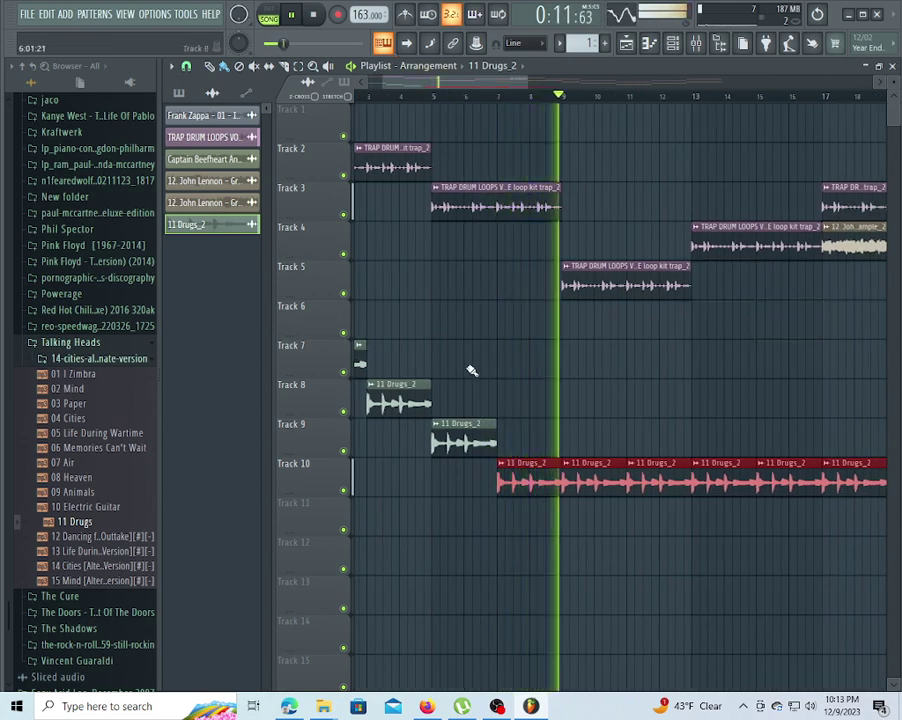
pyautogui.moveTo(416, 82); pyautogui.dragTo(286, 92)
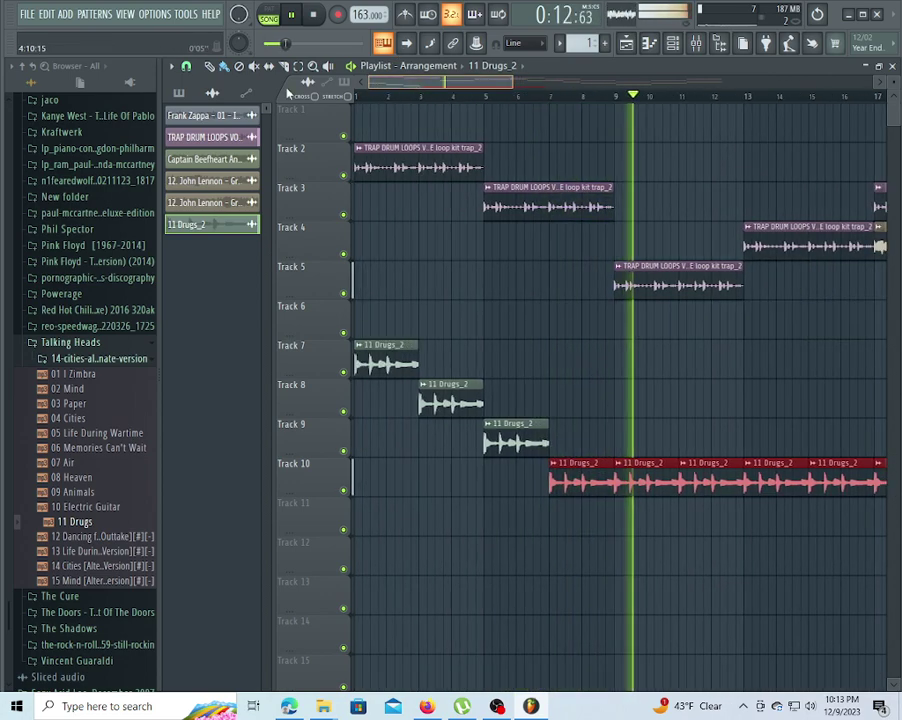
# Try deleting the drum loop on Track 2, undo the deletion and replay the song from the start.
pyautogui.rightClick(372, 158)
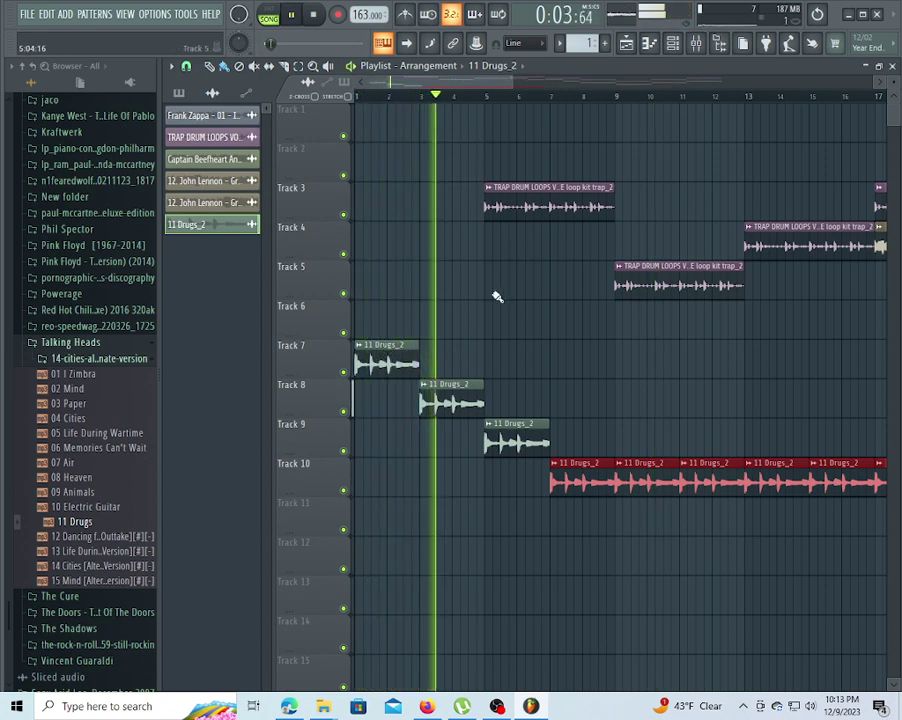
pyautogui.hotkey('ctrl', 'z')
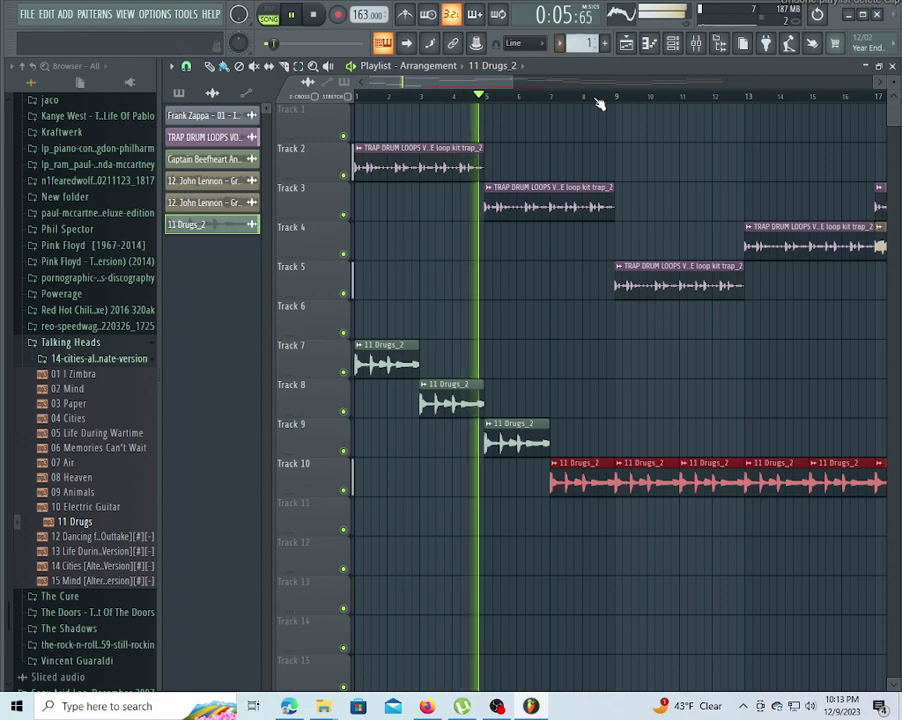
pyautogui.scroll(-2, 387, 102)
pyautogui.scroll(-3, 387, 102)
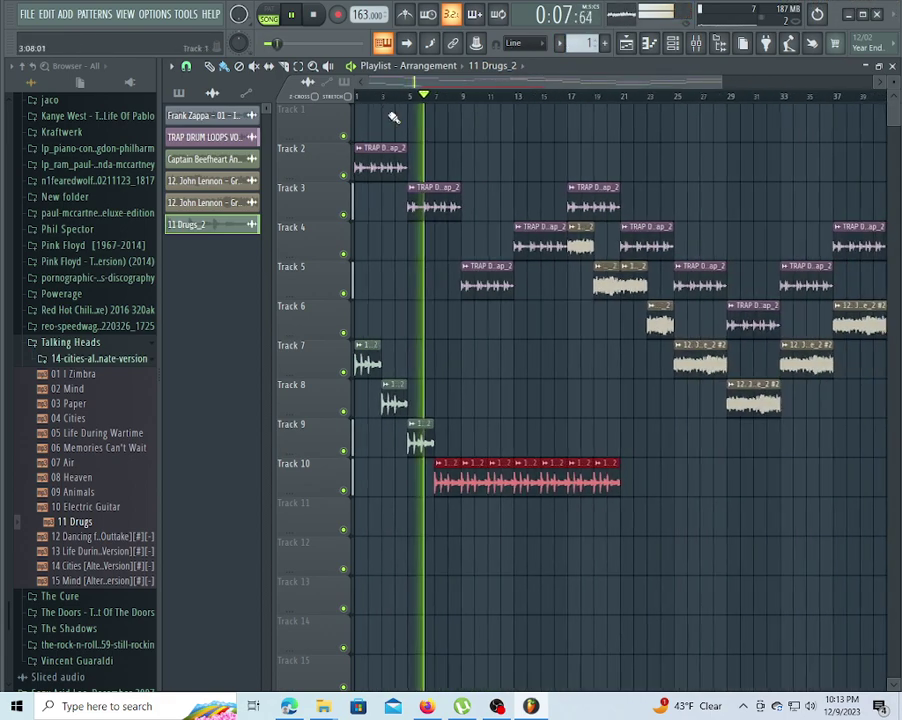
pyautogui.press('space')
pyautogui.press('space')
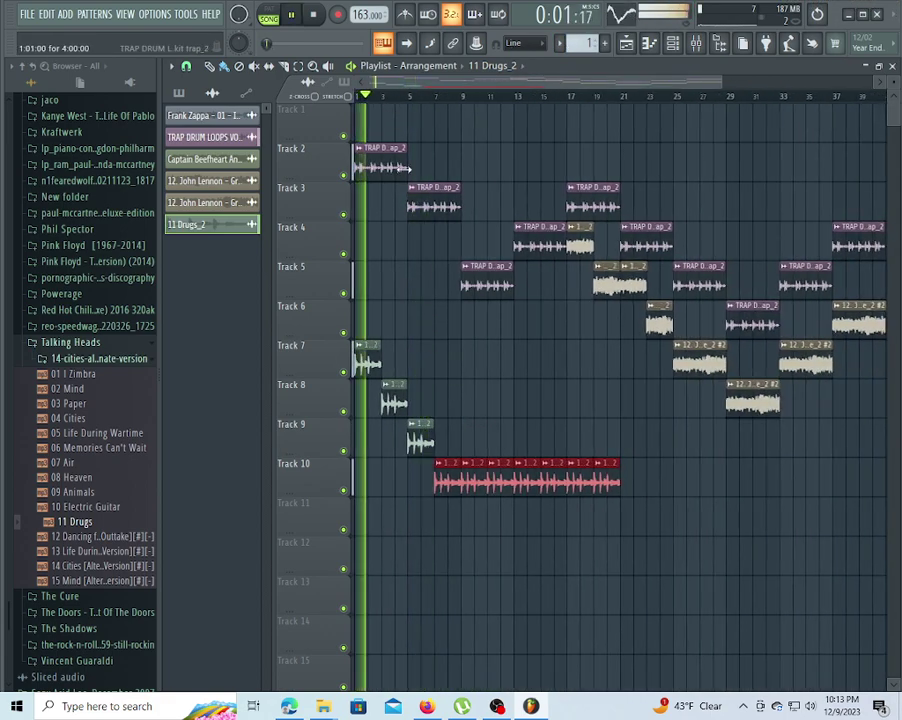
pyautogui.press('space')
pyautogui.press('space')
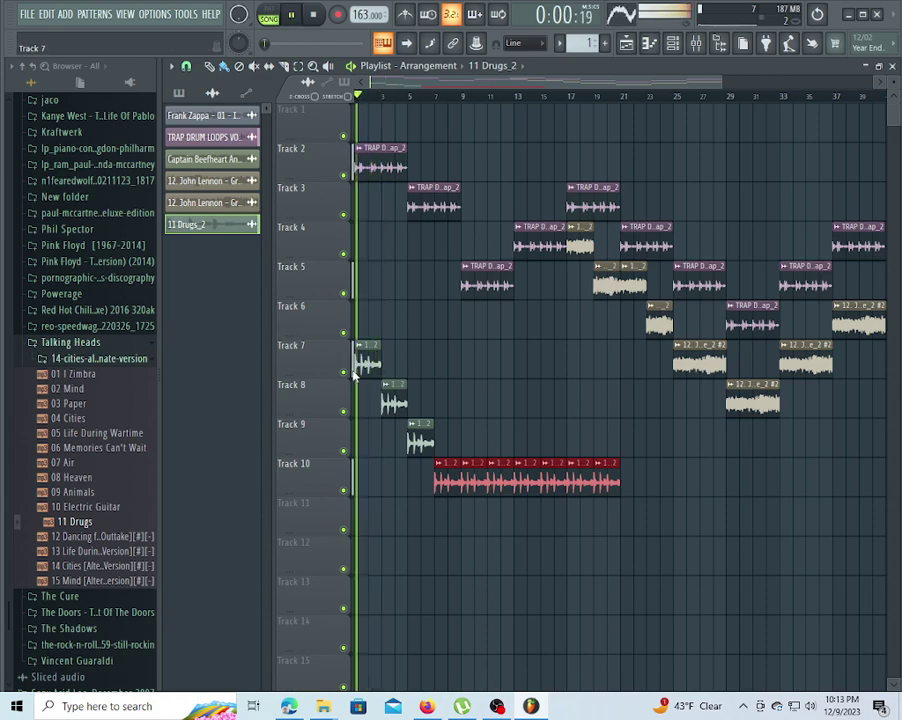
pyautogui.press('space')
# Trim the Track 7 Drugs clip from its start to one bar, move it to bar 1 and play the song.
pyautogui.click(357, 366)
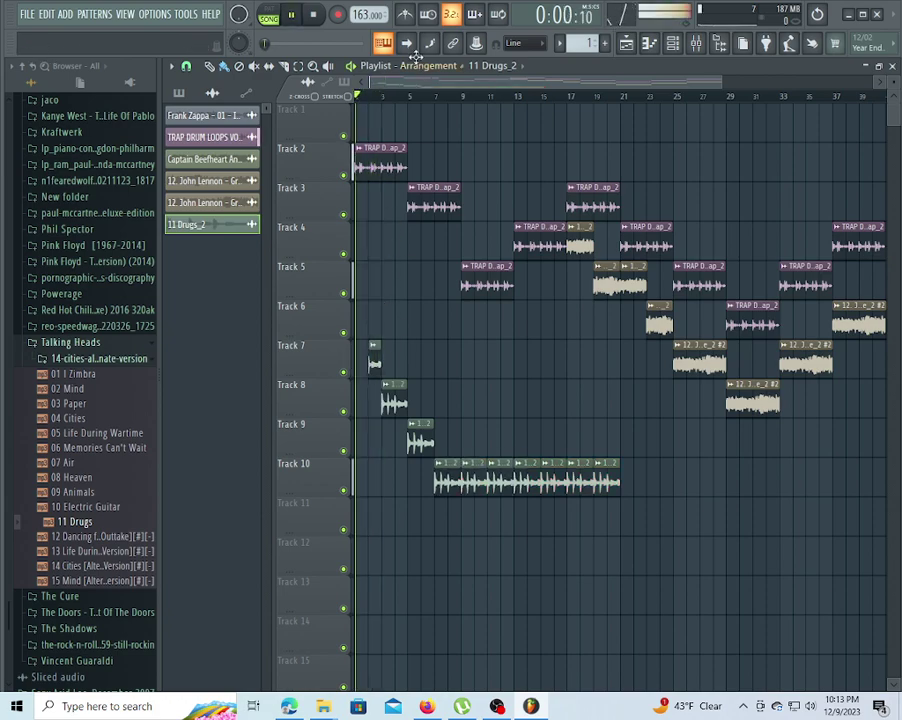
pyautogui.scroll(4, 395, 100)
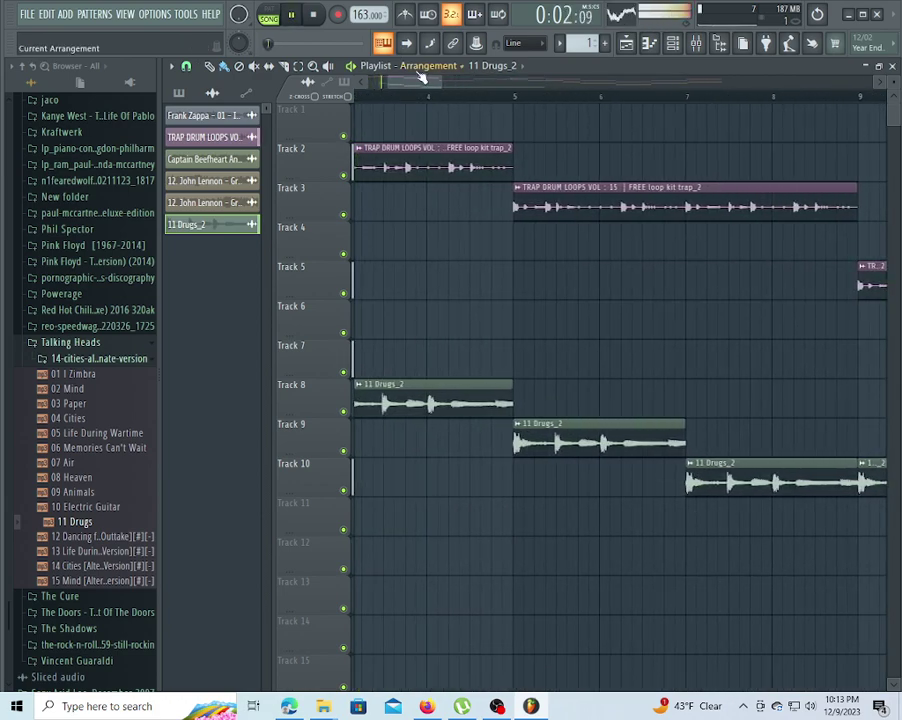
pyautogui.press('space')
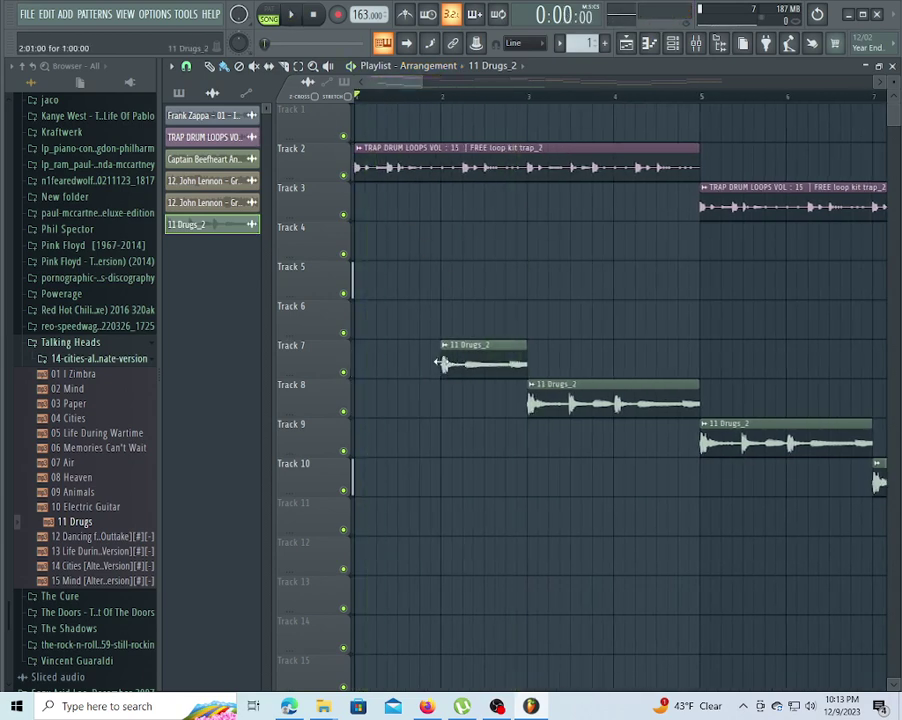
pyautogui.moveTo(471, 354); pyautogui.dragTo(386, 356)
pyautogui.press('space')
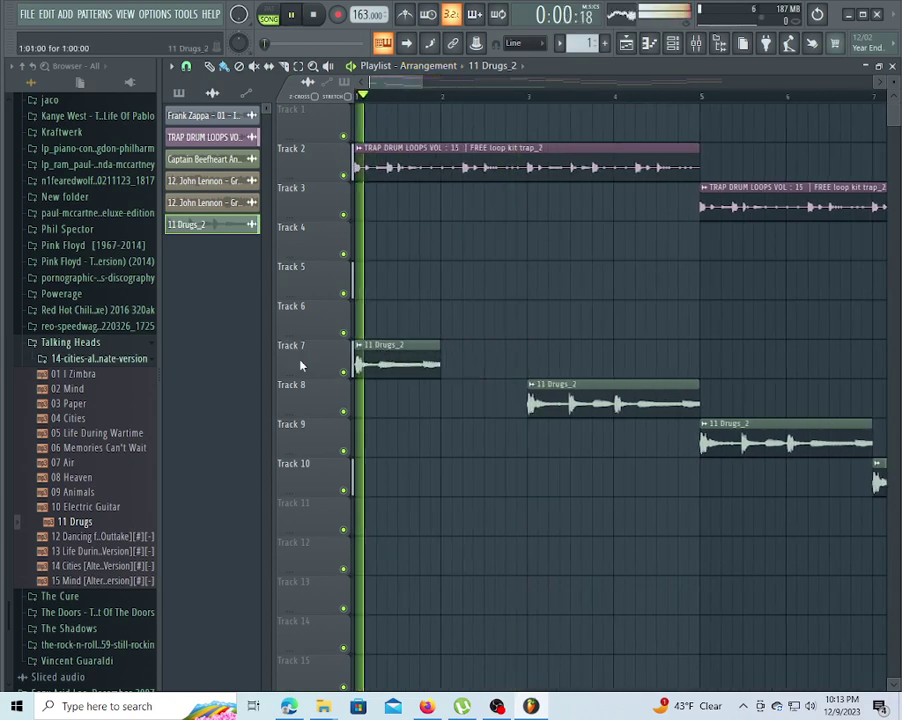
# Replace the two-bar Drugs clips at bars 3 and 5 with one-bar clips at bars 2 to 6, staggered across Tracks 8, 9 and 10.
pyautogui.click(444, 404)
pyautogui.rightClick(563, 410)
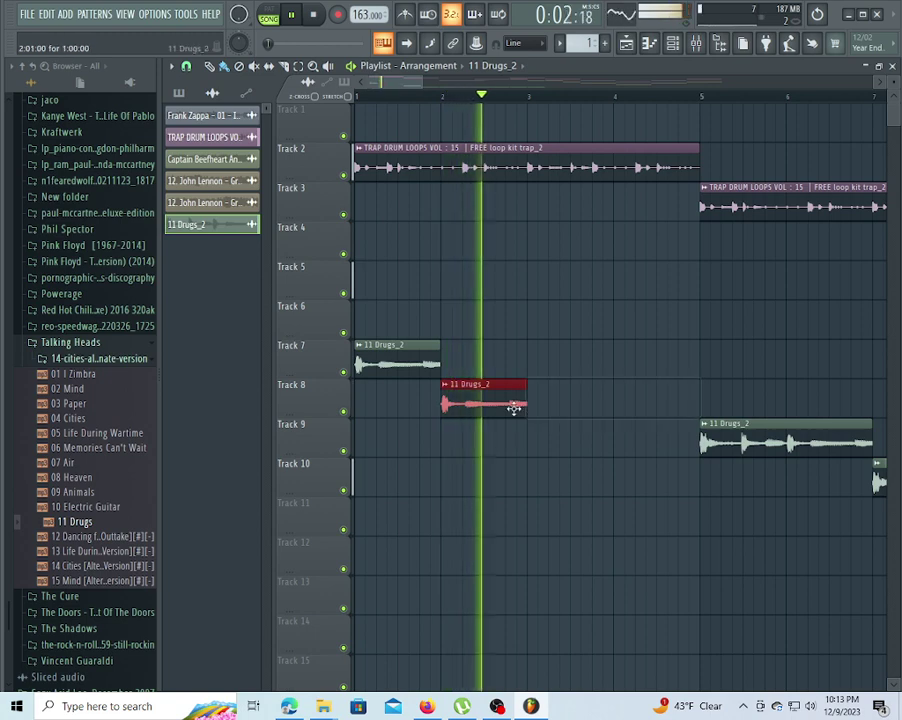
pyautogui.click(530, 444)
pyautogui.click(614, 482)
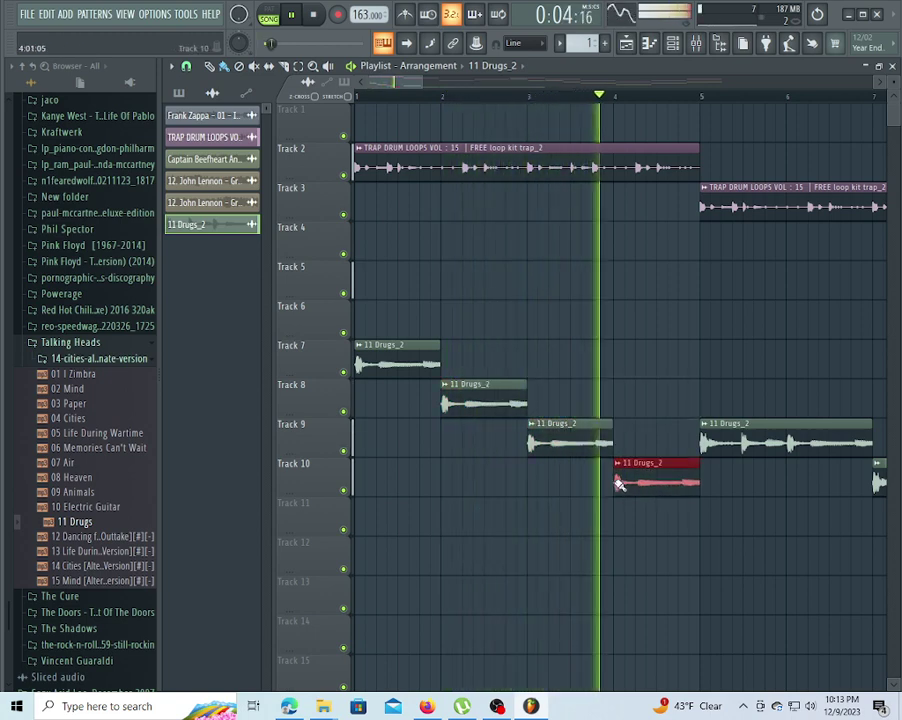
pyautogui.rightClick(724, 450)
pyautogui.click(706, 444)
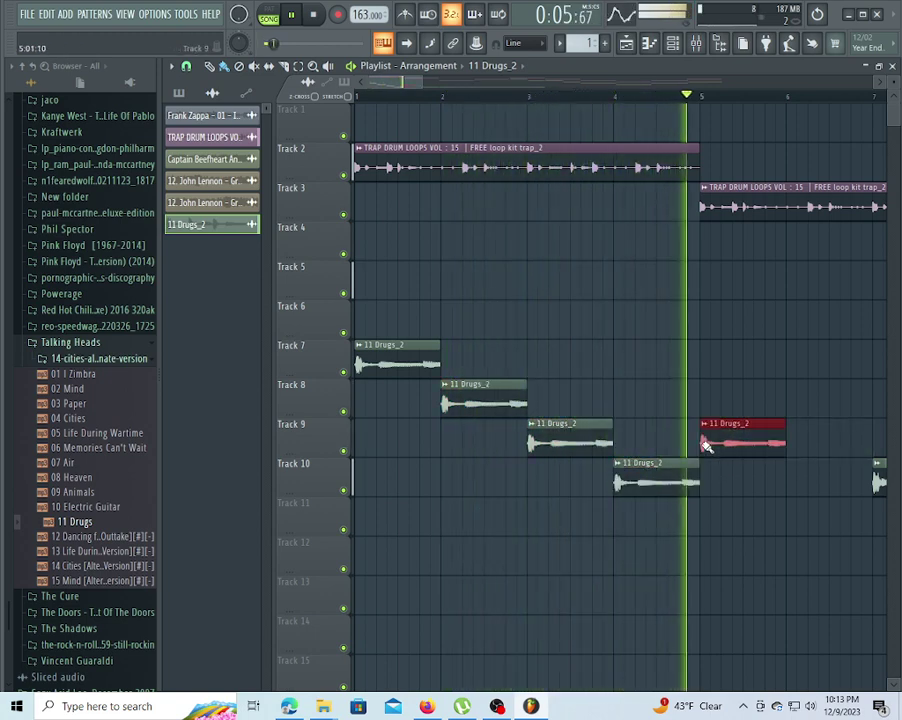
pyautogui.click(790, 482)
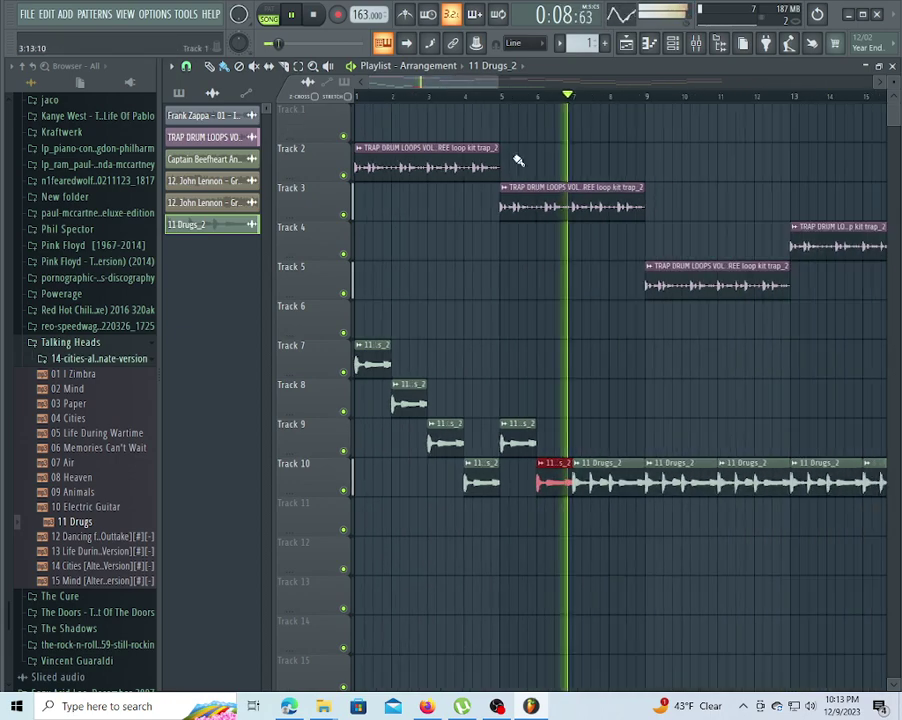
# Delete the two-bar Drugs clips on Track 10 between bars 7 and 15 and paint one-bar clips on Track 11 from bar 7 to 13.
pyautogui.press('space')
pyautogui.press('space')
pyautogui.rightClick(625, 482)
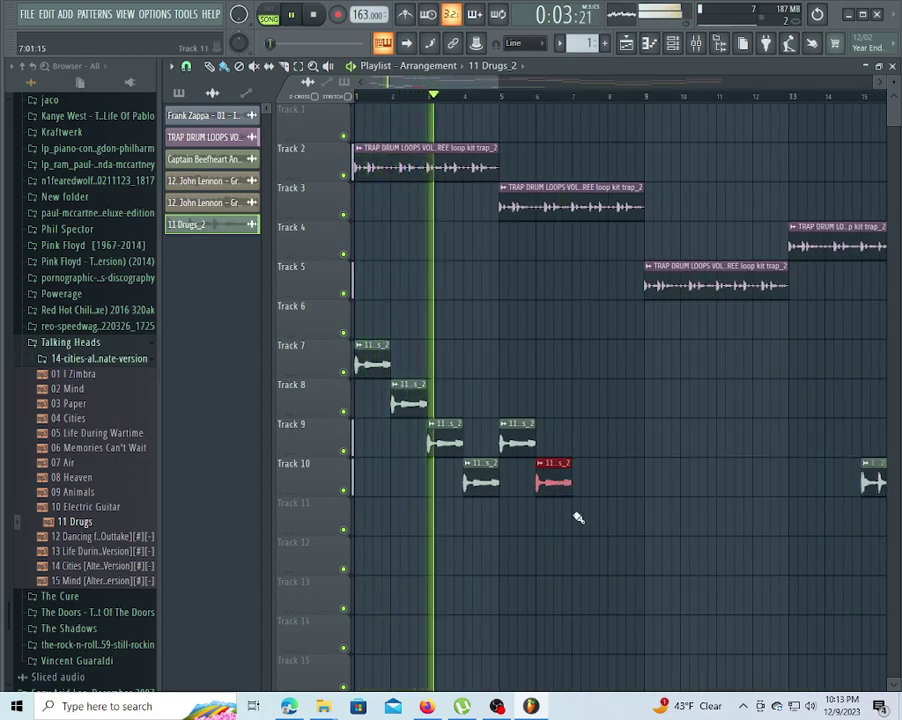
pyautogui.moveTo(578, 519); pyautogui.dragTo(707, 529)
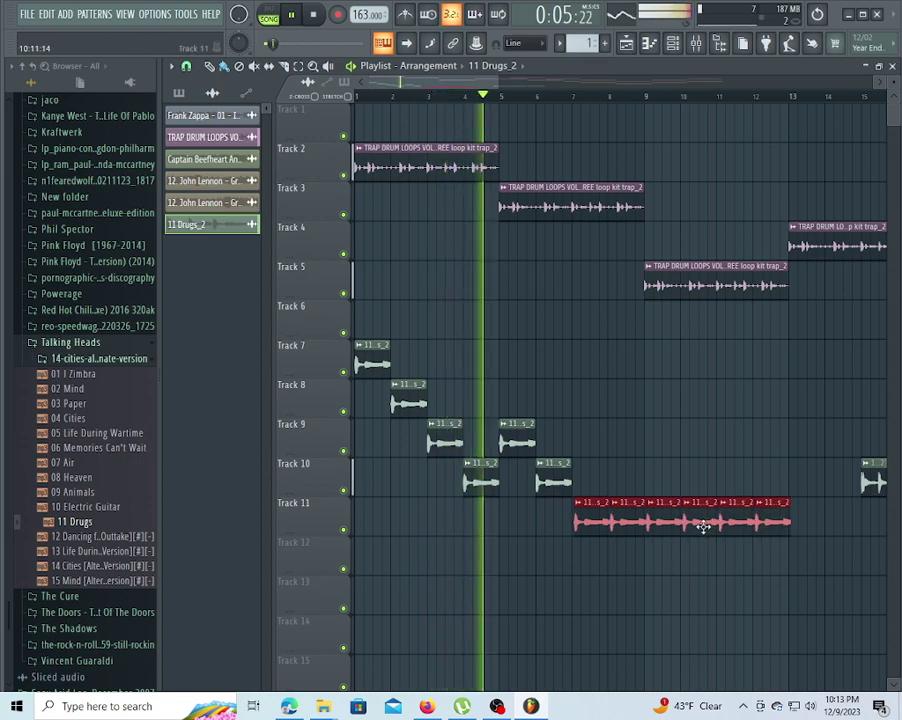
# Delete the John Lennon clip at bar 17 and replace the remaining two-bar Drugs clips on Track 10 with one-bar clips from bar 13 to 21.
pyautogui.moveTo(461, 88); pyautogui.dragTo(520, 90)
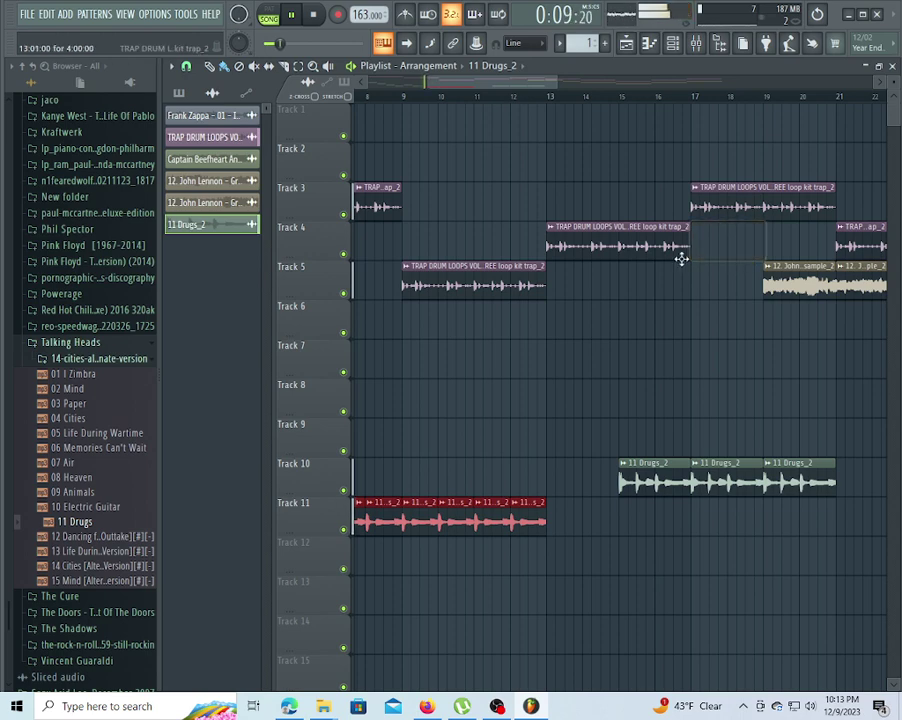
pyautogui.rightClick(655, 489)
pyautogui.rightClick(728, 487)
pyautogui.rightClick(785, 487)
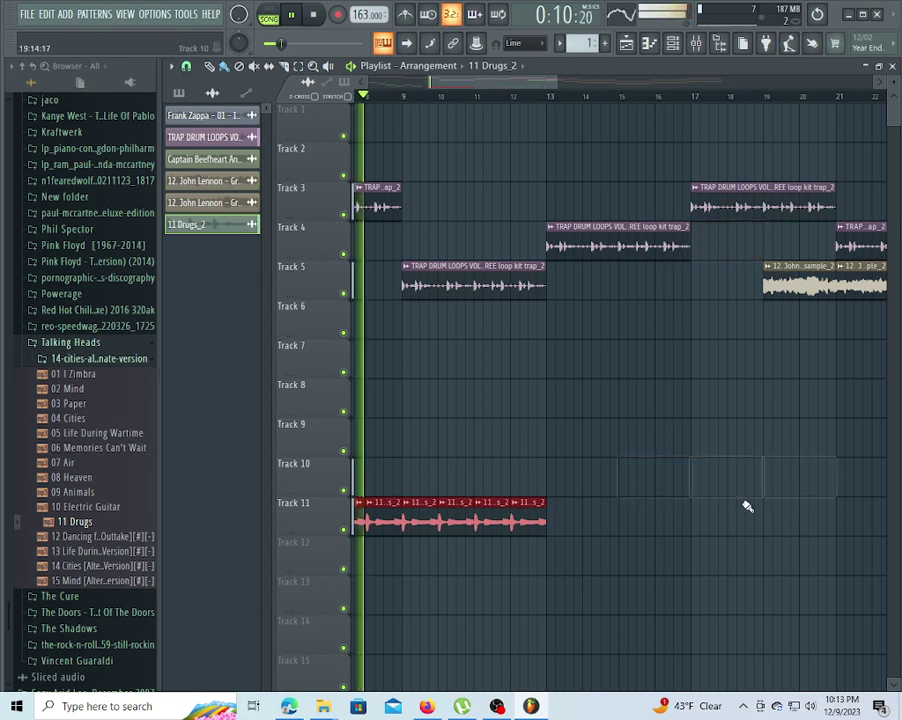
pyautogui.click(549, 462)
pyautogui.moveTo(549, 463); pyautogui.dragTo(805, 507)
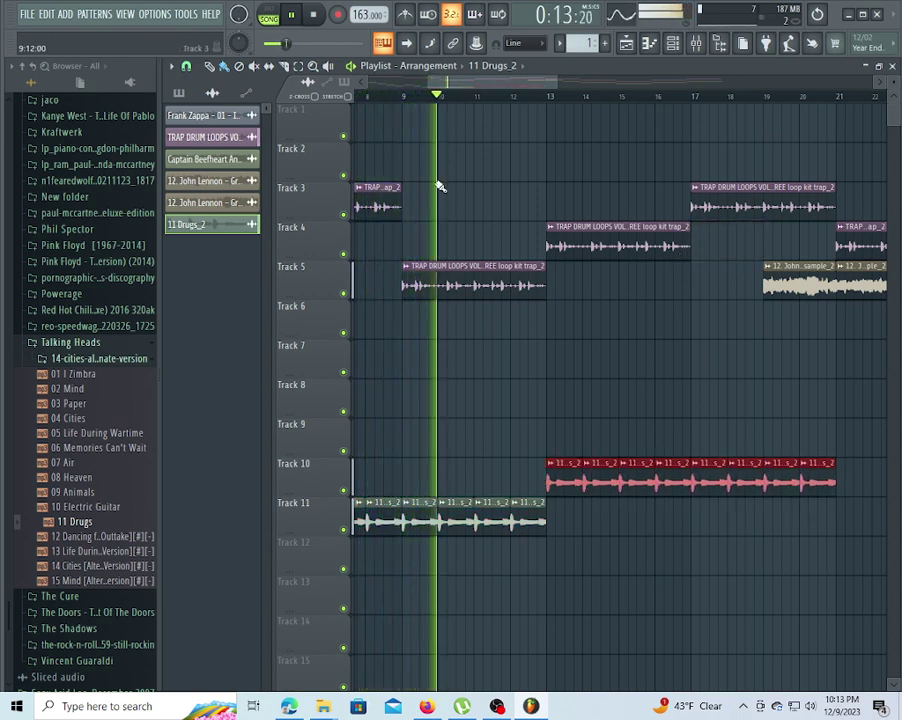
# Delete the John Lennon clips between bars 19 and 29 and continue the one-bar Drugs clips on Tracks 9 and 10 from bar 21 to 26.
pyautogui.moveTo(504, 85); pyautogui.dragTo(588, 106)
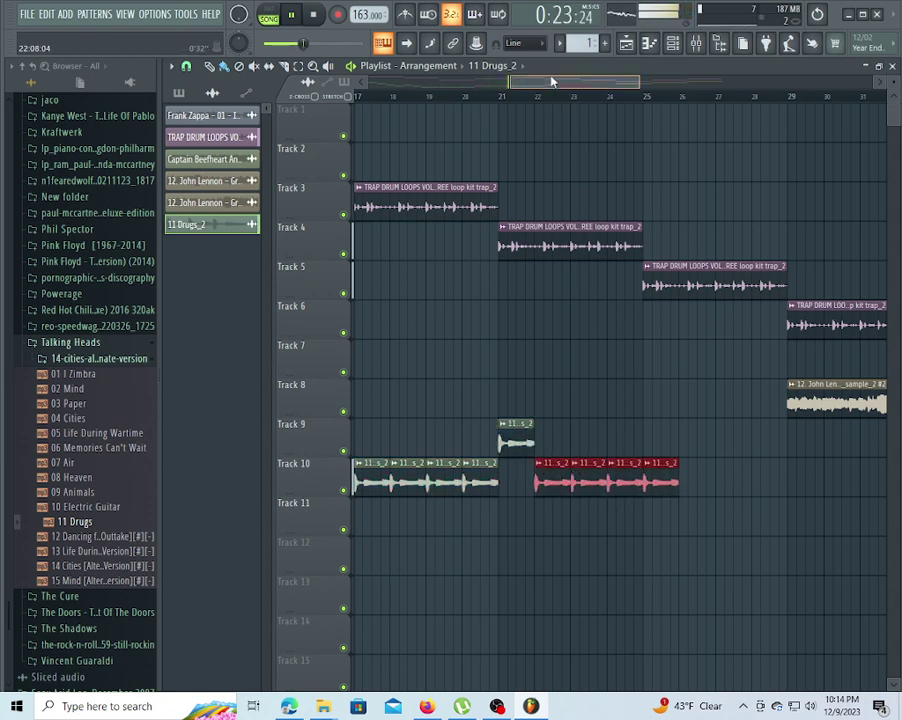
pyautogui.moveTo(551, 82); pyautogui.dragTo(4, 91)
pyautogui.rightClick(398, 397)
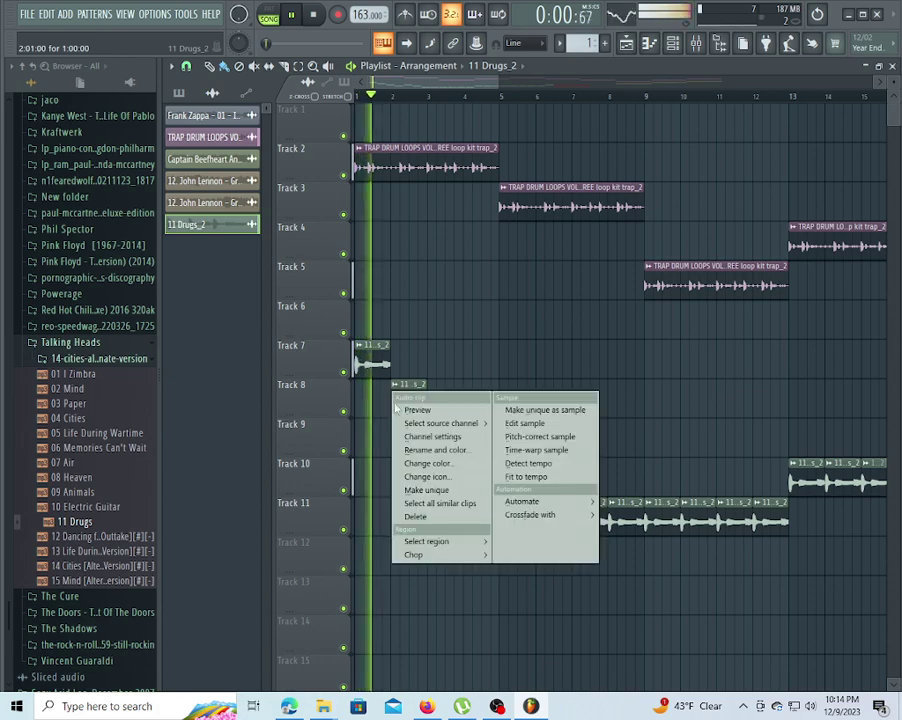
pyautogui.click(424, 472)
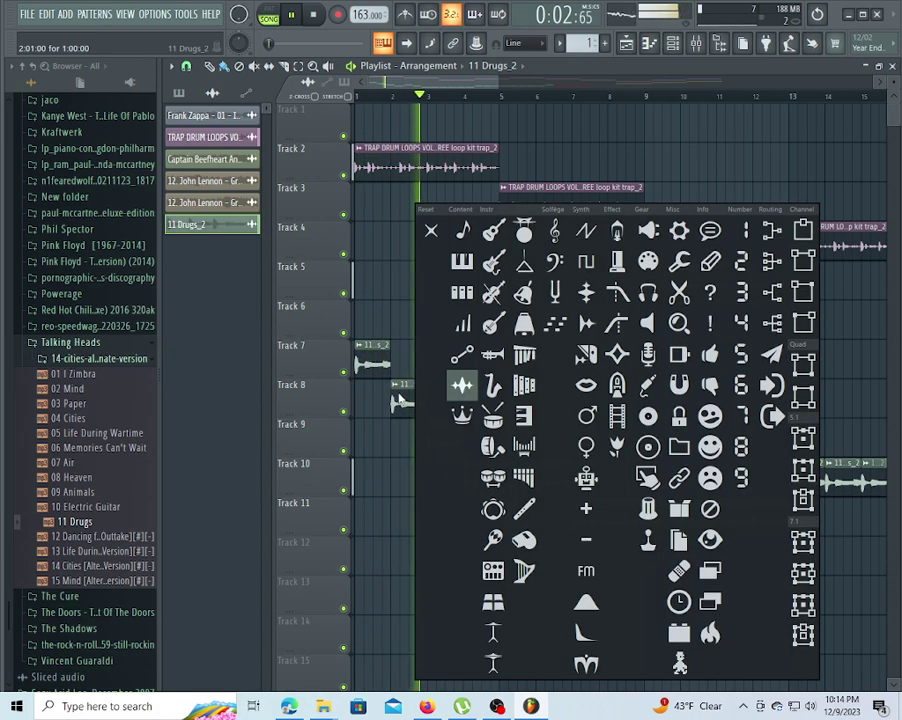
pyautogui.click(402, 399)
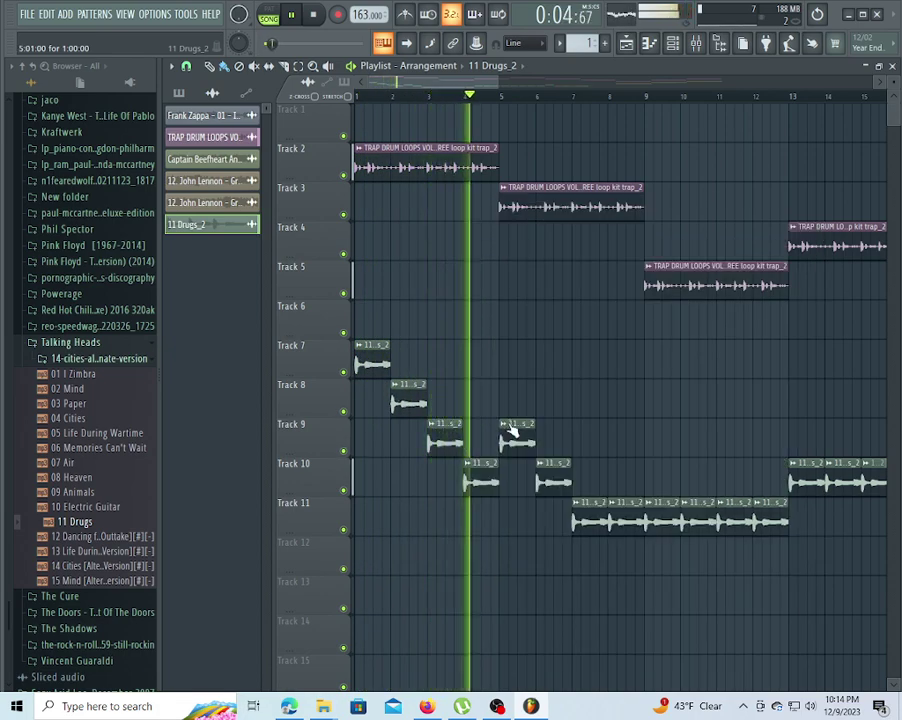
pyautogui.rightClick(576, 516)
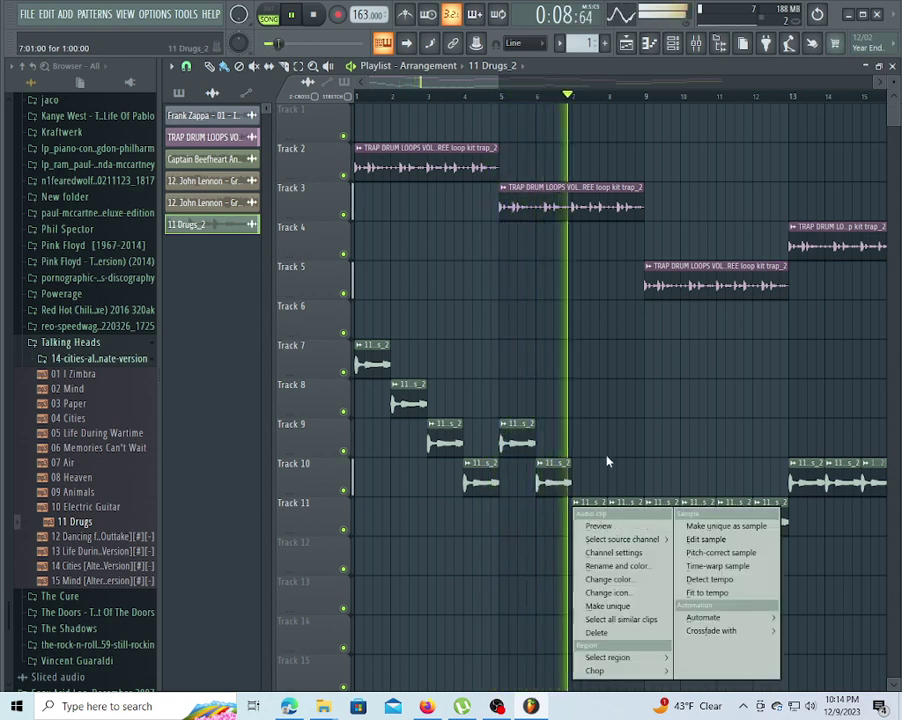
pyautogui.click(593, 525)
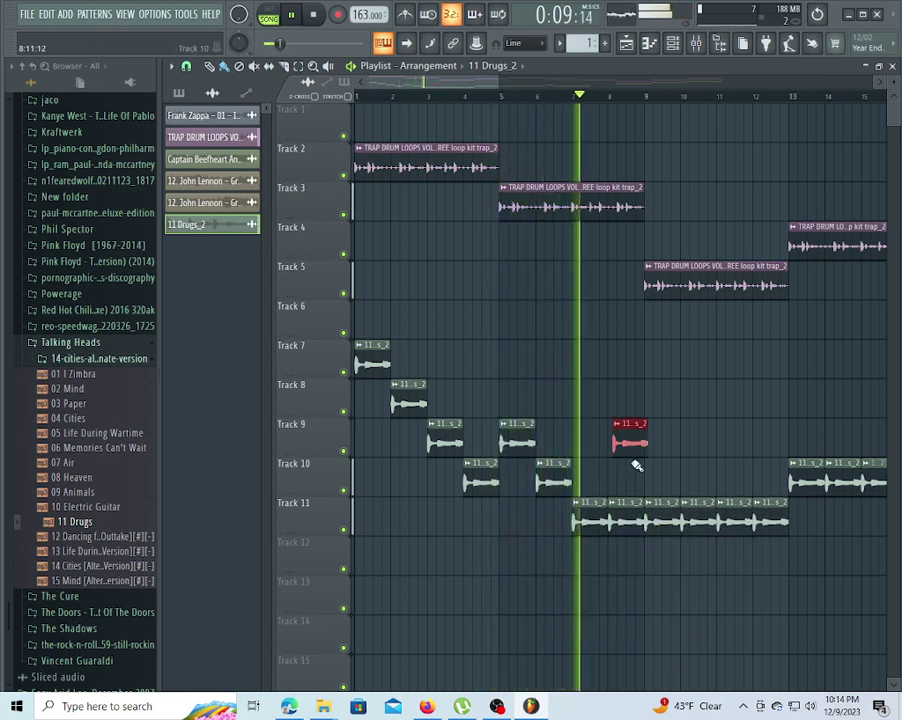
pyautogui.rightClick(648, 517)
pyautogui.click(664, 590)
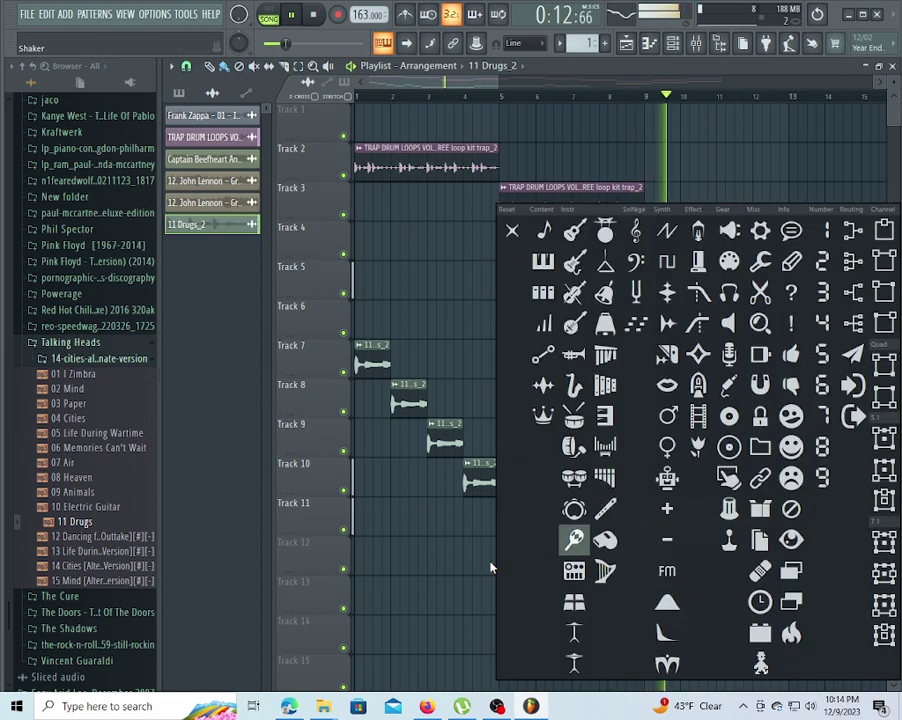
pyautogui.click(491, 563)
pyautogui.press('space')
pyautogui.press('space')
pyautogui.rightClick(499, 549)
pyautogui.press('space')
# Make the Drugs clip at bar 2 on Track 8 unique and lower its pitch by 100 cents.
pyautogui.click(396, 386)
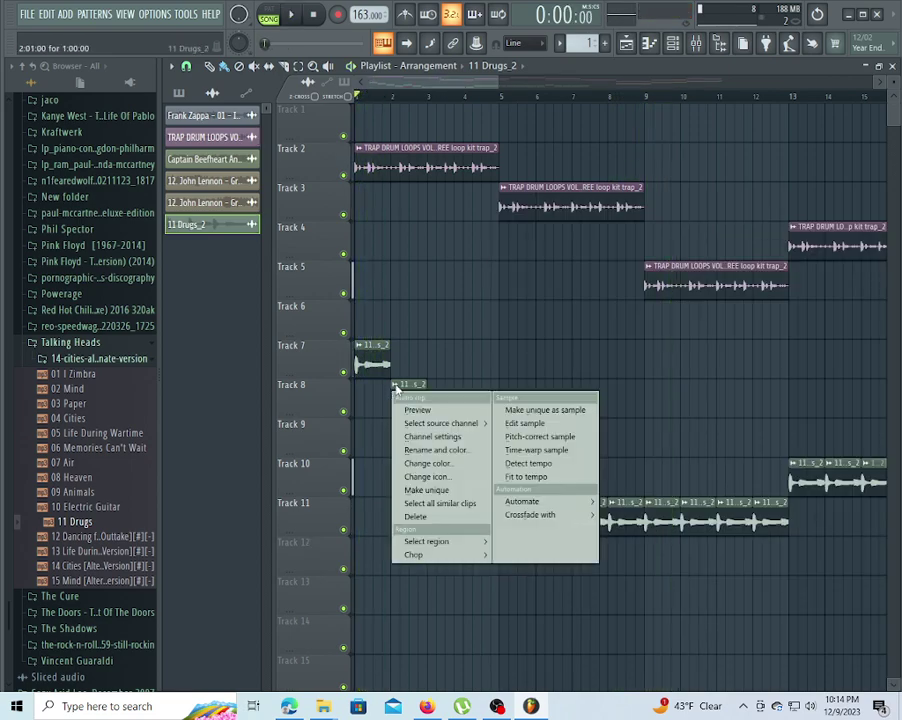
pyautogui.click(447, 489)
pyautogui.press('space')
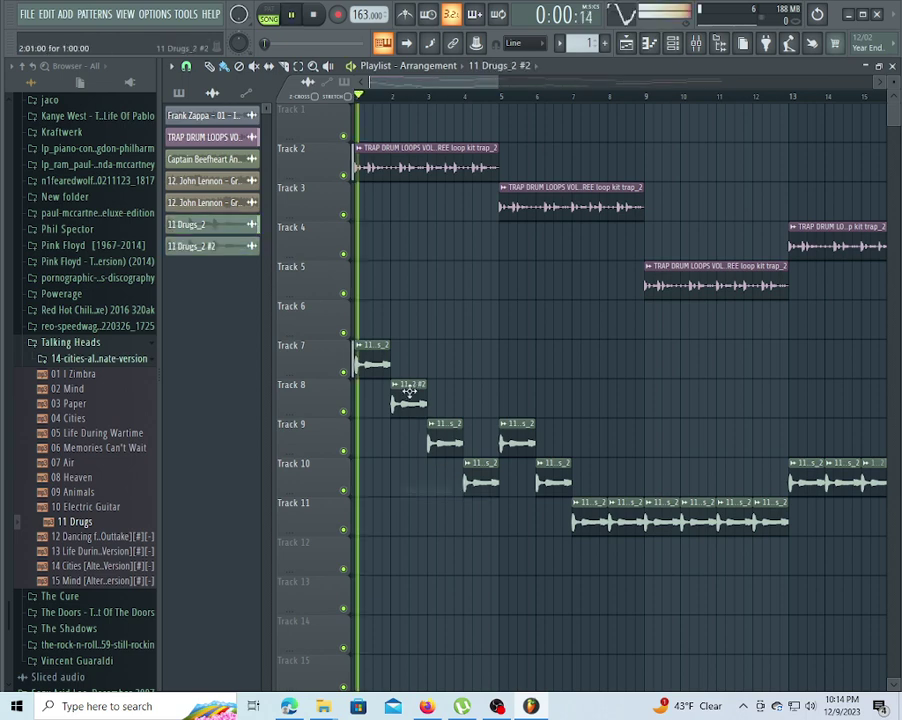
pyautogui.doubleClick(410, 393)
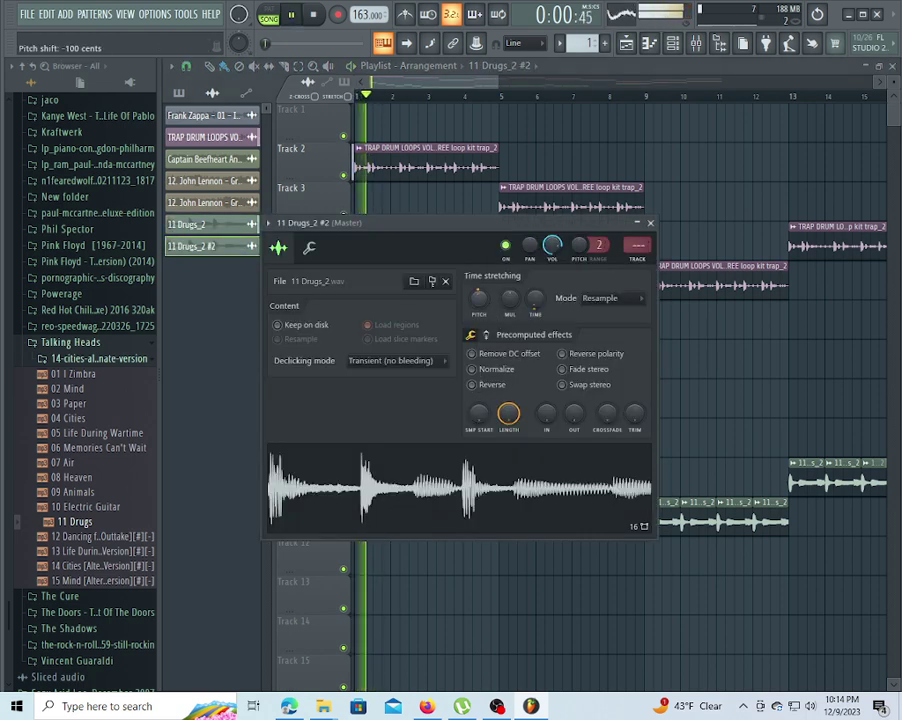
pyautogui.click(452, 86)
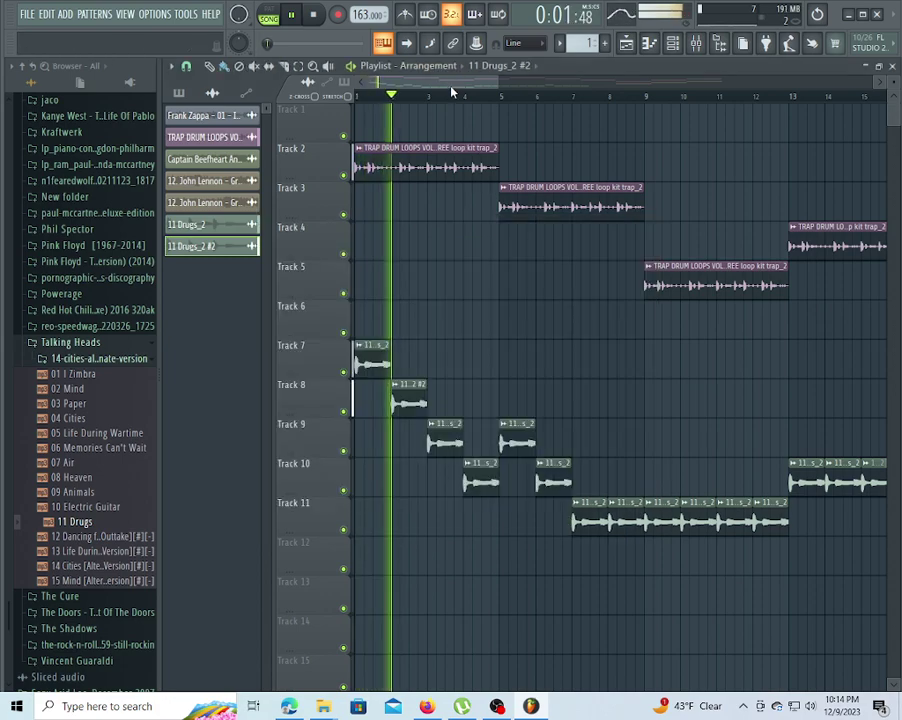
# Replace the Drugs clips at bars 3 and 4 with 11 Drugs_2 on Track 11 and 11 Drugs_2 #2 on Track 12.
pyautogui.rightClick(440, 432)
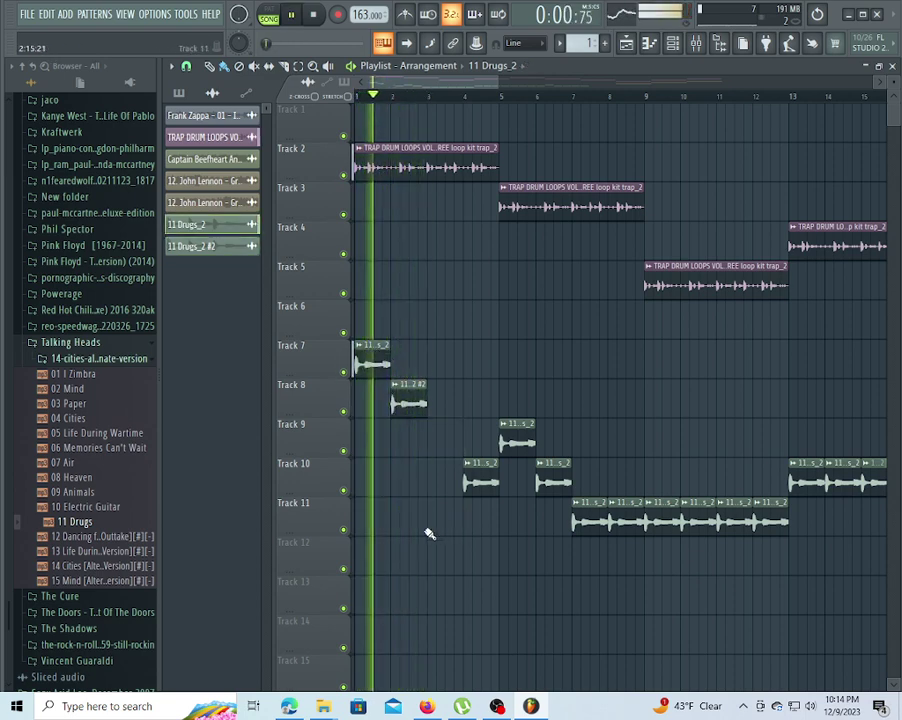
pyautogui.click(432, 518)
pyautogui.rightClick(479, 478)
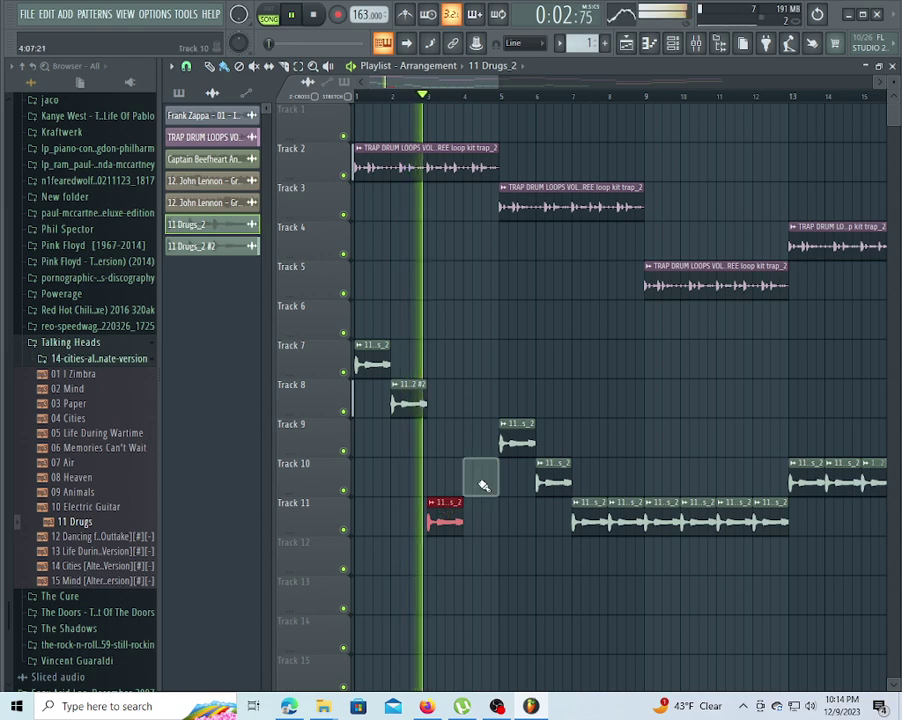
pyautogui.click(473, 556)
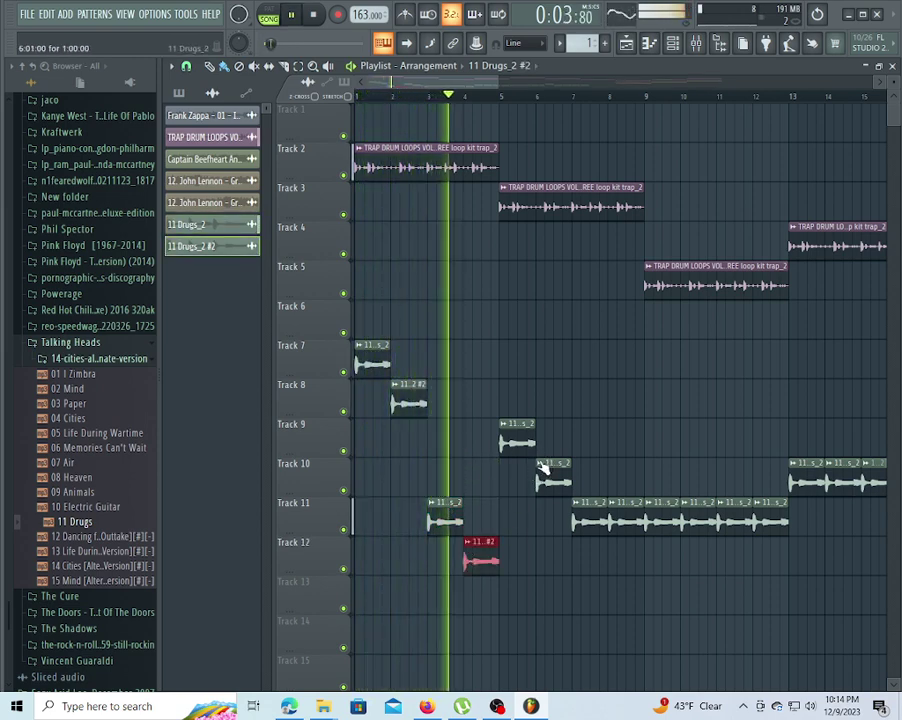
# Delete the old Drugs clips between bars 5 and 13 and copy the four-clip pattern from bar 1 to bar 5.
pyautogui.rightClick(527, 440)
pyautogui.press('space')
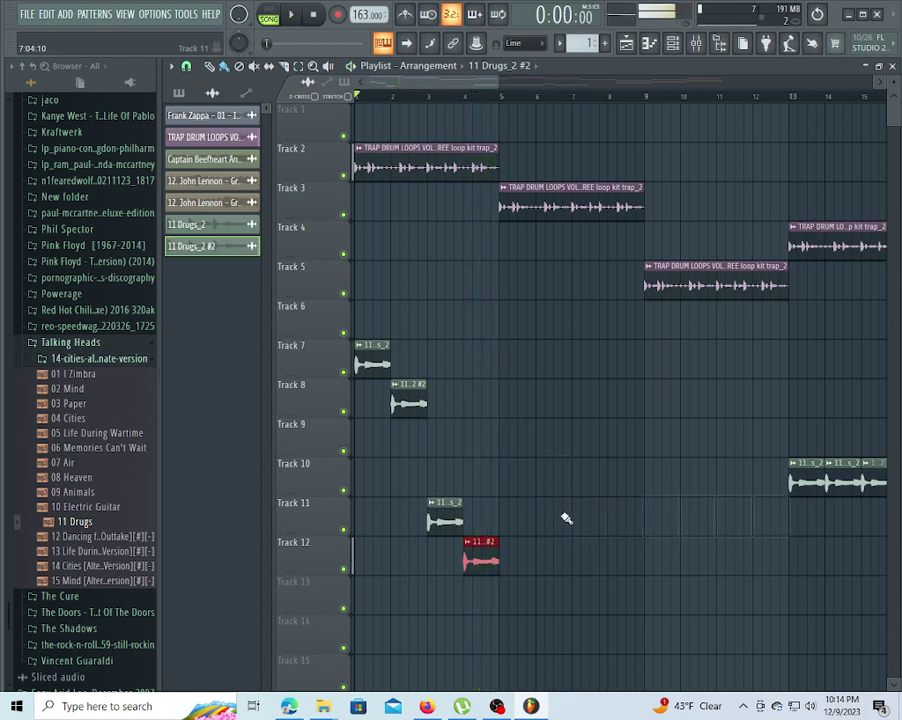
pyautogui.moveTo(514, 576); pyautogui.dragTo(521, 376)
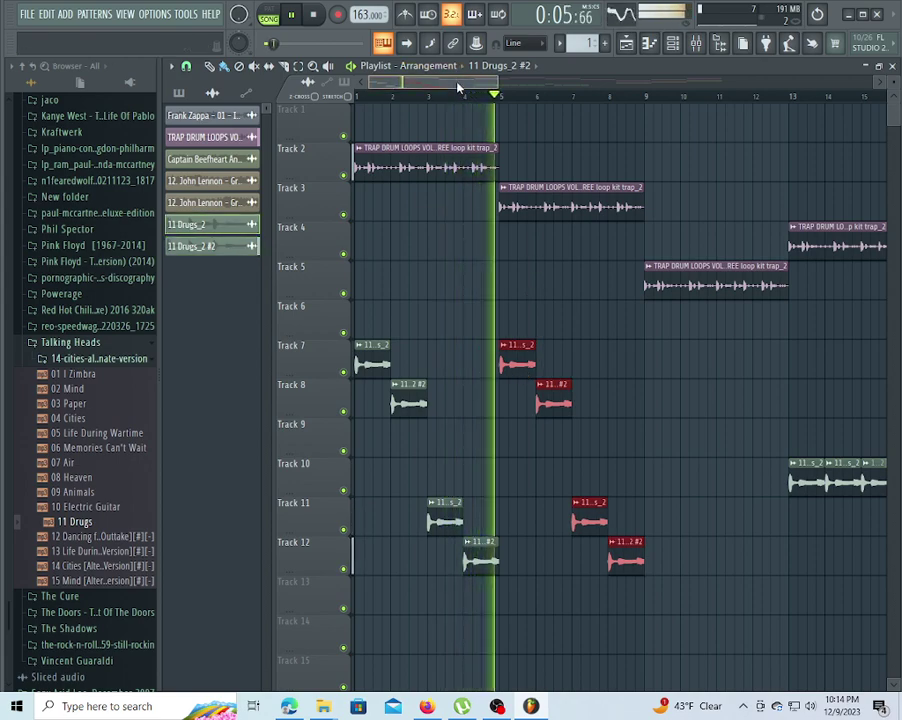
# Copy the four-bar Drugs pattern to bars 9 and 13 on Tracks 8, 9, 12 and 13, replacing the Track 10 clips between bars 13 and 21.
pyautogui.moveTo(456, 86); pyautogui.dragTo(498, 94)
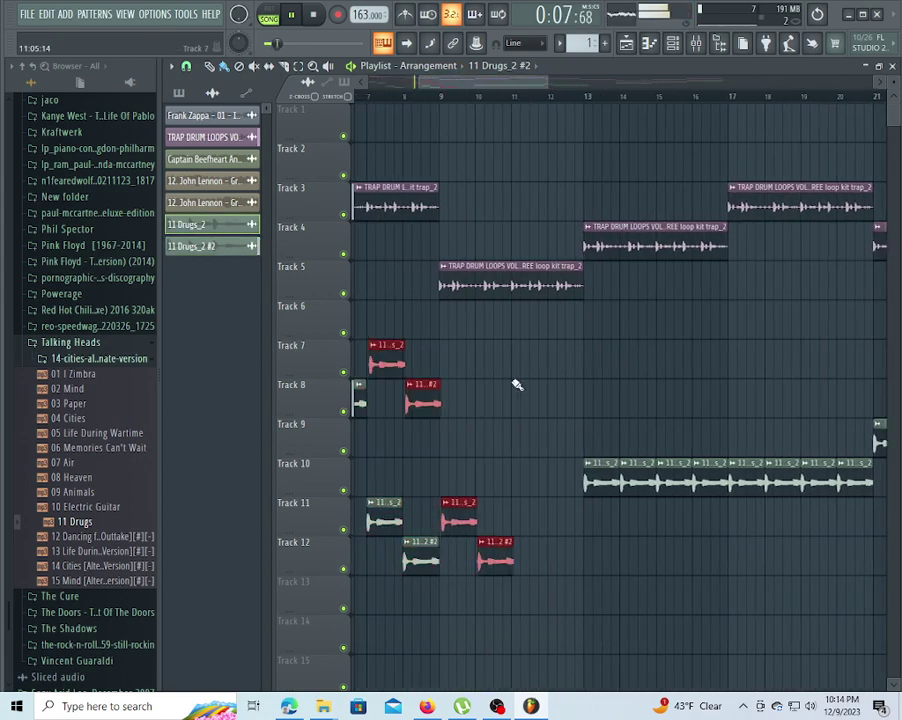
pyautogui.moveTo(400, 387); pyautogui.dragTo(457, 407)
pyautogui.moveTo(612, 478); pyautogui.dragTo(861, 487)
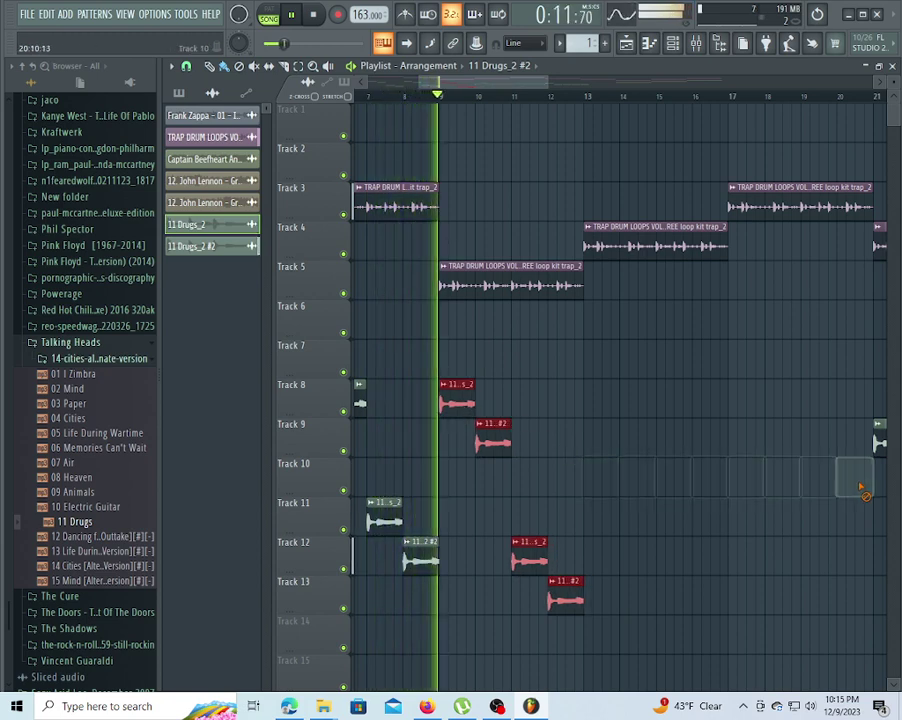
pyautogui.hotkey('ctrl', 'v')
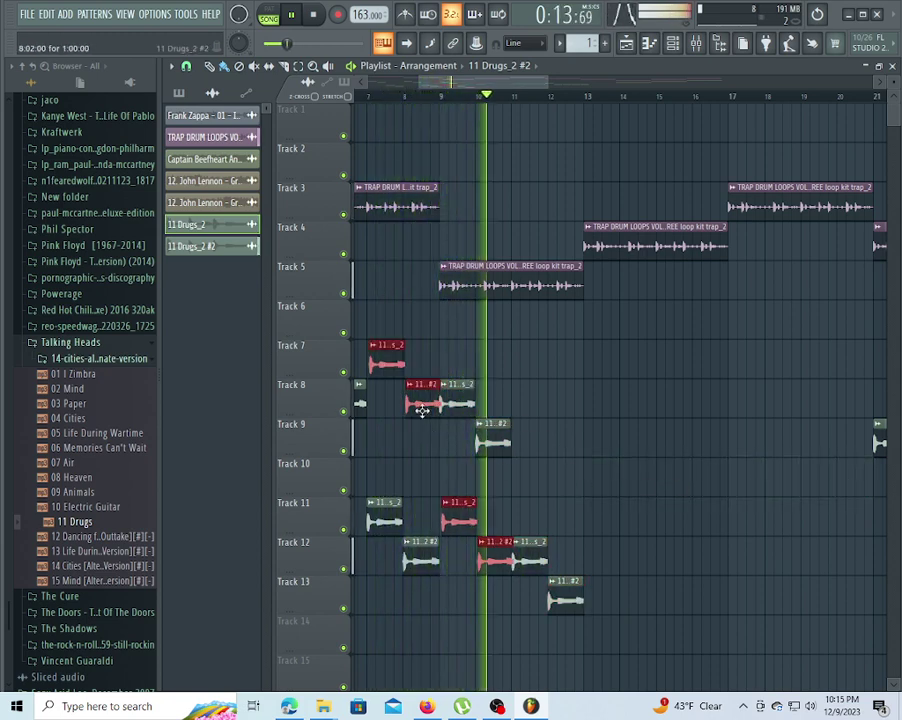
pyautogui.moveTo(385, 350); pyautogui.dragTo(603, 372)
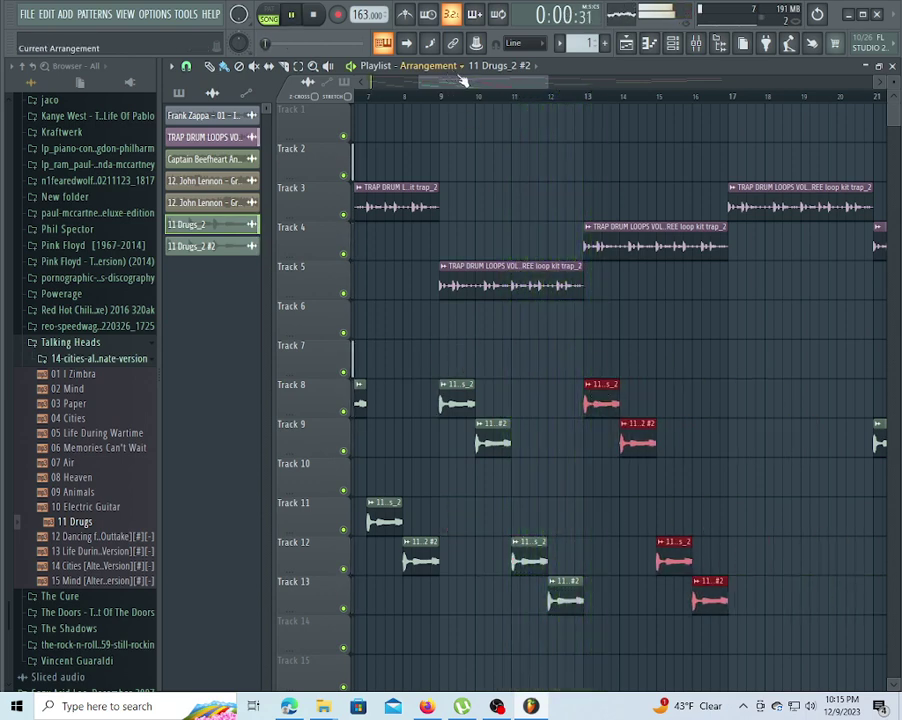
# Shorten the trap drum loop at bar 1 to half a bar and repeat it along Track 4 up to bar 5.
pyautogui.moveTo(463, 81); pyautogui.dragTo(394, 88)
pyautogui.press('space')
pyautogui.press('space')
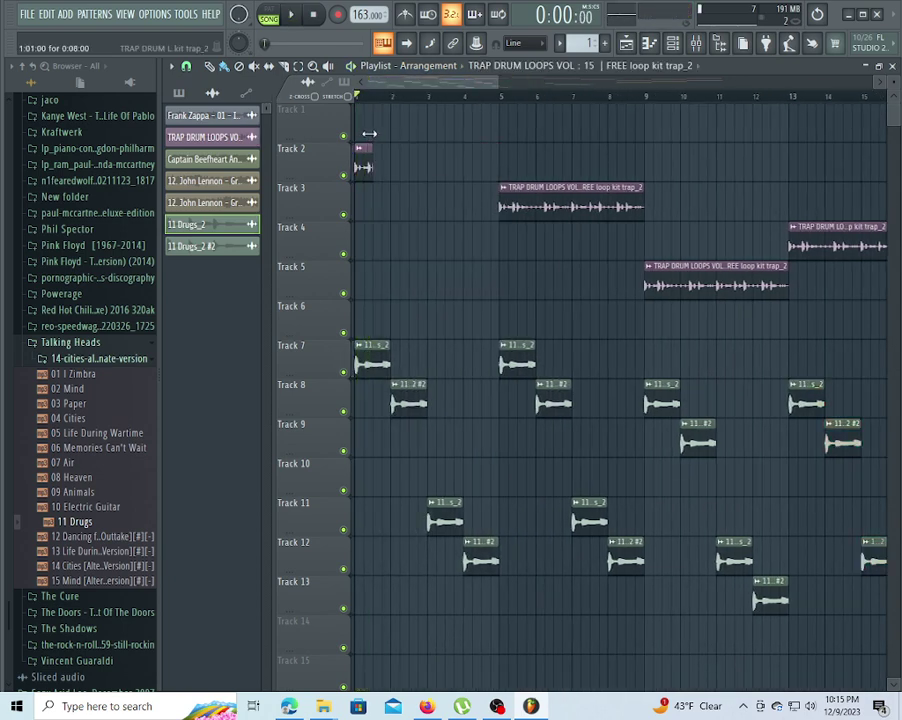
pyautogui.press('space')
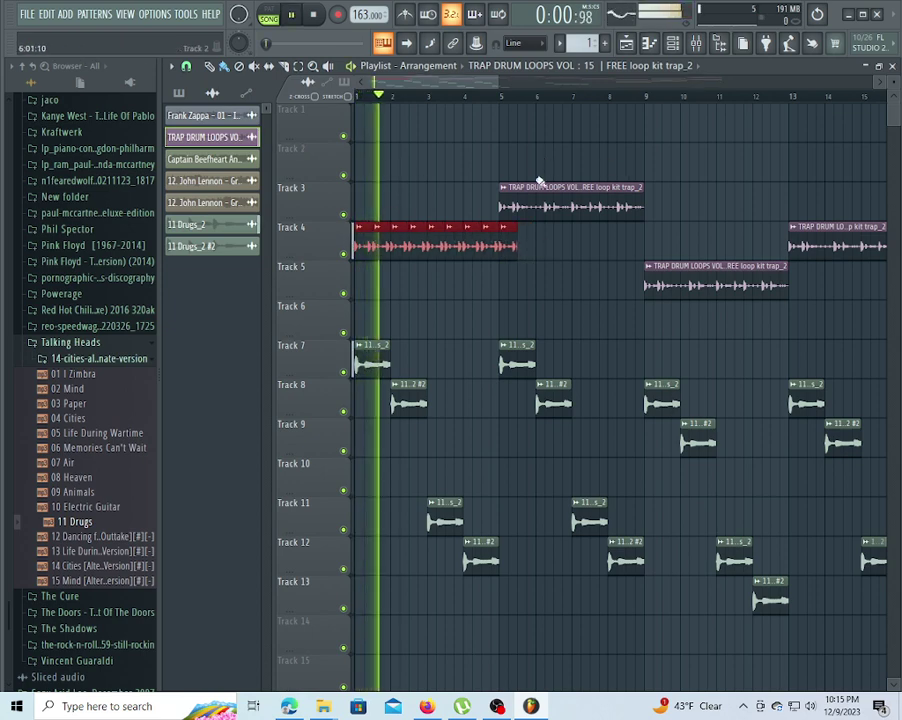
pyautogui.rightClick(515, 245)
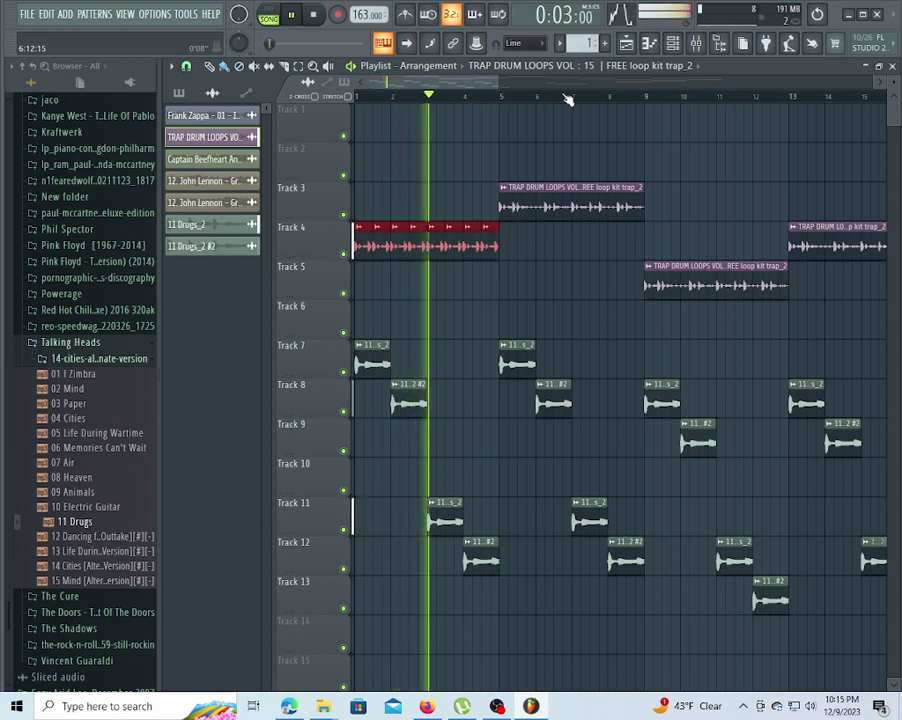
# Replace the full trap drum loop at bar 5 on Track 3 with half-bar drum clips up to bar 9.
pyautogui.scroll(3, 566, 100)
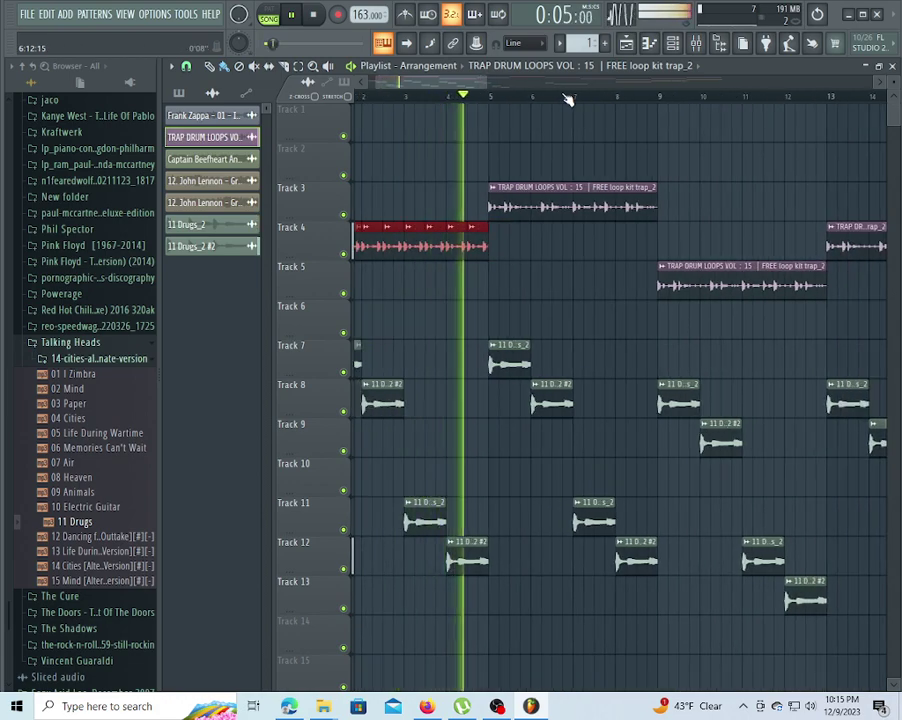
pyautogui.rightClick(532, 206)
pyautogui.press('space')
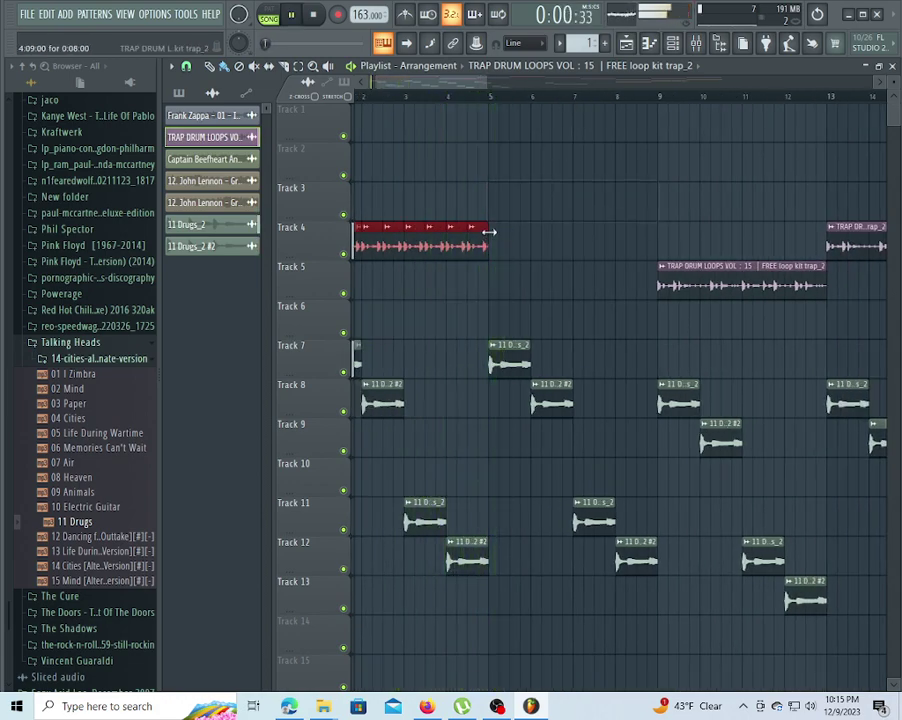
pyautogui.moveTo(501, 210); pyautogui.dragTo(644, 204)
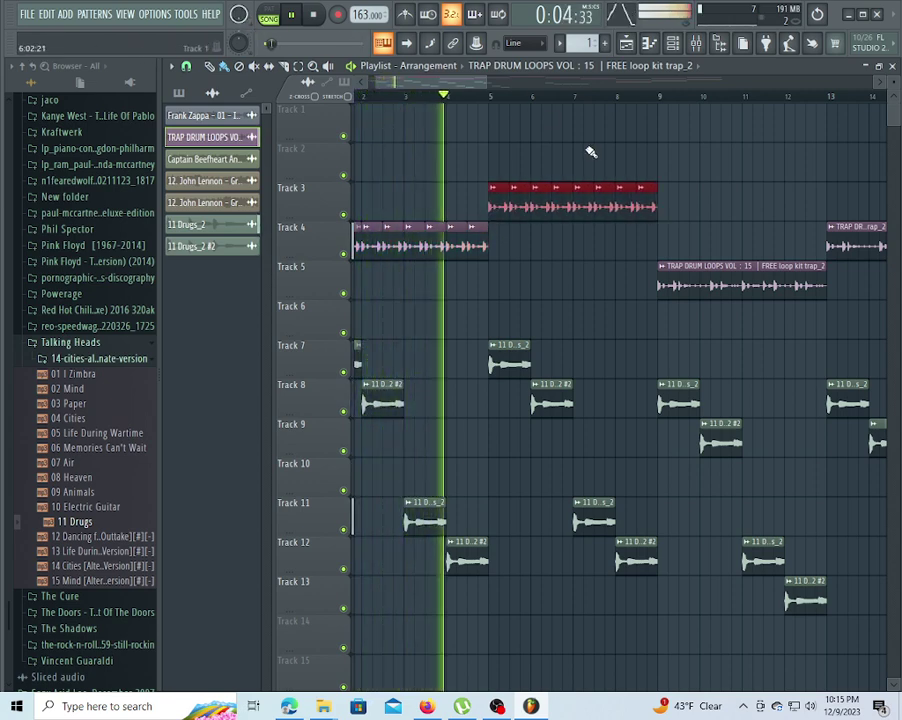
# Play back the arrangement past bar 17 and review the drum and Drugs clips up to bar 28.
pyautogui.scroll(3, 745, 97)
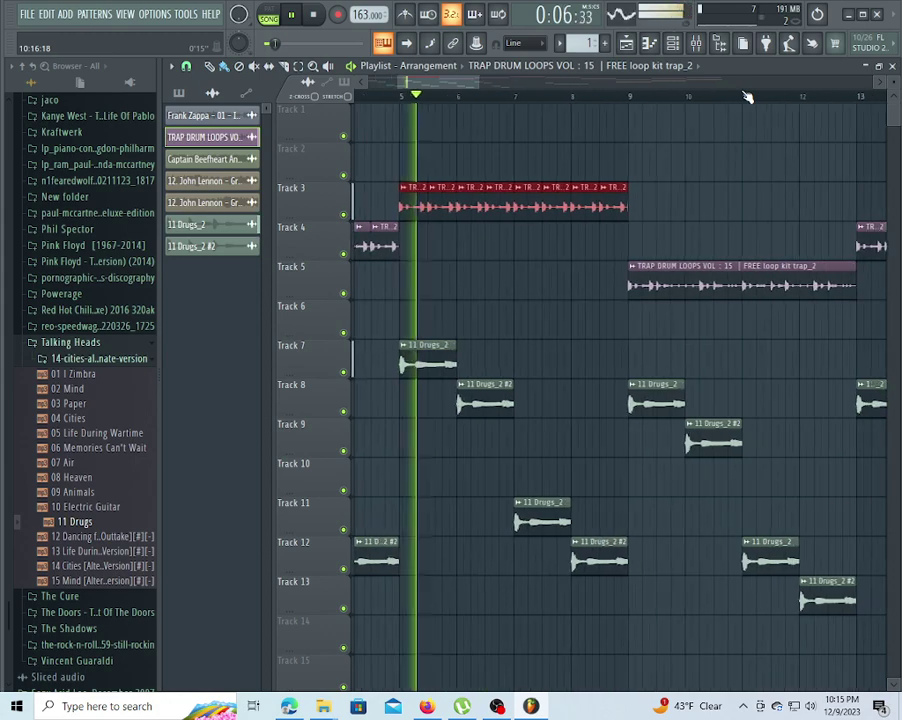
pyautogui.scroll(-4, 745, 97)
pyautogui.moveTo(441, 85); pyautogui.dragTo(479, 88)
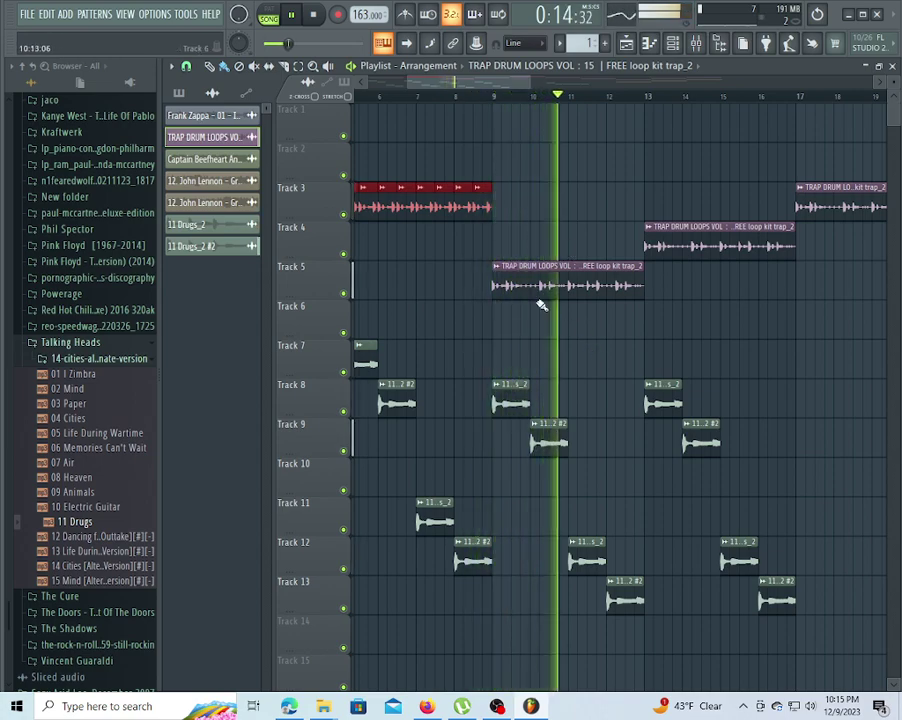
pyautogui.moveTo(476, 88); pyautogui.dragTo(537, 96)
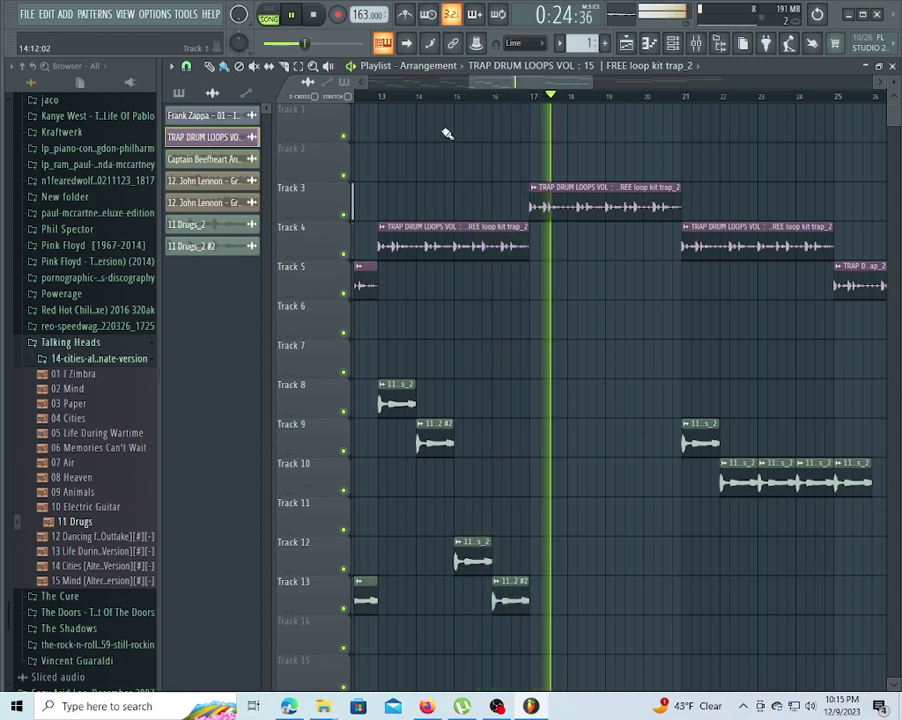
pyautogui.moveTo(508, 84); pyautogui.dragTo(531, 93)
pyautogui.press('space')
pyautogui.press('space')
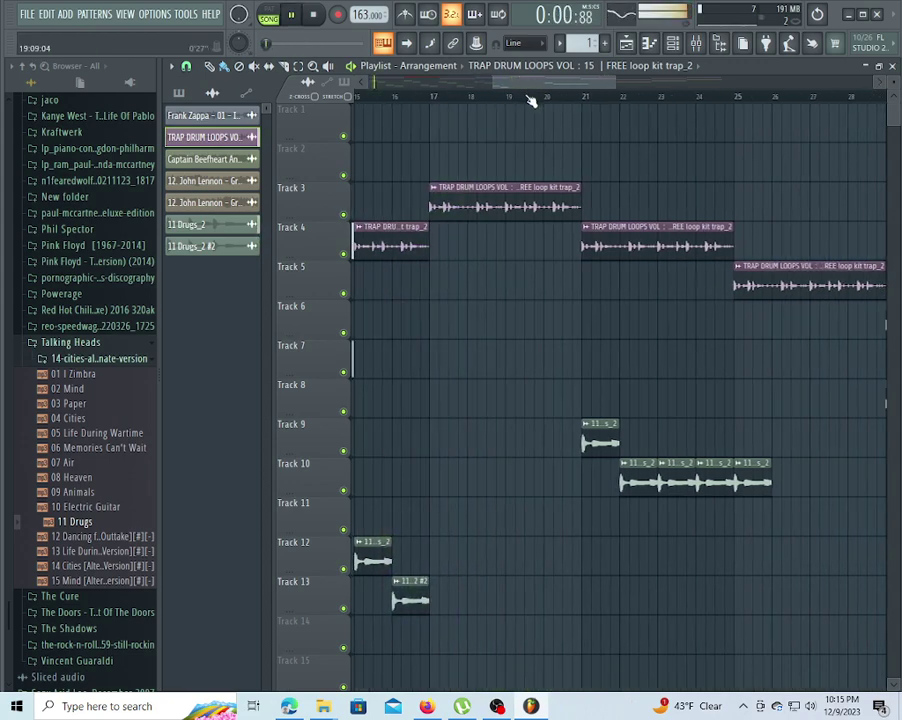
# Delete the leftover Drugs clips between bars 21 and 26 and copy the eight-bar Drugs pattern from bar 9 to bar 17.
pyautogui.scroll(-5, 531, 100)
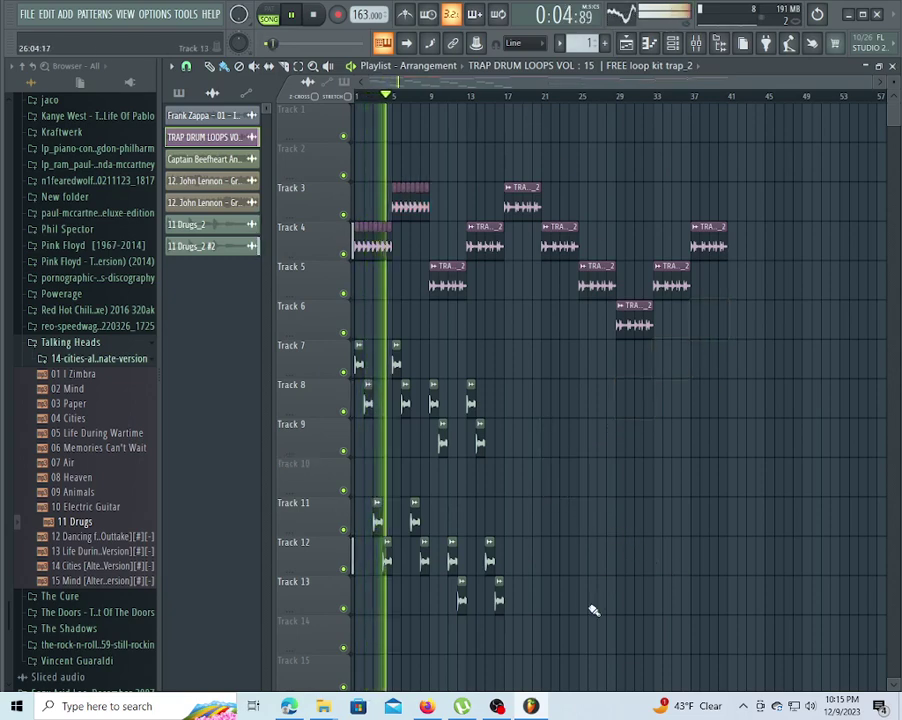
pyautogui.moveTo(556, 645); pyautogui.dragTo(439, 351)
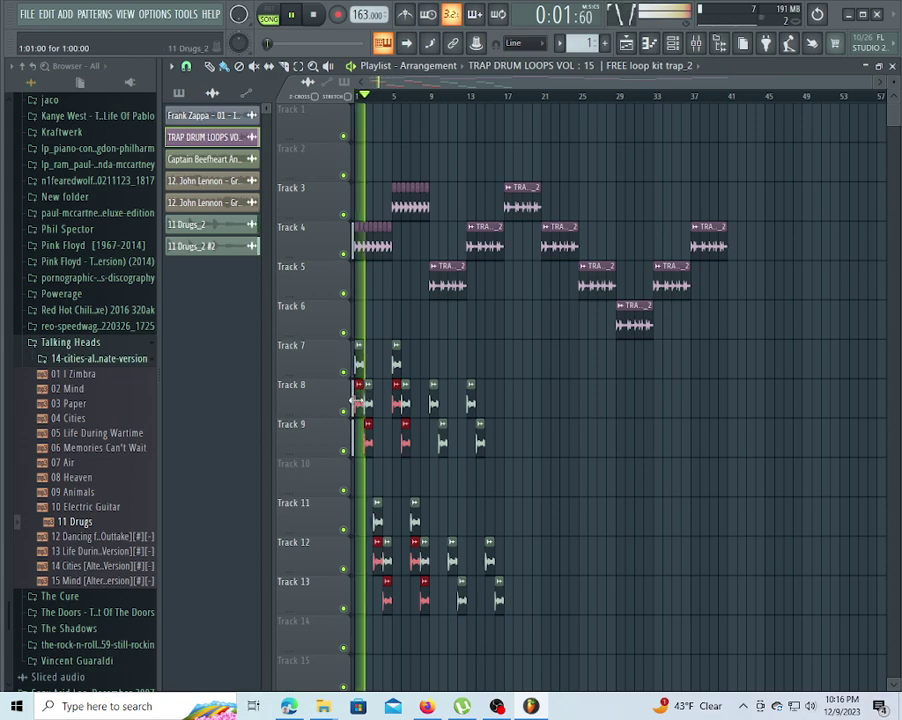
pyautogui.press('space')
pyautogui.hotkey('ctrl', 'z')
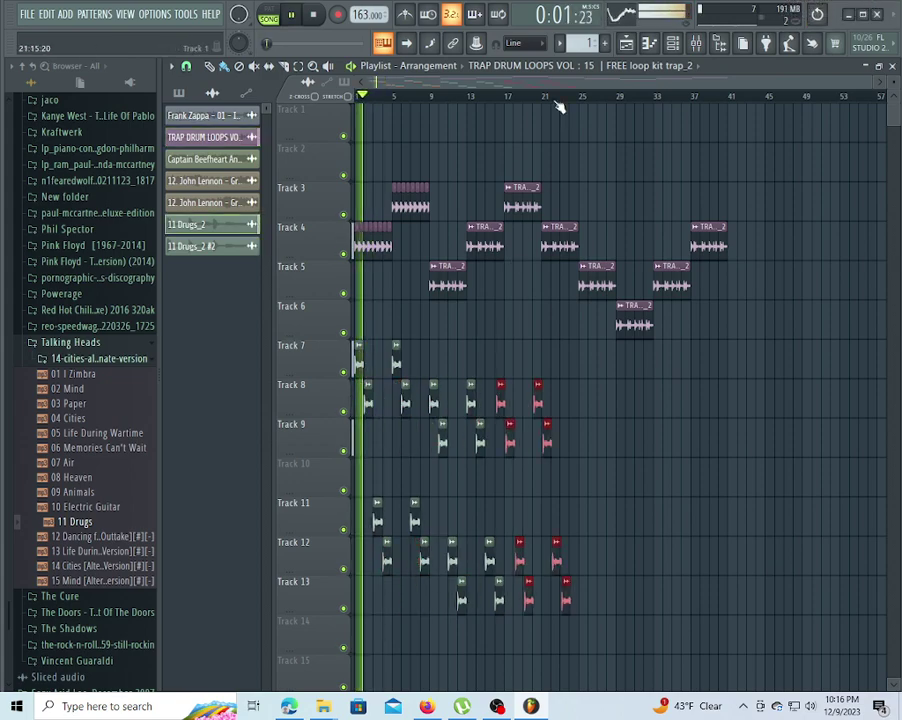
pyautogui.scroll(6, 558, 100)
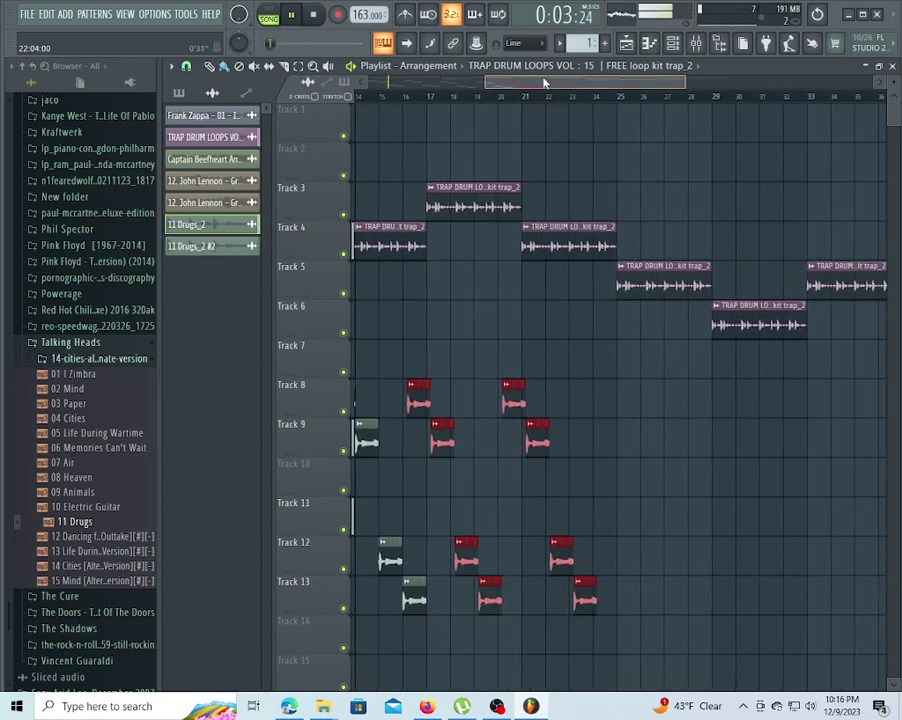
pyautogui.moveTo(544, 81); pyautogui.dragTo(512, 97)
pyautogui.moveTo(497, 407); pyautogui.dragTo(529, 392)
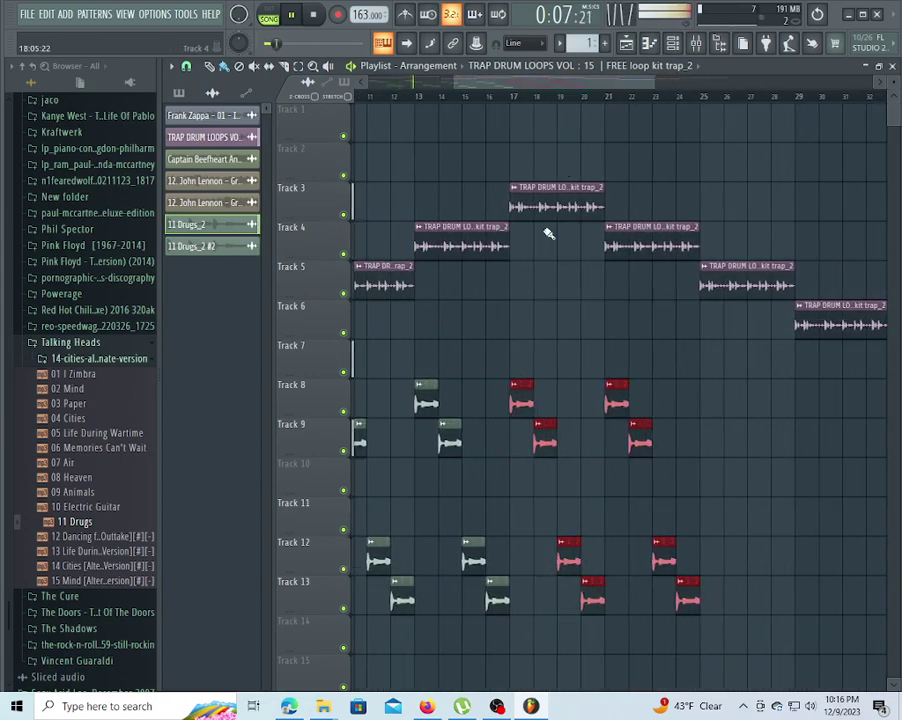
# Copy the eight-bar Drugs pattern on Tracks 8, 9, 12 and 13 to bars 25 and 33, up to bar 41.
pyautogui.scroll(-4, 580, 96)
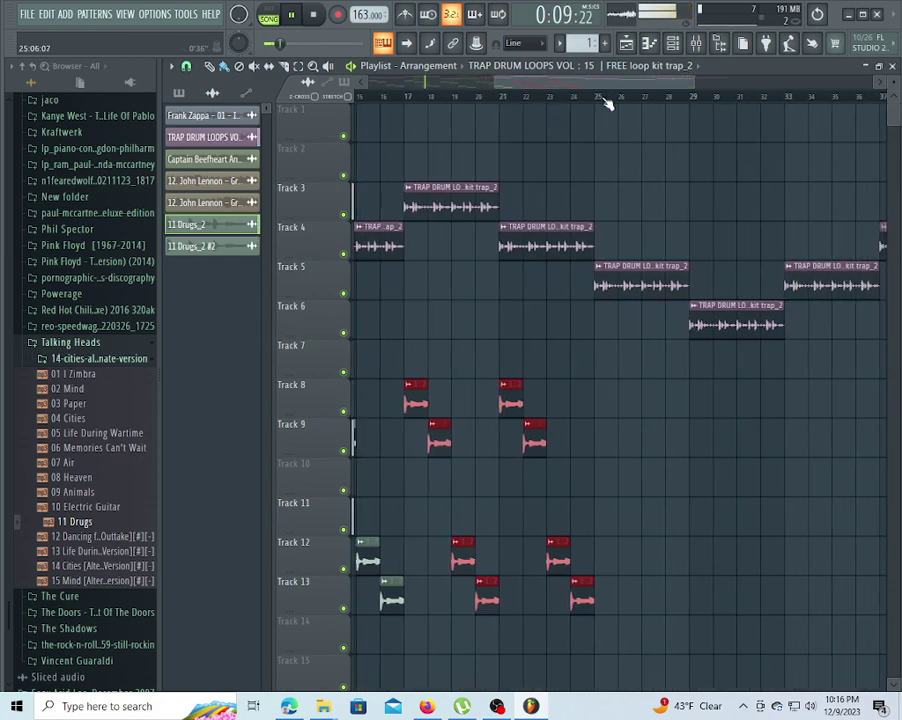
pyautogui.scroll(-2, 610, 104)
pyautogui.scroll(3, 707, 103)
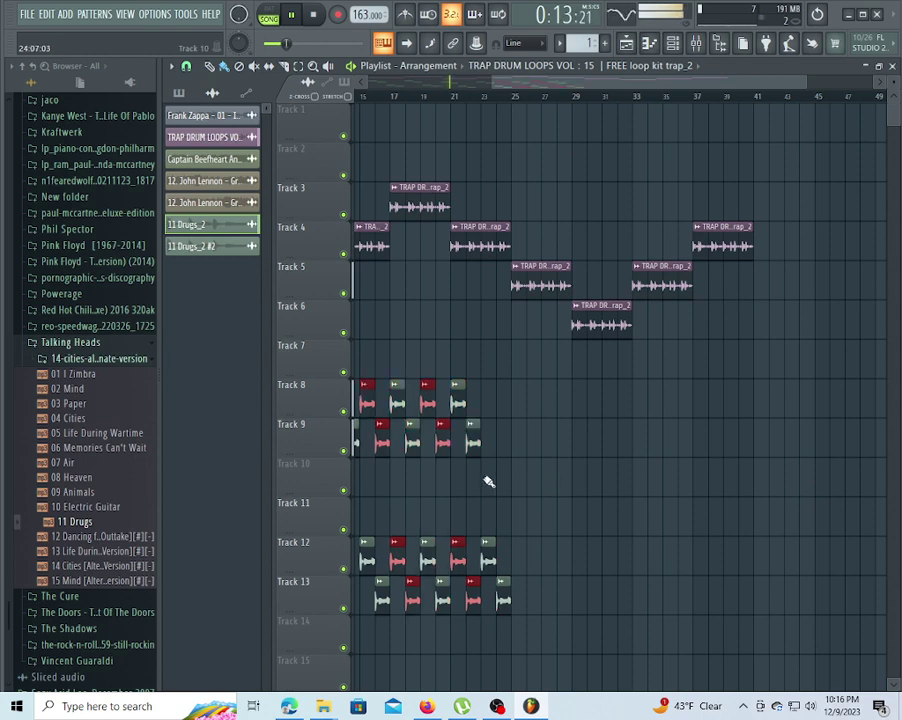
pyautogui.moveTo(395, 405); pyautogui.dragTo(508, 393)
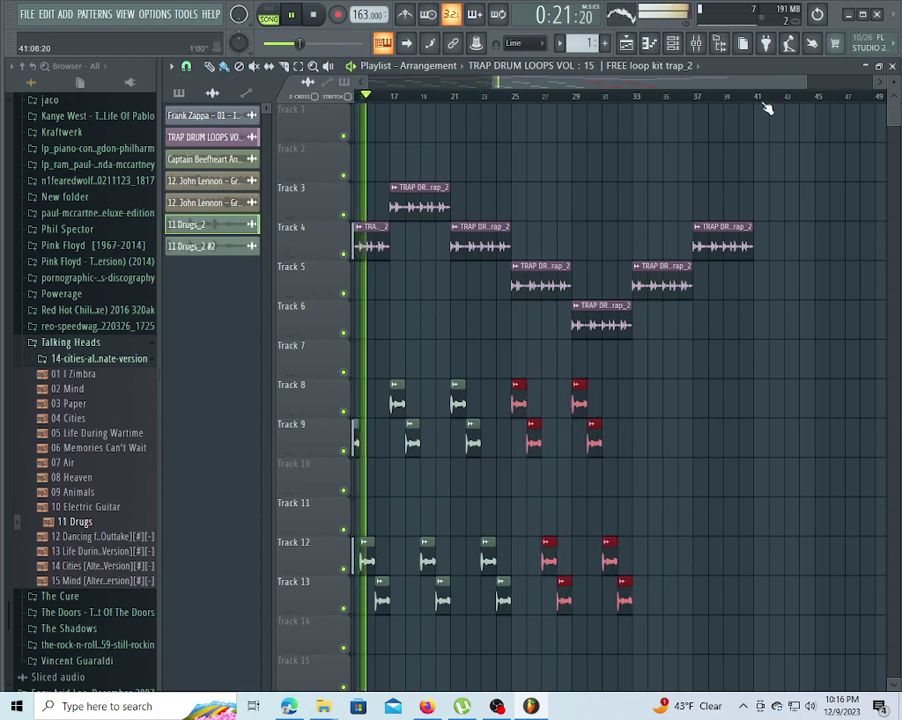
pyautogui.scroll(3, 766, 105)
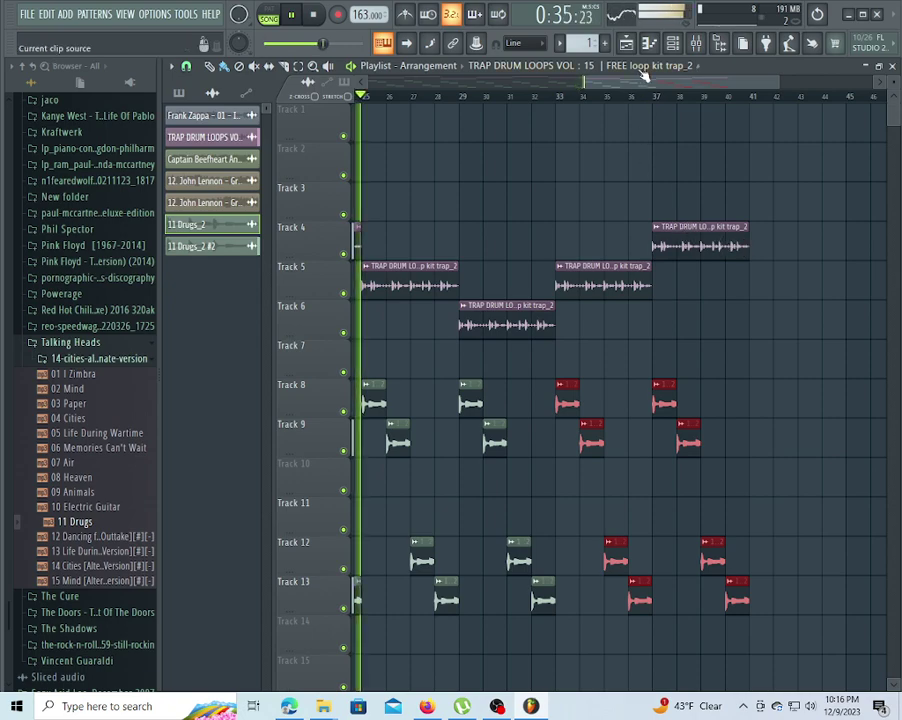
# Replace the 11 Drugs_2 #2 clip at bar 34 on Track 9 with a half-bar trap drum loop clip.
pyautogui.moveTo(639, 84); pyautogui.dragTo(596, 100)
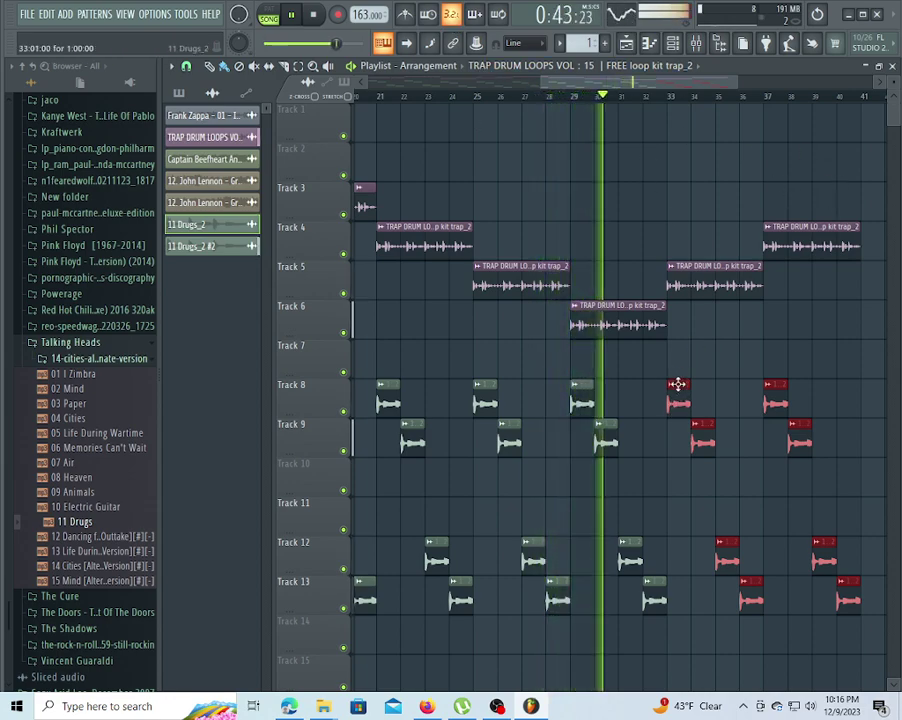
pyautogui.scroll(3, 783, 100)
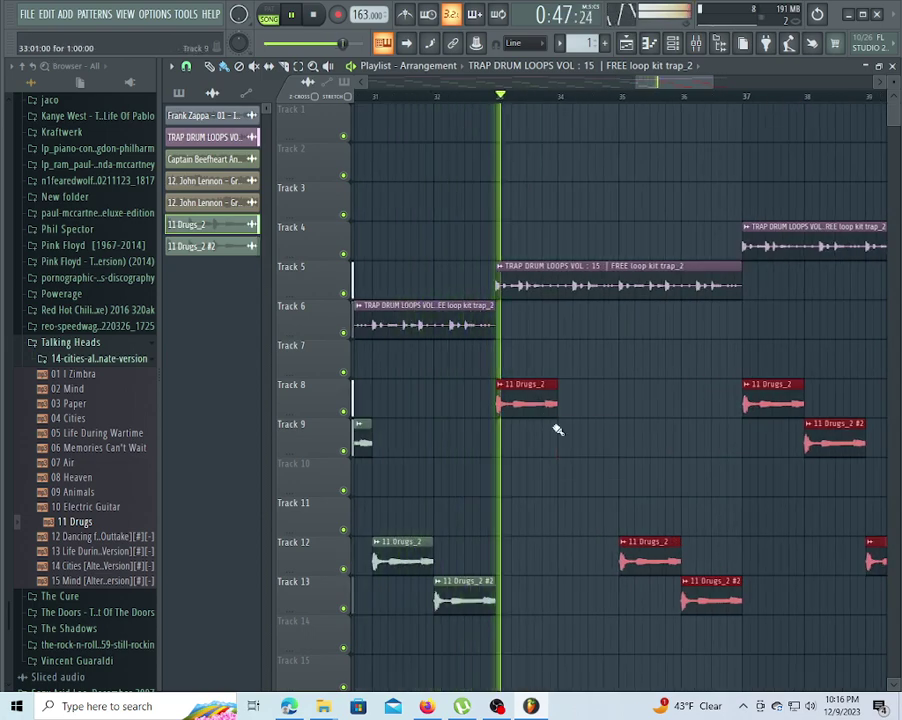
pyautogui.click(563, 444)
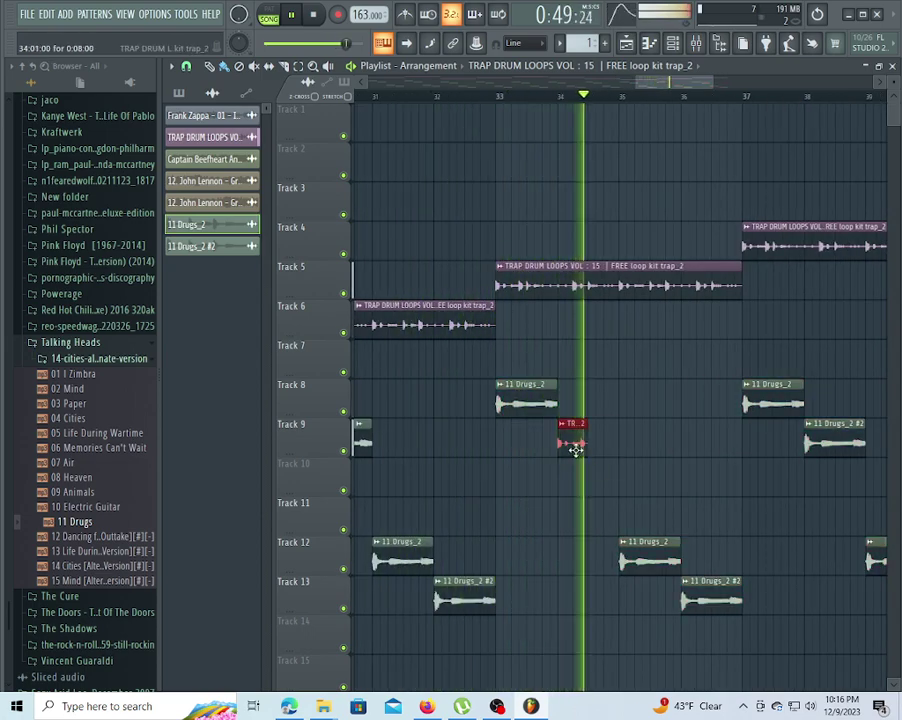
# Remove the half-bar drum clip at bar 34 and build three consecutive half-bar 11 Drugs_2 chops from bar 33, alternating Tracks 8 and 9.
pyautogui.rightClick(576, 451)
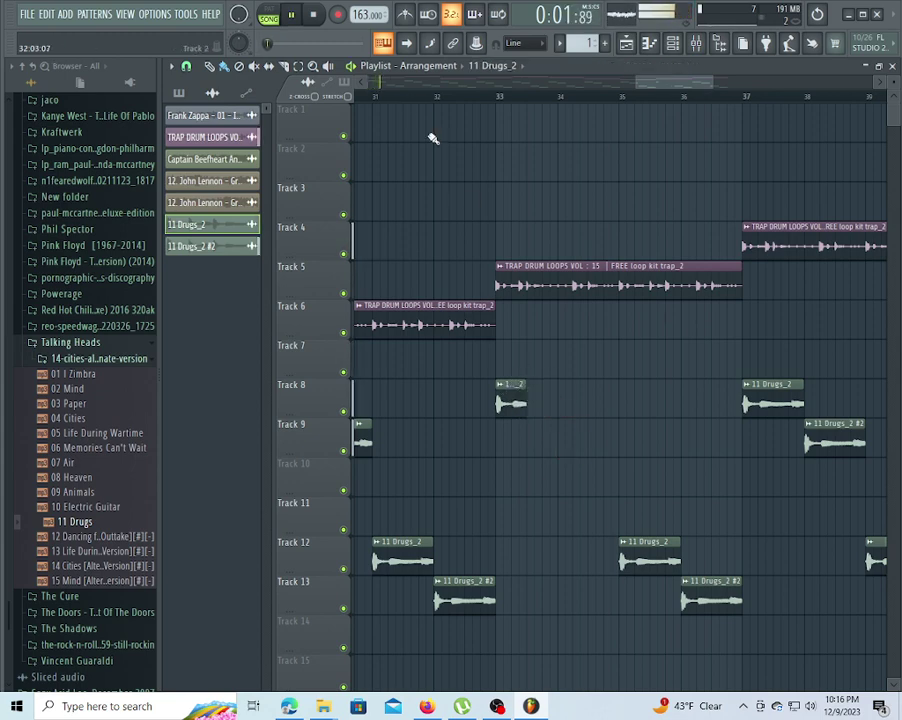
pyautogui.click(407, 100)
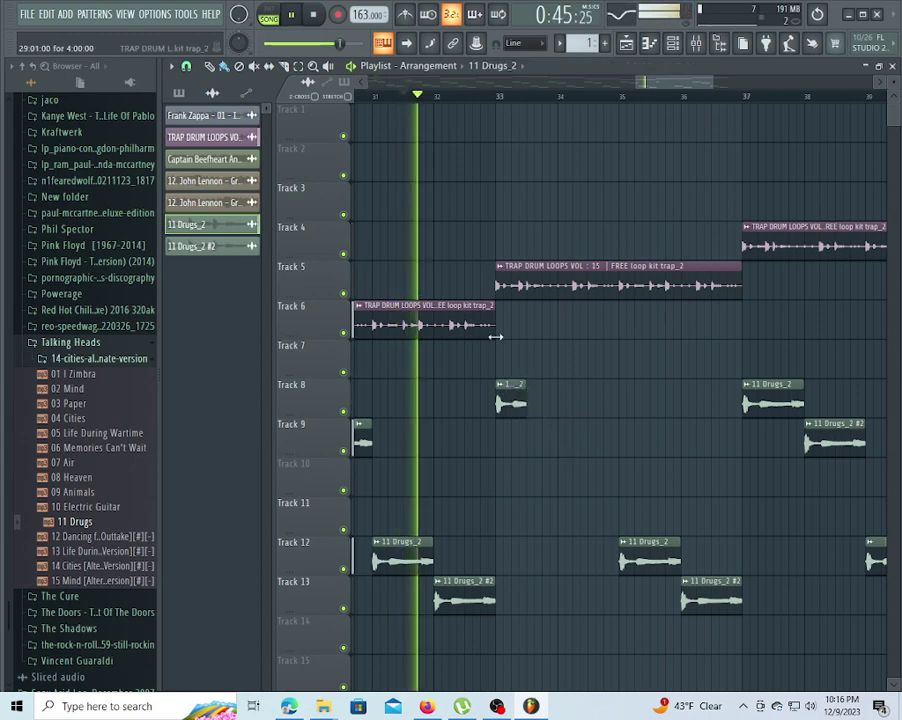
pyautogui.click(530, 439)
pyautogui.click(561, 409)
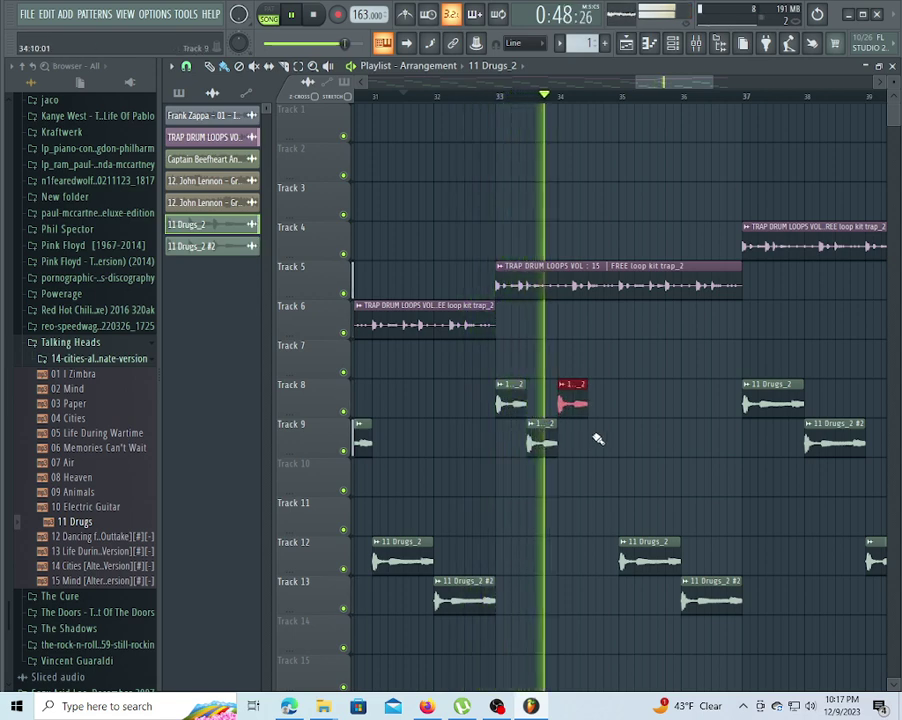
# Shorten the trap drum loop at bar 33 on Track 5 to half a bar and repeat it on Track 4 up to bar 37.
pyautogui.click(745, 287)
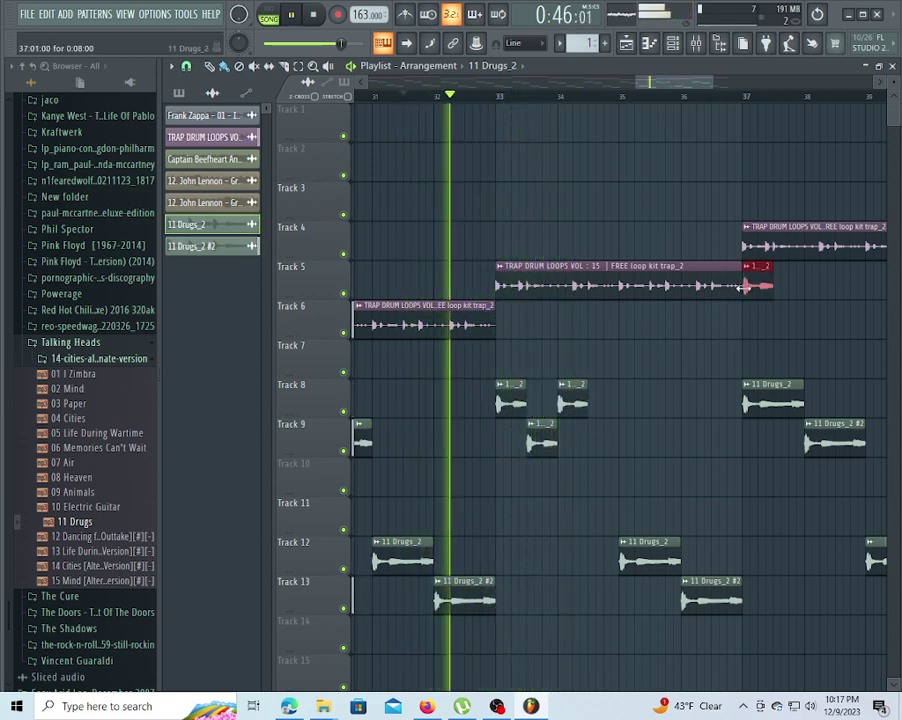
pyautogui.rightClick(747, 287)
pyautogui.press('space')
pyautogui.press('space')
pyautogui.moveTo(737, 283); pyautogui.dragTo(511, 288)
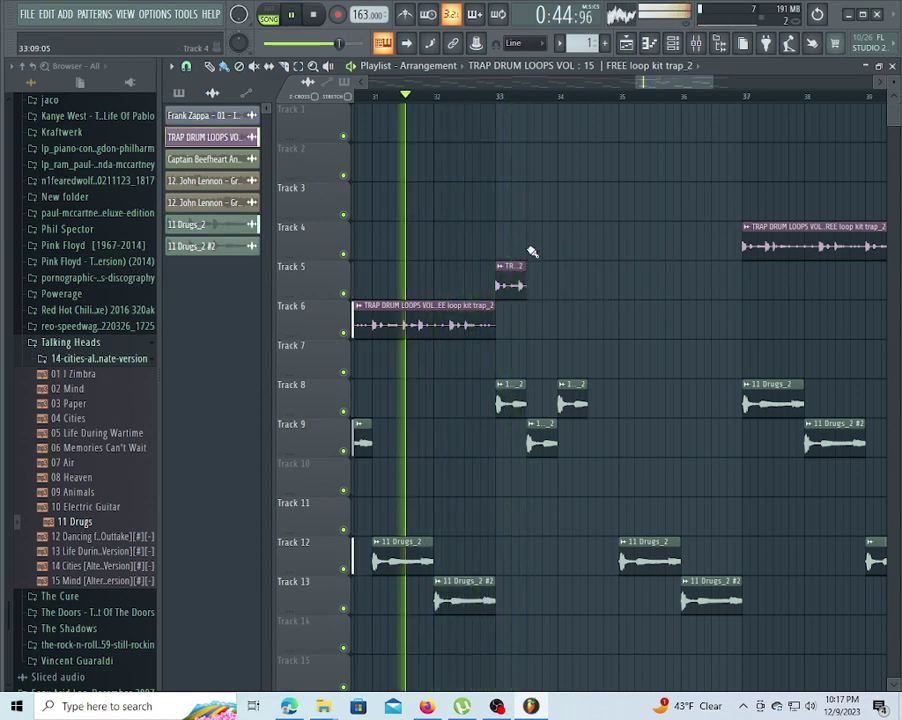
pyautogui.moveTo(530, 240); pyautogui.dragTo(741, 235)
# Fill Track 7 with half-bar 11 Drugs_2 chops from mid-bar 34 to bar 37 and delete the one-bar Drugs clips at bars 35 and 36.
pyautogui.click(578, 384)
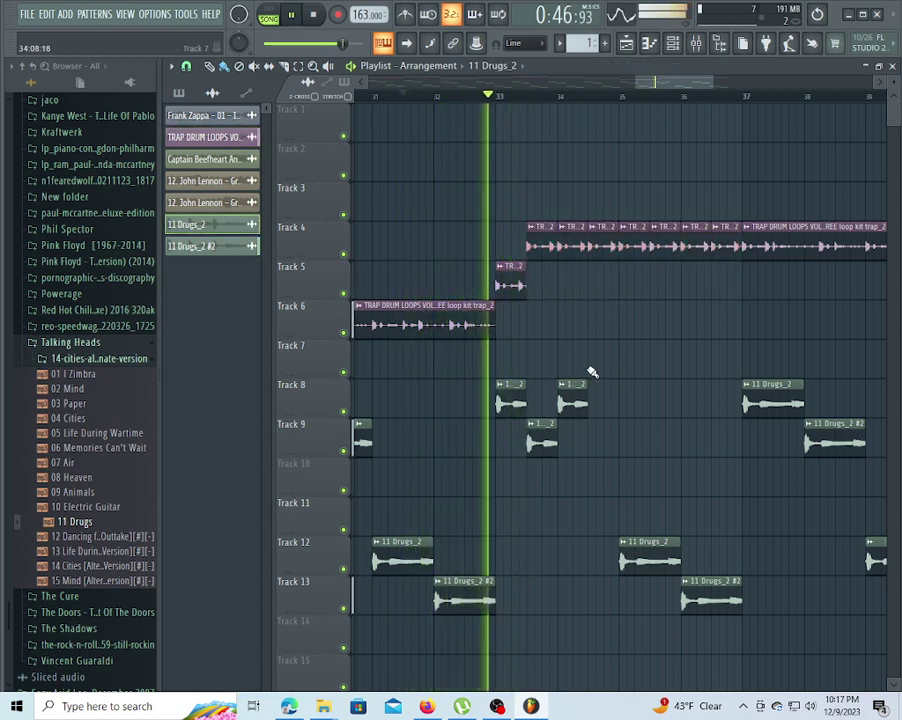
pyautogui.moveTo(592, 368); pyautogui.dragTo(724, 366)
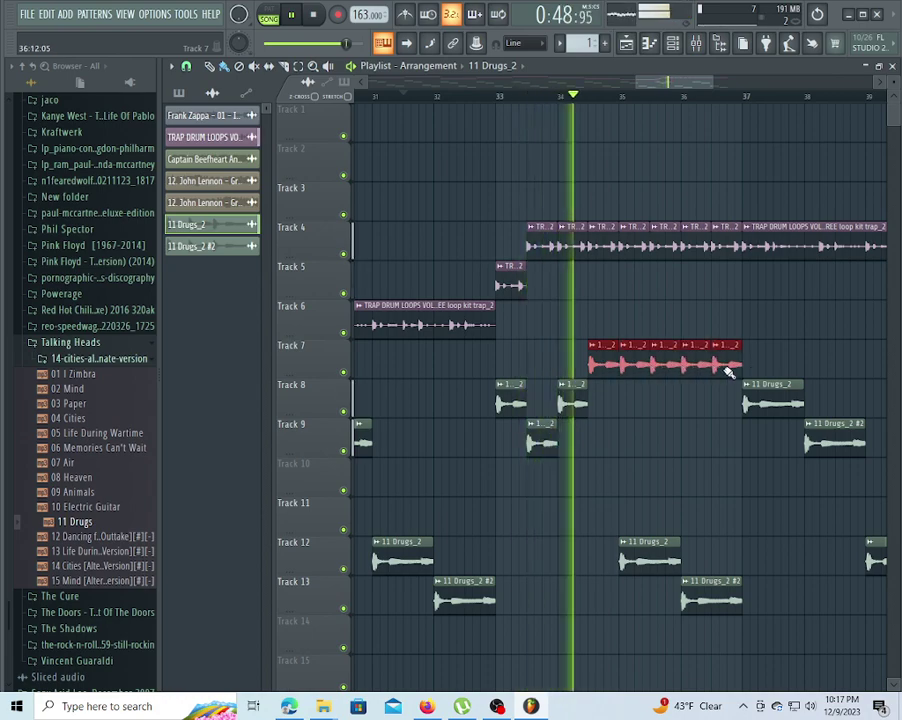
pyautogui.rightClick(662, 566)
pyautogui.rightClick(728, 598)
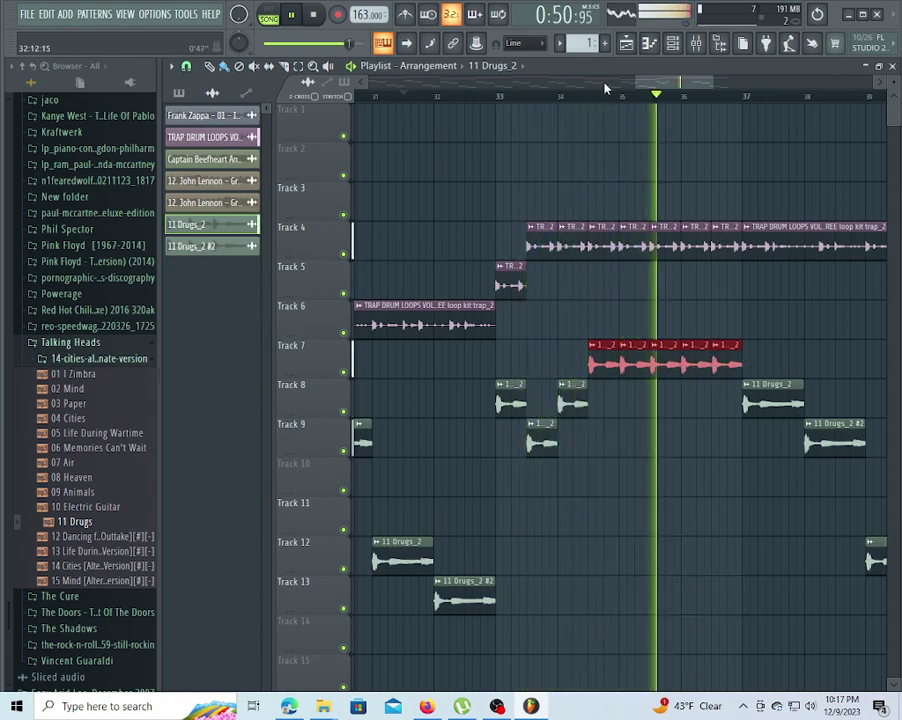
# Shorten the Drugs clips at bars 38, 39 and 40 on Tracks 9, 12 and 13 to three quarters of a bar.
pyautogui.moveTo(679, 84); pyautogui.dragTo(718, 97)
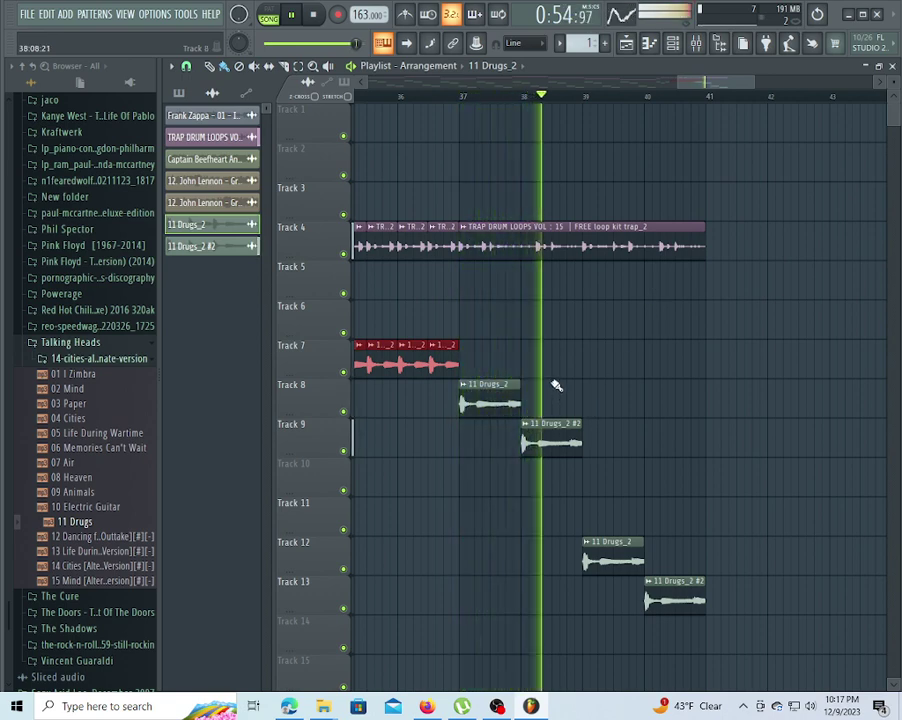
pyautogui.press('space')
pyautogui.press('space')
pyautogui.click(580, 445)
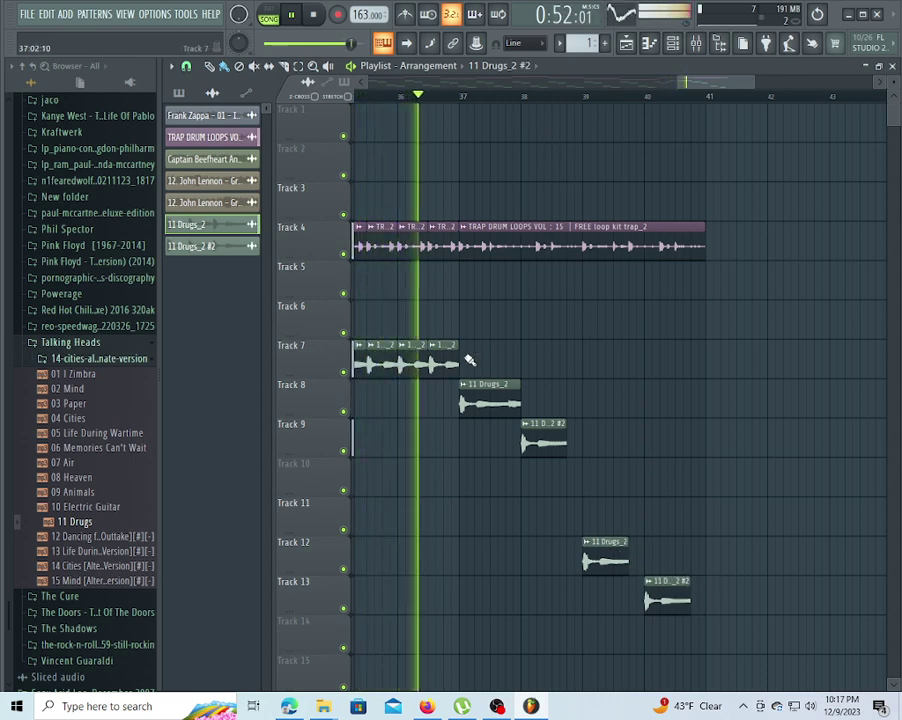
# Trim the last drum and Drugs chops before bar 37 to a quarter bar and cut a quarter-bar gap in Track 4's drum loop before bar 39.
pyautogui.press('space')
pyautogui.press('space')
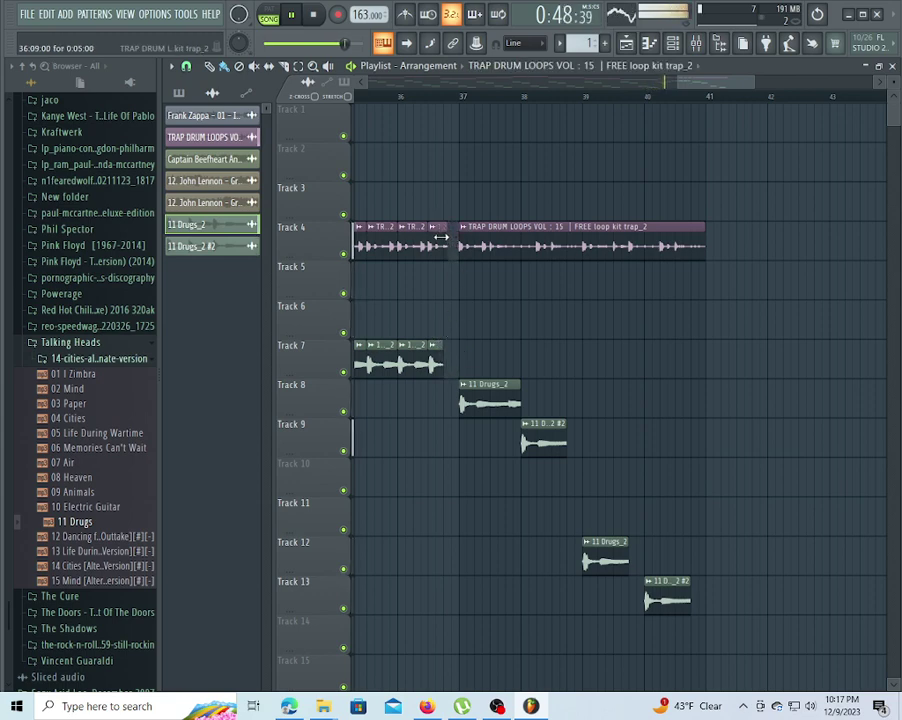
pyautogui.click(36, 16)
pyautogui.moveTo(147, 8)
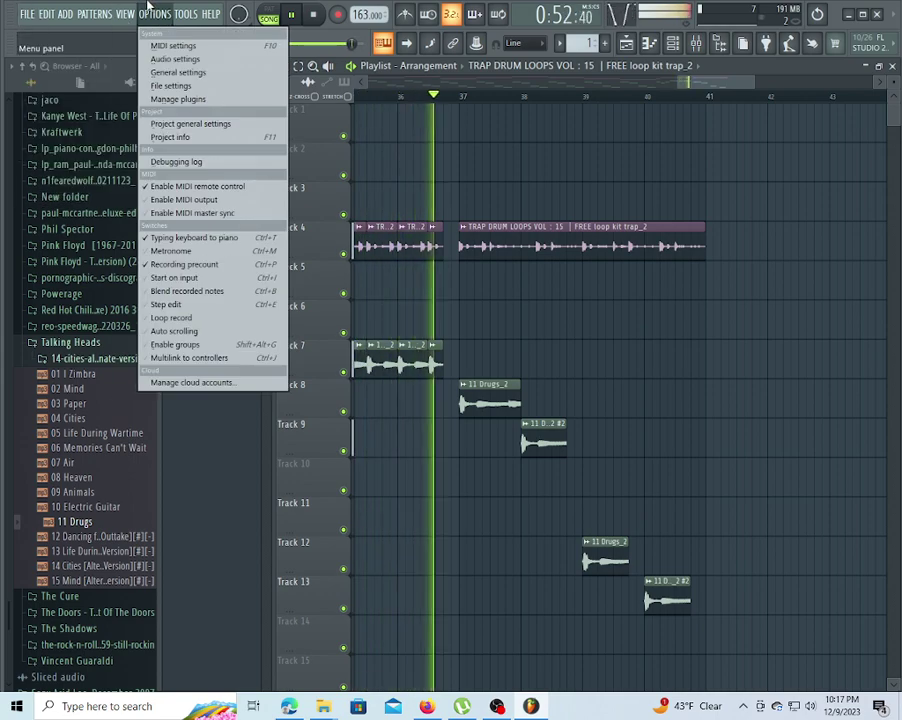
pyautogui.moveTo(706, 85); pyautogui.dragTo(720, 86)
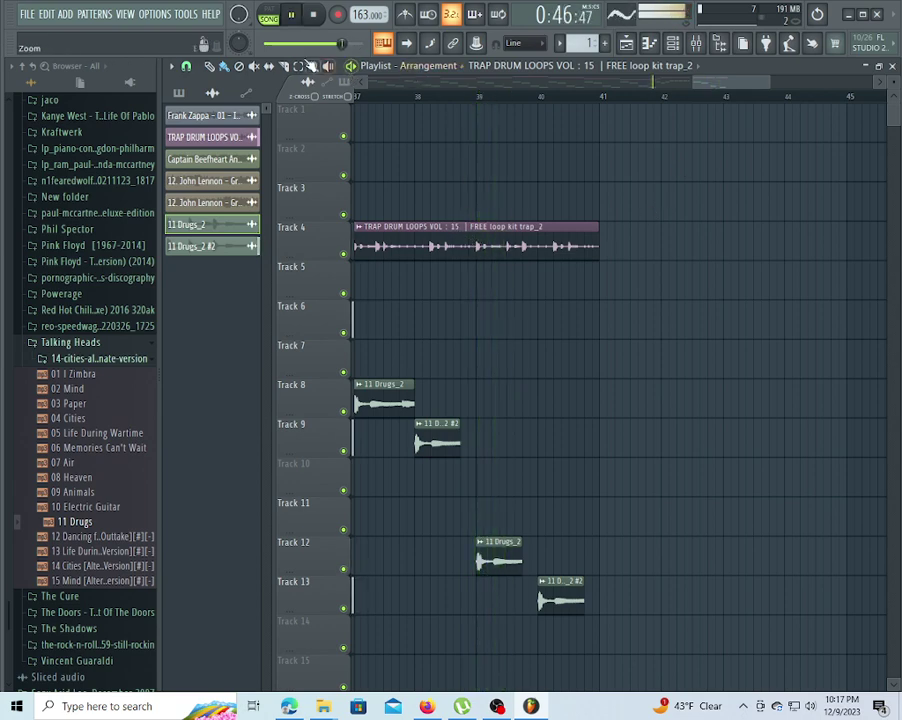
pyautogui.scroll(2, 482, 98)
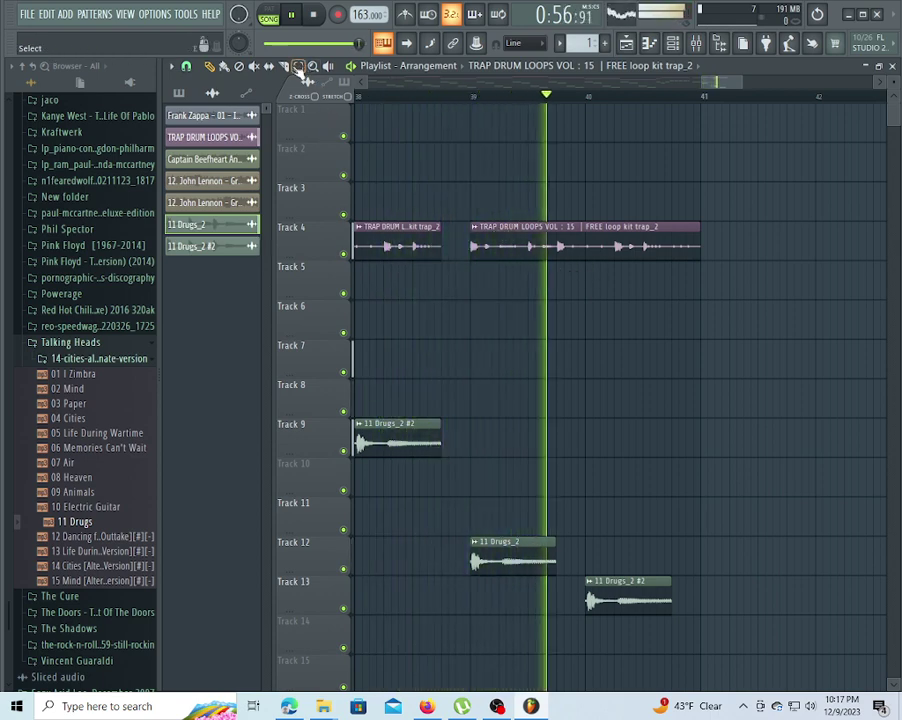
# Play back the whole arrangement from the start and raise the Windows speaker volume to 100.
pyautogui.press('space')
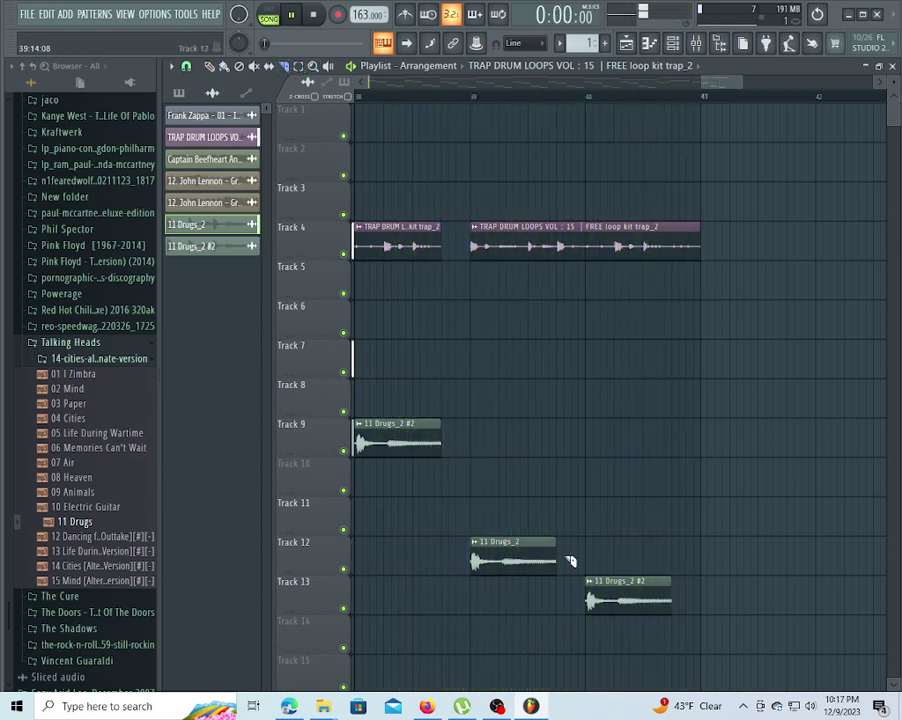
pyautogui.scroll(-10, 579, 115)
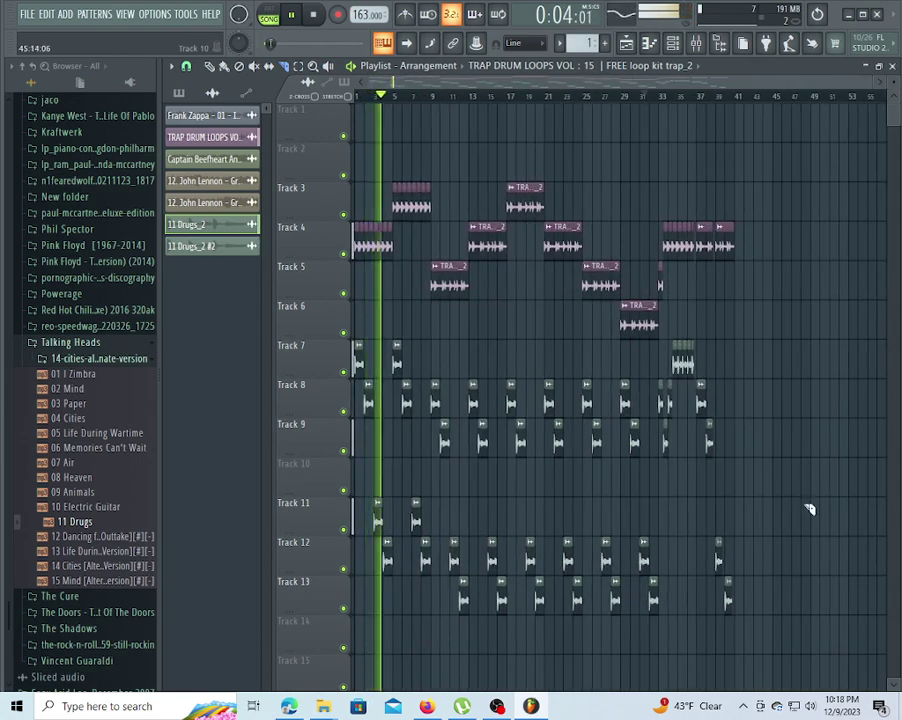
pyautogui.moveTo(801, 652); pyautogui.dragTo(780, 400)
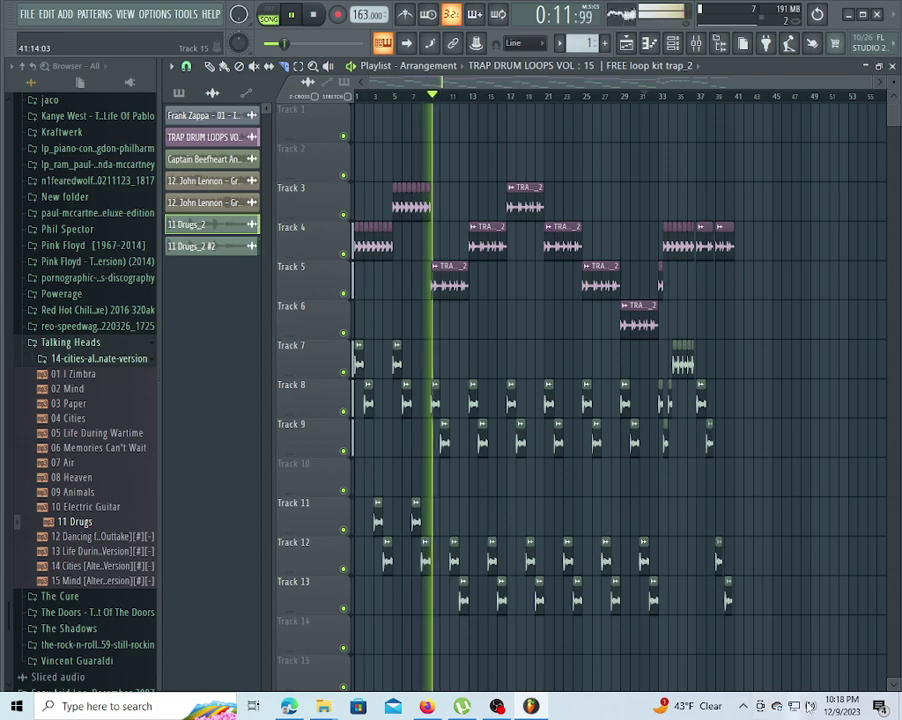
pyautogui.click(811, 706)
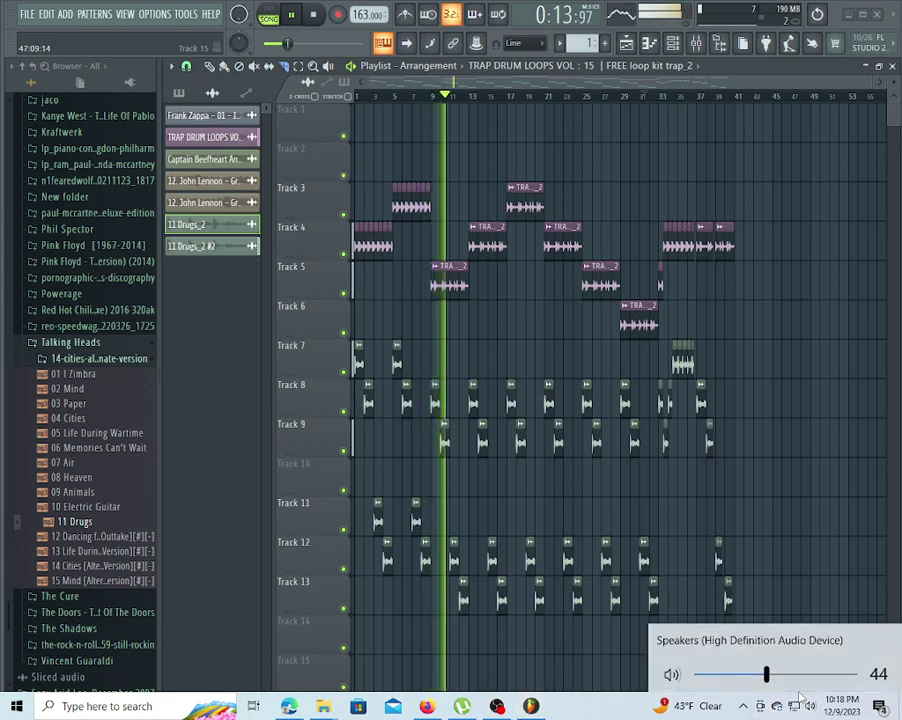
pyautogui.click(816, 672)
pyautogui.moveTo(816, 672); pyautogui.dragTo(856, 672)
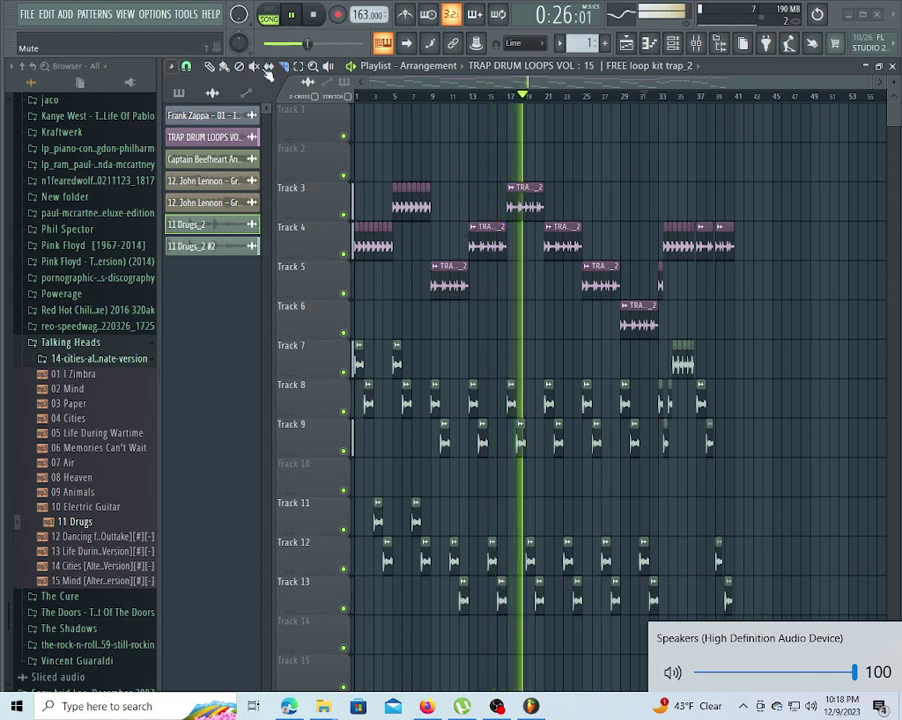
pyautogui.click(650, 44)
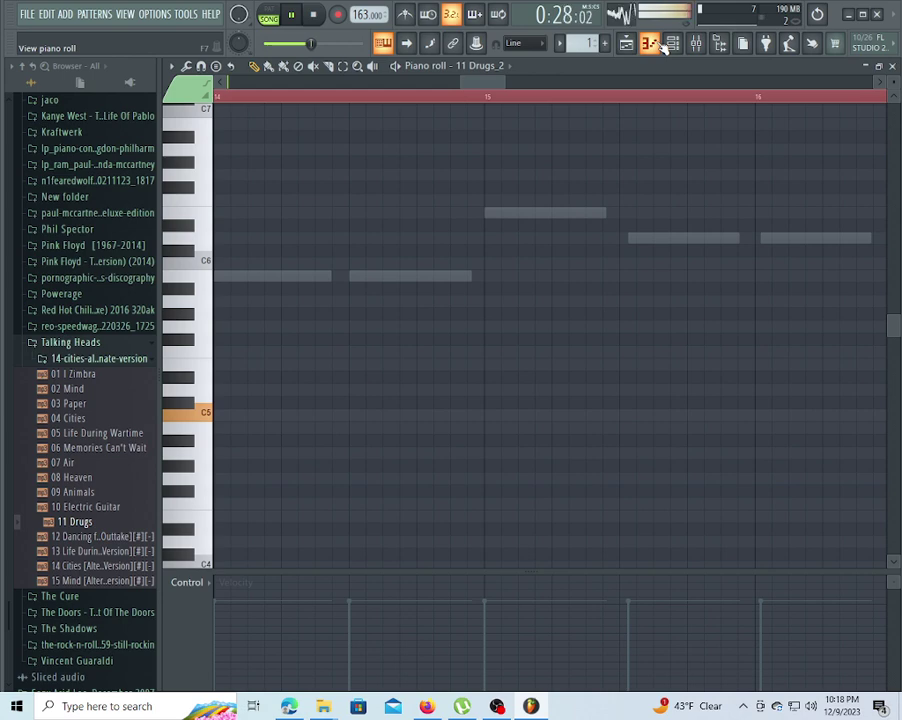
pyautogui.click(656, 45)
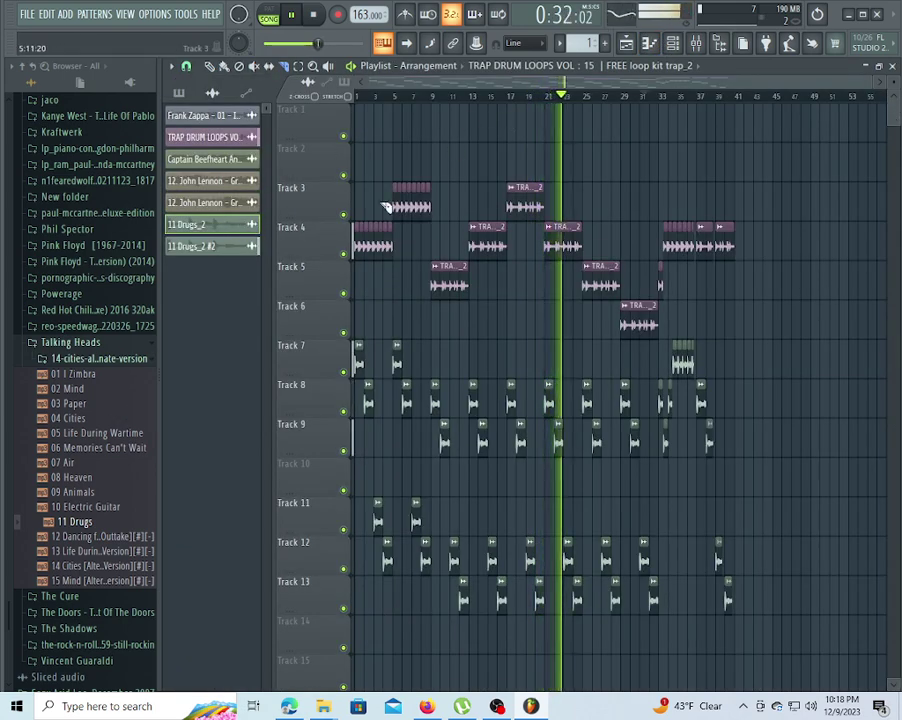
pyautogui.press('space')
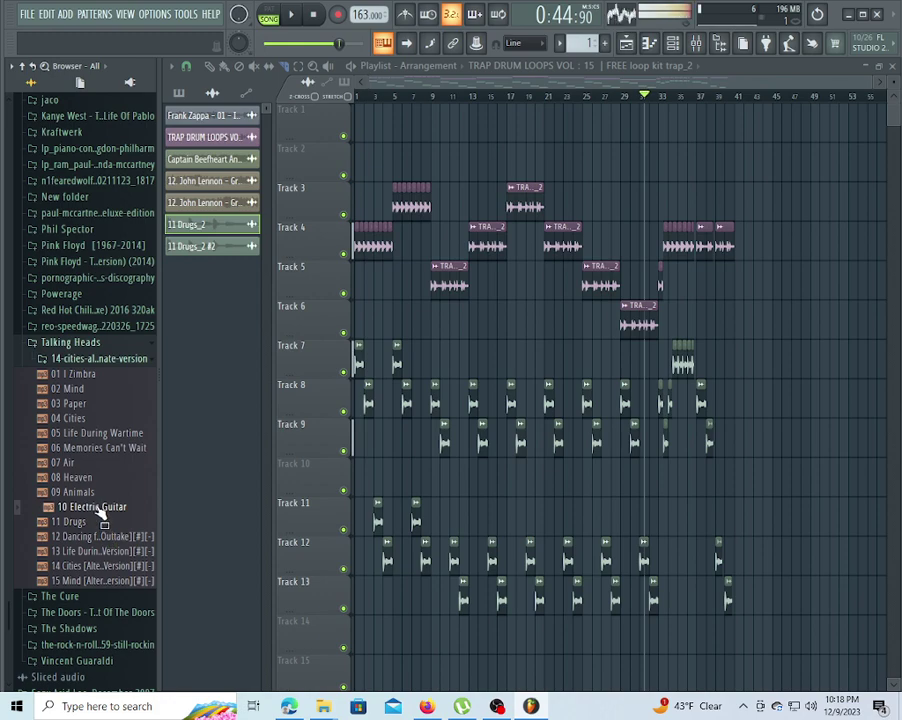
# Open 10 Electric Guitar in Edison and select the section from about 1.1 to 12.5 seconds.
pyautogui.rightClick(100, 510)
pyautogui.click(147, 539)
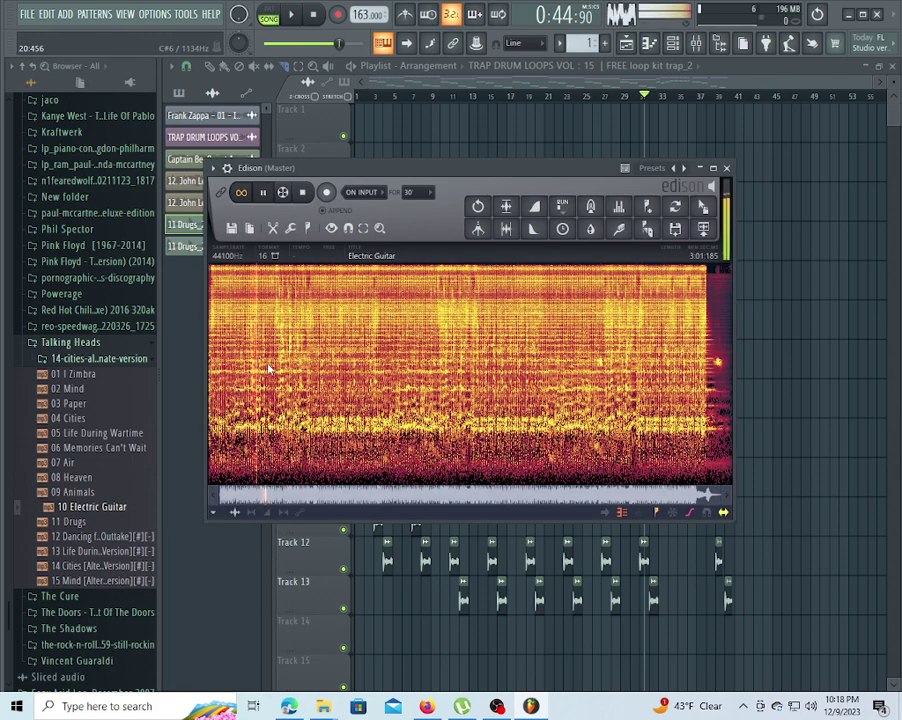
pyautogui.scroll(5, 212, 372)
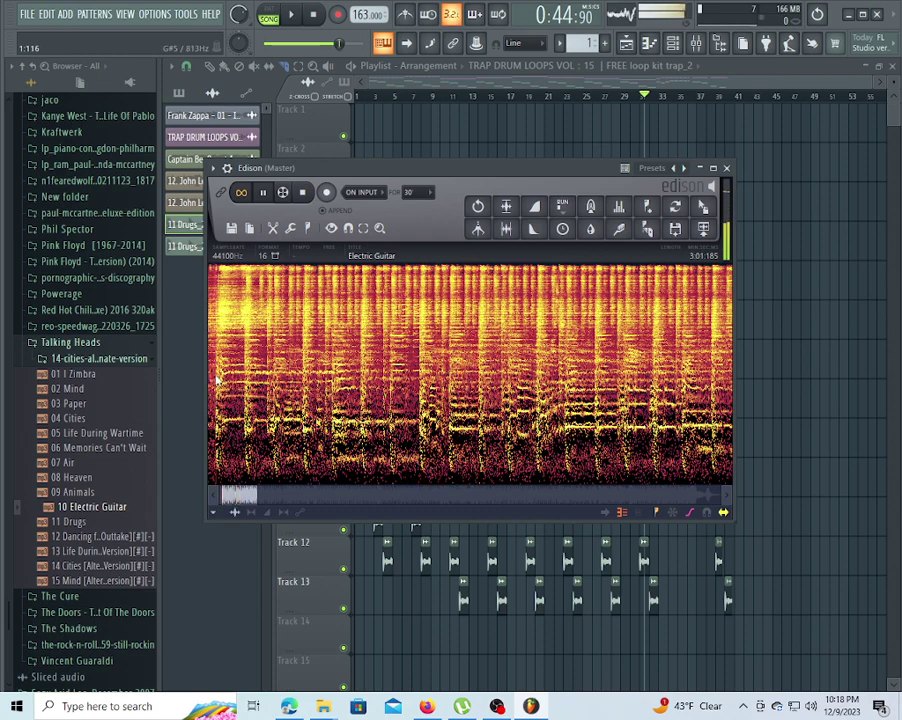
pyautogui.moveTo(216, 380); pyautogui.dragTo(613, 364)
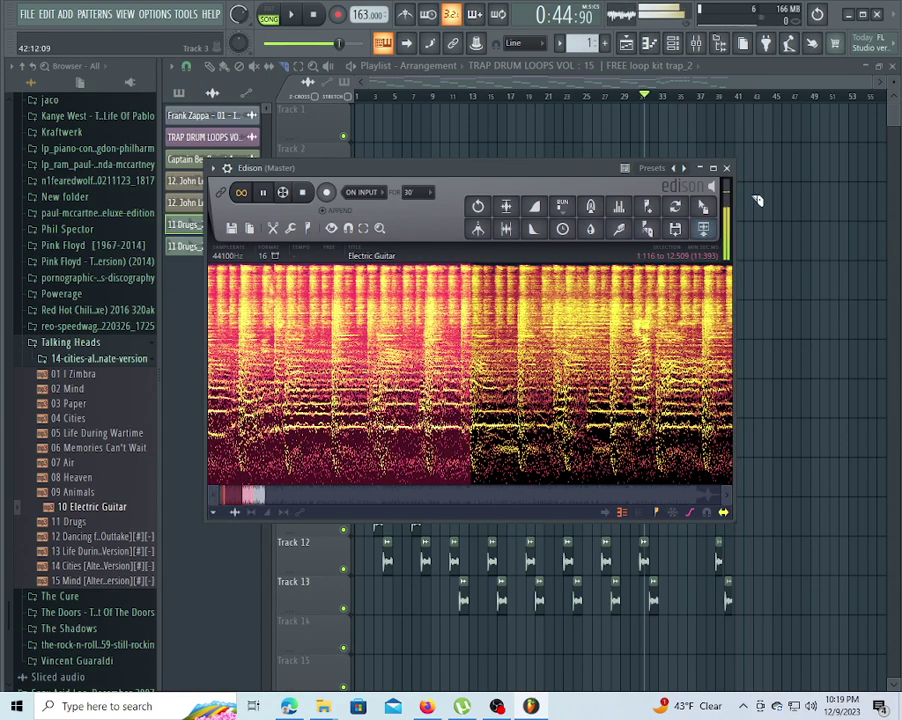
# Send the selected Electric Guitar section to the playlist as an audio clip and place it on Track 15 at bar 1.
pyautogui.moveTo(703, 210); pyautogui.dragTo(420, 150)
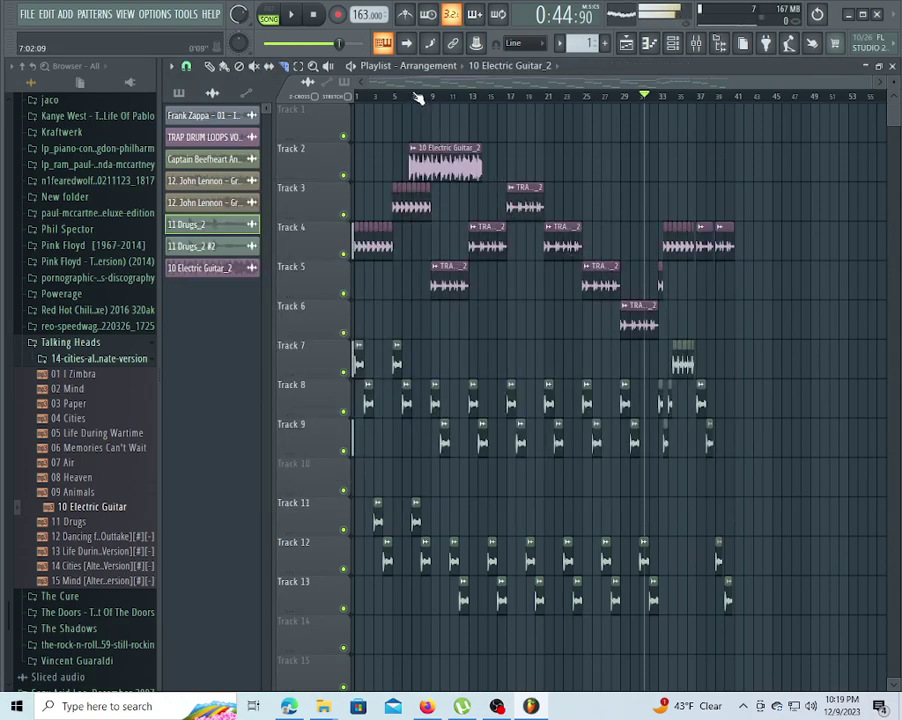
pyautogui.scroll(2, 420, 97)
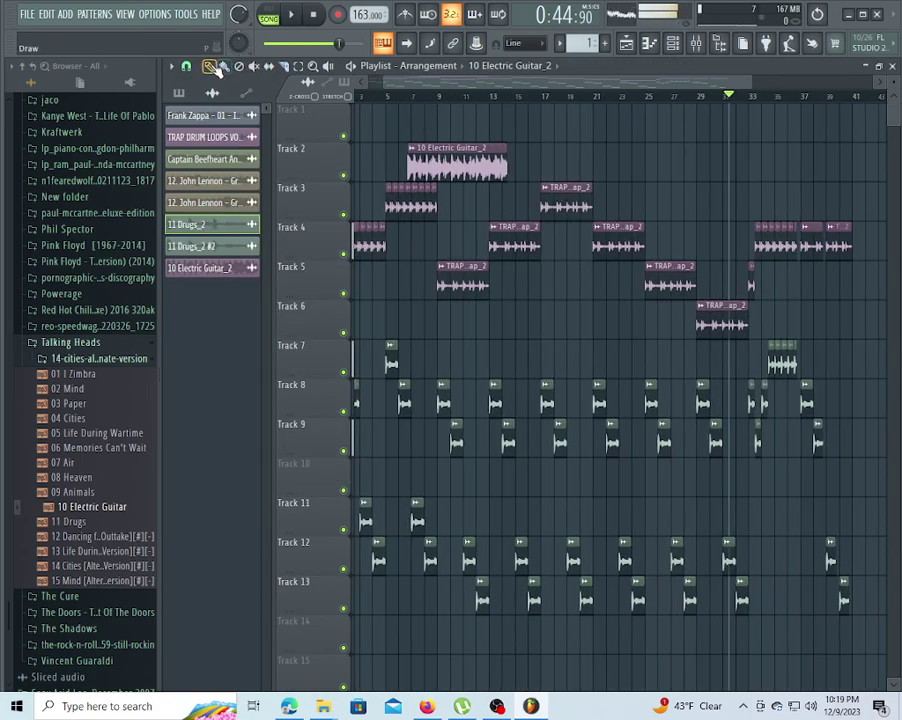
pyautogui.moveTo(451, 160); pyautogui.dragTo(395, 566)
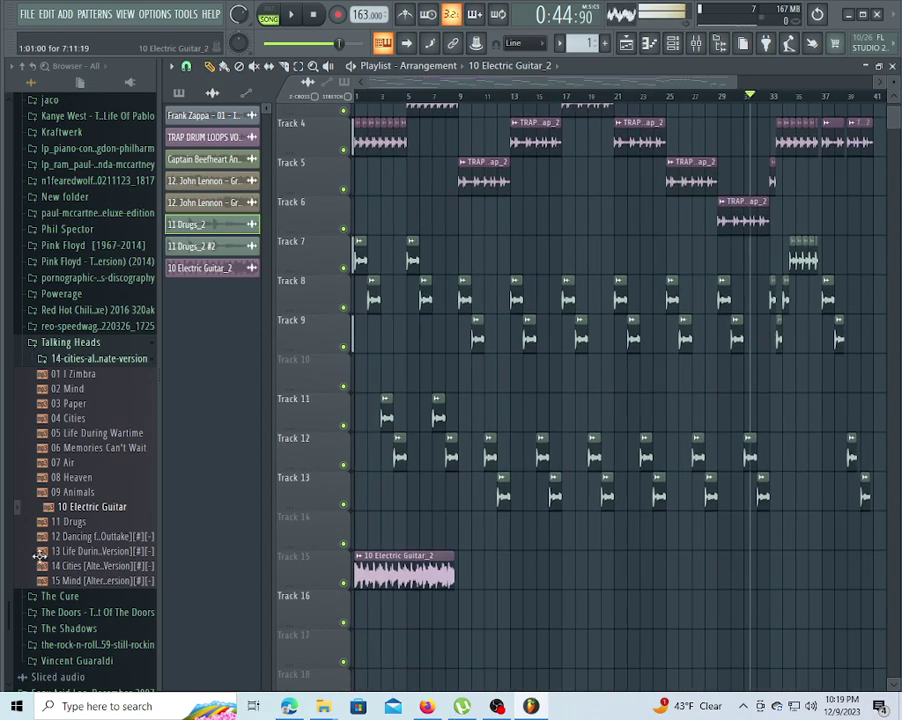
# Reset the 10 Electric Guitar_2 pitch shift to 0 cents, set its time stretching to Auto and stretch it to end at bar 9.
pyautogui.doubleClick(440, 568)
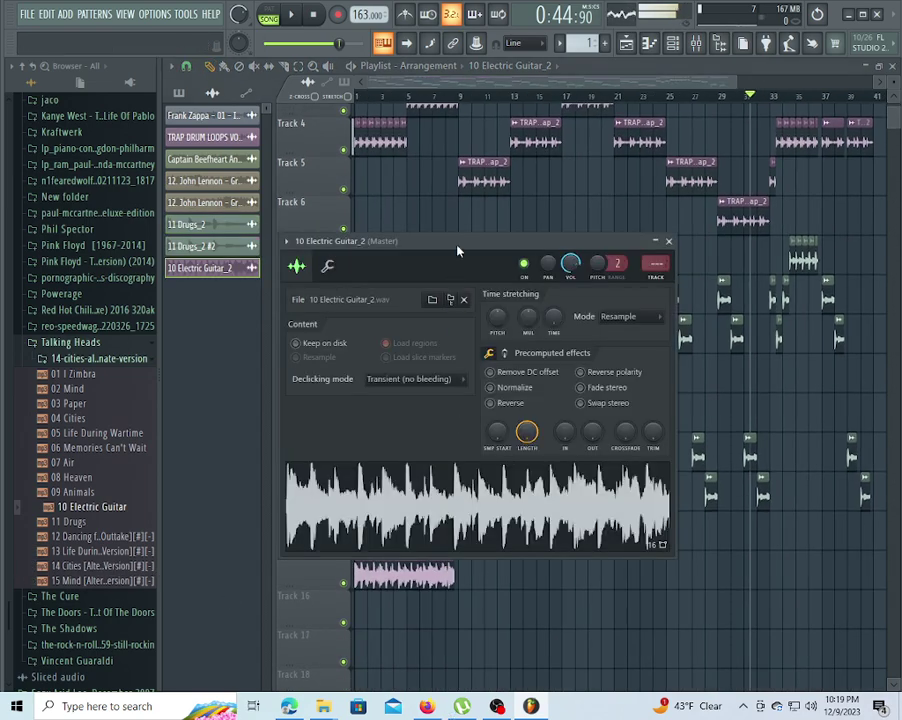
pyautogui.moveTo(458, 250); pyautogui.dragTo(560, 188)
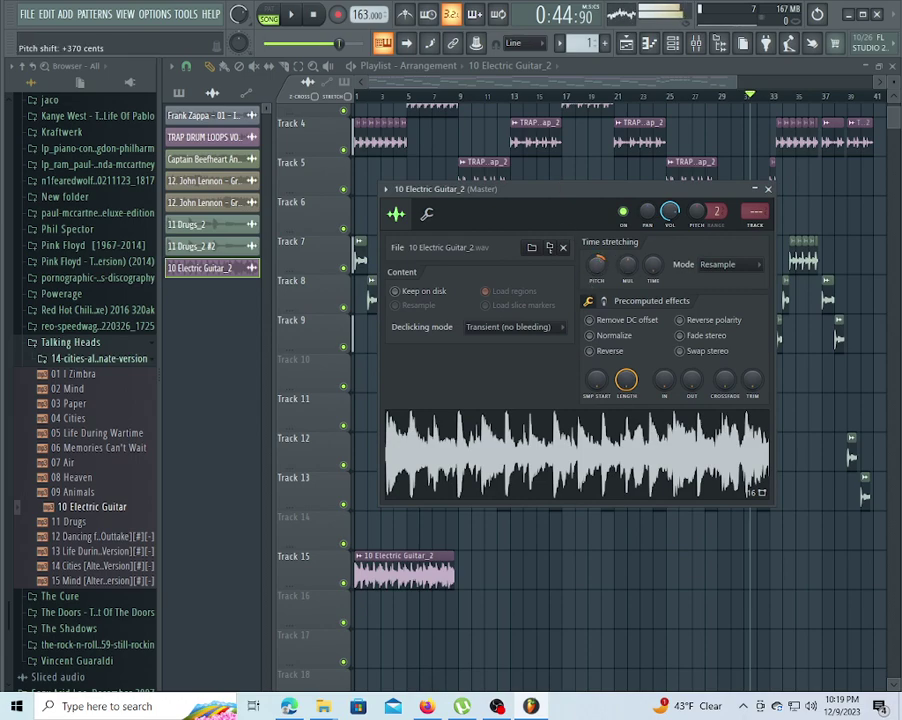
pyautogui.rightClick(600, 271)
pyautogui.click(620, 277)
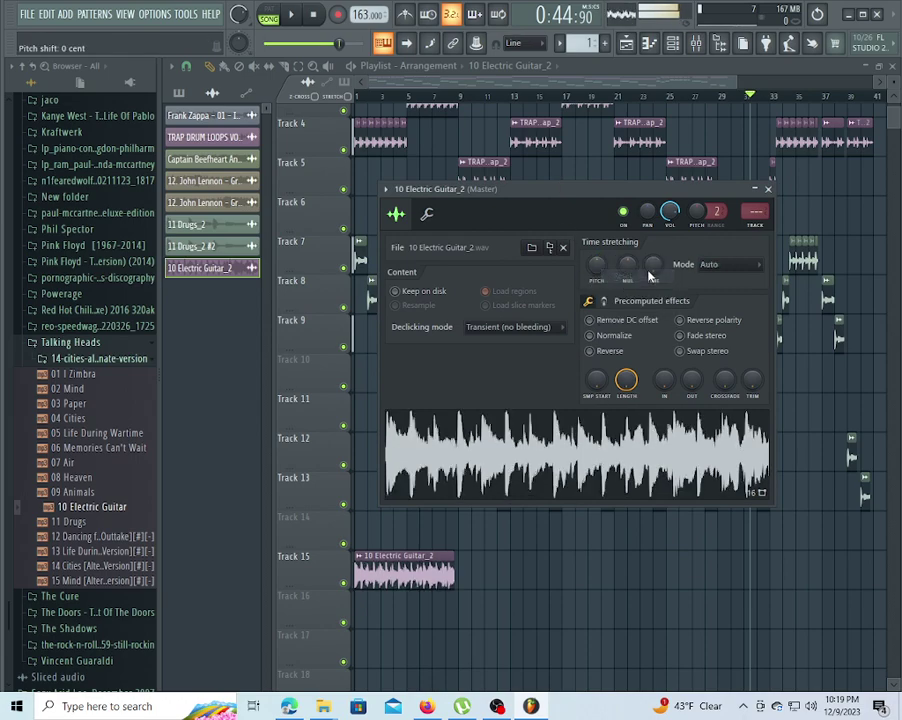
pyautogui.moveTo(654, 266); pyautogui.dragTo(654, 260)
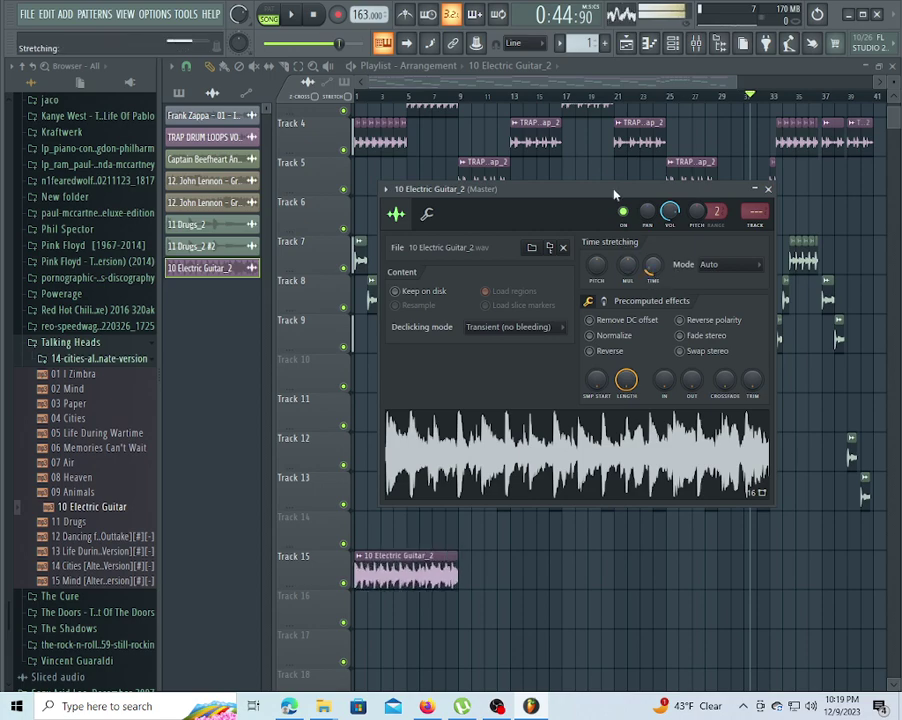
# Reopen Edison from the master mixer track, stop its sample playback, and play the arrangement in the playlist.
pyautogui.click(709, 47)
pyautogui.click(784, 320)
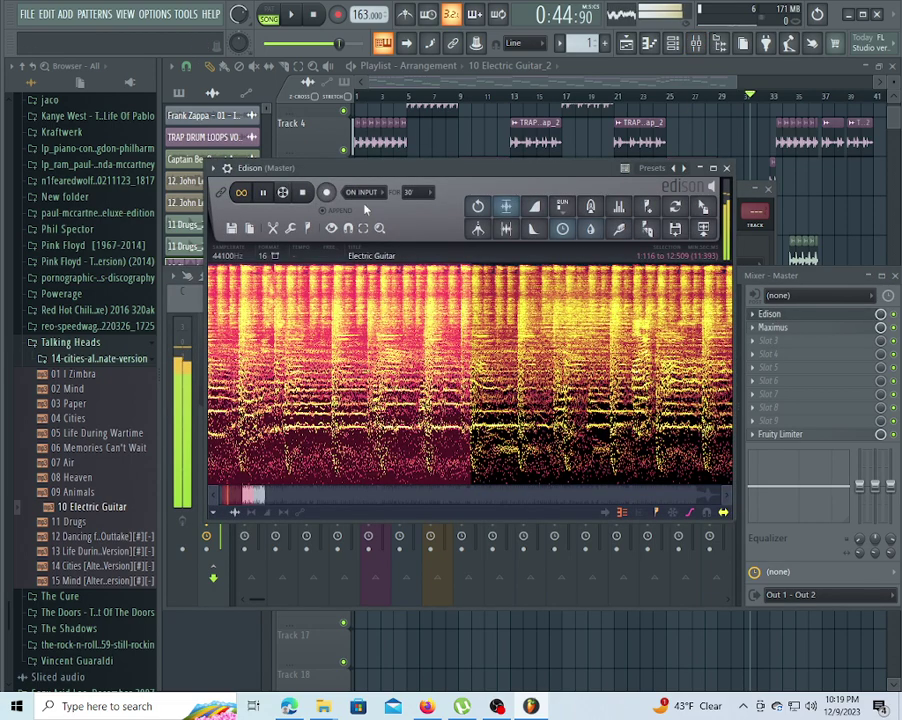
pyautogui.click(290, 16)
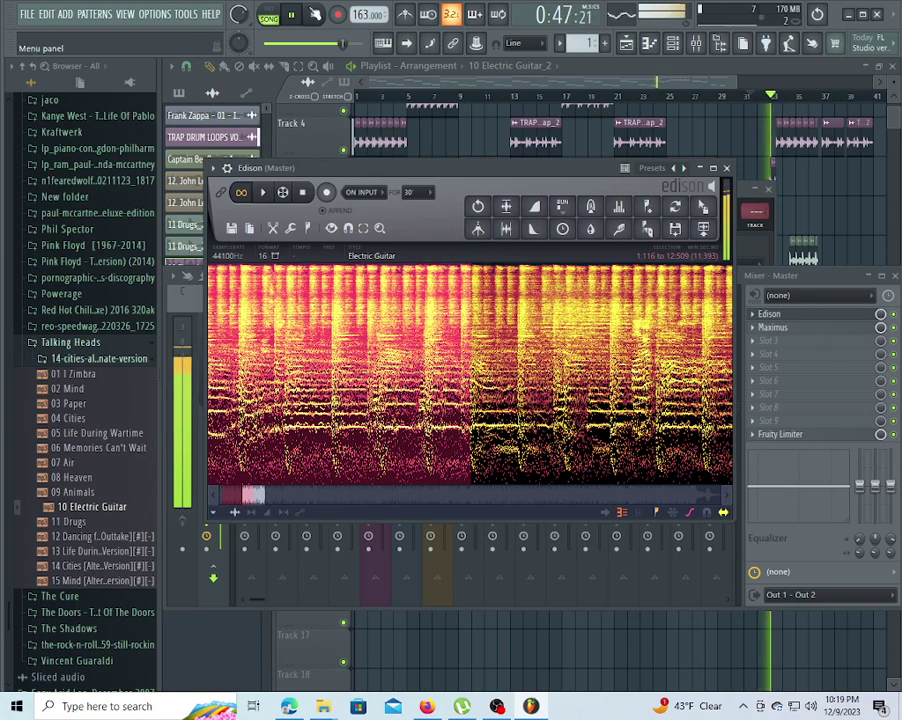
pyautogui.click(626, 42)
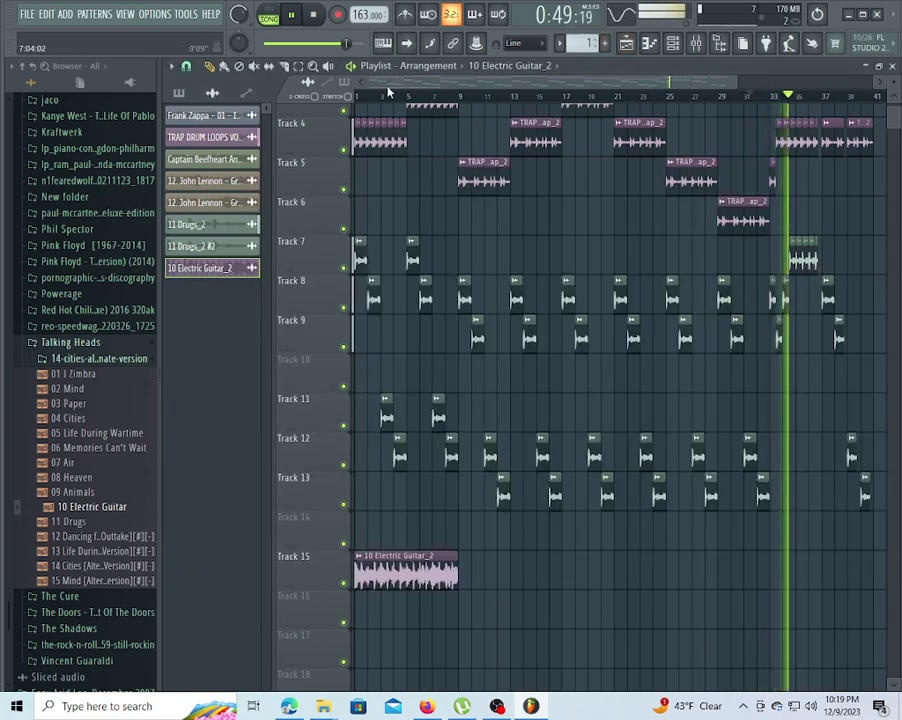
pyautogui.moveTo(380, 97); pyautogui.dragTo(200, 116)
pyautogui.rightClick(405, 148)
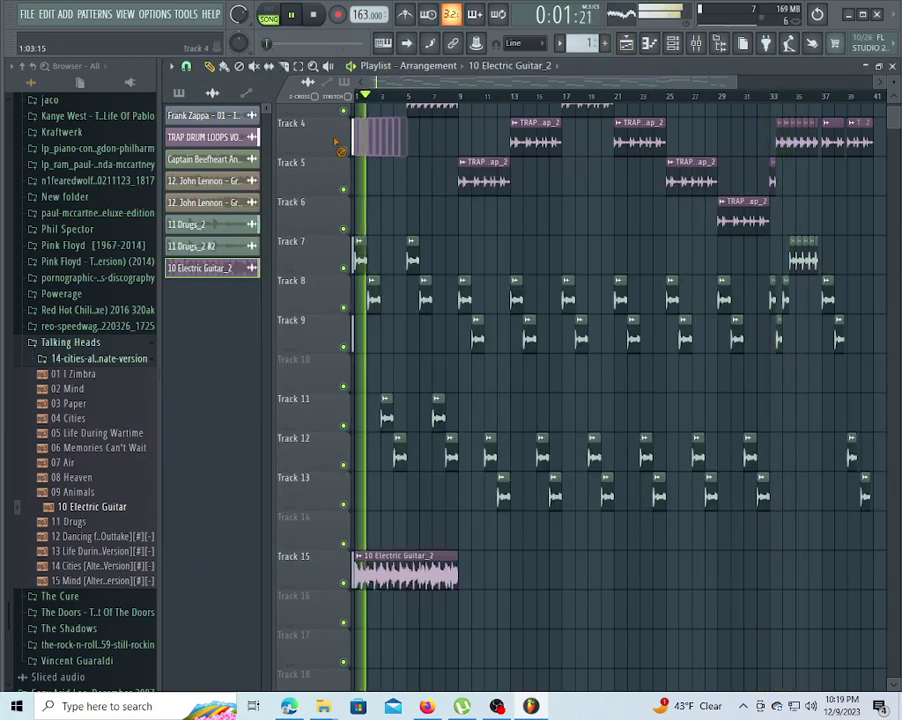
pyautogui.scroll(3, 390, 175)
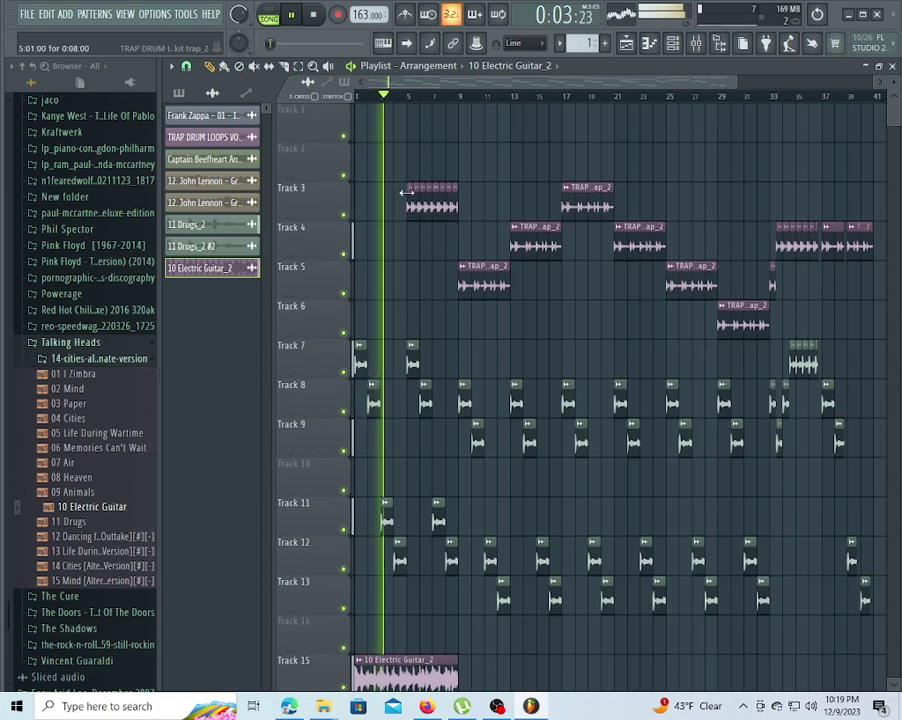
pyautogui.hotkey('ctrl', 'z')
pyautogui.scroll(-1, 385, 407)
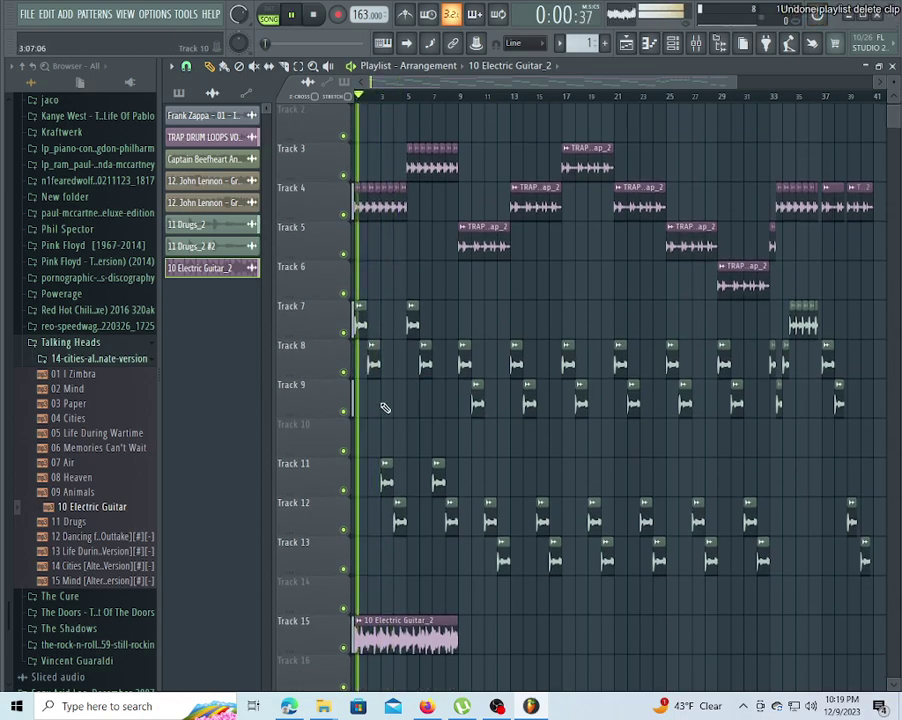
# Delete the Drugs clips in bars 1 to 6 on Tracks 7, 8, 11 and 12.
pyautogui.rightClick(374, 360)
pyautogui.rightClick(364, 322)
pyautogui.rightClick(413, 322)
pyautogui.rightClick(427, 363)
pyautogui.rightClick(387, 480)
pyautogui.rightClick(400, 521)
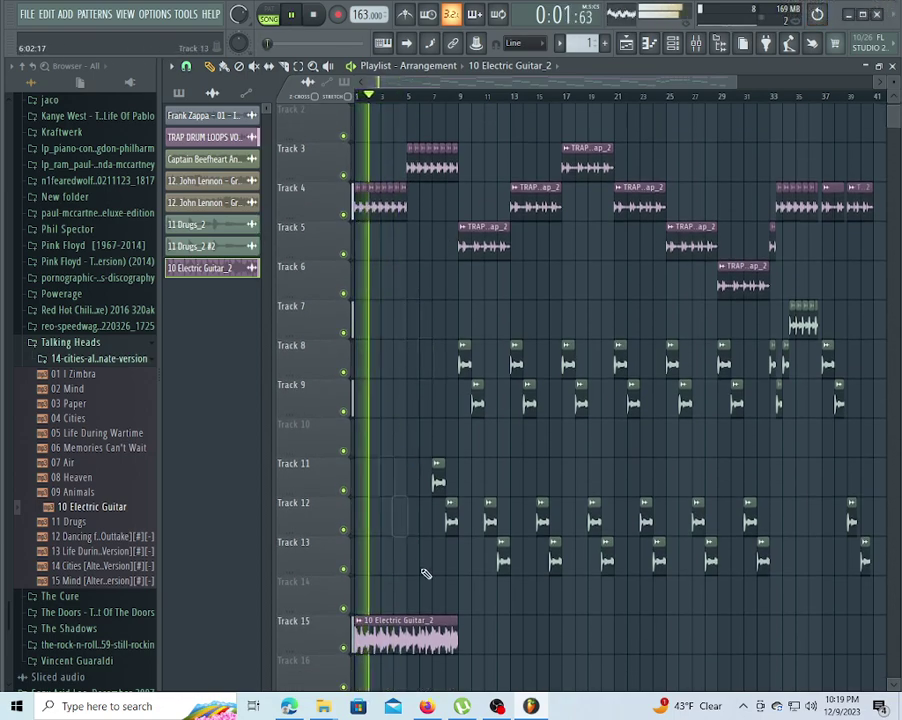
# Set the 10 Electric Guitar_2 channel volume to 41% and place another clip of it on Track 14 at bar 9.
pyautogui.doubleClick(424, 628)
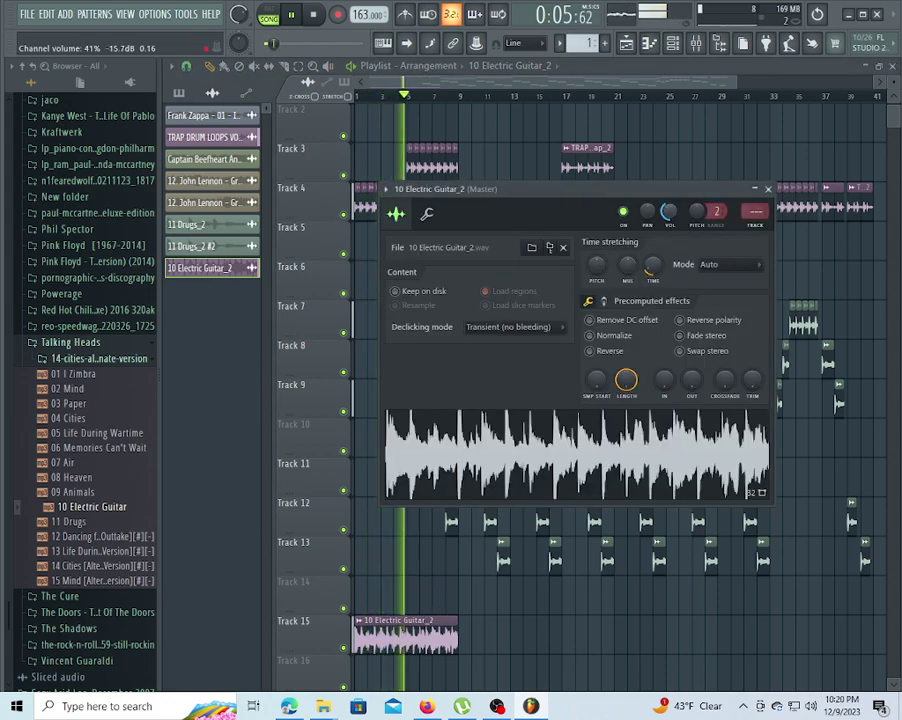
pyautogui.click(574, 85)
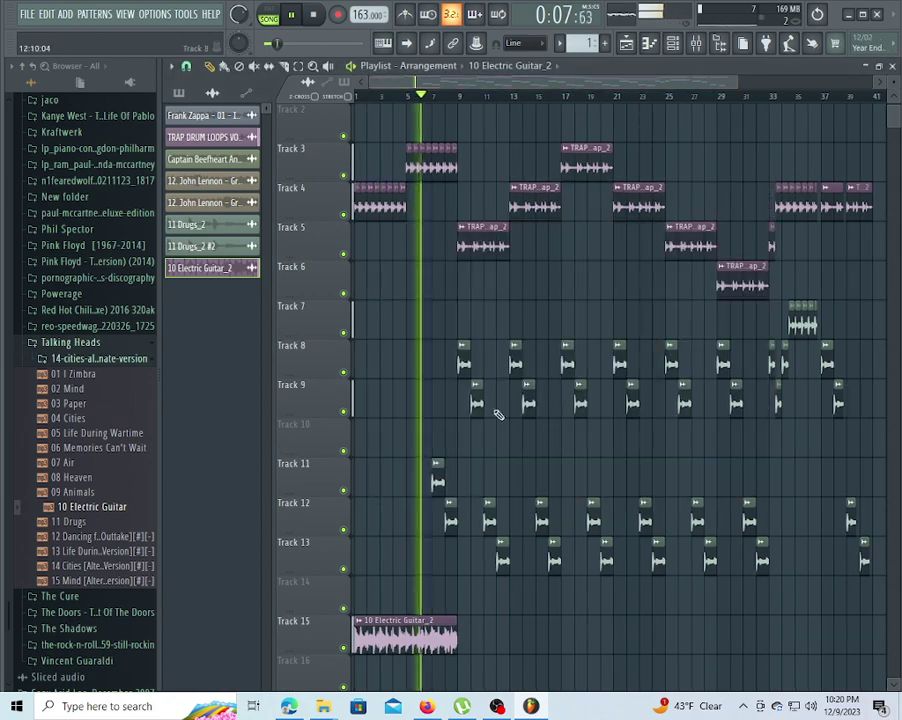
pyautogui.click(459, 604)
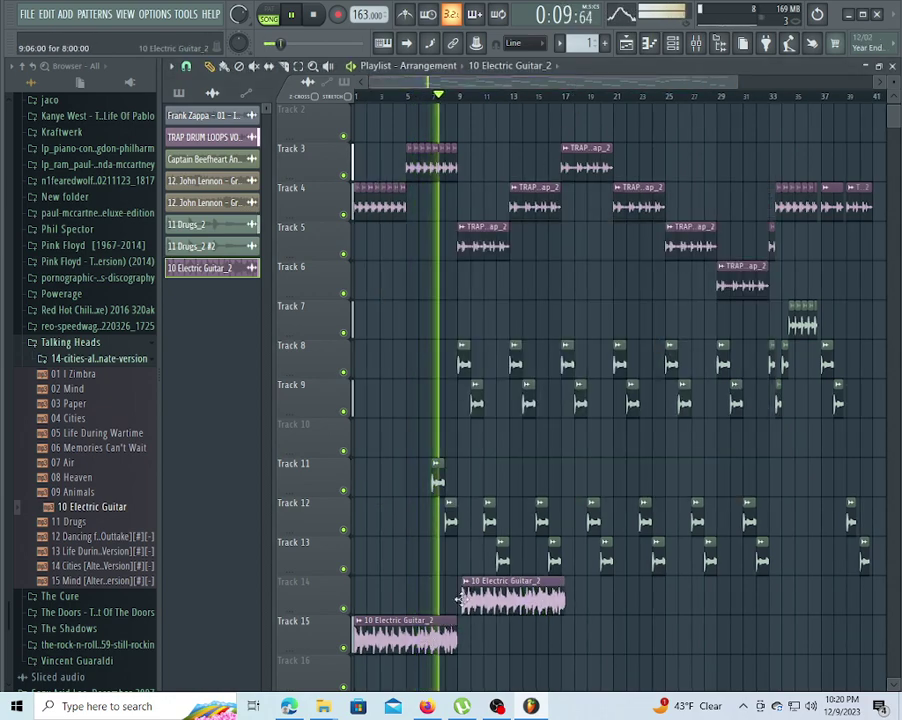
# Delete the Drugs clips between bars 9 and 15 on Tracks 8 and 9.
pyautogui.rightClick(465, 360)
pyautogui.rightClick(477, 400)
pyautogui.rightClick(516, 358)
pyautogui.rightClick(529, 400)
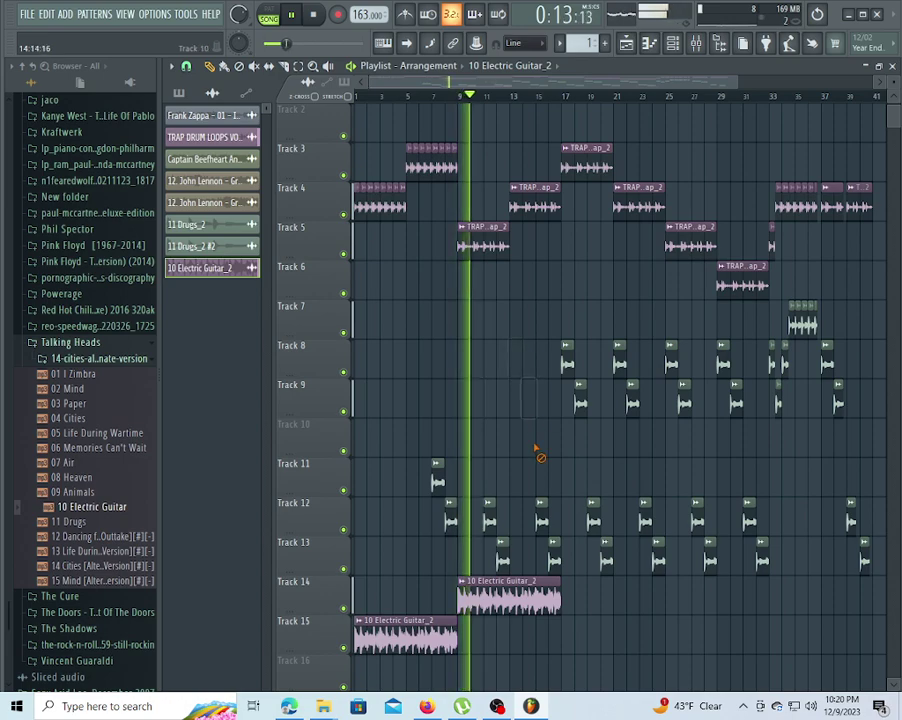
# Delete the Drugs clips between bars 11 and 33 on Tracks 12 and 13.
pyautogui.rightClick(489, 520)
pyautogui.rightClick(502, 558)
pyautogui.rightClick(541, 520)
pyautogui.rightClick(554, 558)
pyautogui.rightClick(603, 550)
pyautogui.rightClick(593, 520)
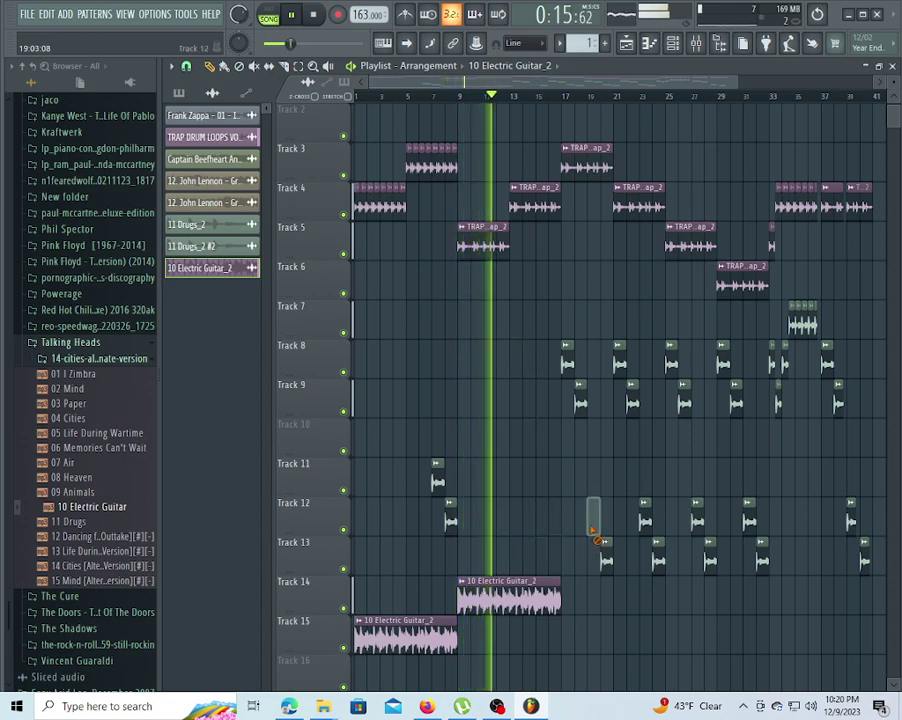
pyautogui.rightClick(645, 520)
pyautogui.rightClick(658, 556)
pyautogui.rightClick(697, 520)
pyautogui.rightClick(710, 558)
pyautogui.rightClick(749, 520)
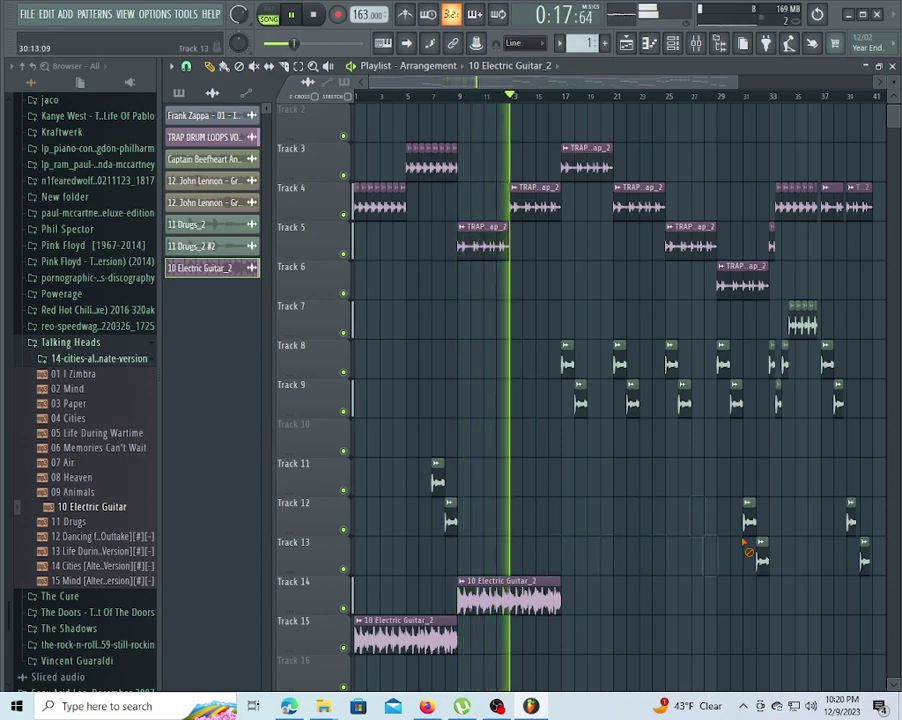
pyautogui.rightClick(762, 558)
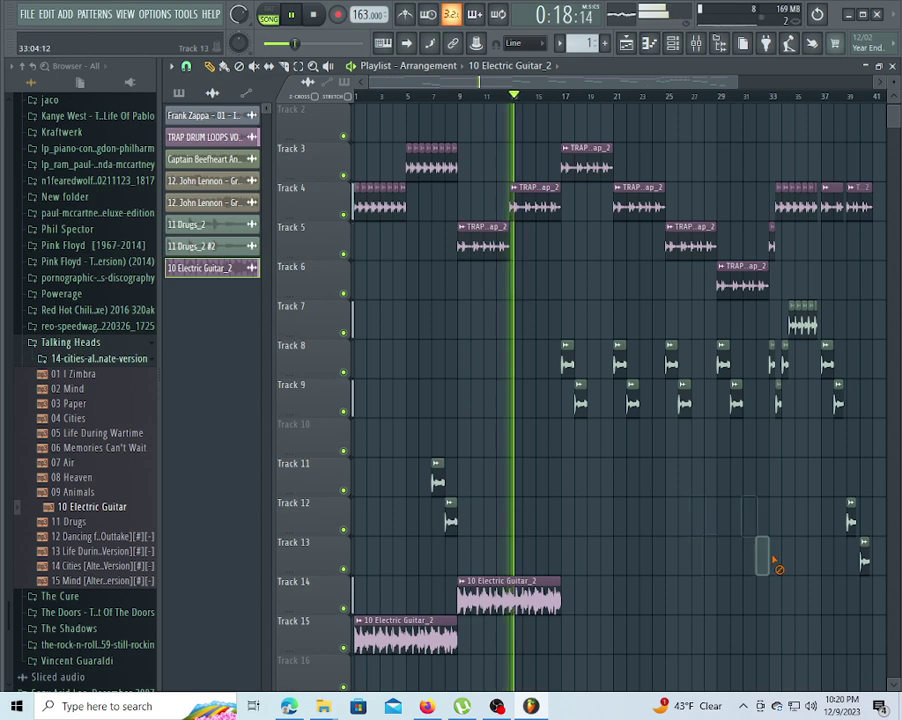
# Delete the Track 14 guitar clip and paint repeated 10 Electric Guitar_2 clips along Track 18 from bar 1 to bar 49.
pyautogui.rightClick(530, 600)
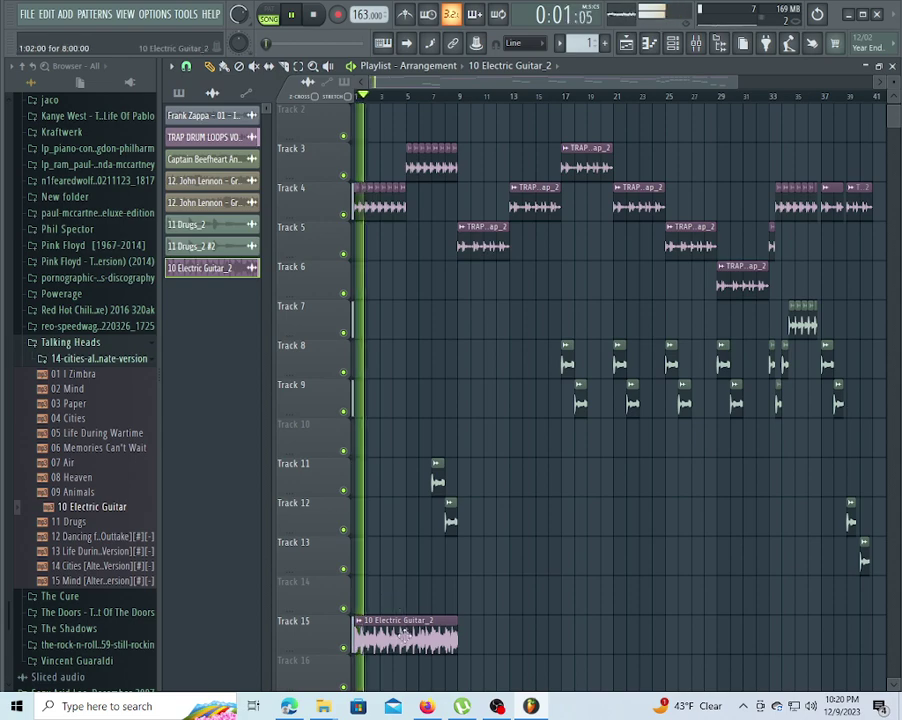
pyautogui.click(228, 68)
pyautogui.scroll(-3, 493, 533)
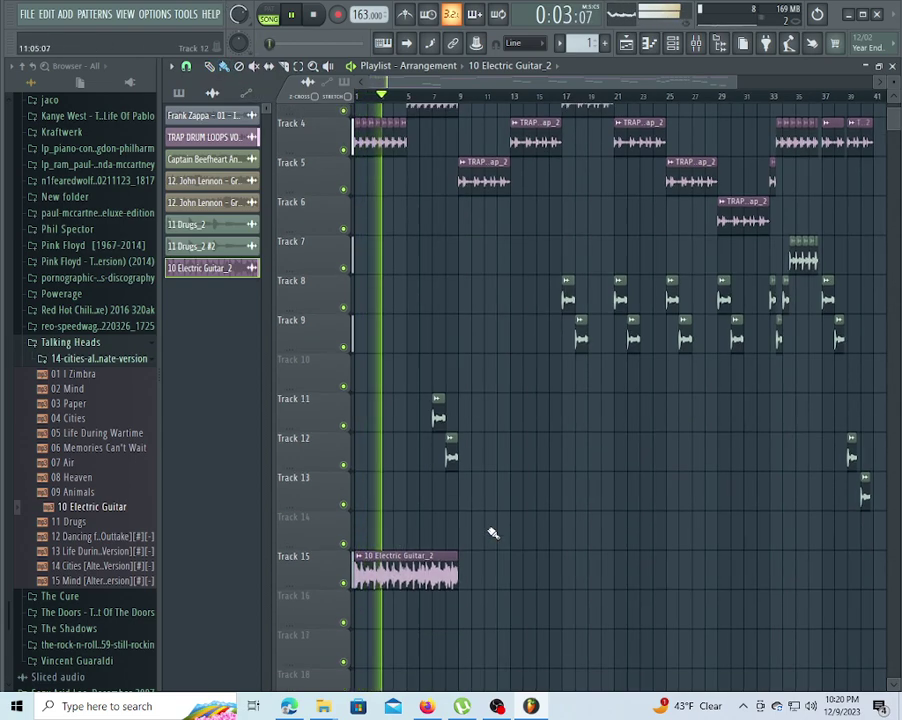
pyautogui.moveTo(429, 638); pyautogui.dragTo(893, 642)
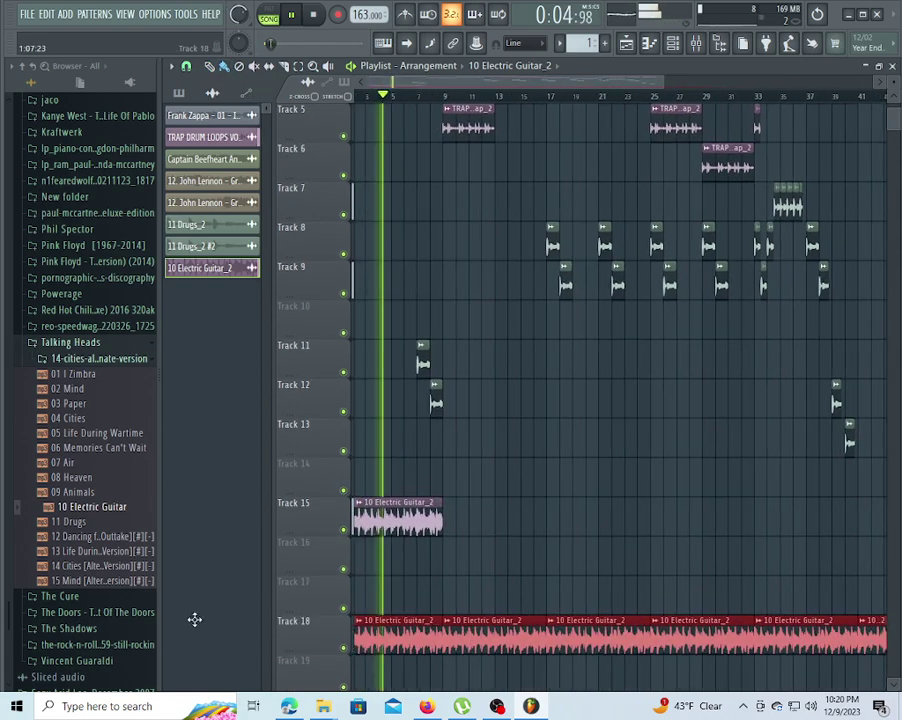
# Delete the Track 15 guitar clip and the drum loop slices before bar 9 on Tracks 3 and 4, and view the guitar channel's settings.
pyautogui.scroll(4, 424, 530)
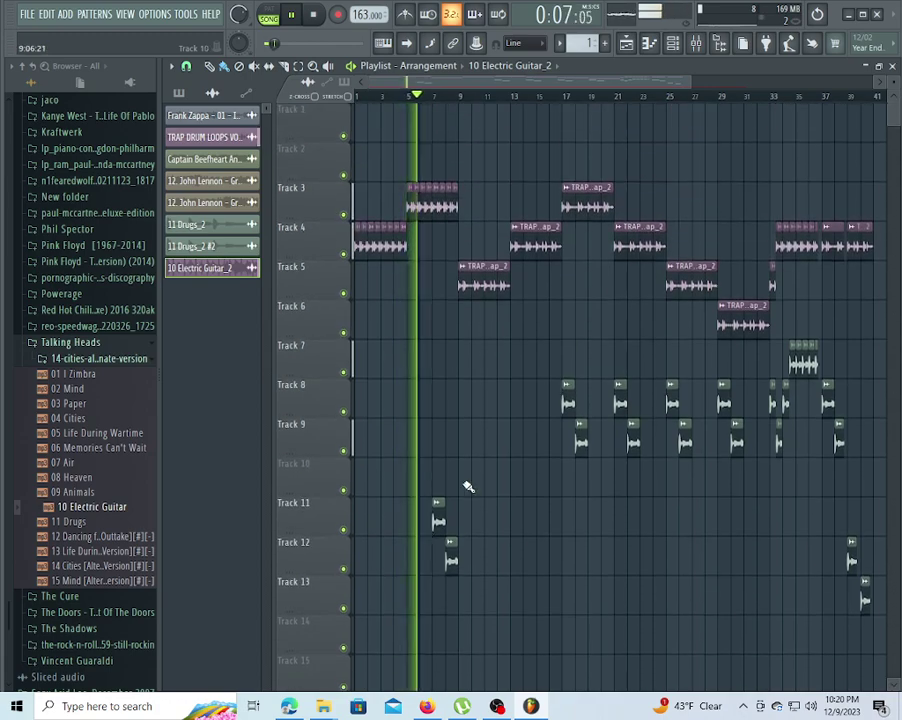
pyautogui.moveTo(408, 242); pyautogui.dragTo(354, 287)
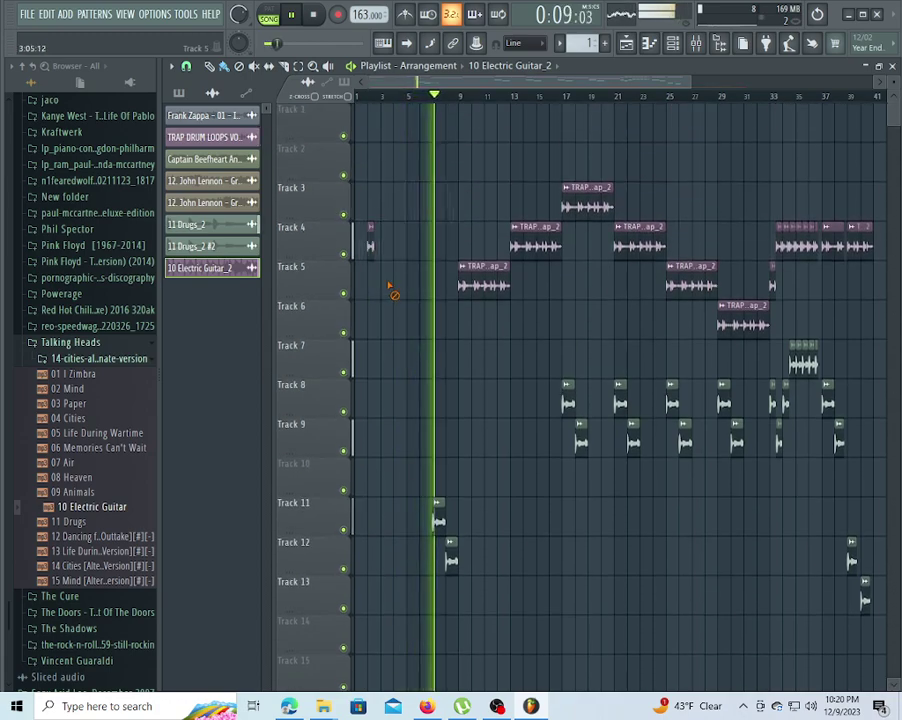
pyautogui.scroll(-7, 532, 542)
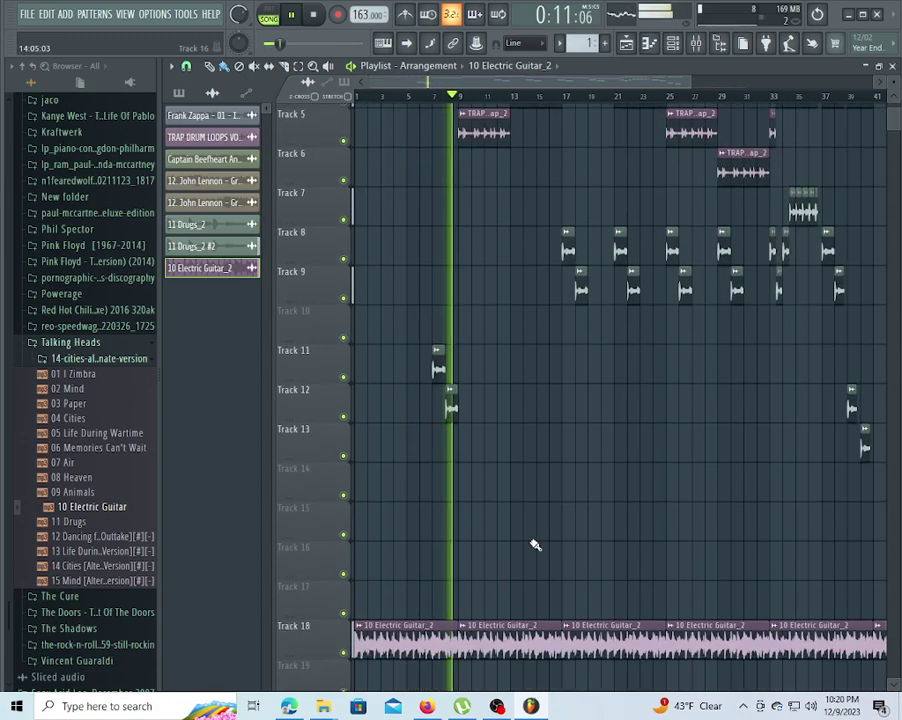
pyautogui.doubleClick(529, 530)
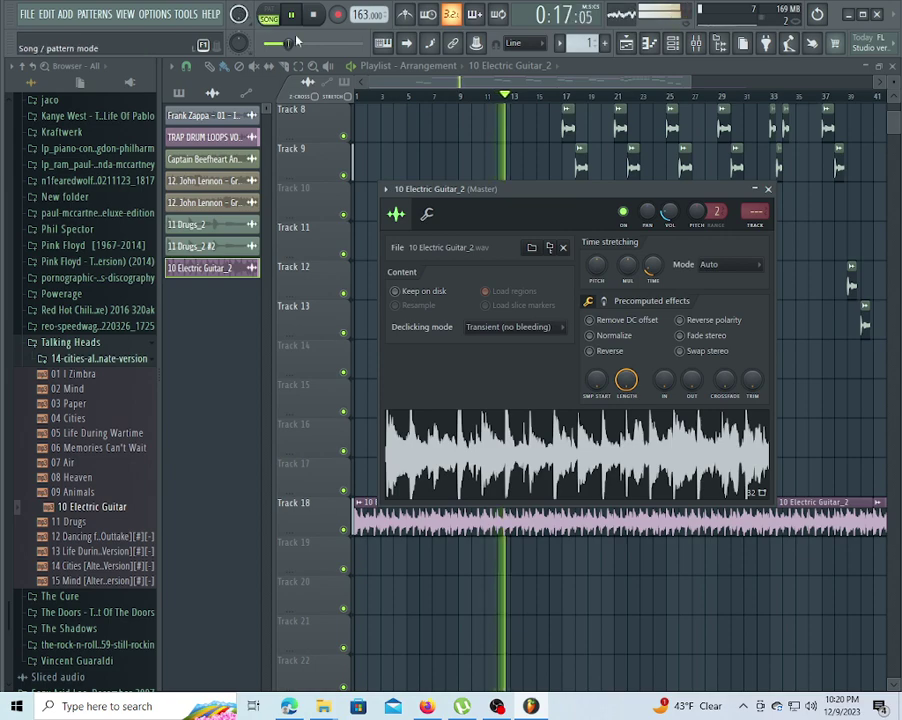
pyautogui.click(517, 84)
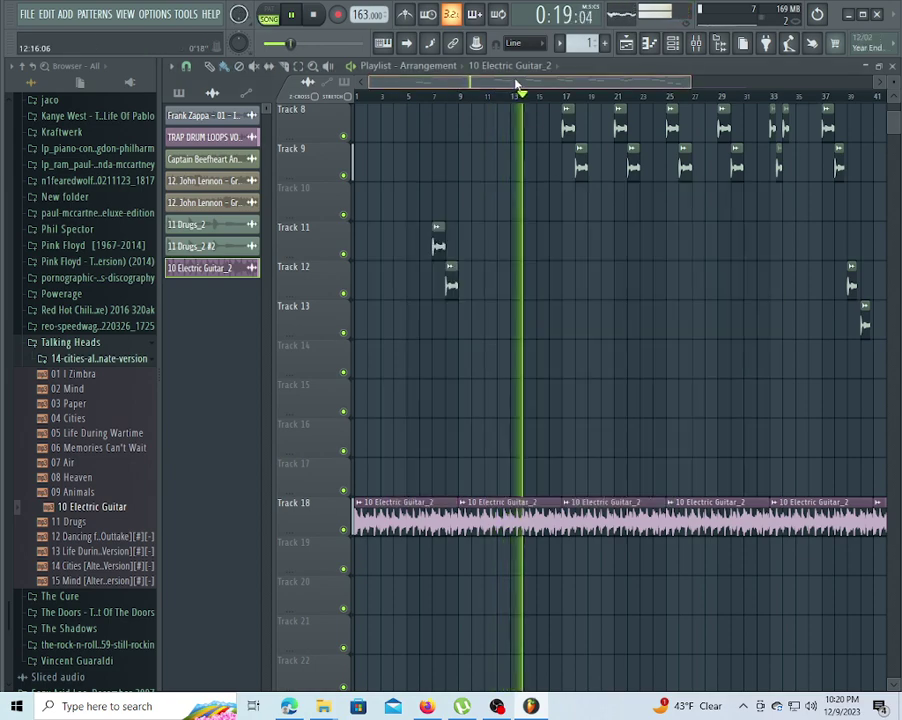
# Delete all remaining Drugs clips from bar 17 onward on Tracks 7, 8 and 9.
pyautogui.scroll(3, 770, 344)
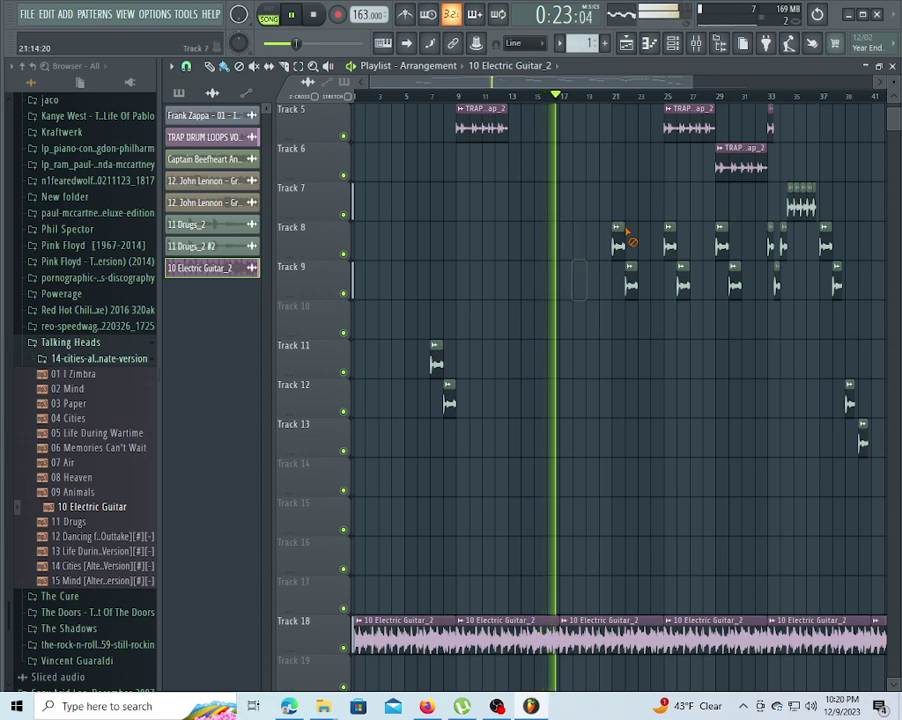
pyautogui.rightClick(627, 236)
pyautogui.rightClick(631, 283)
pyautogui.rightClick(724, 242)
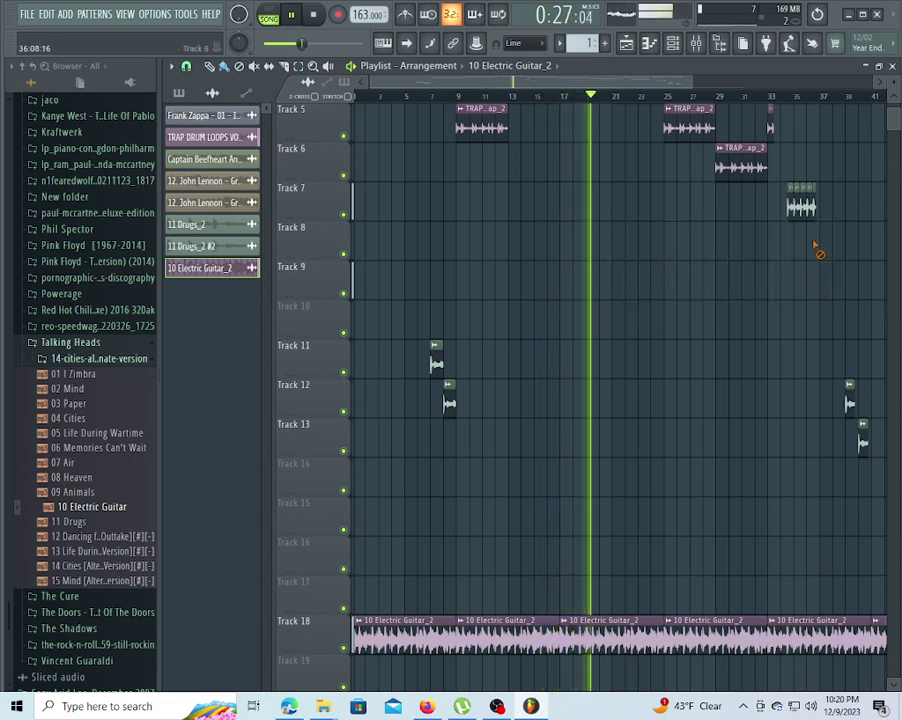
pyautogui.rightClick(795, 210)
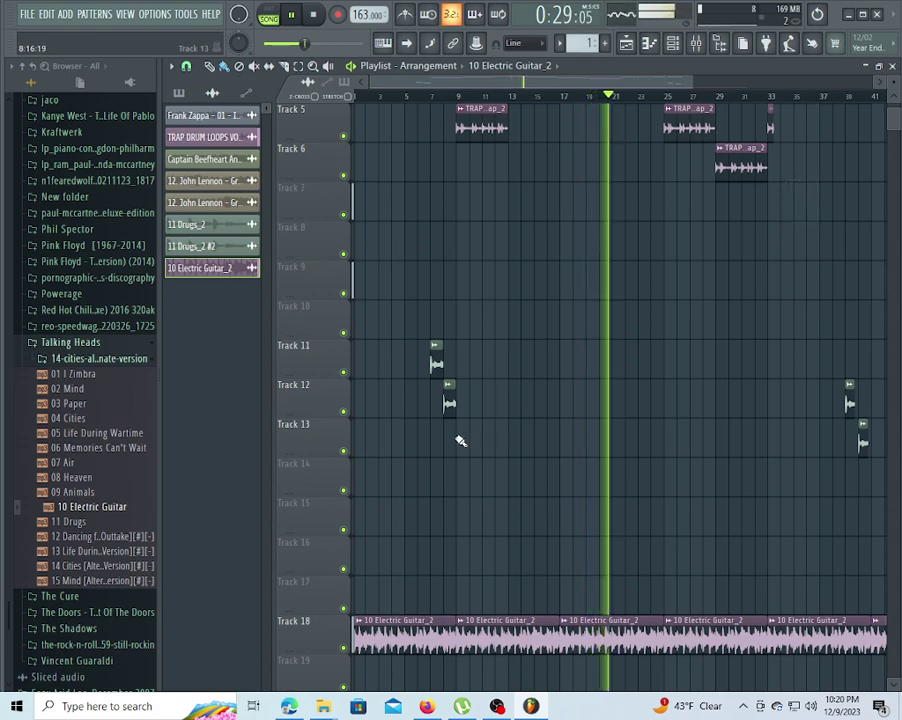
# Delete the last Drugs clips on Tracks 11, 12 and 13, including the ones near bars 39 and 40.
pyautogui.rightClick(449, 400)
pyautogui.rightClick(431, 348)
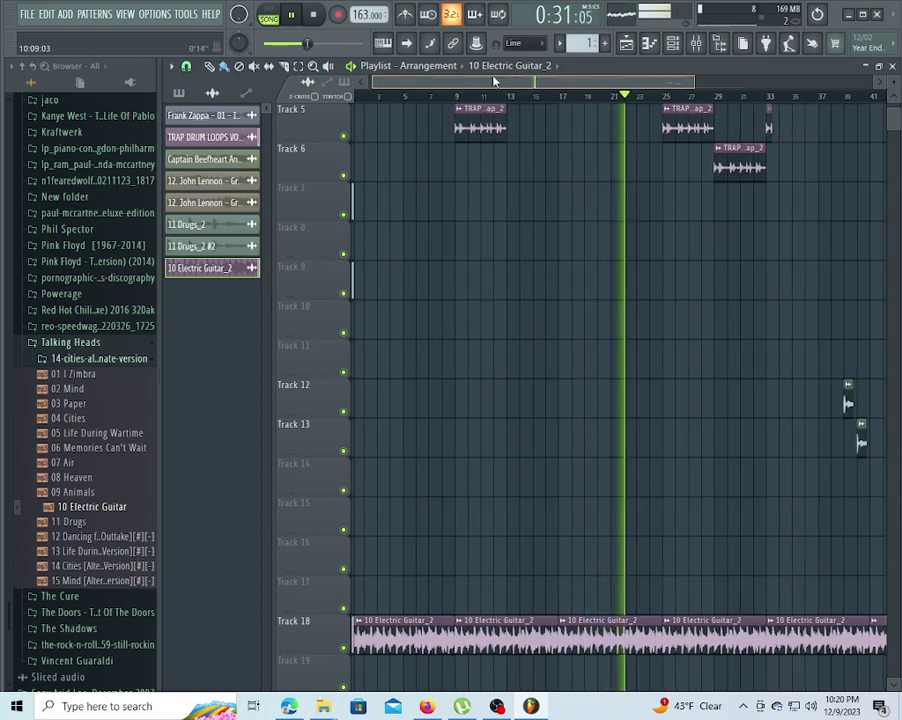
pyautogui.moveTo(493, 82); pyautogui.dragTo(650, 88)
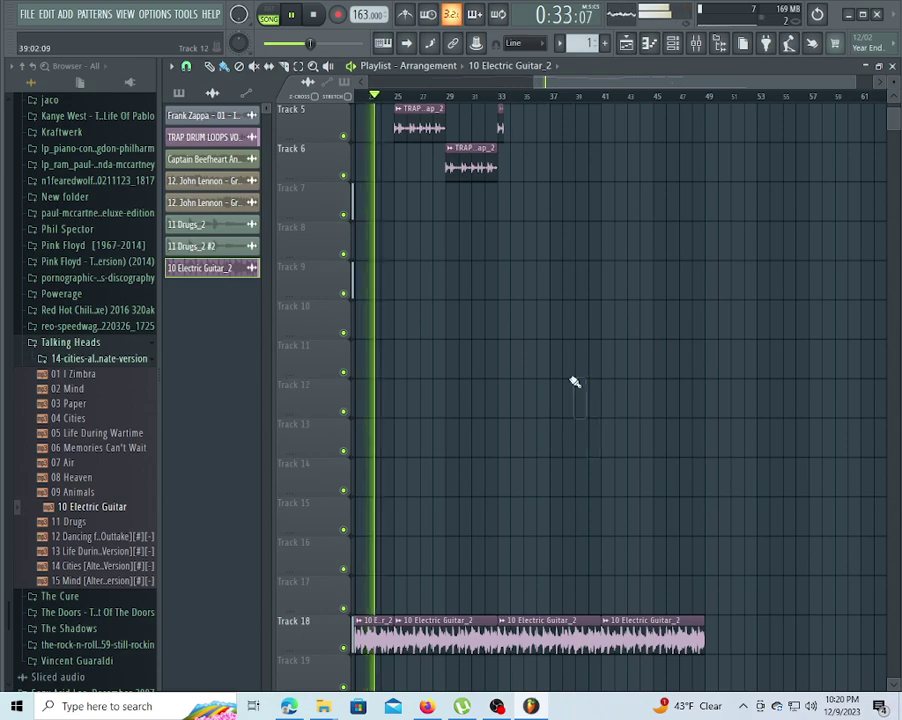
pyautogui.moveTo(587, 88); pyautogui.dragTo(418, 87)
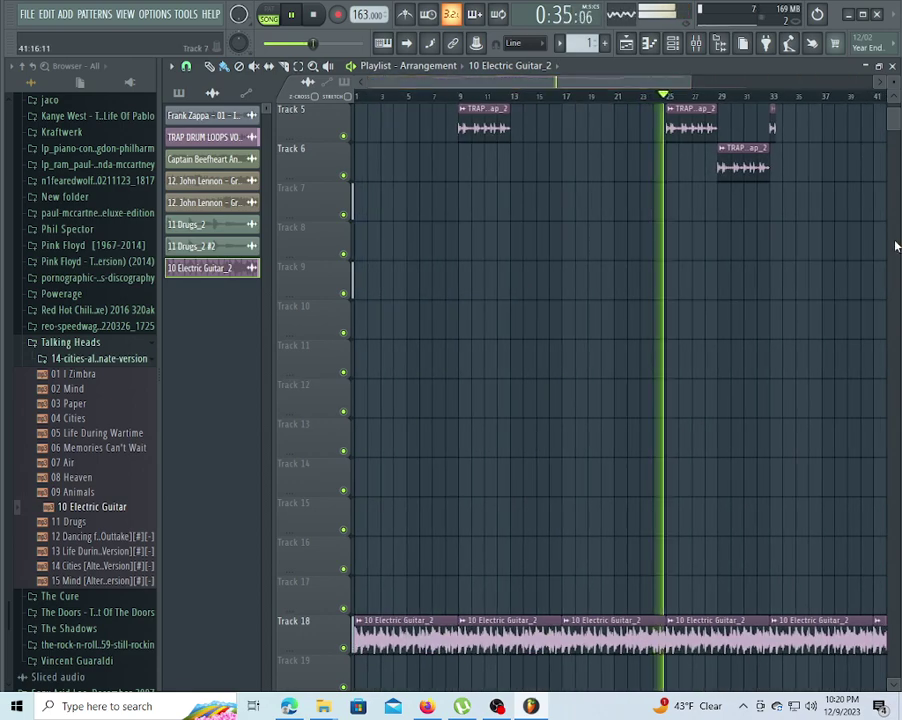
# Shorten the bar 25 guitar clip on Track 18 to start at bar 27, and delete the guitar clip just before it.
pyautogui.scroll(5, 805, 105)
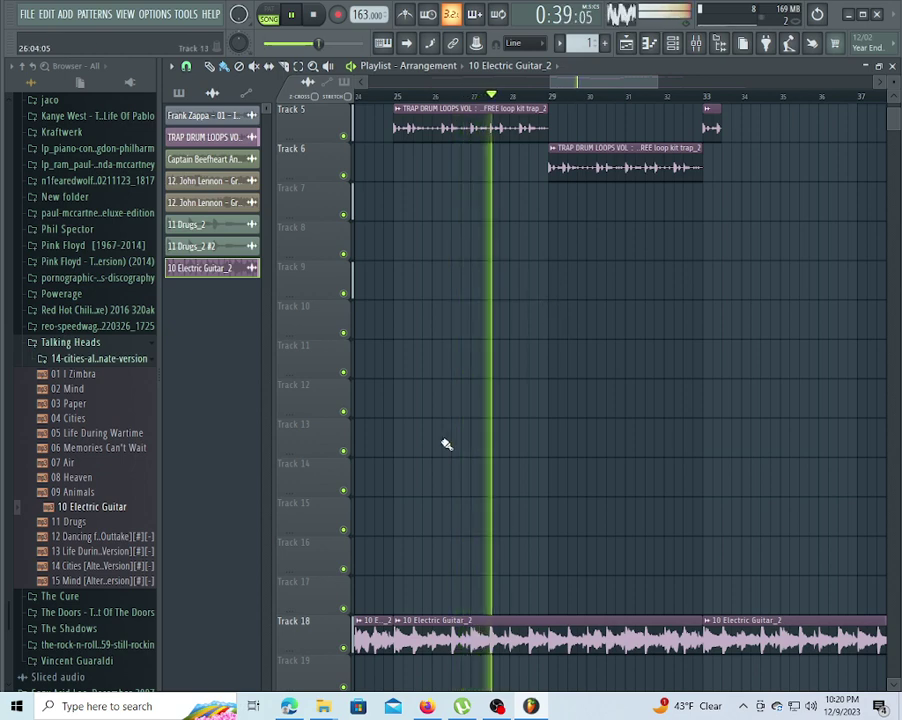
pyautogui.moveTo(395, 645); pyautogui.dragTo(477, 648)
pyautogui.rightClick(390, 635)
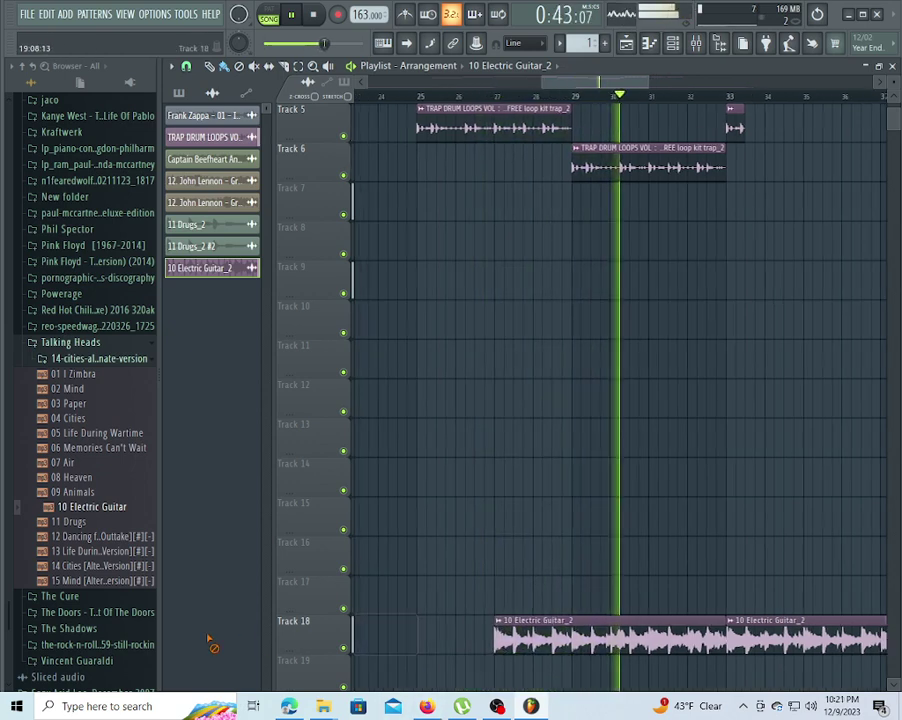
# Place the six-bar guitar clip on Track 14 at bar 1 and delete the eight-bar clip on Track 18 at bar 1.
pyautogui.moveTo(765, 640); pyautogui.dragTo(110, 462)
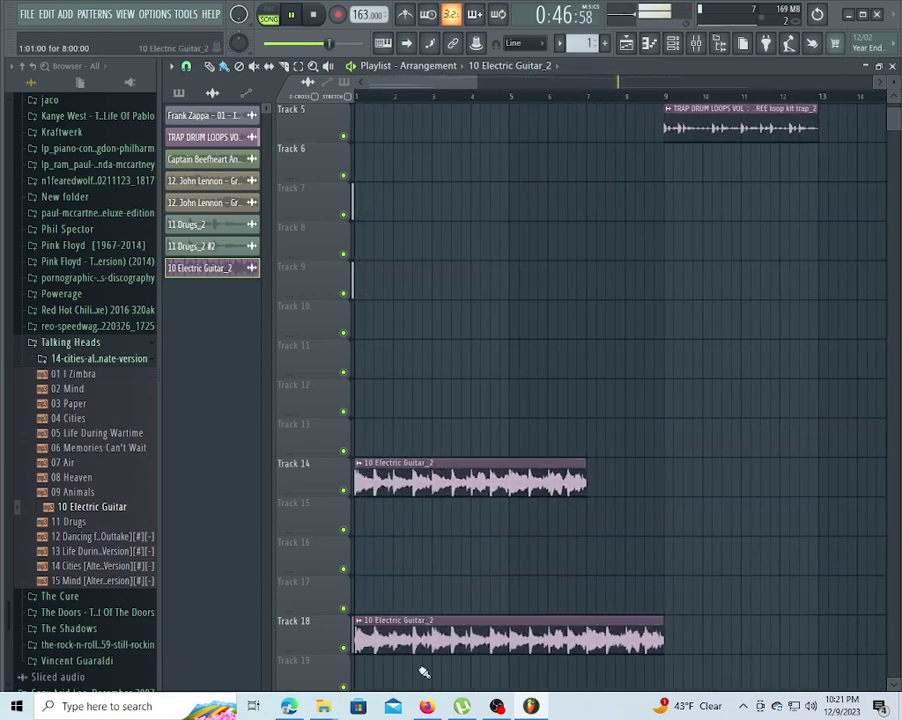
pyautogui.rightClick(480, 648)
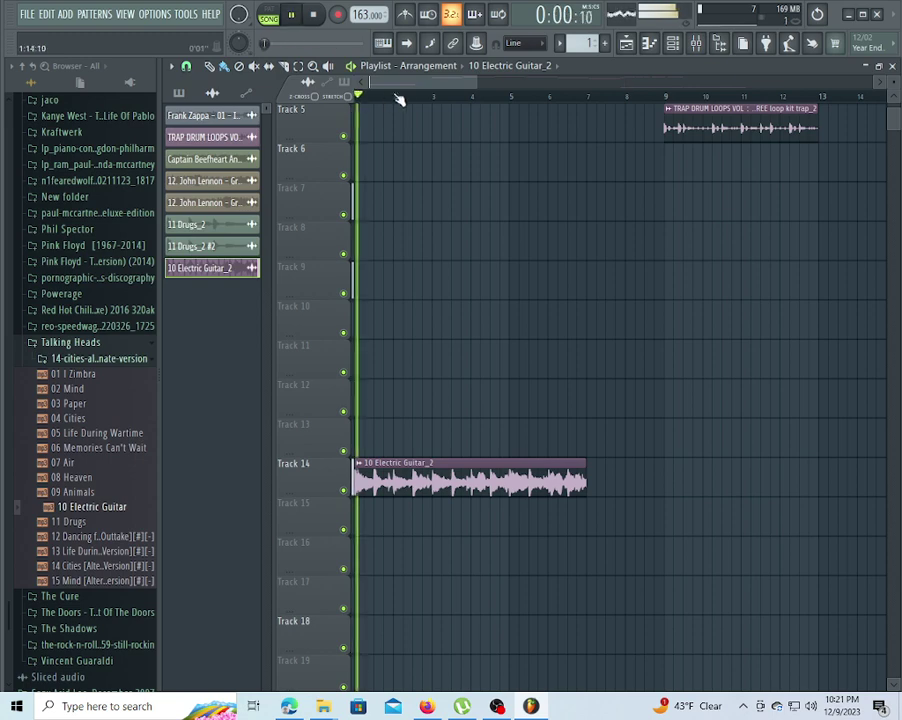
# Add a 10 Electric Guitar_2 clip on Track 13 at bar 7 and shorten it to two bars, ending at bar 9.
pyautogui.scroll(1, 572, 487)
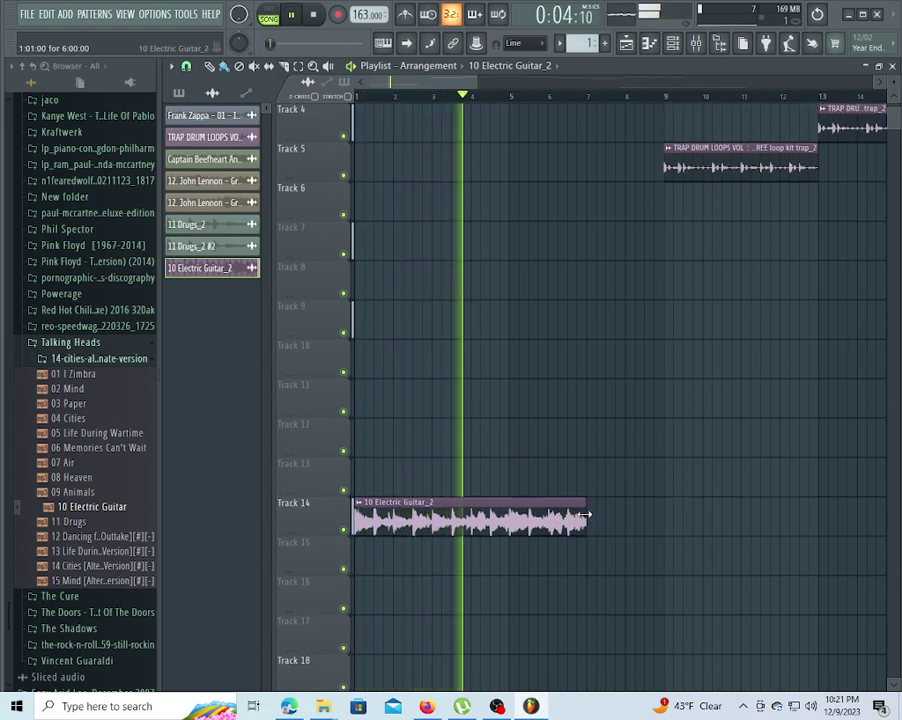
pyautogui.click(592, 474)
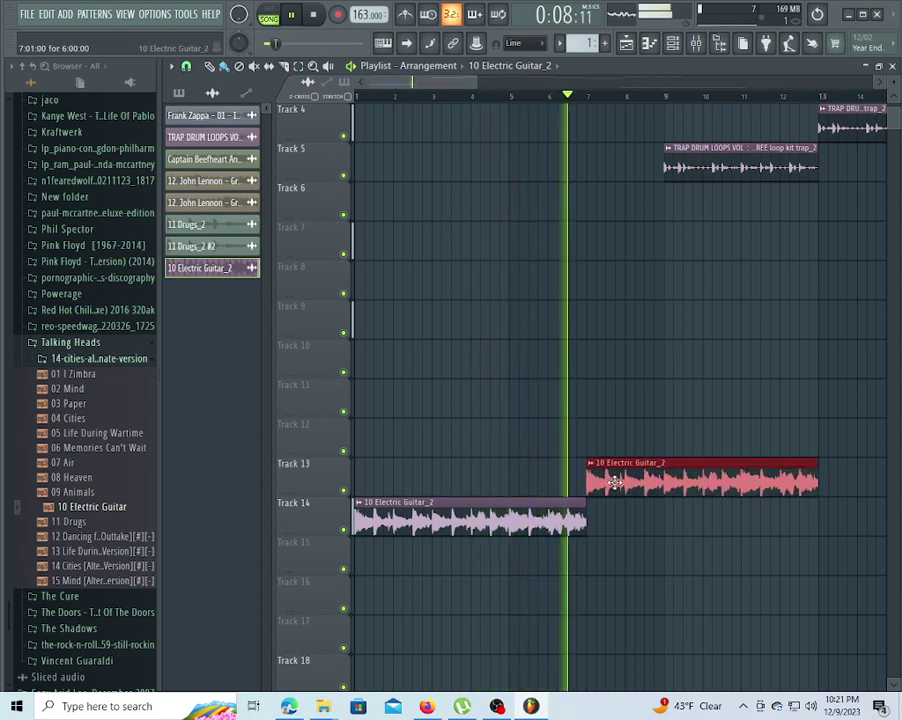
pyautogui.scroll(3, 586, 414)
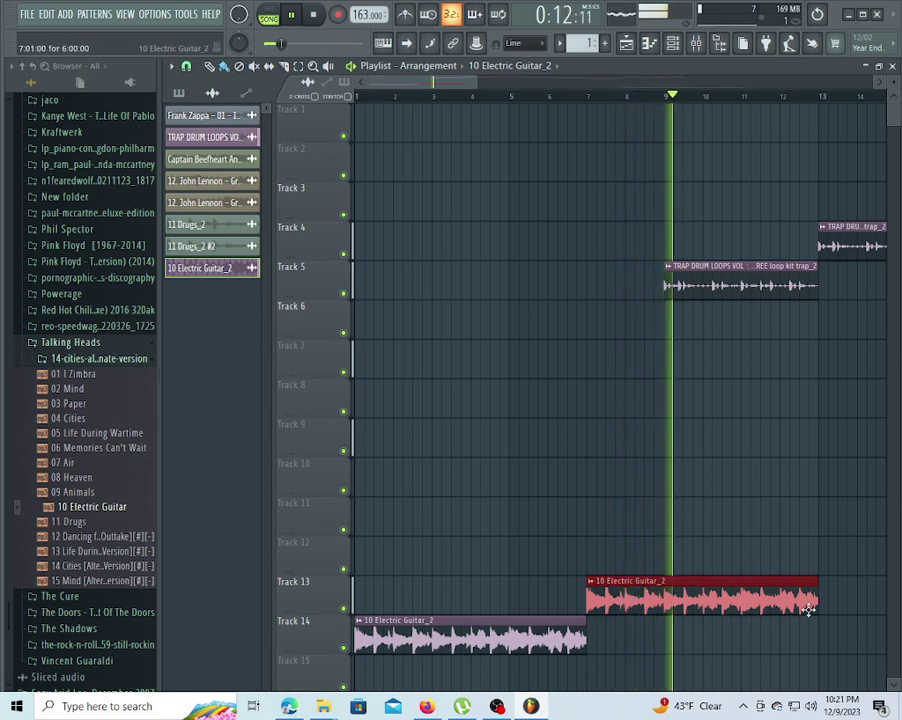
pyautogui.press('space')
pyautogui.moveTo(812, 603); pyautogui.dragTo(752, 604)
pyautogui.moveTo(697, 593); pyautogui.dragTo(660, 593)
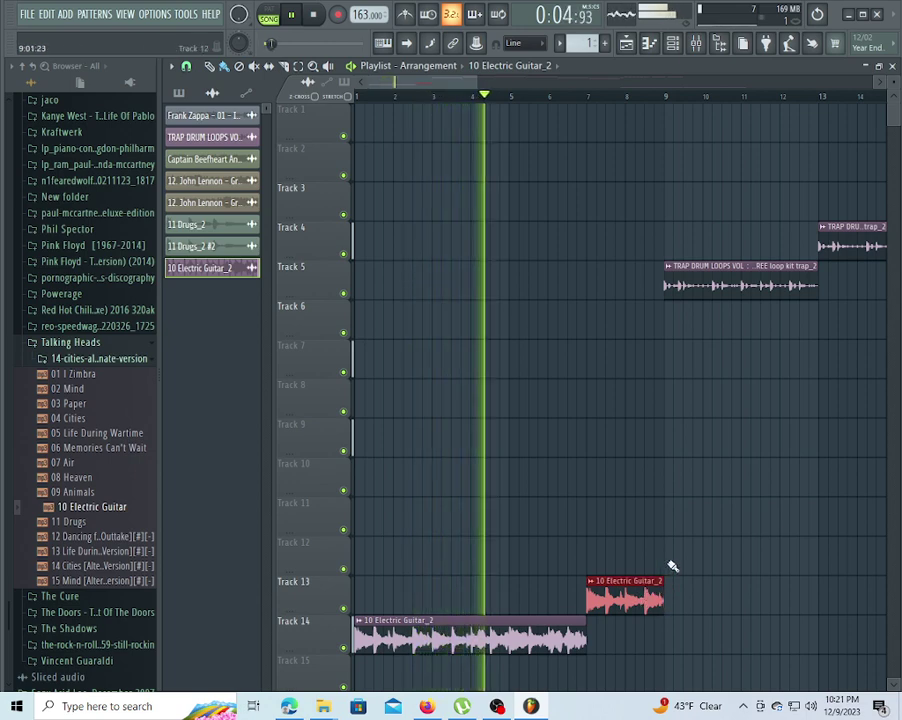
# Place a two-bar copy of the shortened guitar clip on Track 12 at bar 9.
pyautogui.click(668, 559)
pyautogui.rightClick(688, 568)
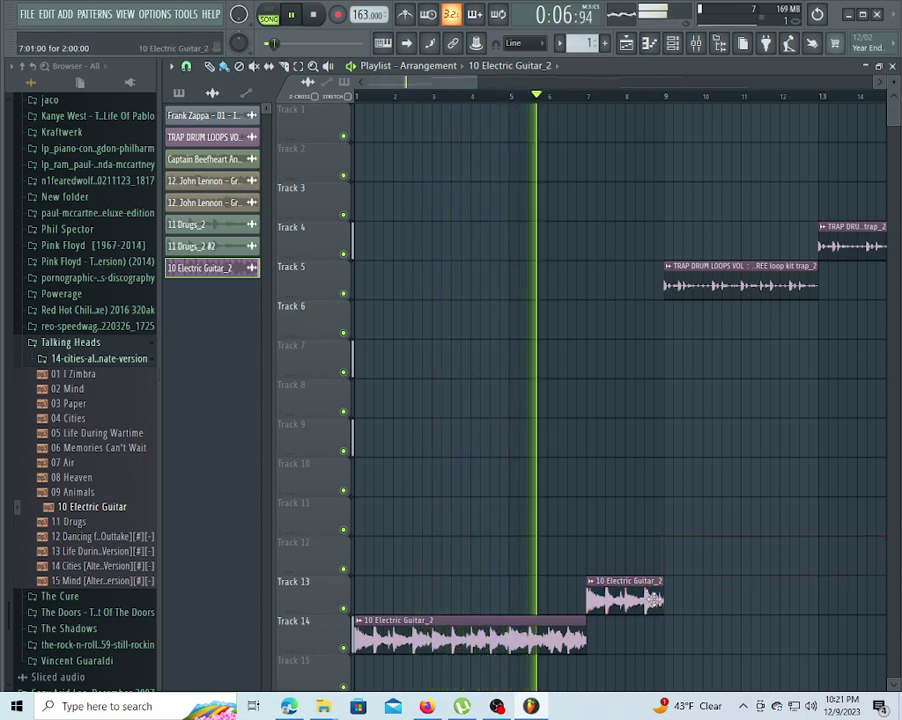
pyautogui.click(670, 563)
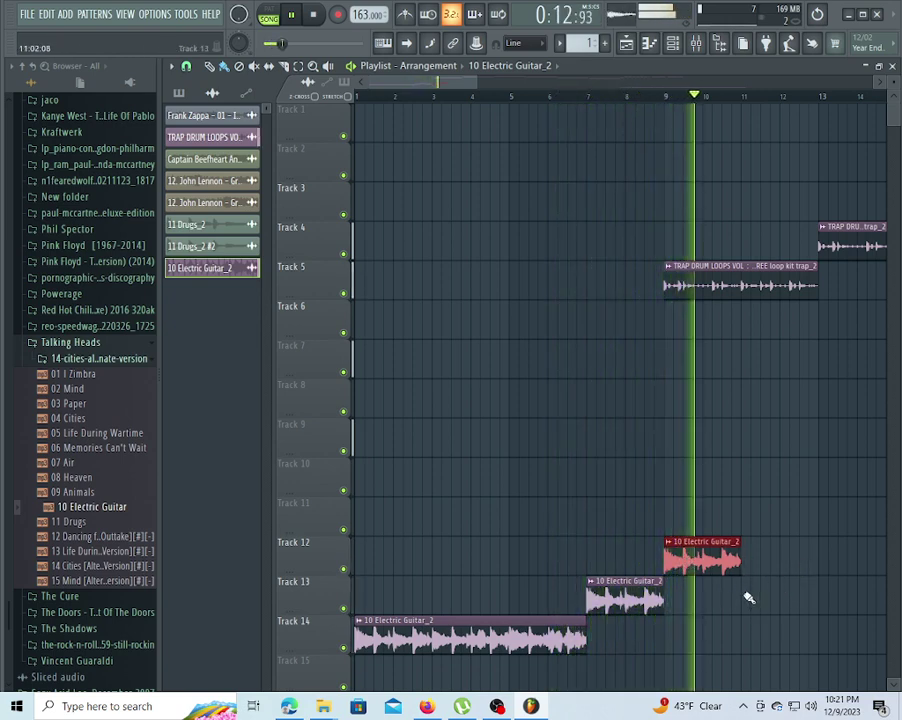
# Fill Track 13 from bar 11 to bar 17 with two-bar guitar clips and place one on Track 12 at bar 17.
pyautogui.moveTo(744, 594)
pyautogui.mouseDown()
pyautogui.moveTo(822, 593)
pyautogui.moveTo(900, 614)
pyautogui.mouseUp()
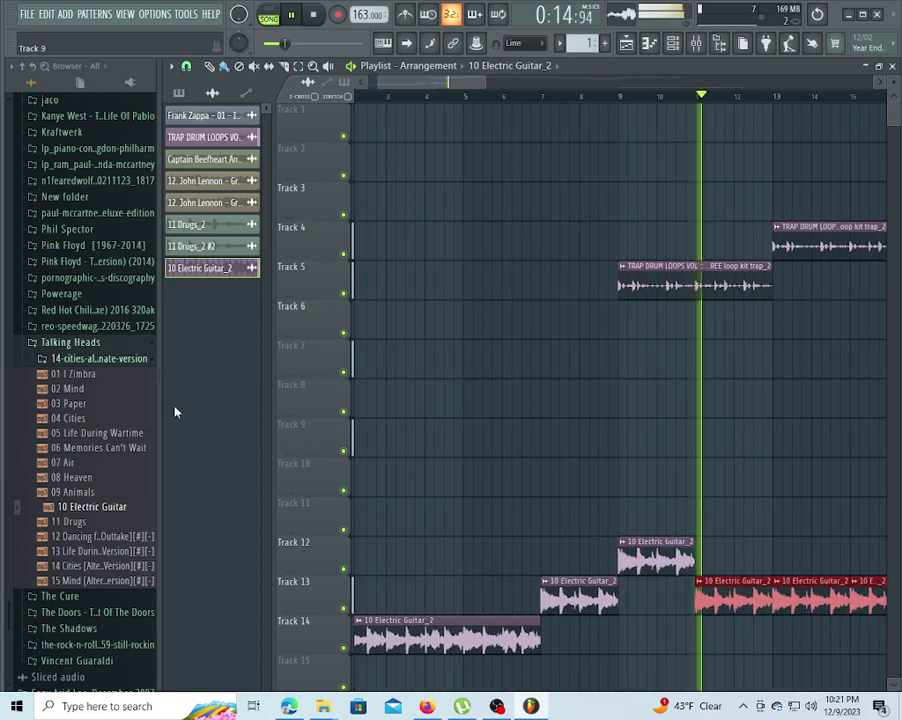
pyautogui.moveTo(410, 85)
pyautogui.mouseDown()
pyautogui.moveTo(508, 122)
pyautogui.moveTo(498, 125)
pyautogui.mouseUp()
pyautogui.click(492, 556)
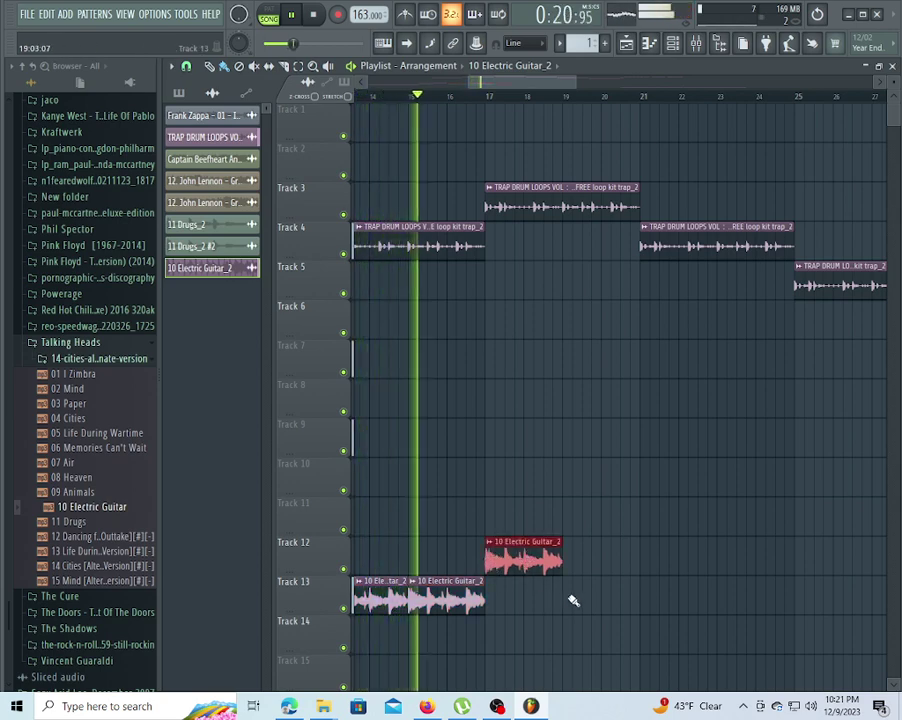
# Paint three two-bar guitar clips on Track 13 from bar 19 to 25 and three on Track 12 from bar 25 to 31.
pyautogui.moveTo(568, 597)
pyautogui.mouseDown()
pyautogui.moveTo(734, 604)
pyautogui.moveTo(710, 600)
pyautogui.mouseUp()
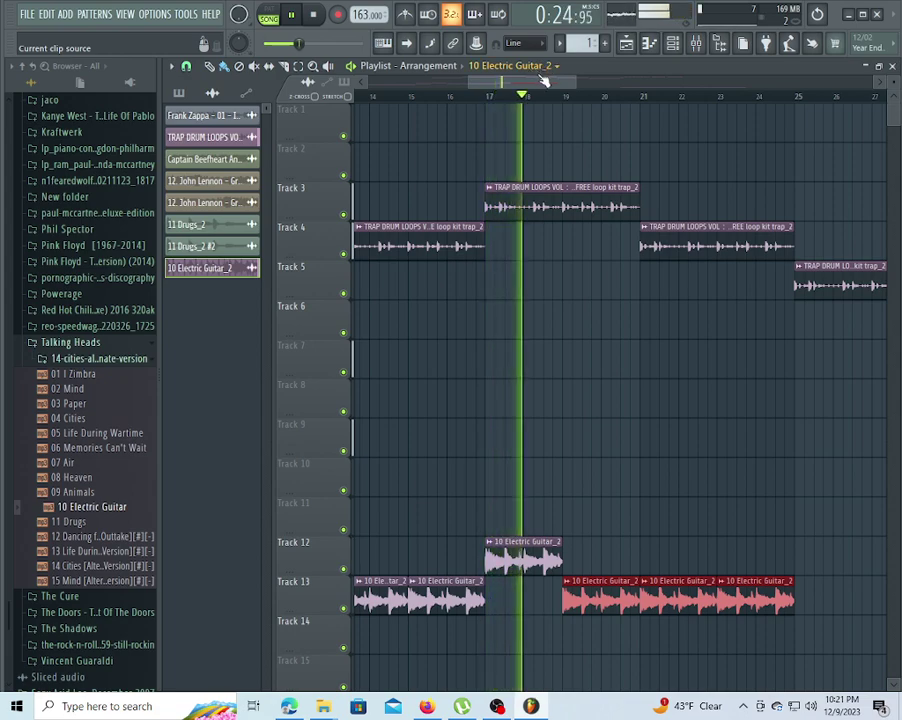
pyautogui.moveTo(537, 75); pyautogui.dragTo(586, 84)
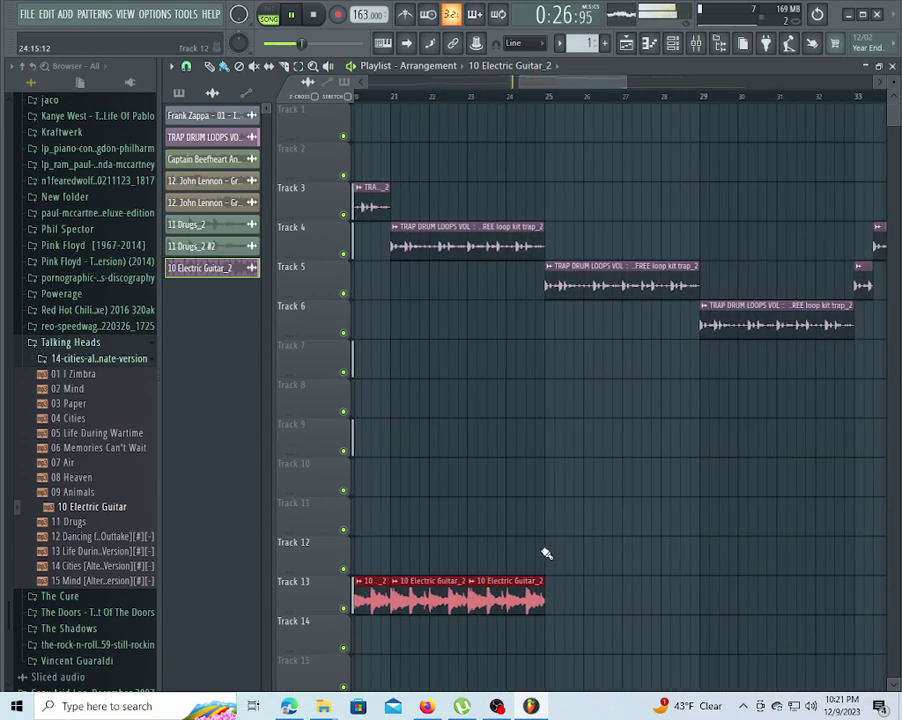
pyautogui.moveTo(549, 553); pyautogui.dragTo(760, 550)
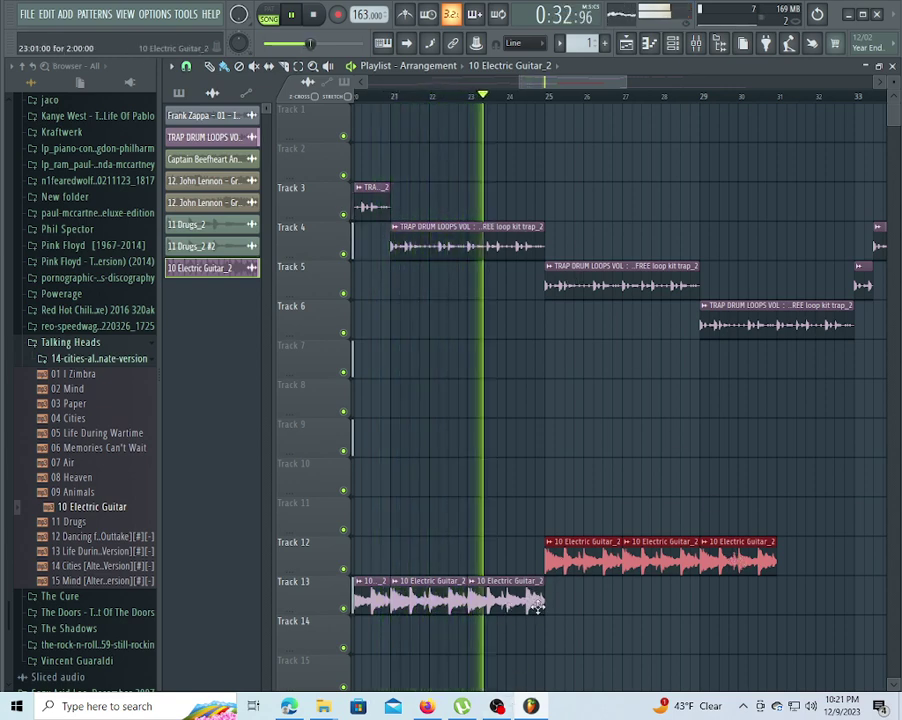
# Shorten Track 13's last guitar clip to end at bar 24 and add a one-bar guitar clip made unique on Track 14 at bar 24.
pyautogui.moveTo(538, 603); pyautogui.dragTo(515, 594)
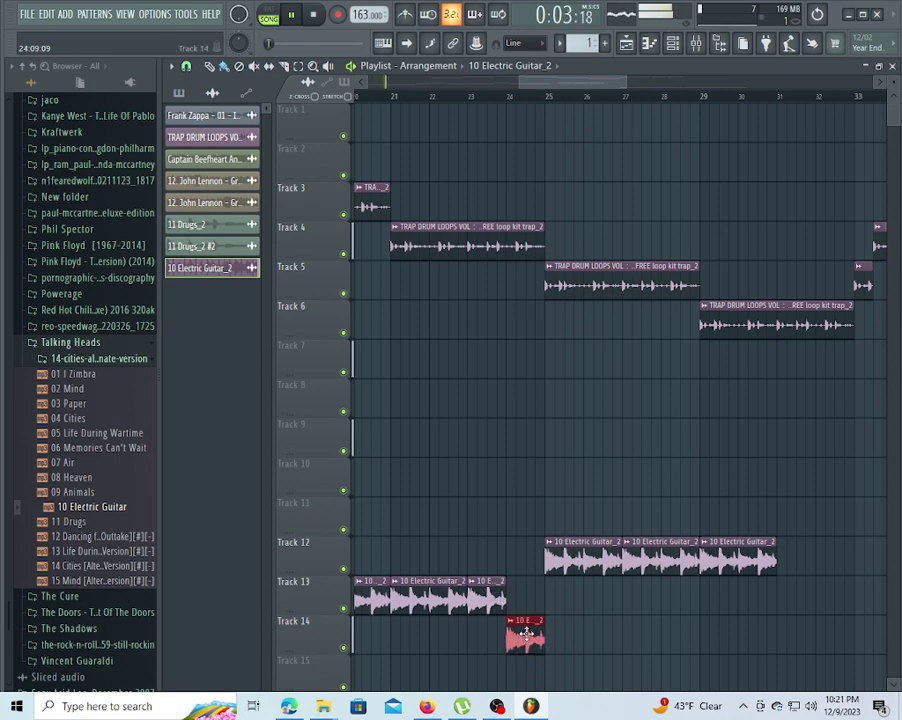
pyautogui.click(508, 622)
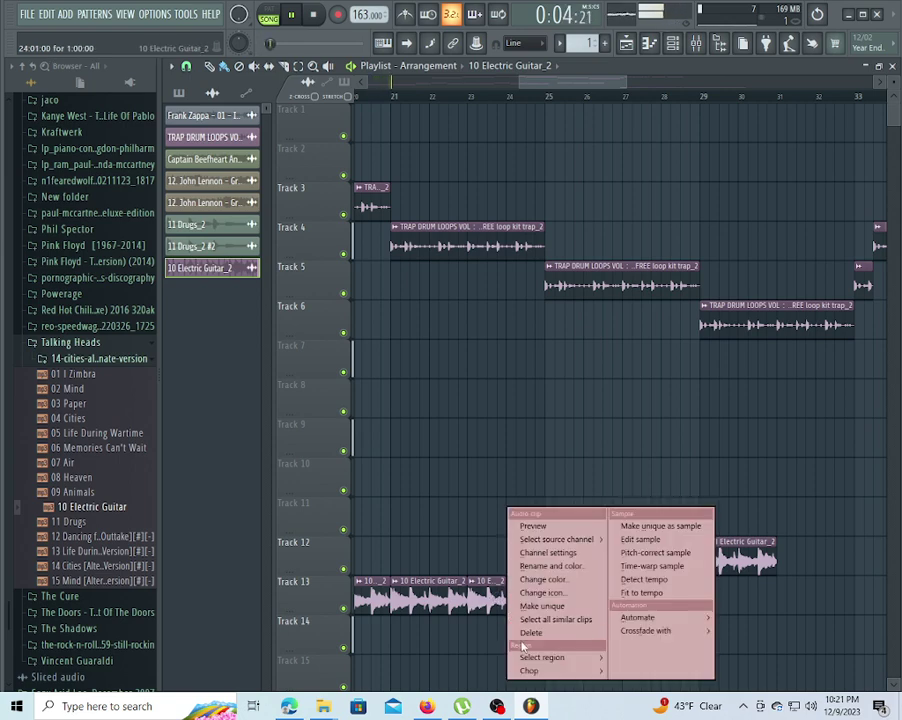
pyautogui.click(546, 606)
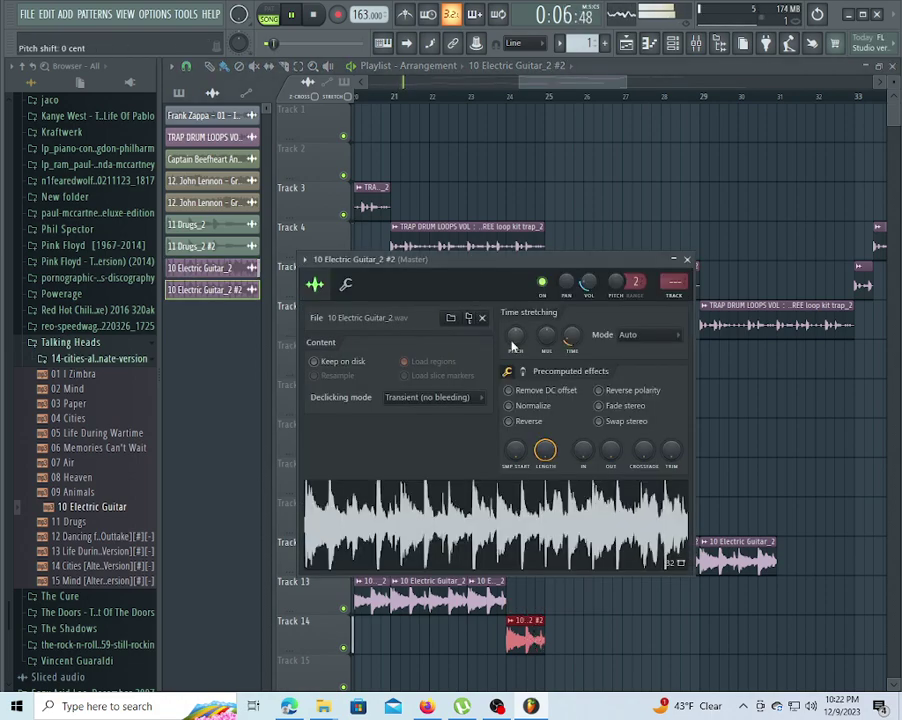
pyautogui.click(445, 97)
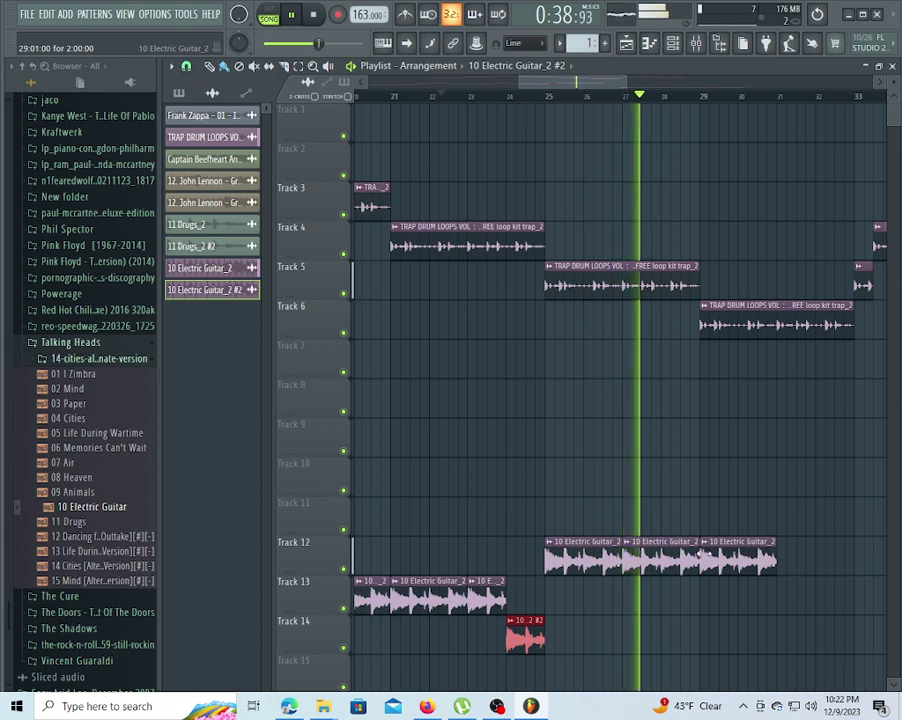
# Replace Track 12's bar 29 clip with 10 Electric Guitar_2 #2 extended to bar 32, and add a one-bar copy on Track 13 at bar 32.
pyautogui.rightClick(710, 556)
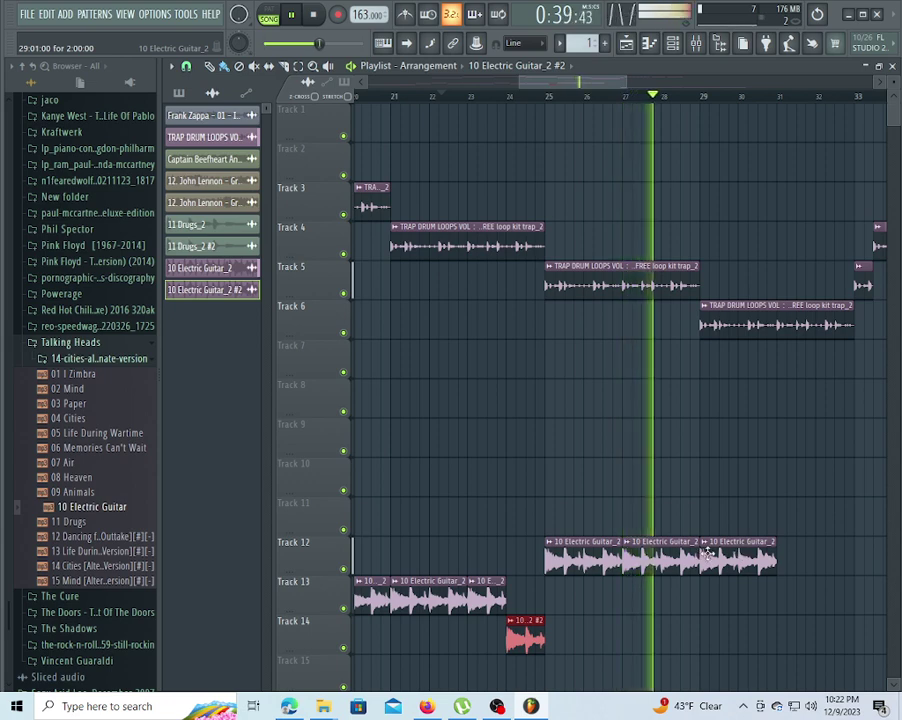
pyautogui.click(783, 567)
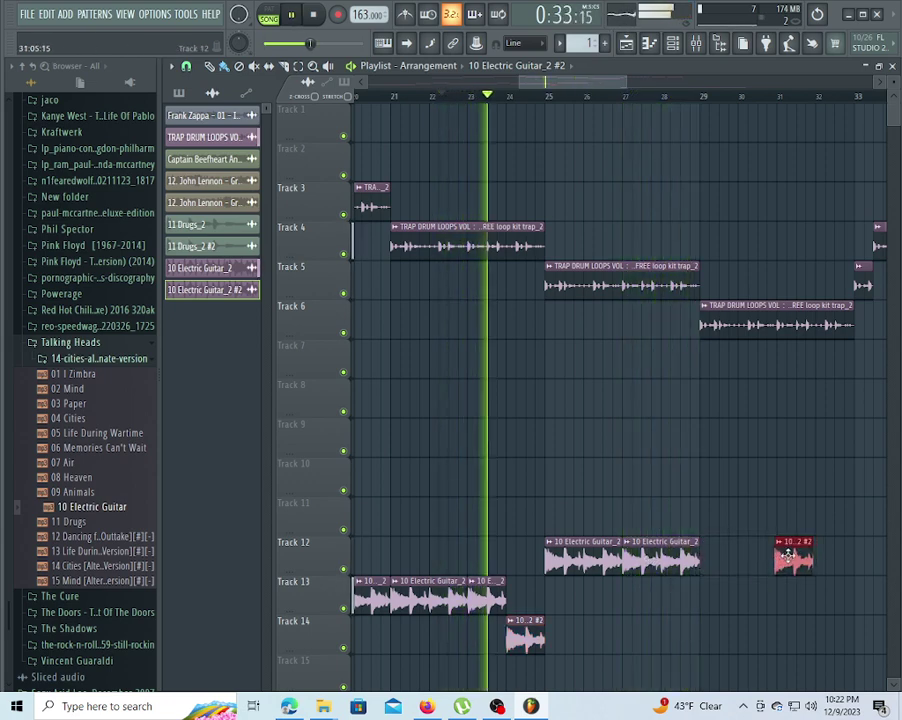
pyautogui.moveTo(776, 552); pyautogui.dragTo(704, 552)
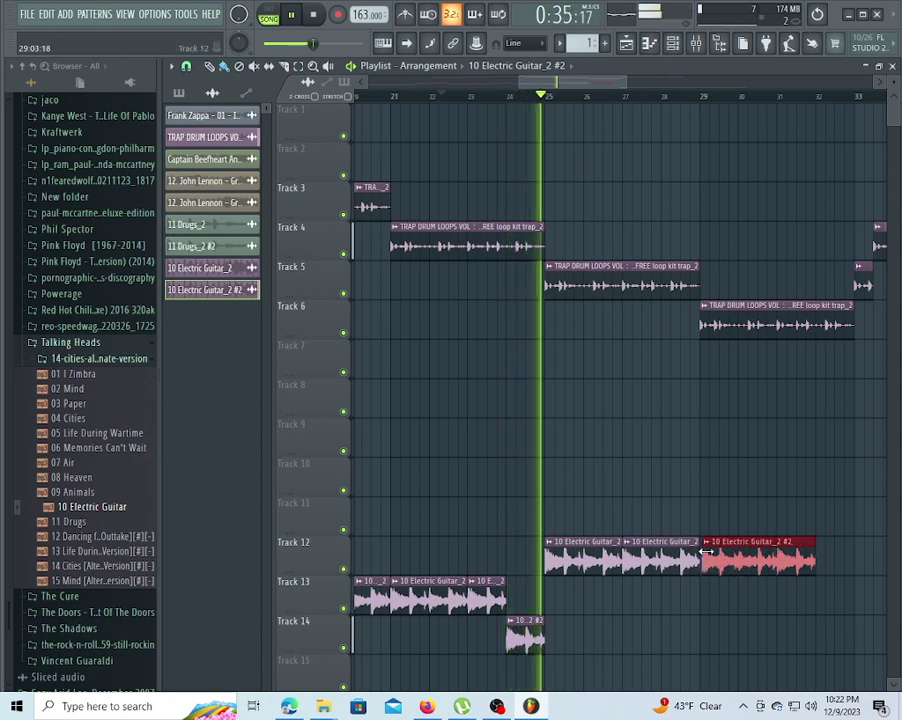
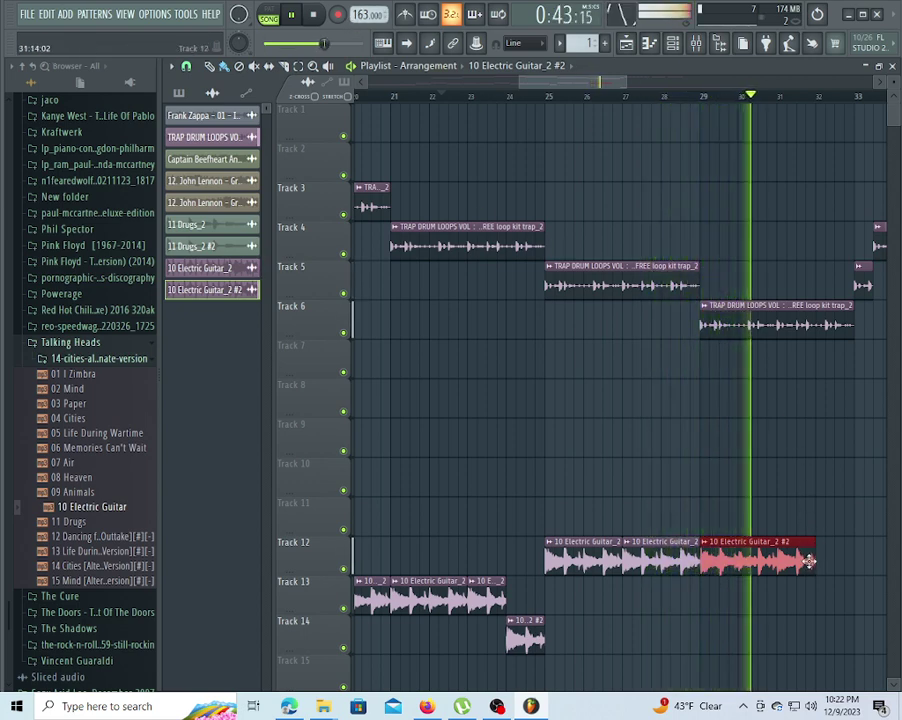
pyautogui.click(830, 597)
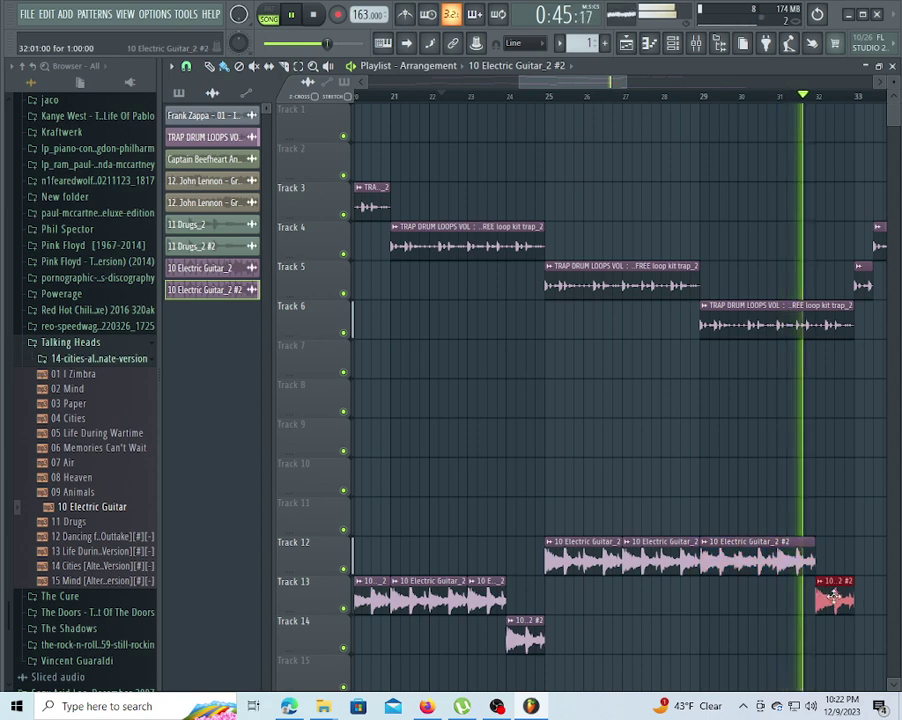
pyautogui.click(860, 632)
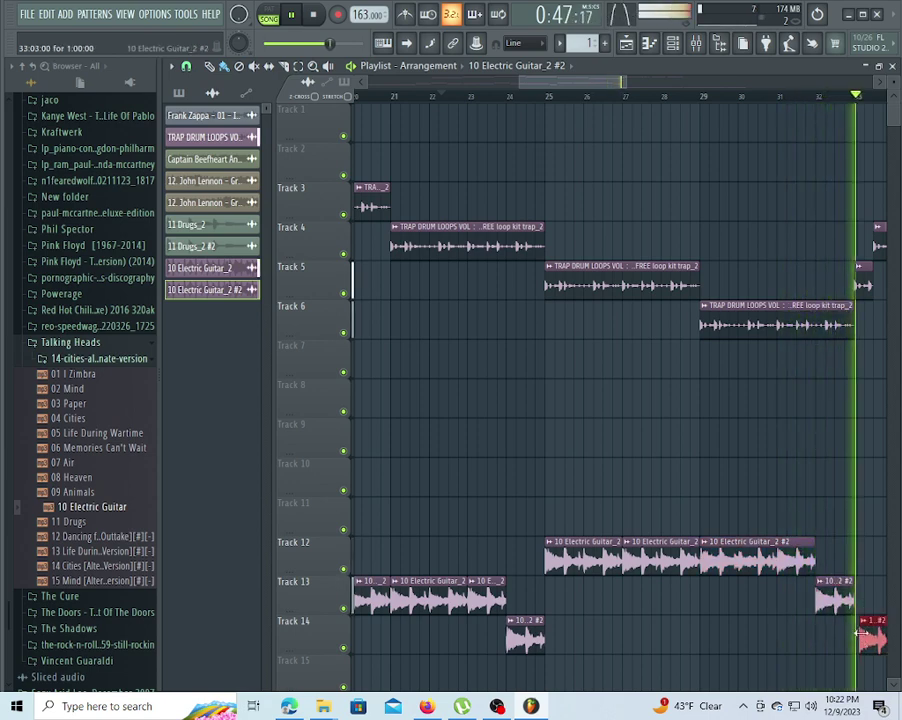
pyautogui.moveTo(879, 631); pyautogui.dragTo(874, 630)
pyautogui.rightClick(876, 632)
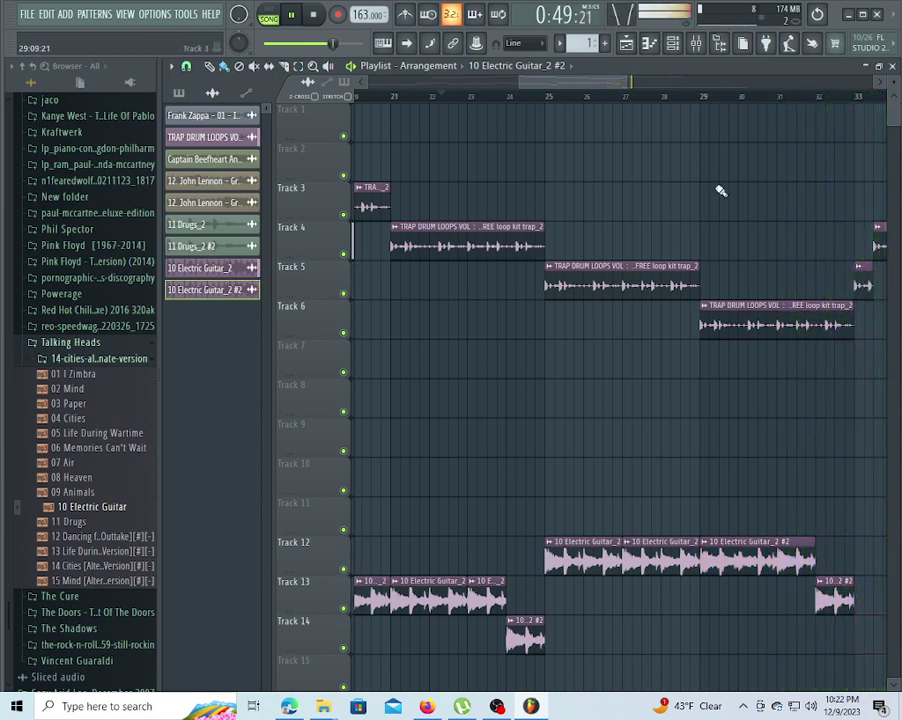
# Play the arrangement from bar 25 and review how the drum loops and guitar clips line up across the whole song.
pyautogui.click(575, 104)
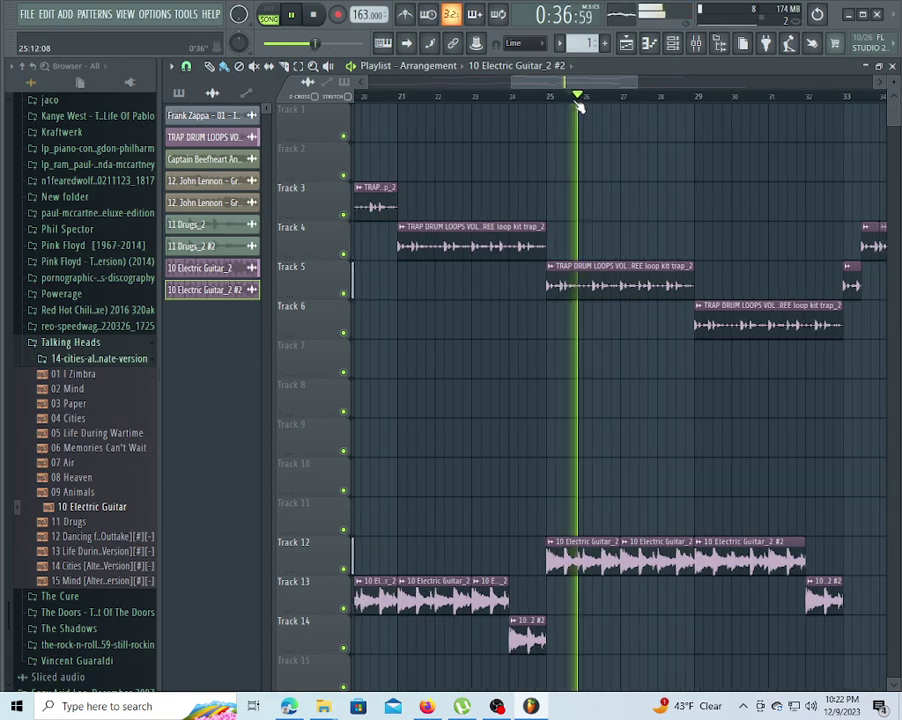
pyautogui.scroll(-5, 590, 104)
pyautogui.scroll(3, 718, 108)
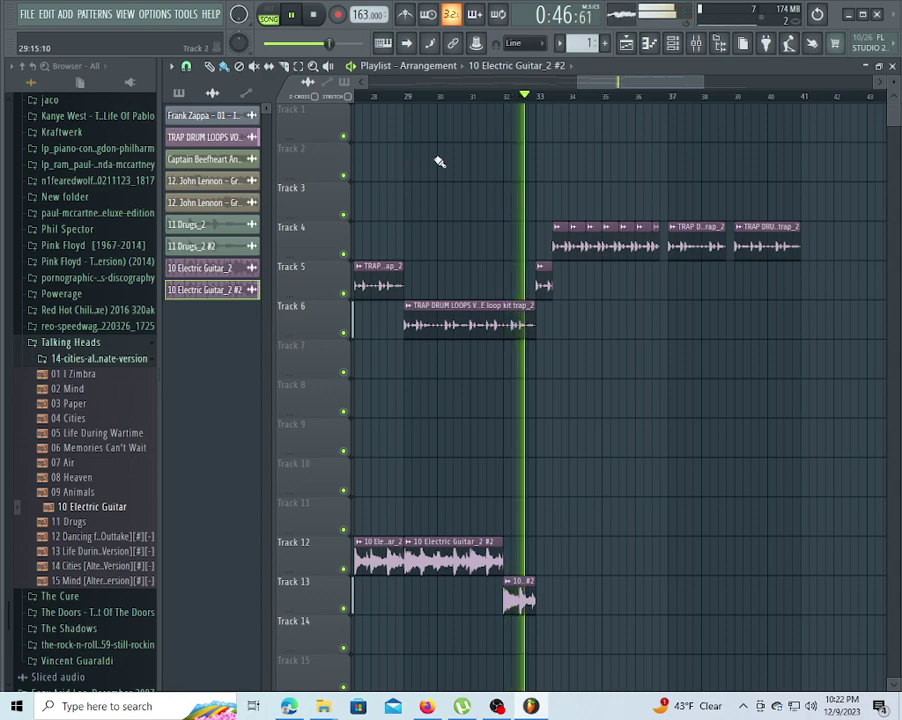
pyautogui.scroll(-1, 378, 99)
pyautogui.scroll(-2, 378, 99)
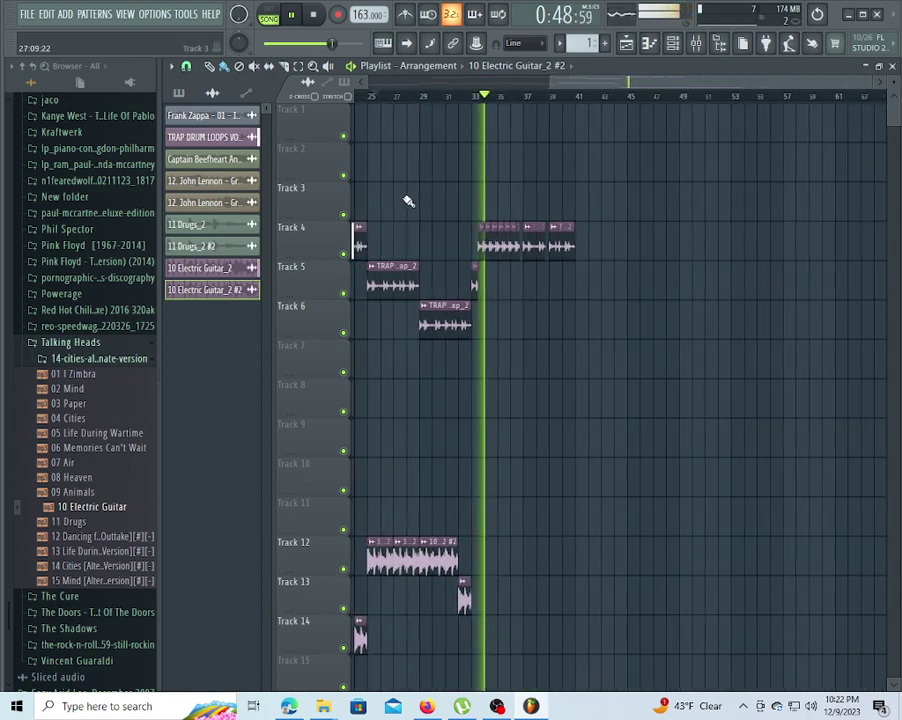
pyautogui.scroll(-6, 407, 200)
pyautogui.scroll(5, 620, 290)
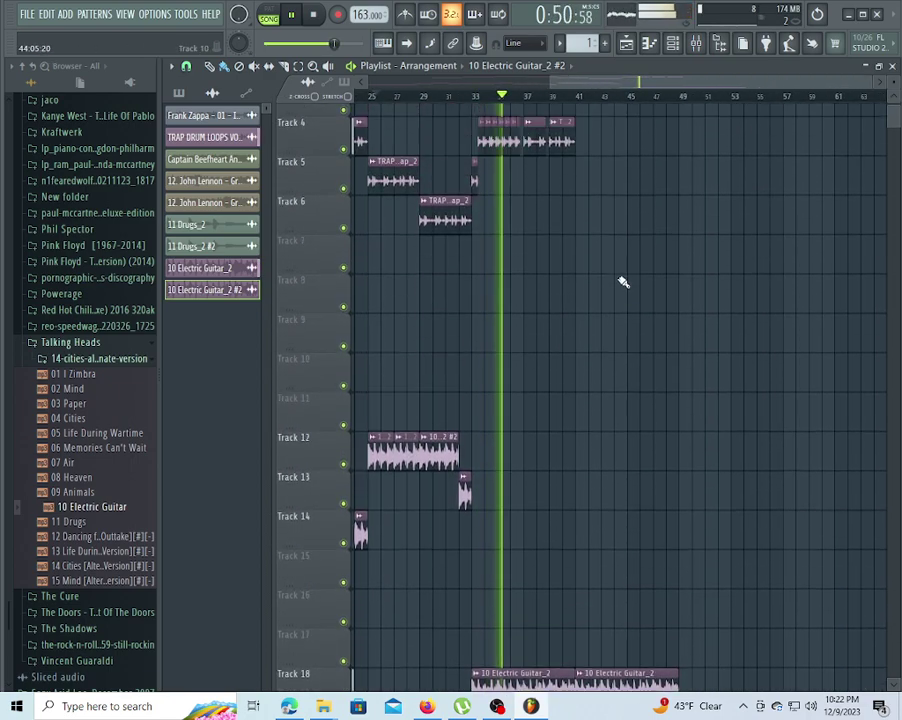
pyautogui.moveTo(594, 89); pyautogui.dragTo(258, 124)
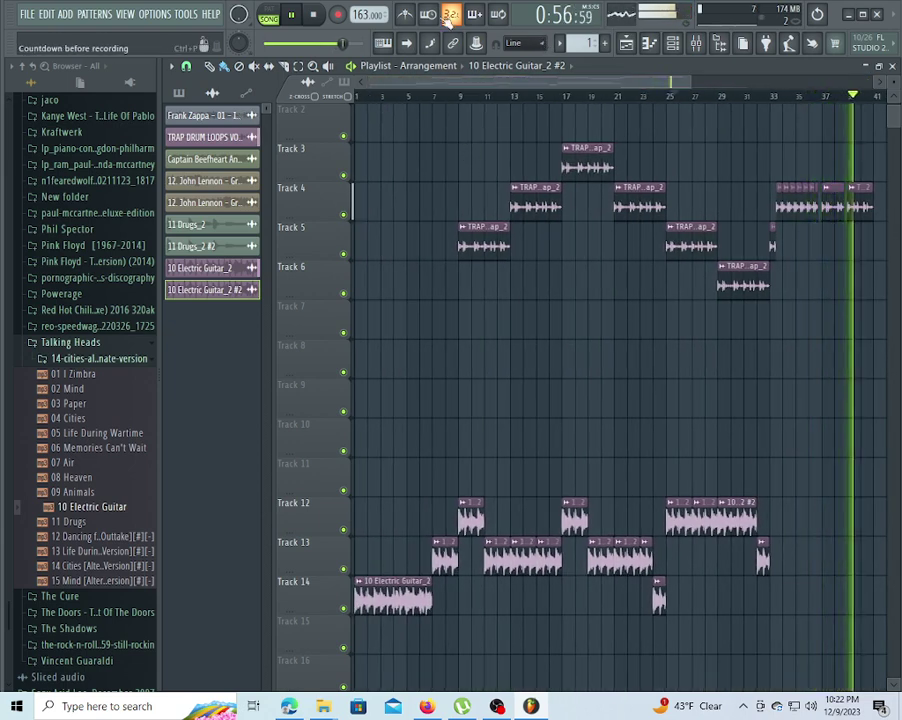
# Try project tempos of 140 and 147 BPM, restretching all channels each time, and audition the arrangement from bar 9.
pyautogui.moveTo(367, 15); pyautogui.dragTo(367, 14)
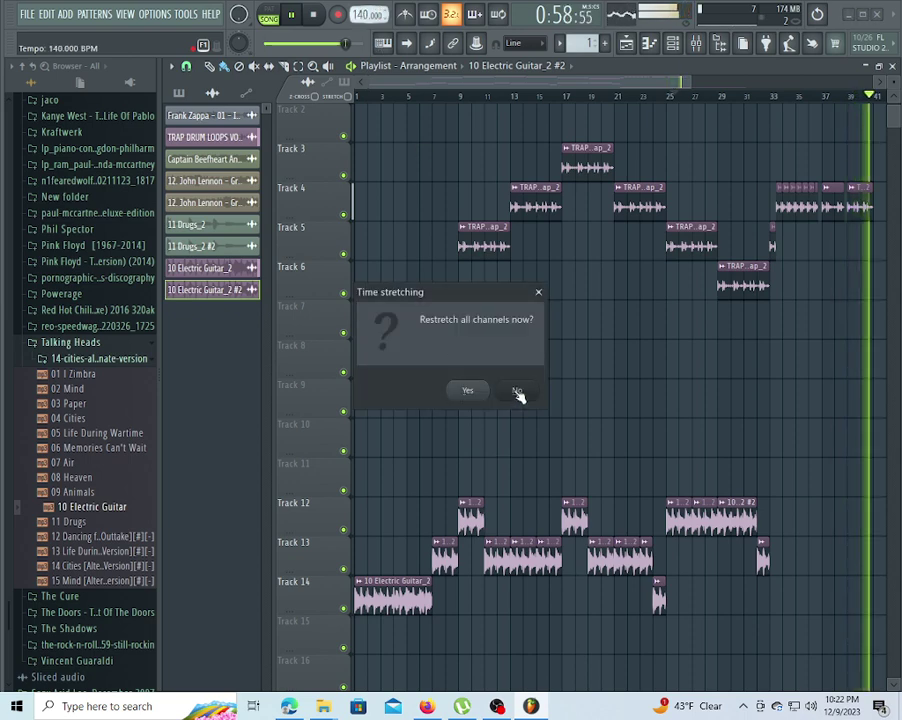
pyautogui.click(468, 391)
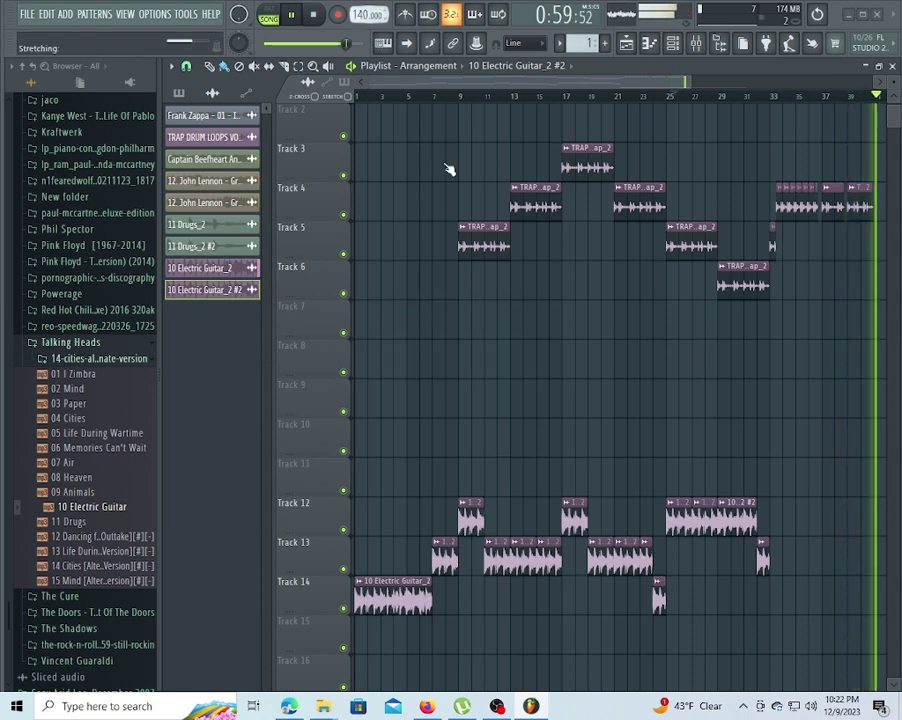
pyautogui.click(439, 97)
pyautogui.click(462, 97)
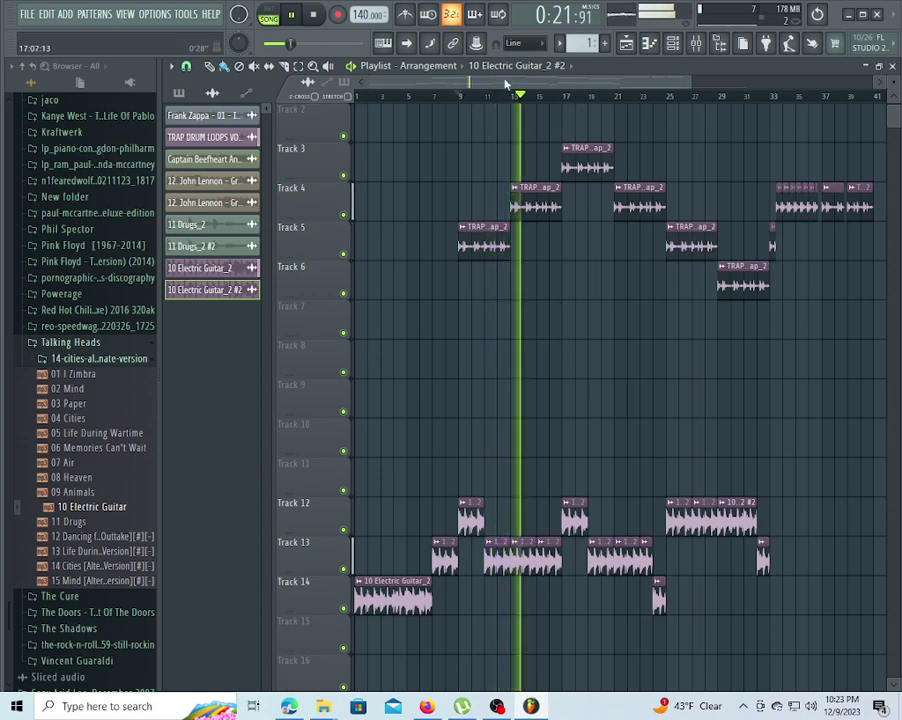
pyautogui.moveTo(367, 16); pyautogui.dragTo(367, 12)
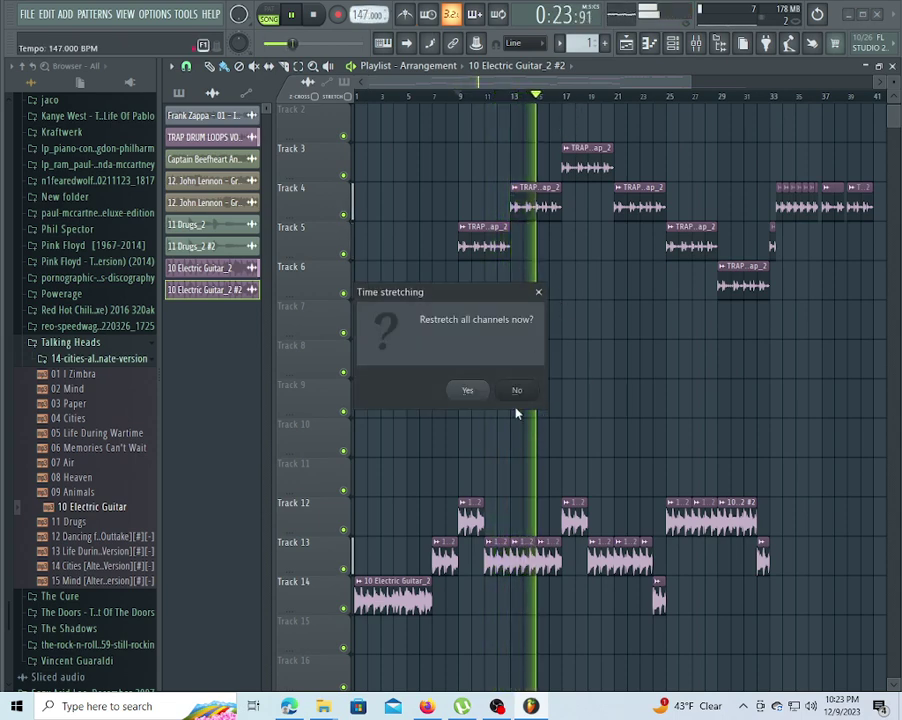
pyautogui.click(476, 391)
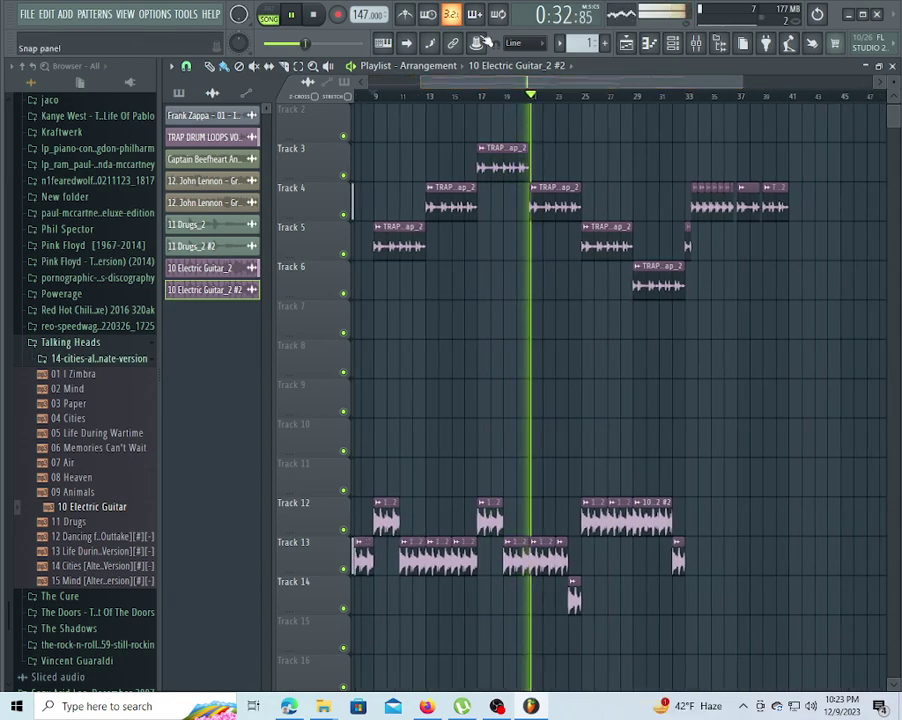
# Set the project tempo to 168 BPM with all channels restretched, and play the arrangement from bar 9 and from the beginning.
pyautogui.press('space')
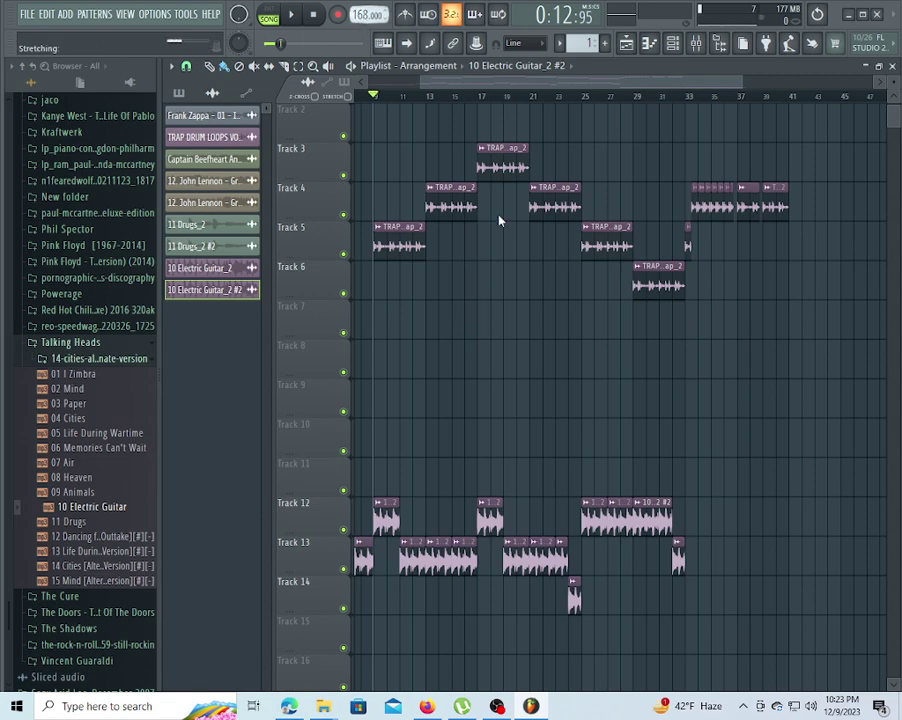
pyautogui.press('space')
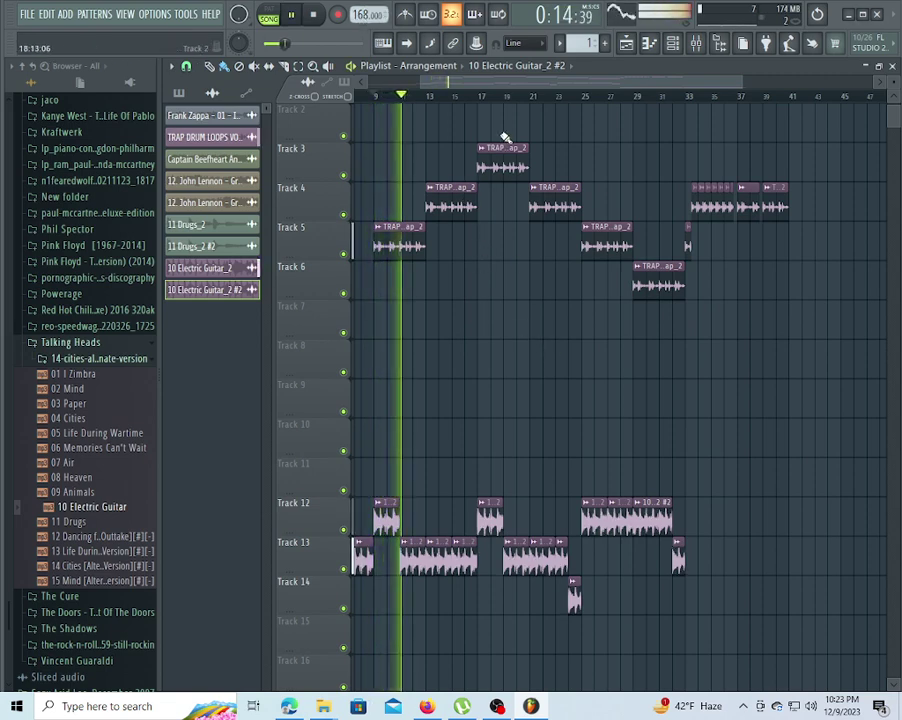
pyautogui.moveTo(448, 85); pyautogui.dragTo(440, 86)
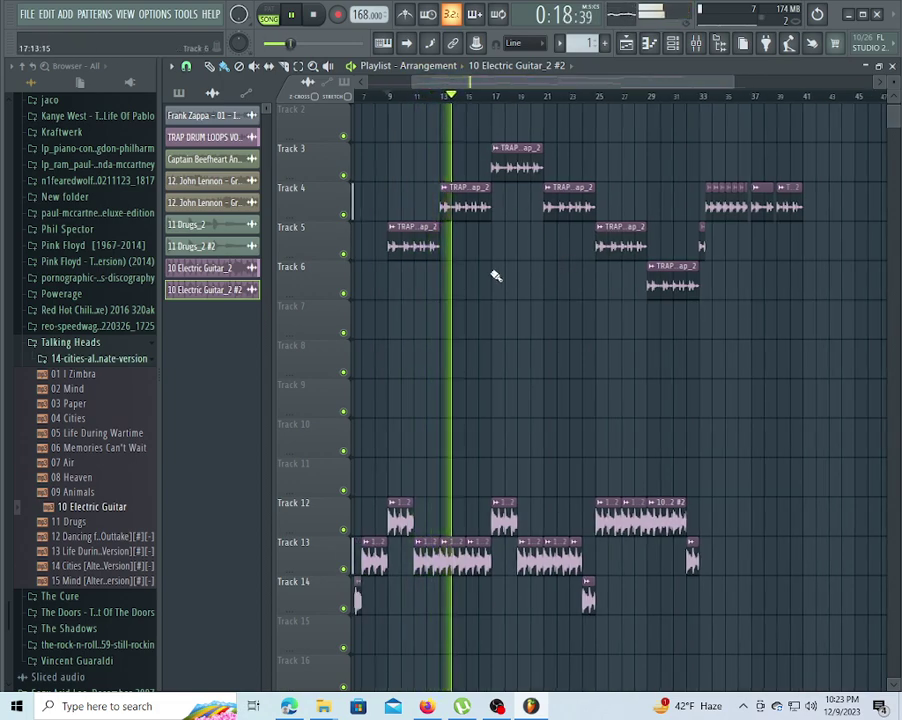
pyautogui.moveTo(382, 97); pyautogui.dragTo(248, 90)
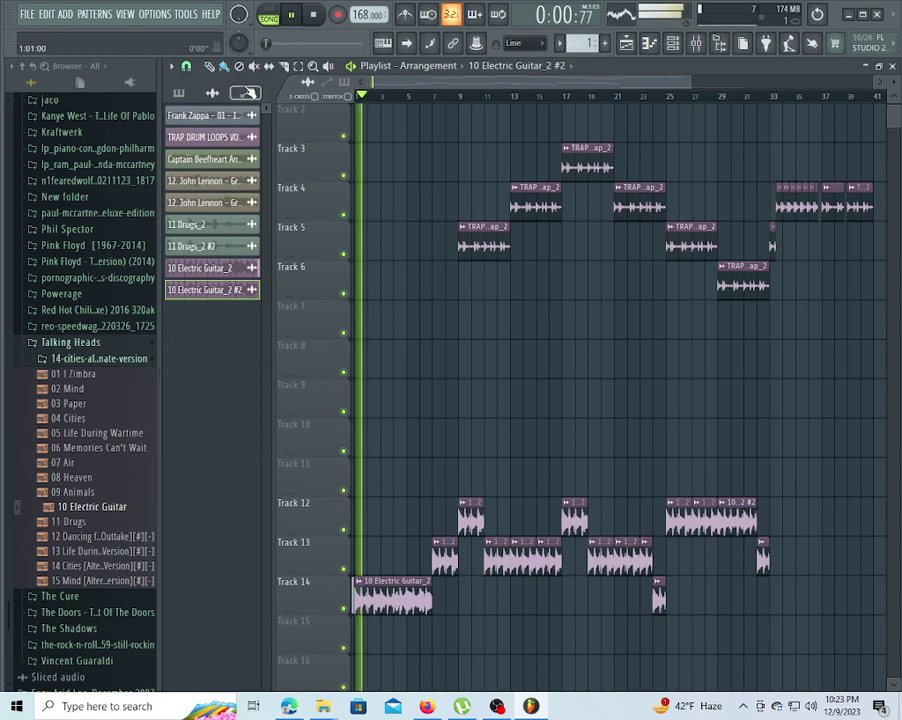
# Stop playback and open Hip Hop Drum Track - 100 Bpm - High Quality from the DRUMS folder in the audio editor.
pyautogui.scroll(15, 72, 352)
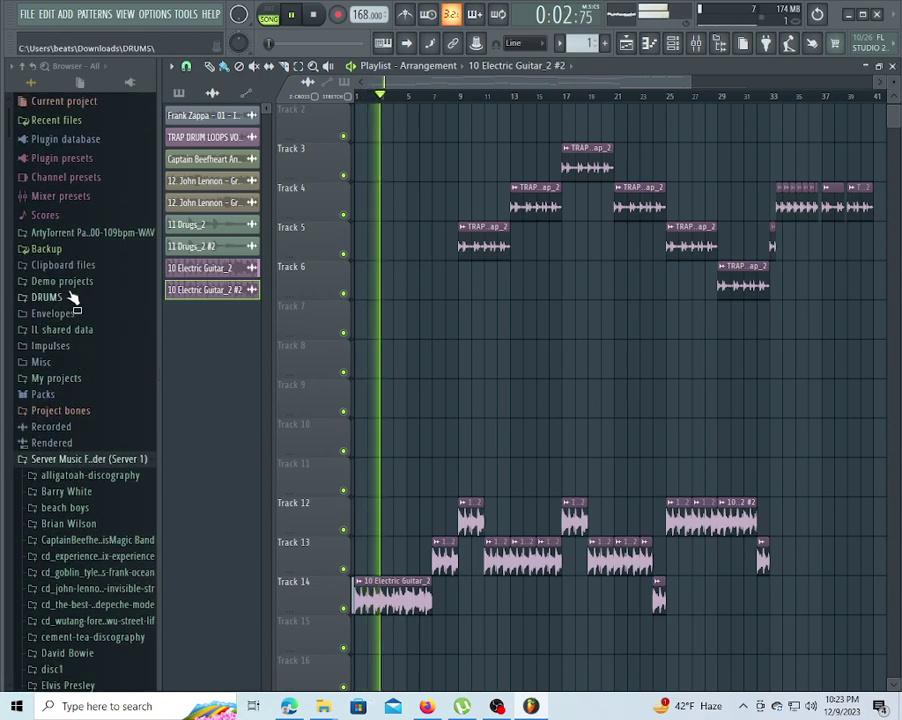
pyautogui.click(72, 296)
pyautogui.click(75, 342)
pyautogui.press('space')
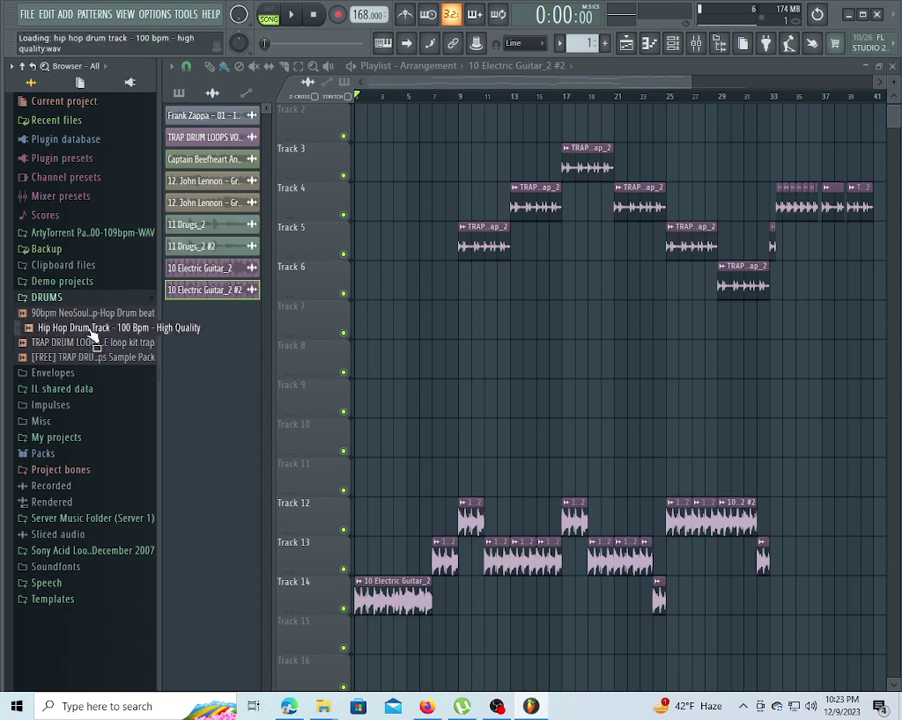
pyautogui.rightClick(95, 327)
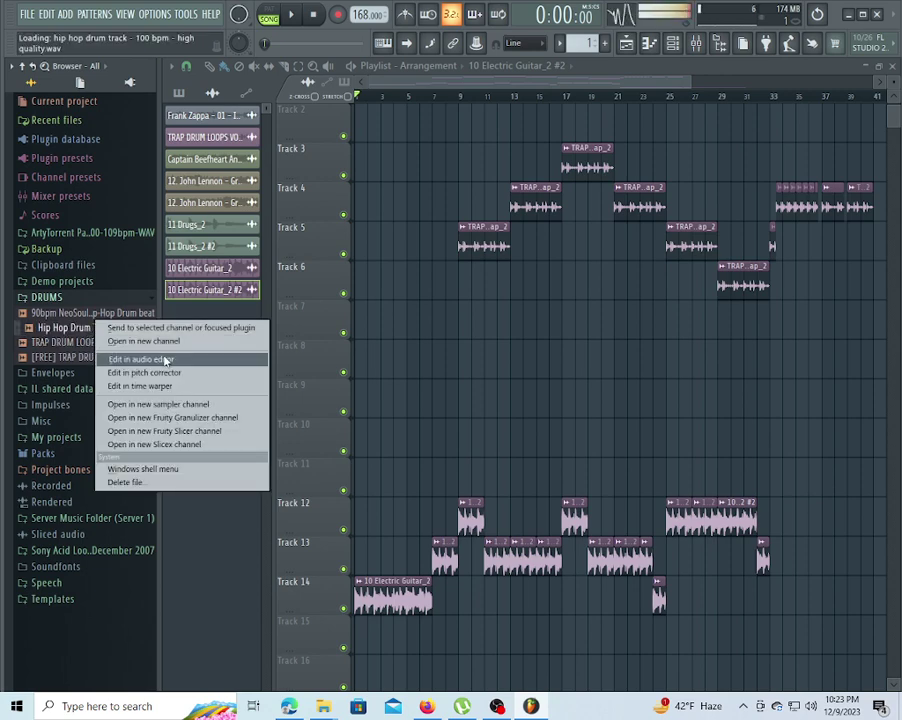
pyautogui.click(166, 360)
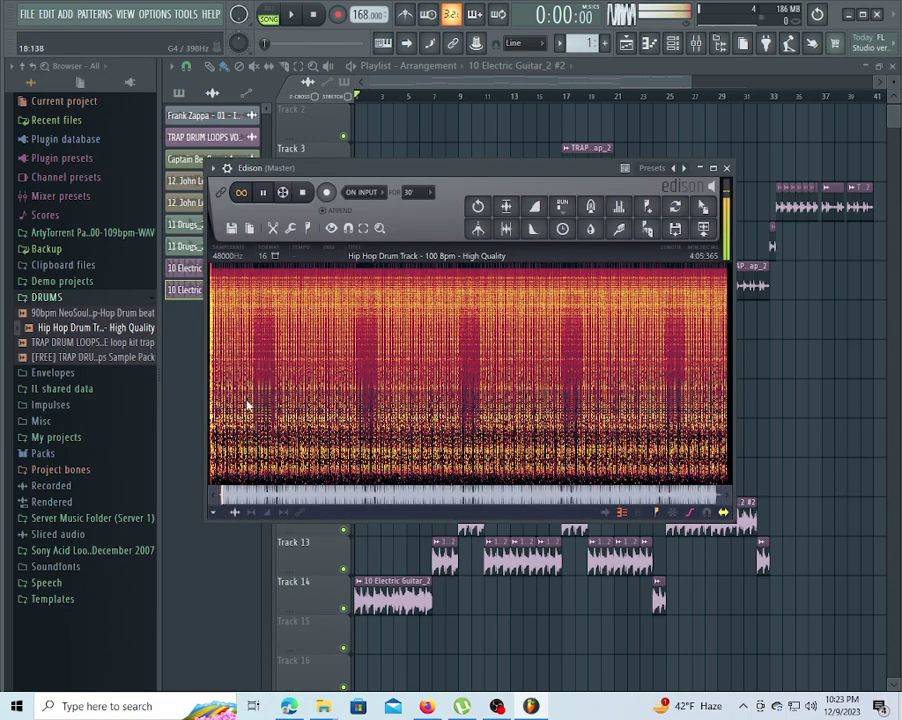
pyautogui.scroll(3, 230, 370)
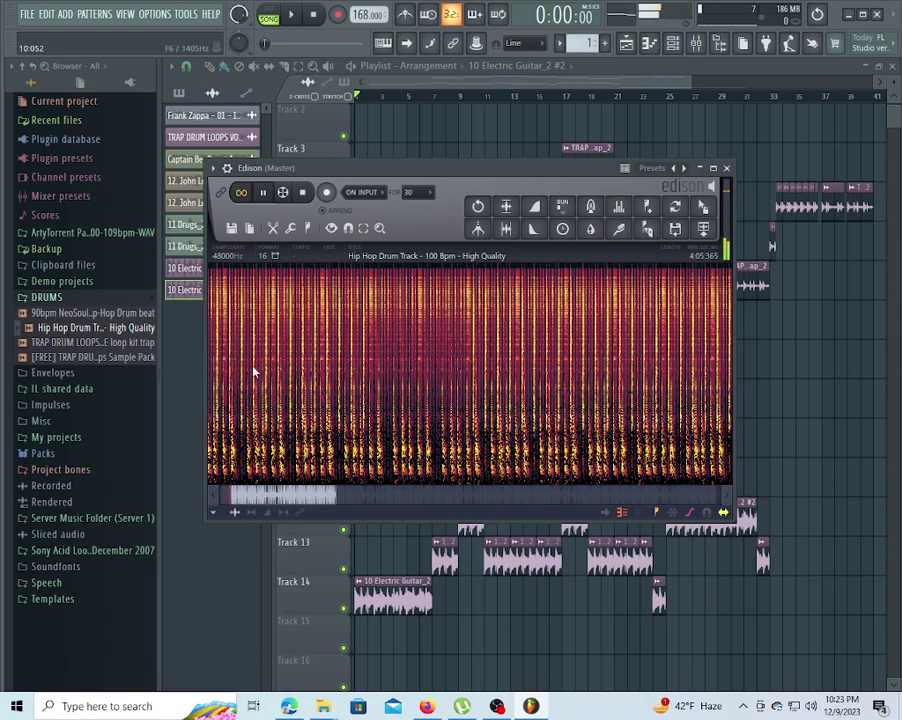
# Audition the opening seconds of the Hip Hop Drum Track in Edison and examine its spectrogram for a clean drum loop.
pyautogui.scroll(5, 253, 373)
pyautogui.scroll(-3, 262, 497)
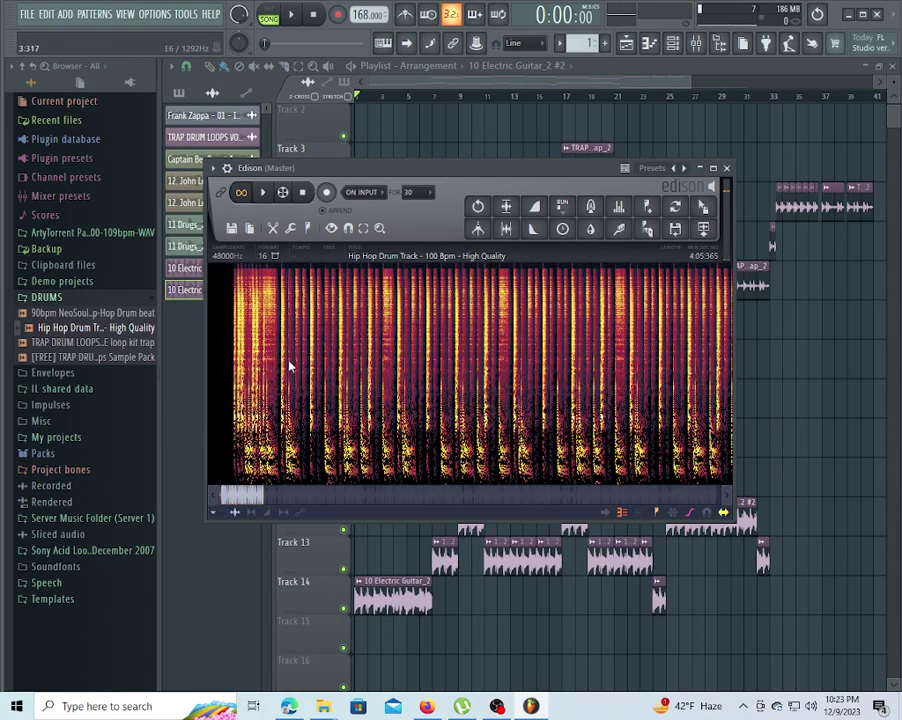
pyautogui.scroll(3, 286, 362)
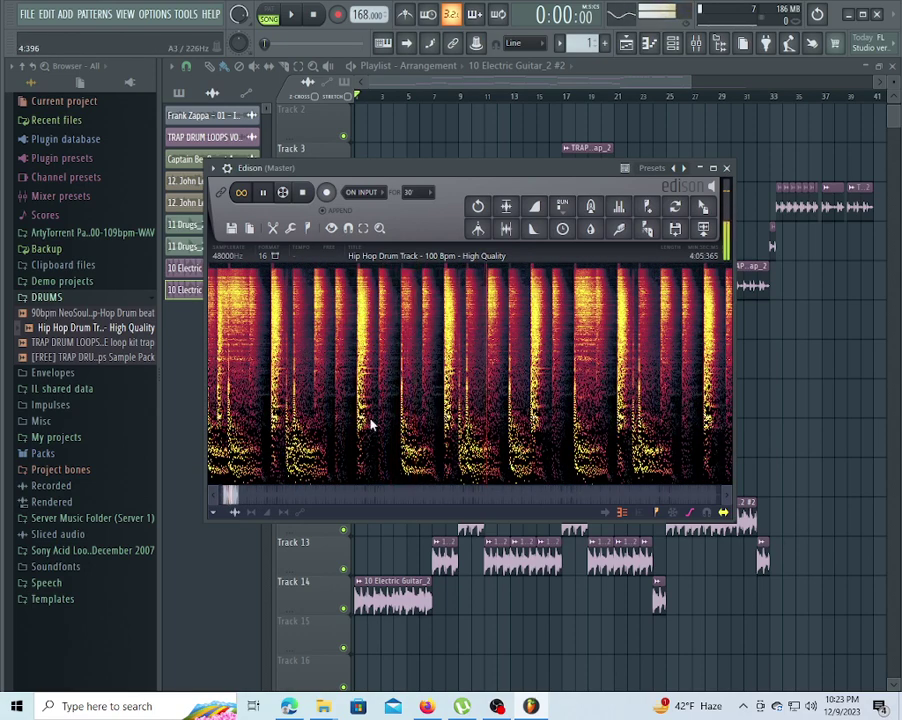
pyautogui.scroll(-2, 368, 357)
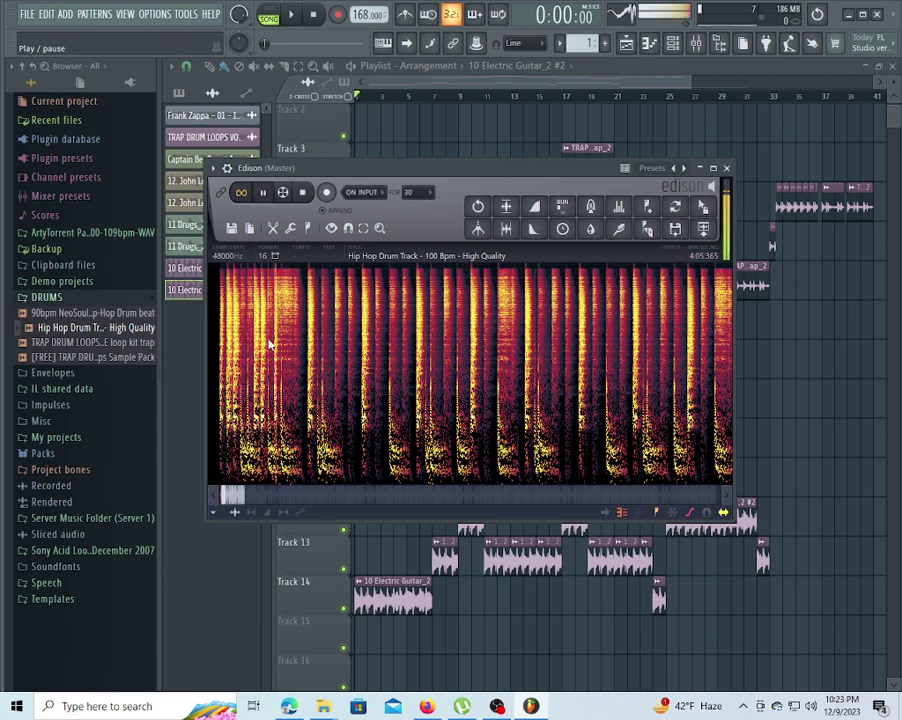
pyautogui.press('space')
pyautogui.scroll(2, 268, 343)
pyautogui.moveTo(212, 350); pyautogui.dragTo(143, 344)
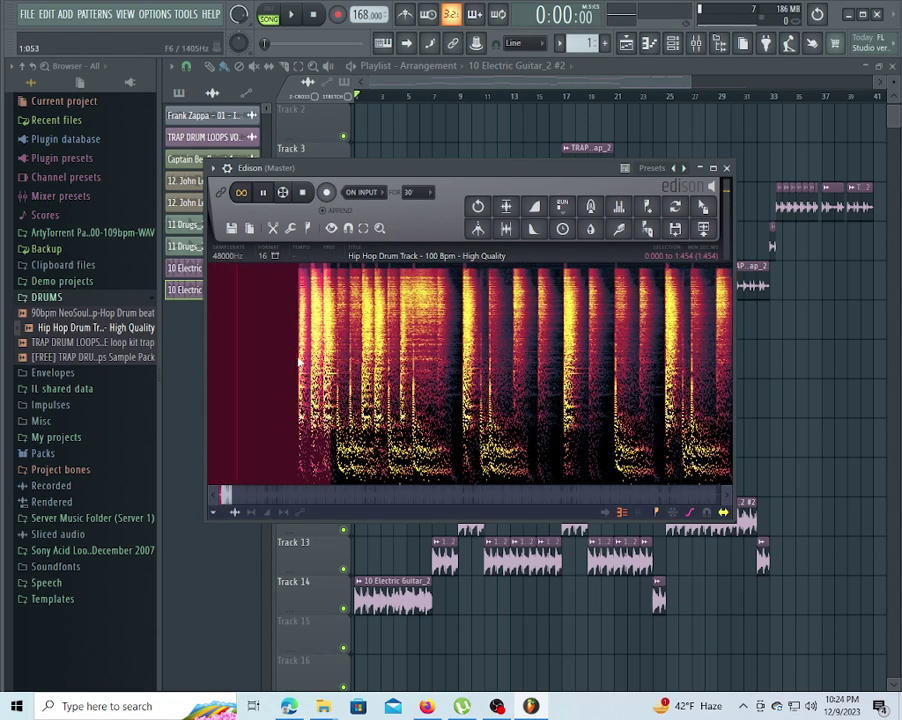
pyautogui.click(299, 360)
pyautogui.press('space')
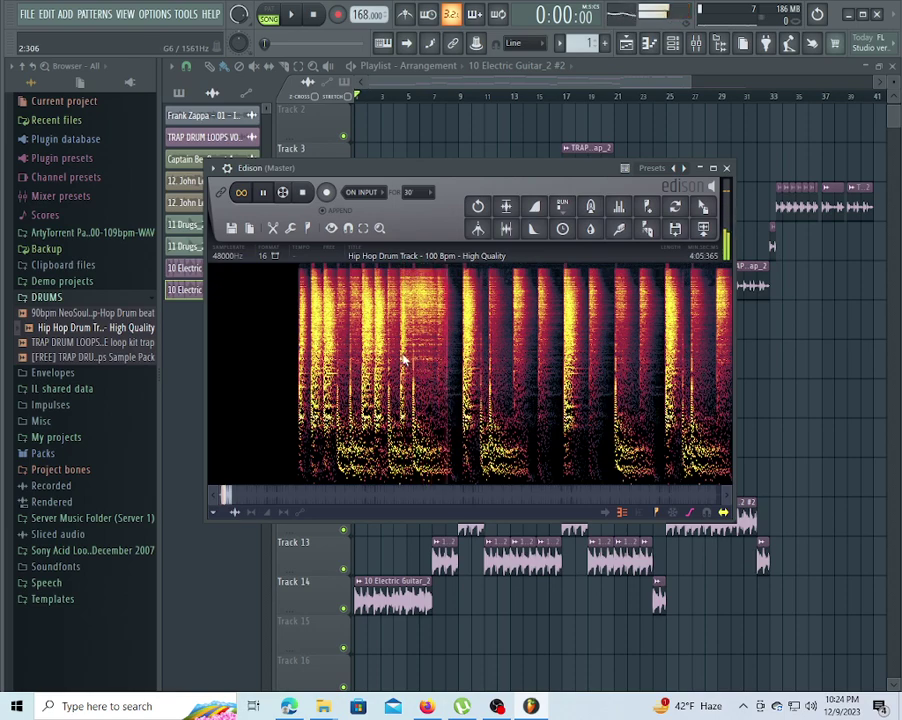
pyautogui.moveTo(403, 357); pyautogui.dragTo(461, 362)
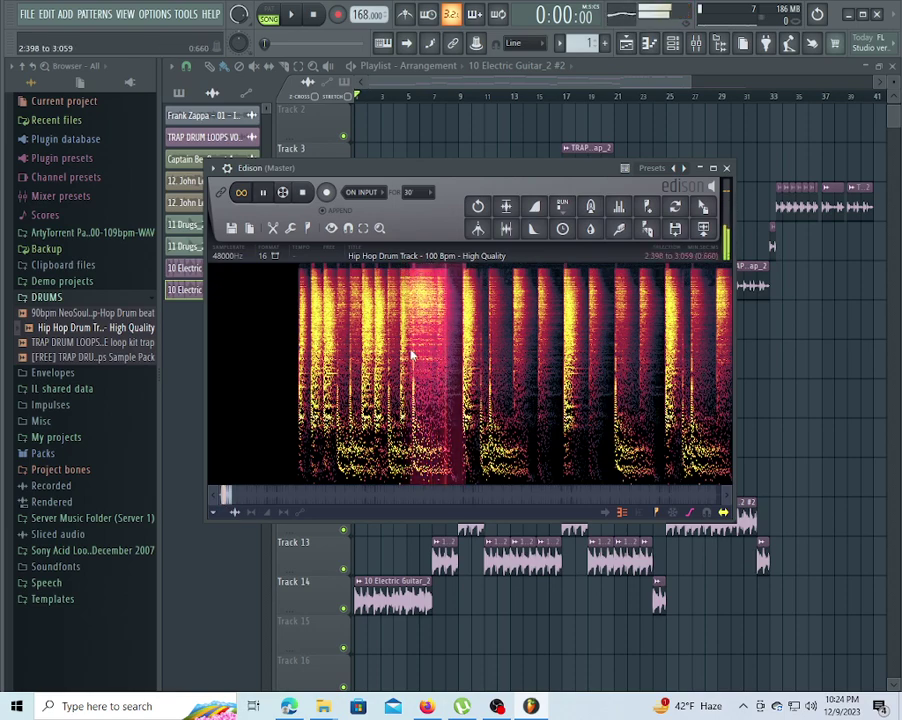
pyautogui.click(567, 380)
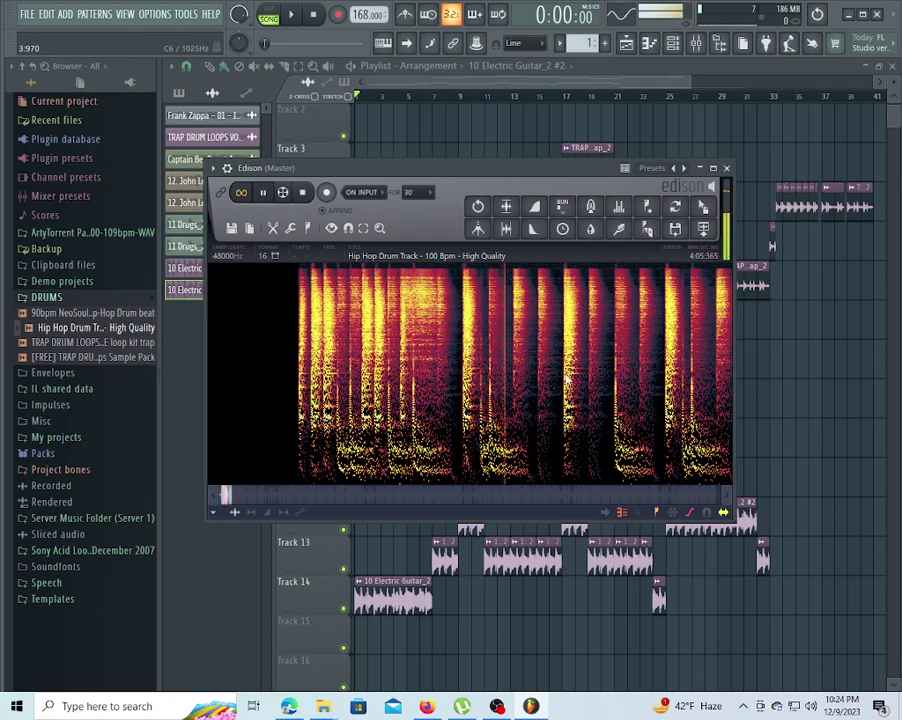
pyautogui.click(727, 498)
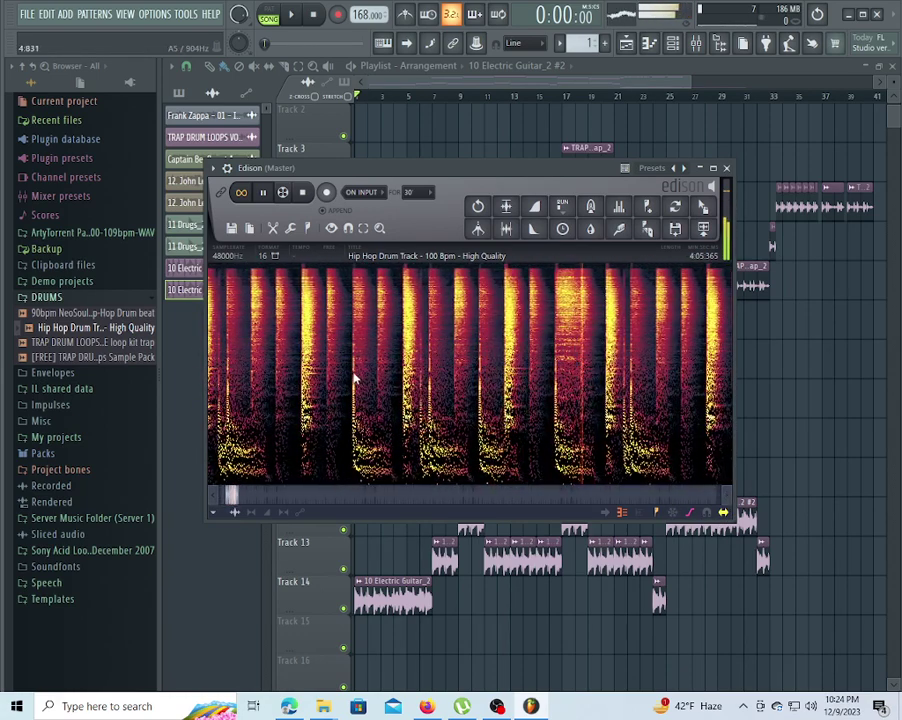
# Select the Hip Hop Drum Track section from 4.822 to 9.603 and place it at bar 1 on playlist Track 15.
pyautogui.moveTo(353, 378); pyautogui.dragTo(500, 388)
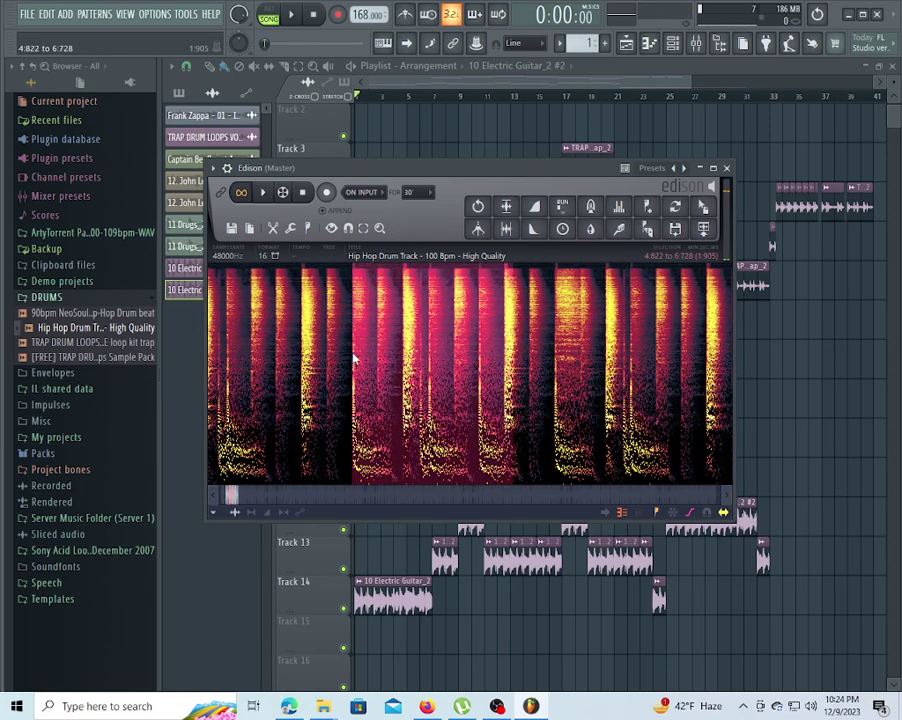
pyautogui.moveTo(519, 381)
pyautogui.mouseDown()
pyautogui.moveTo(775, 418)
pyautogui.moveTo(531, 390)
pyautogui.mouseUp()
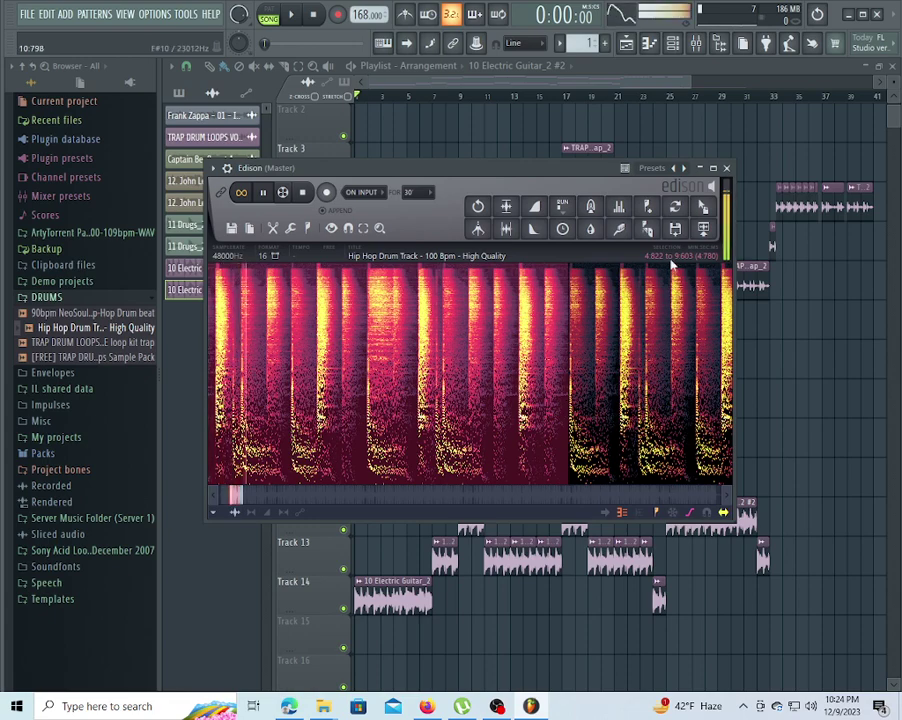
pyautogui.moveTo(702, 208); pyautogui.dragTo(540, 437)
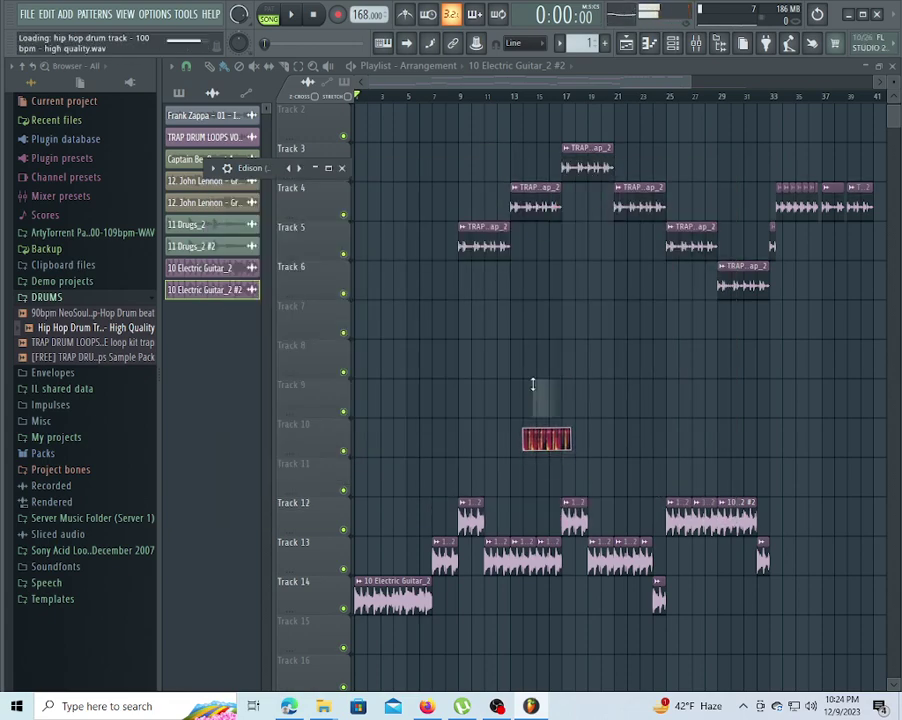
pyautogui.moveTo(533, 384); pyautogui.dragTo(545, 397)
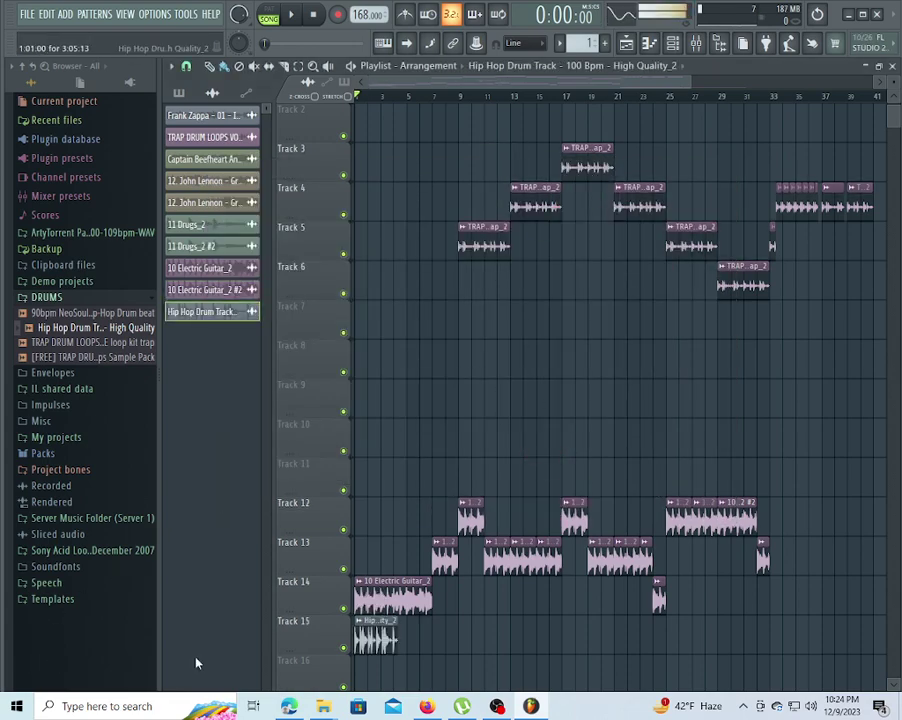
# Time-stretch the hip hop drum clip on Track 15 to three bars and stop the sample's playback in the master track's Edison.
pyautogui.scroll(-5, 410, 600)
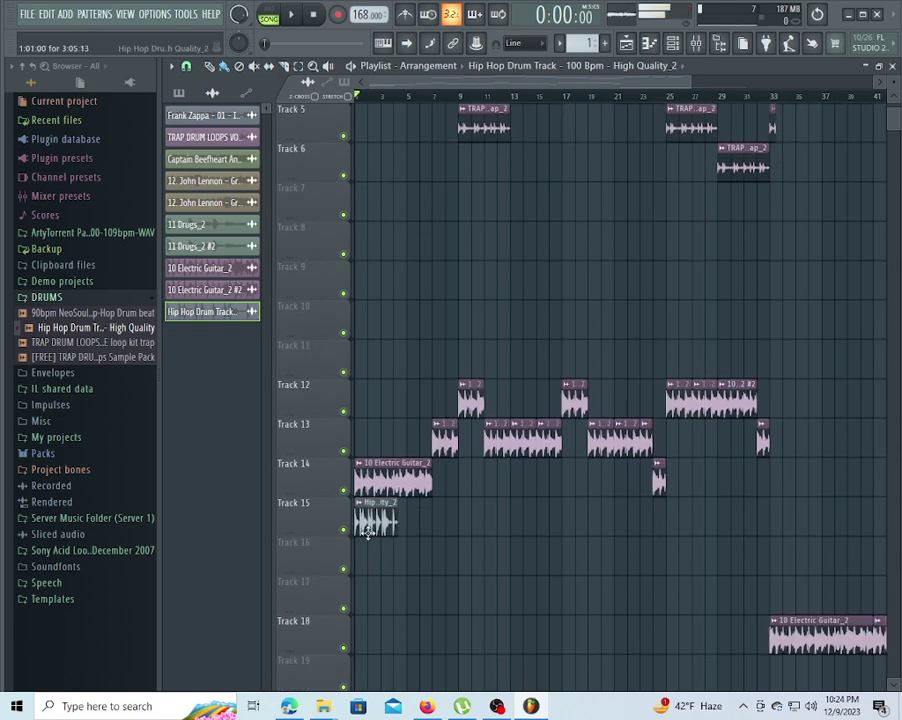
pyautogui.doubleClick(374, 518)
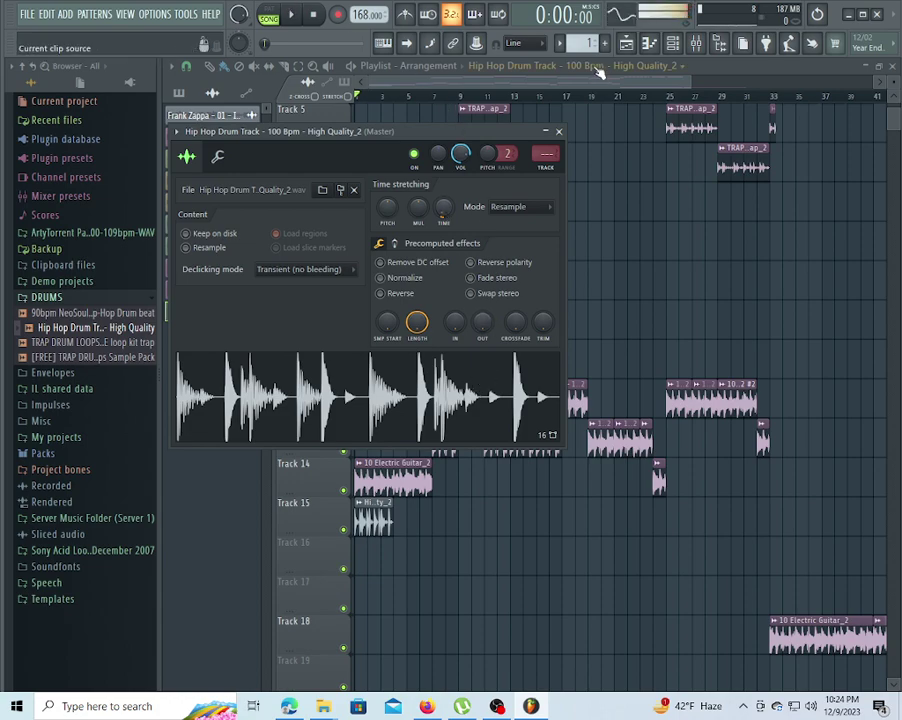
pyautogui.click(676, 45)
pyautogui.click(695, 44)
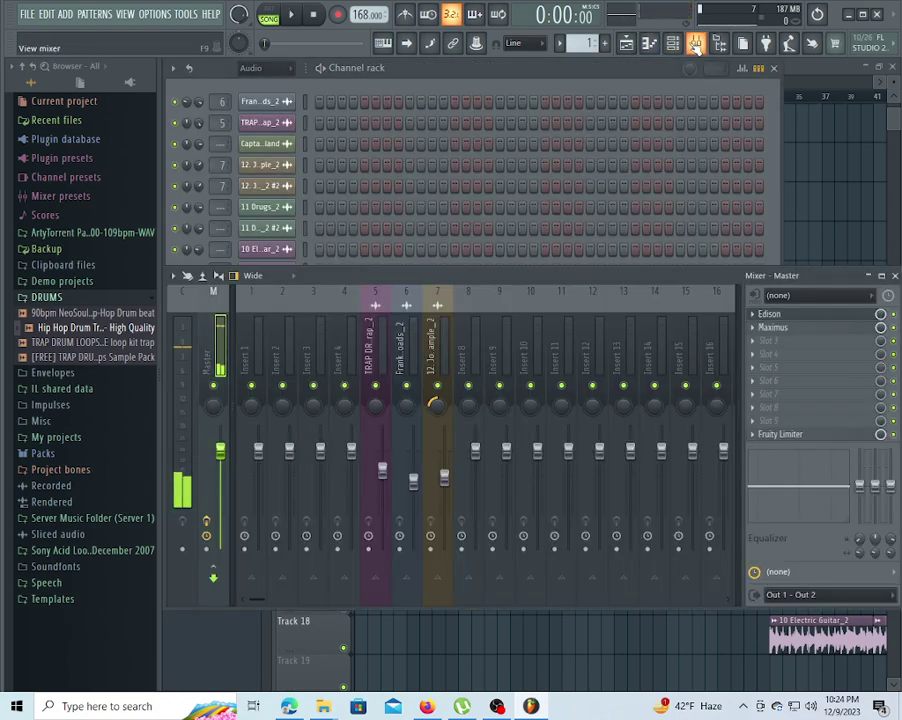
pyautogui.click(800, 316)
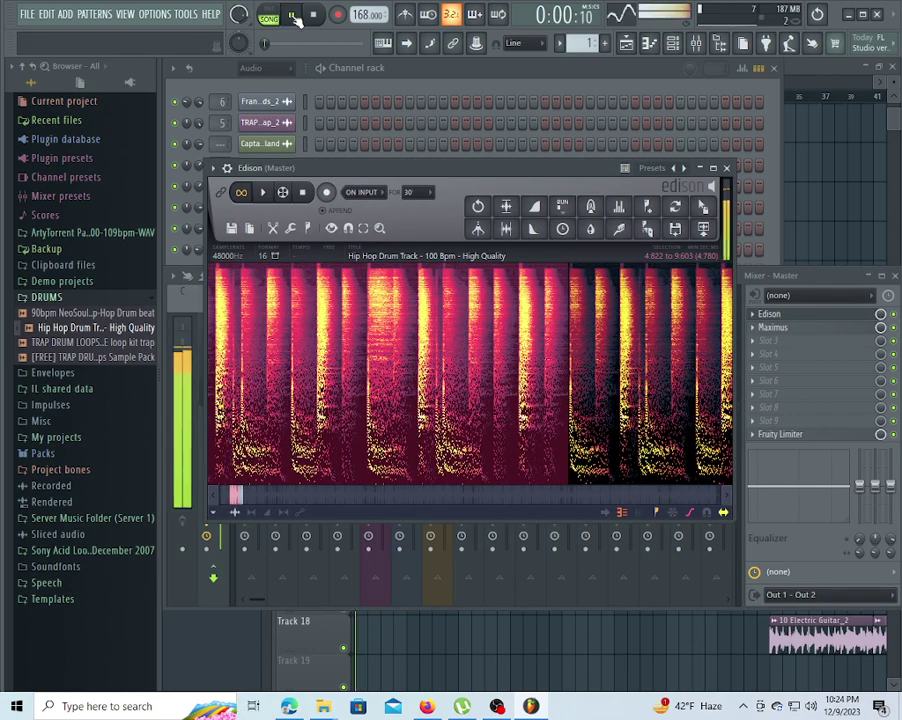
# Audition the arrangement from the beginning and set the hip hop drum clip's time stretch to 4:00:00.
pyautogui.click(626, 45)
pyautogui.scroll(5, 405, 100)
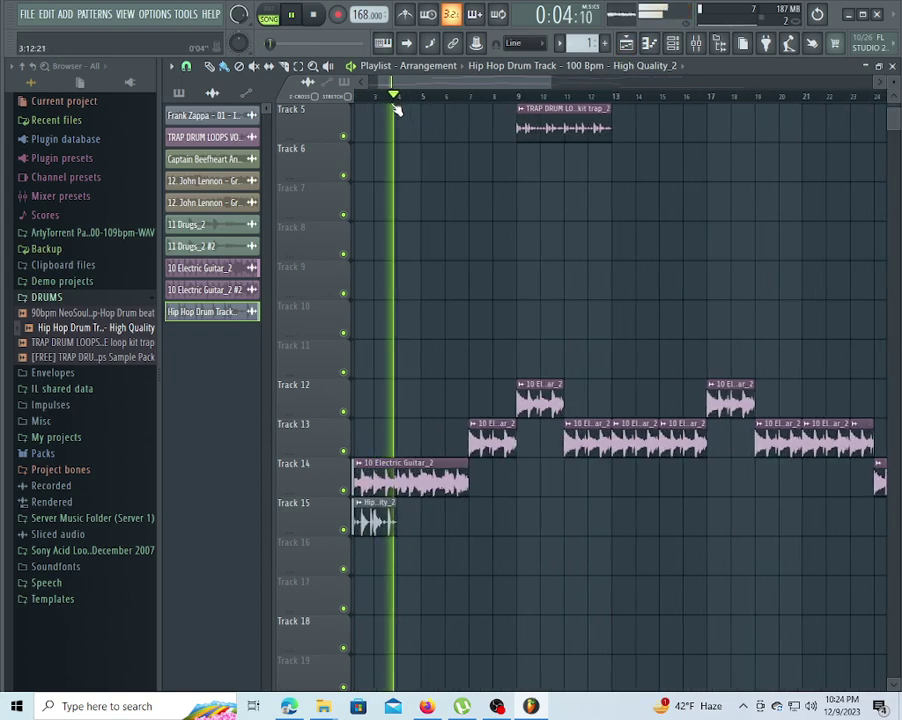
pyautogui.press('space')
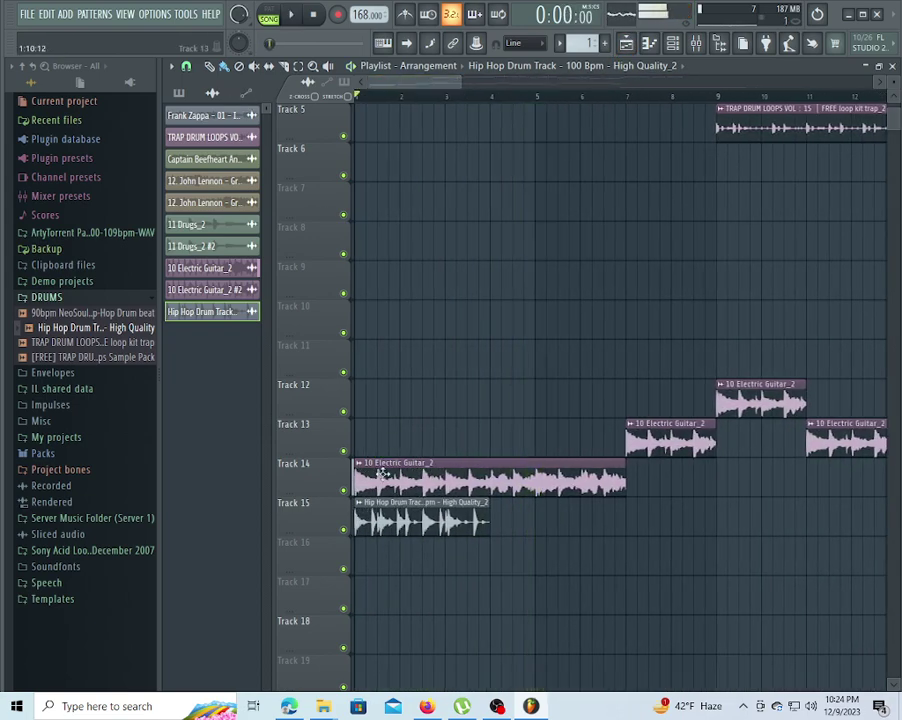
pyautogui.doubleClick(445, 530)
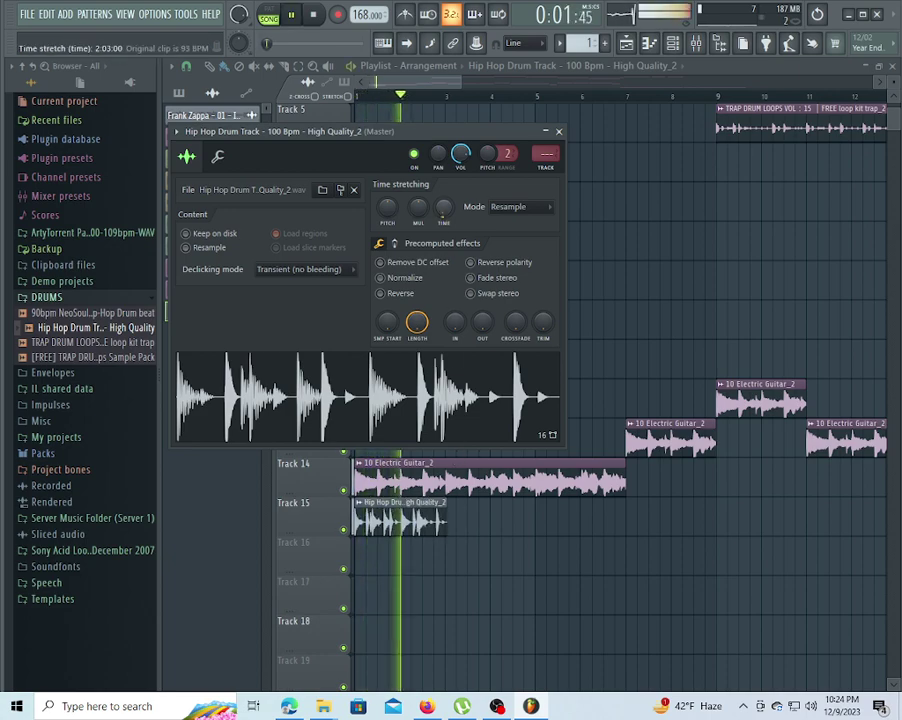
pyautogui.moveTo(444, 207); pyautogui.dragTo(444, 190)
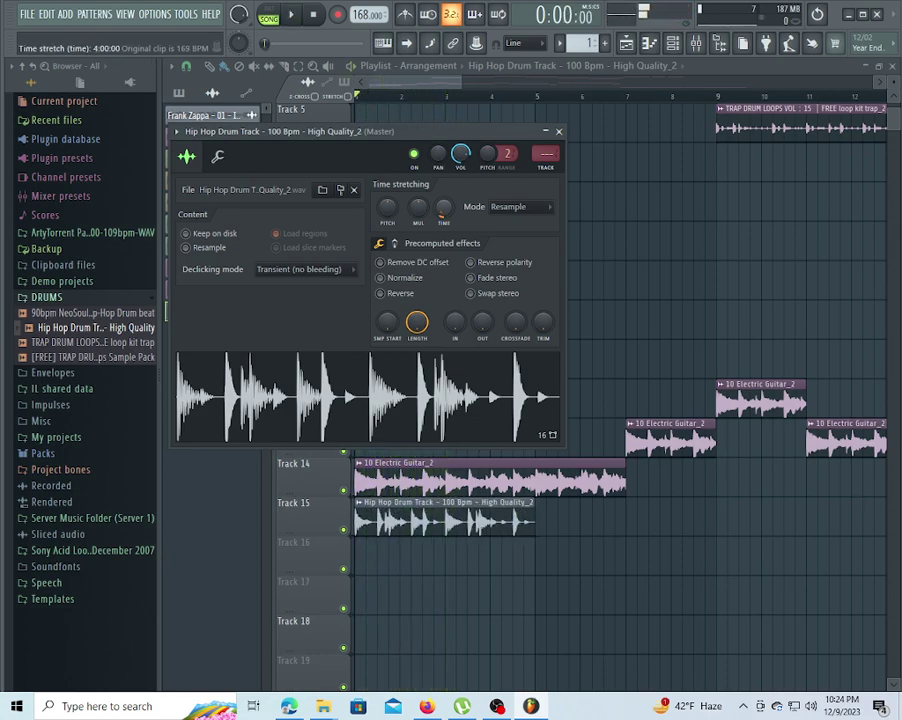
pyautogui.click(495, 525)
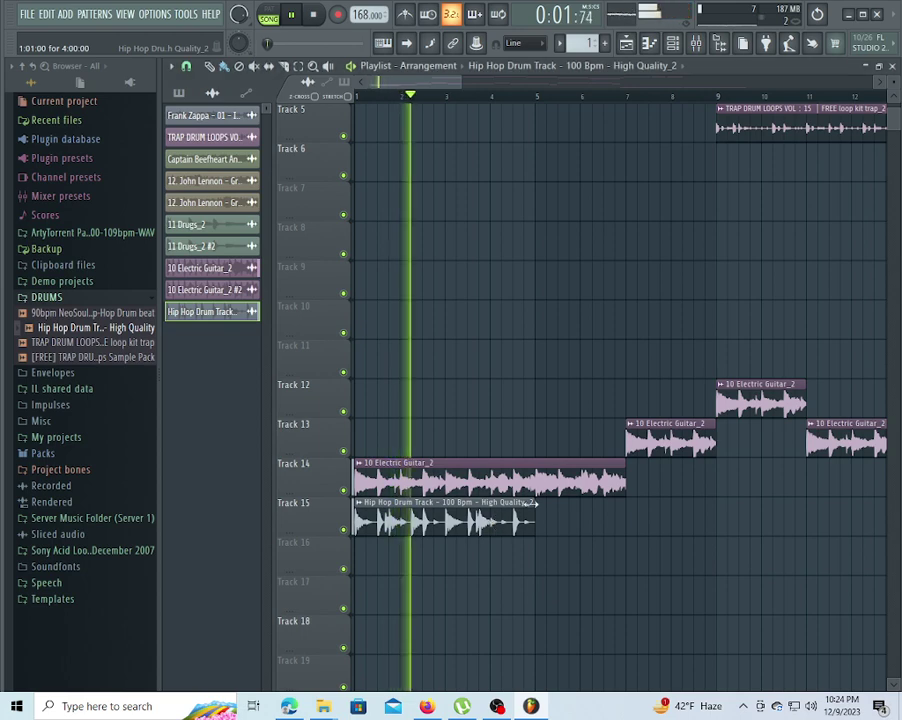
# Add a second hip hop drum clip at bar 5 on Track 16, delete the trap drum clip at bar 9 on Track 5, and replay.
pyautogui.click(540, 565)
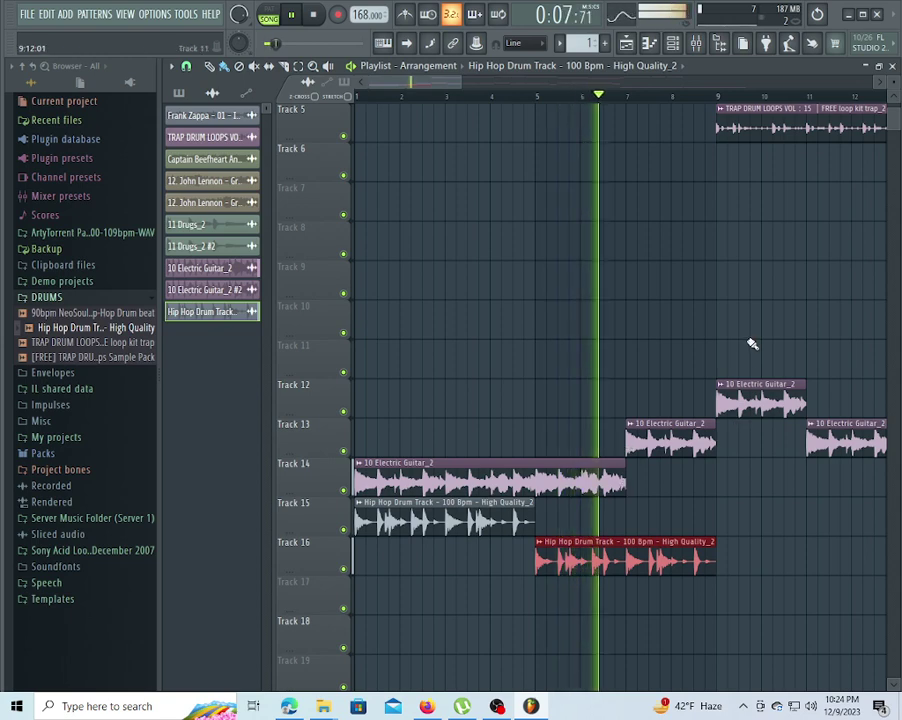
pyautogui.rightClick(748, 132)
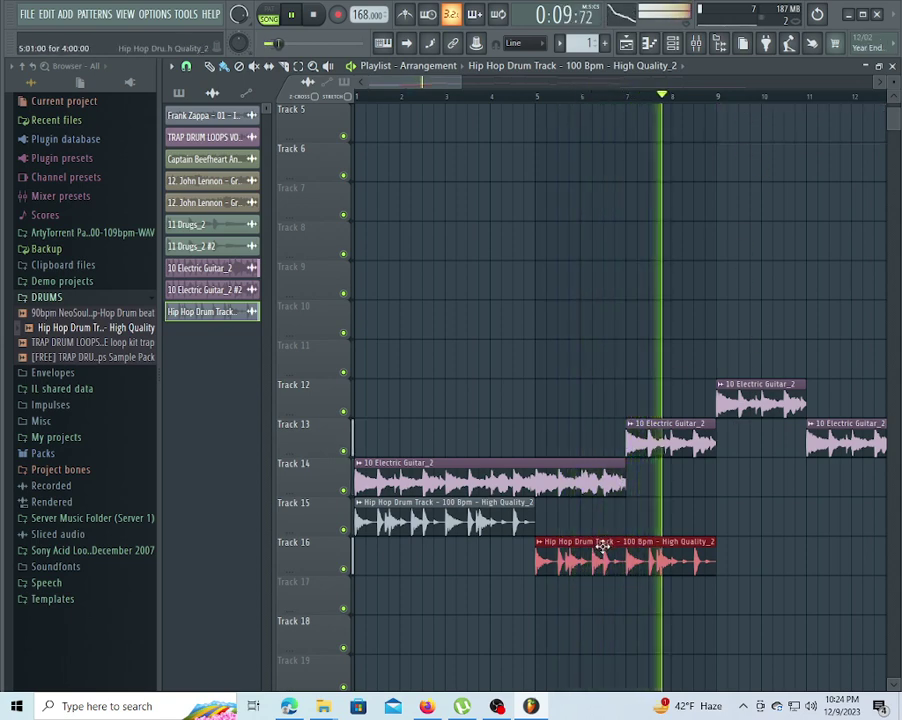
pyautogui.click(358, 97)
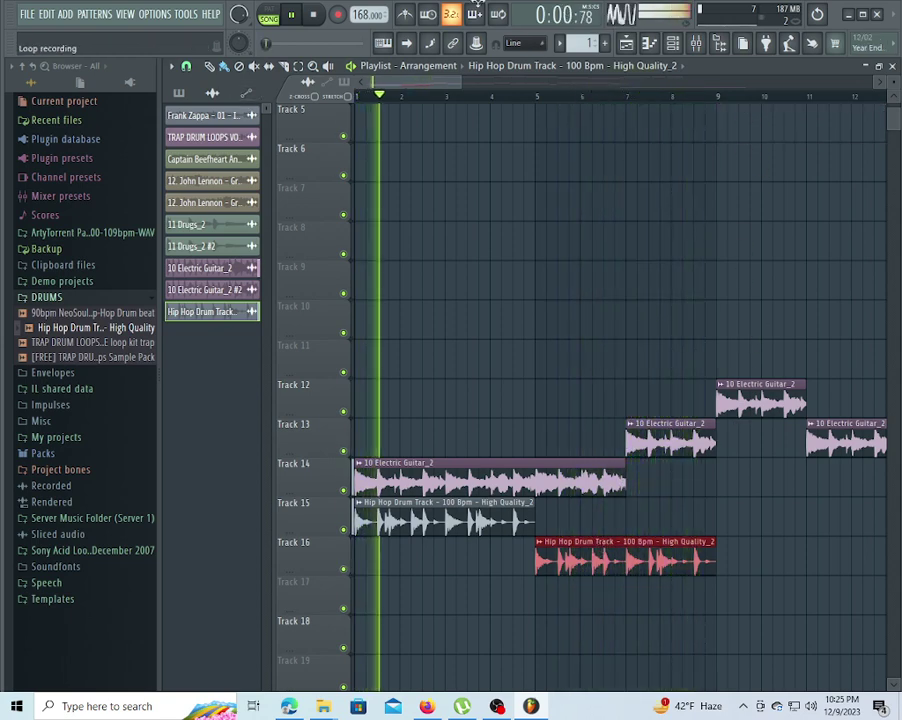
# Try project tempos of 202 and 148 BPM without restretching the channels, and play the arrangement from the beginning.
pyautogui.moveTo(366, 15); pyautogui.dragTo(366, 0)
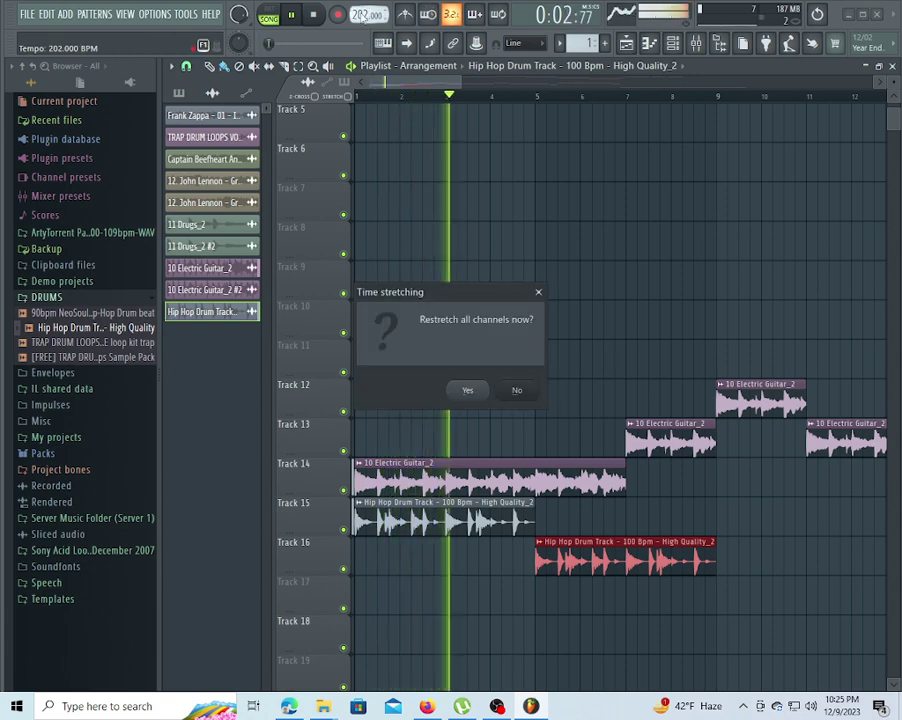
pyautogui.click(512, 392)
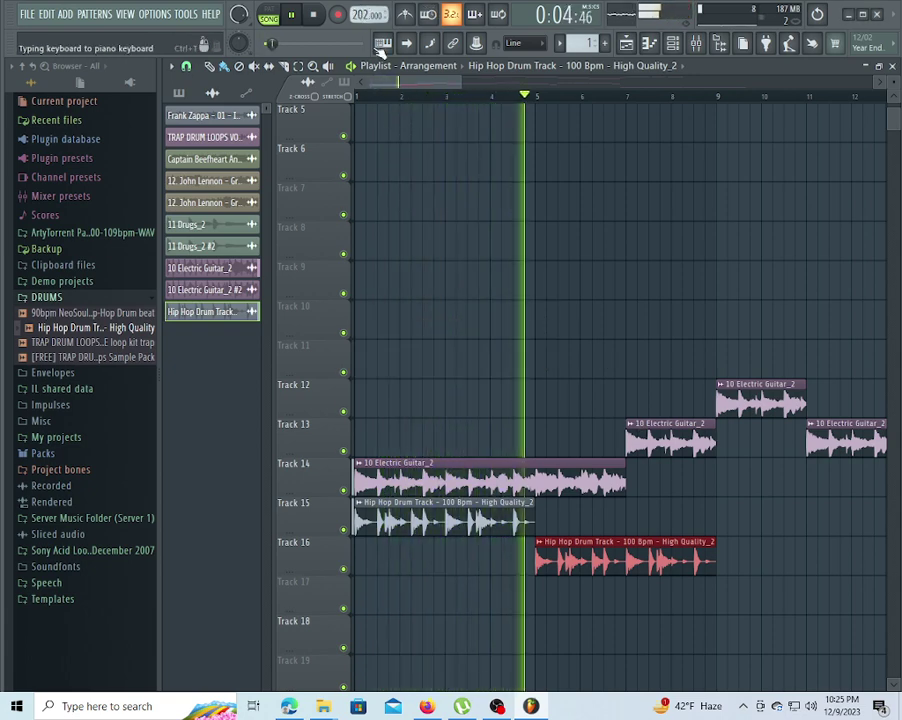
pyautogui.moveTo(363, 22); pyautogui.dragTo(363, 45)
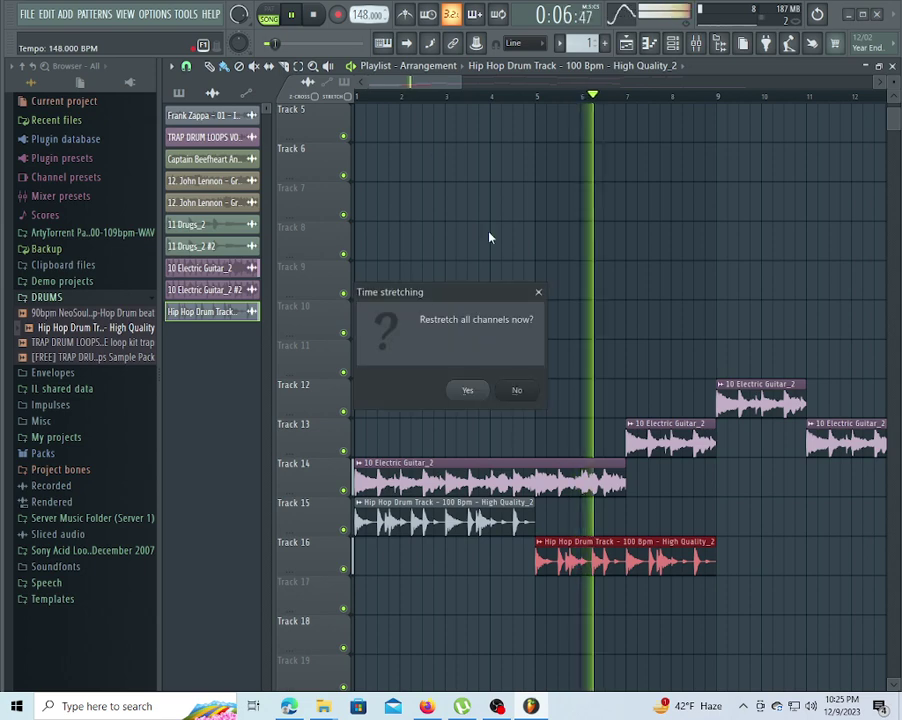
pyautogui.click(518, 393)
pyautogui.click(366, 95)
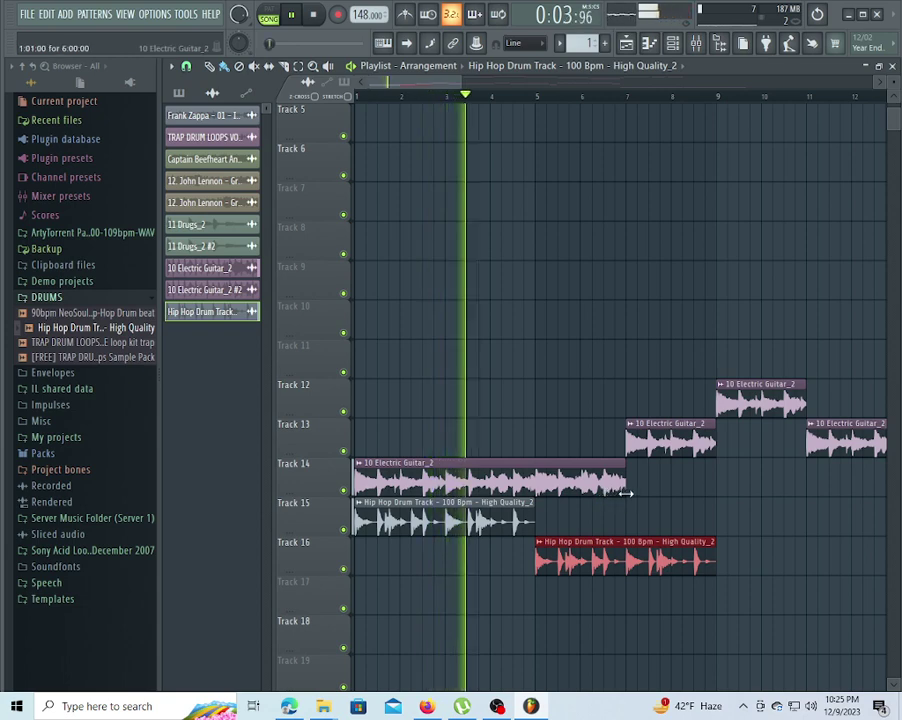
# Trim the hip hop drum clip on Track 15 to one bar and place a copy of it at bar 2 on Track 16.
pyautogui.moveTo(535, 507); pyautogui.dragTo(403, 508)
pyautogui.press('space')
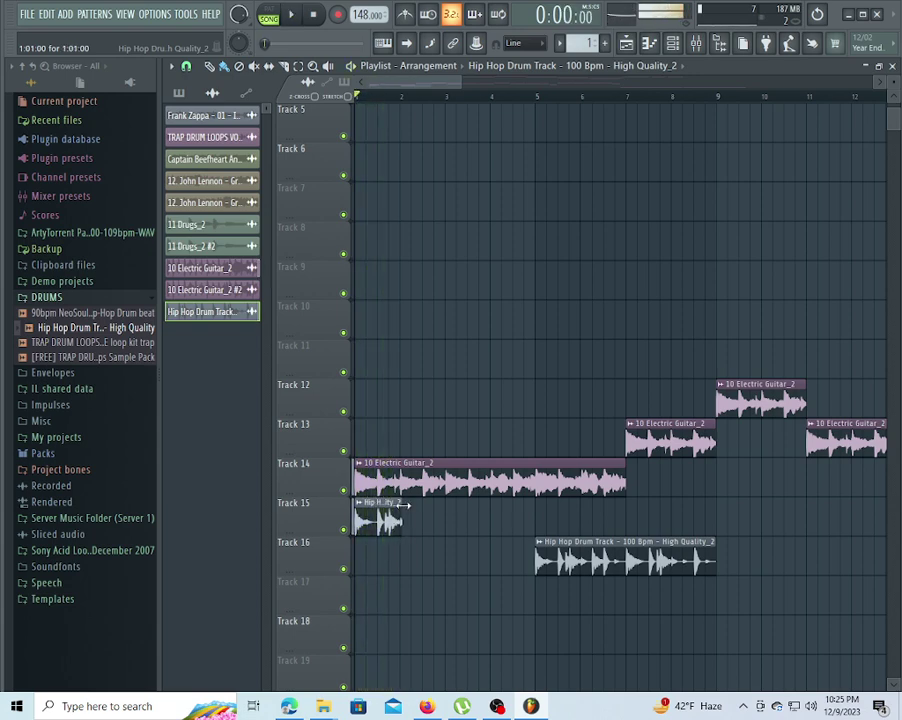
pyautogui.click(412, 557)
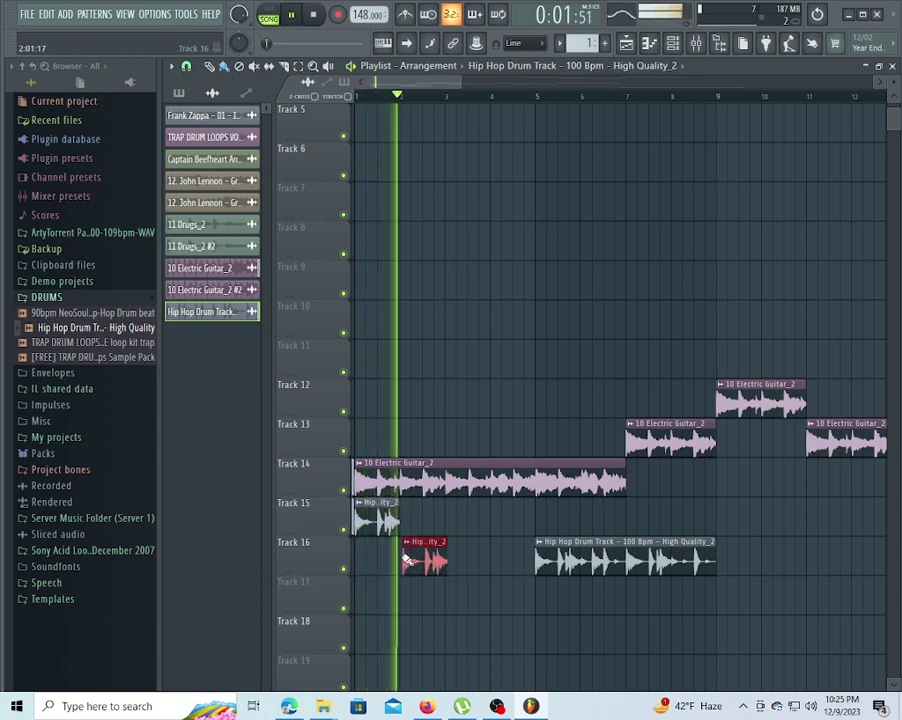
pyautogui.press('space')
pyautogui.press('space')
pyautogui.moveTo(417, 556); pyautogui.dragTo(414, 554)
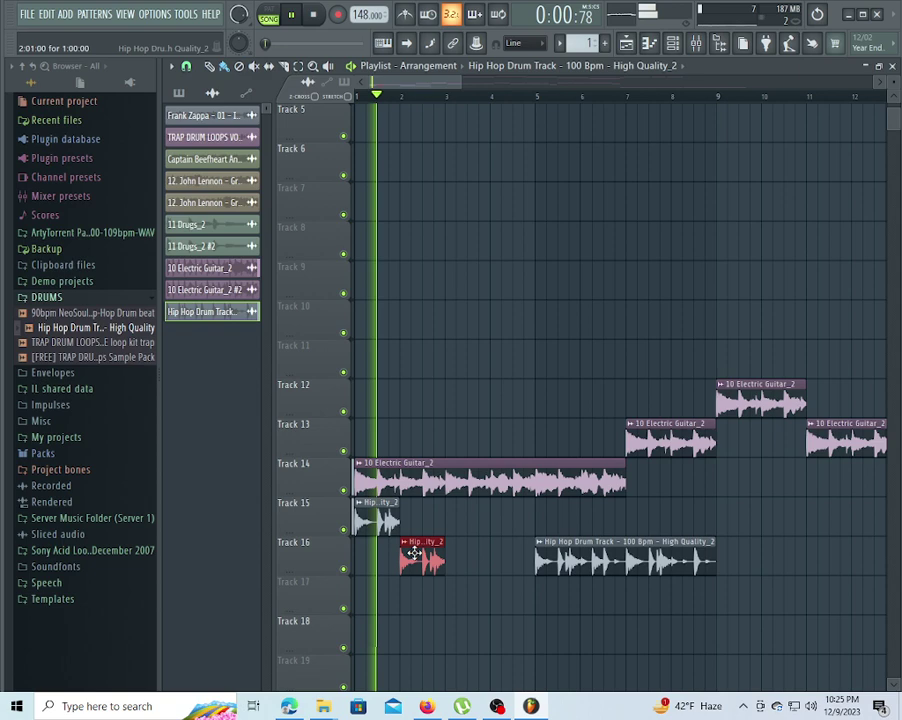
# Place one-bar drum copies at bar 3 on Track 17 and across bars 4 to 9 on Track 18, deleting Track 16's four-bar drum clip.
pyautogui.click(451, 597)
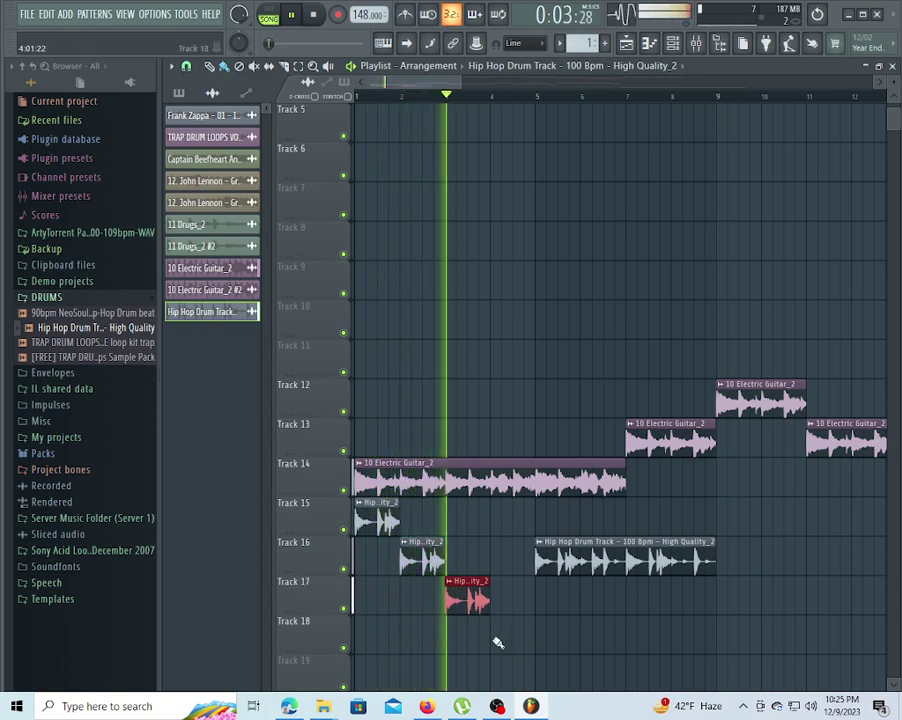
pyautogui.moveTo(494, 639); pyautogui.dragTo(738, 636)
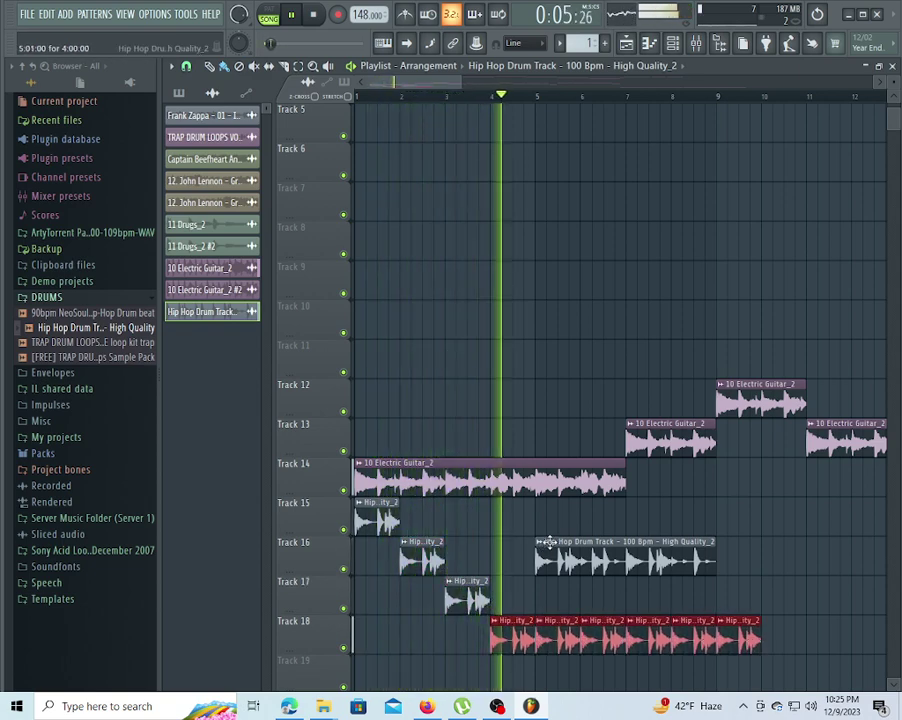
pyautogui.rightClick(562, 548)
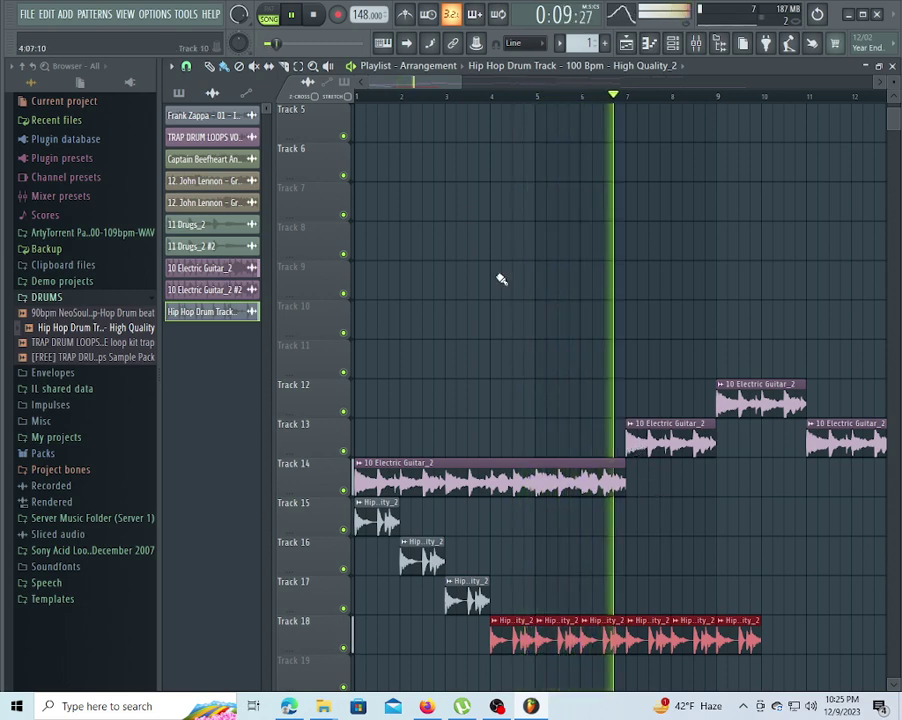
# Set the project tempo to 180 BPM without restretching the channels.
pyautogui.moveTo(365, 15); pyautogui.dragTo(365, 2)
pyautogui.click(515, 390)
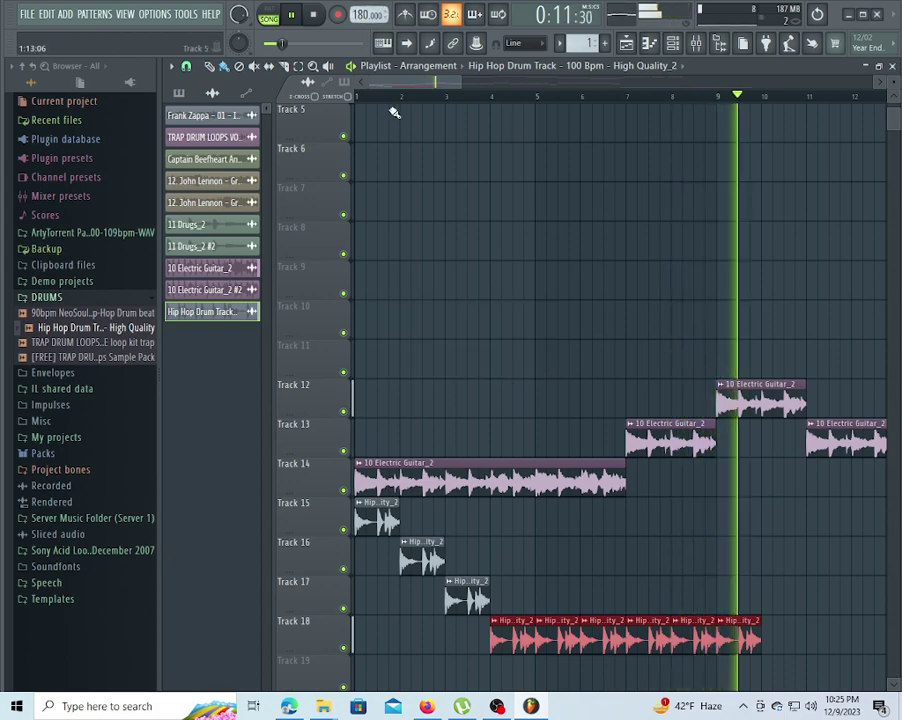
# Try Track 15's drum clip trimmed to half a bar, replaying the arrangement from the beginning.
pyautogui.press('space')
pyautogui.press('space')
pyautogui.press('space')
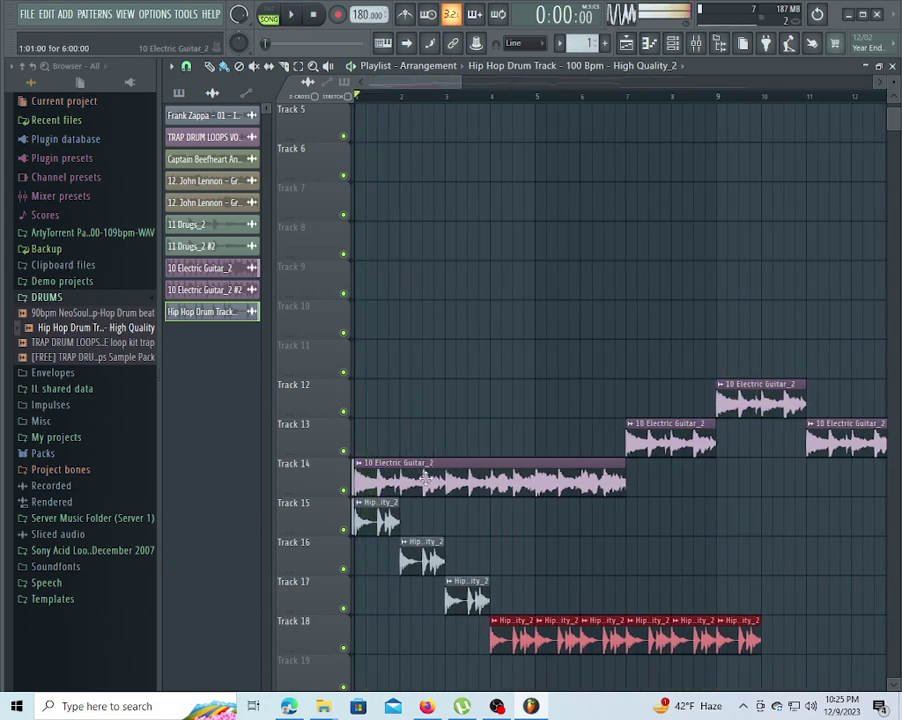
pyautogui.press('space')
pyautogui.press('space')
pyautogui.click(396, 514)
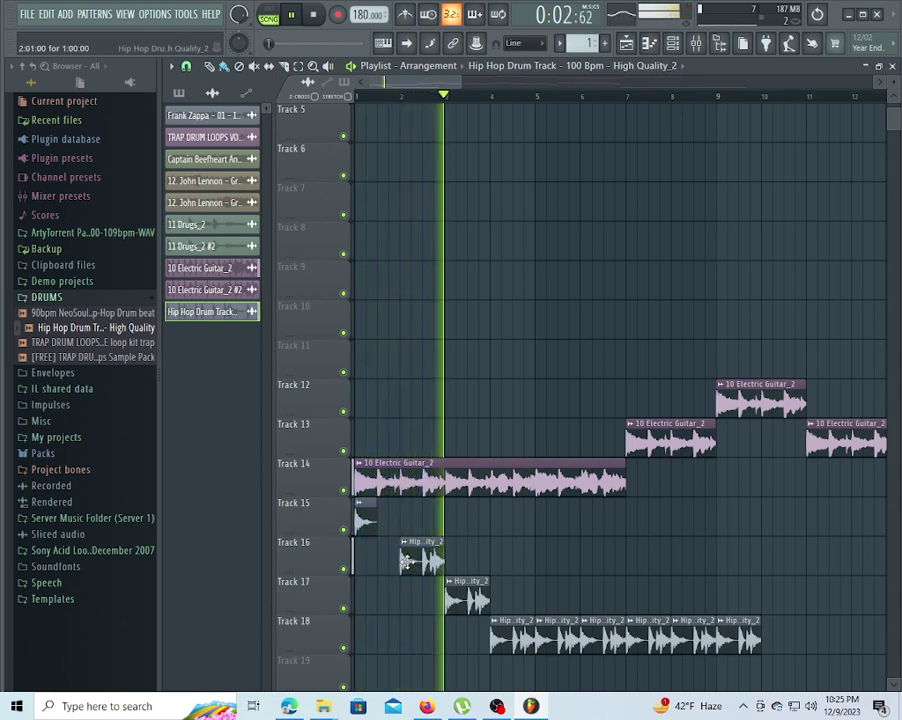
pyautogui.press('space')
pyautogui.press('space')
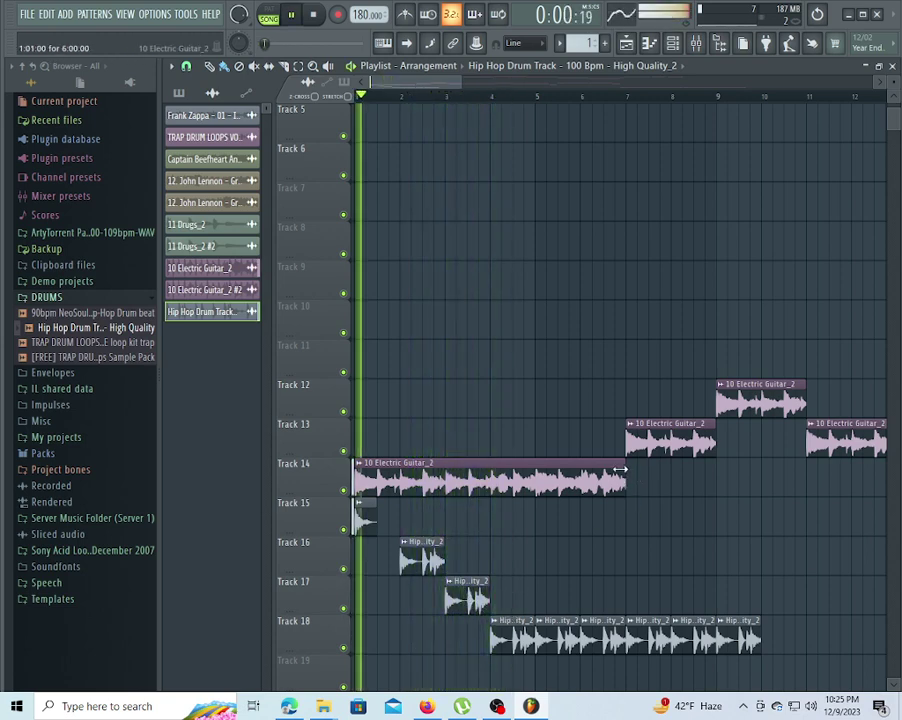
# Cut the first bar off Track 14's guitar clip, keeping its start at bar 1, and replace Track 15's drum clip with Track 16's moved to bar 1.
pyautogui.click(358, 483)
pyautogui.press('space')
pyautogui.press('space')
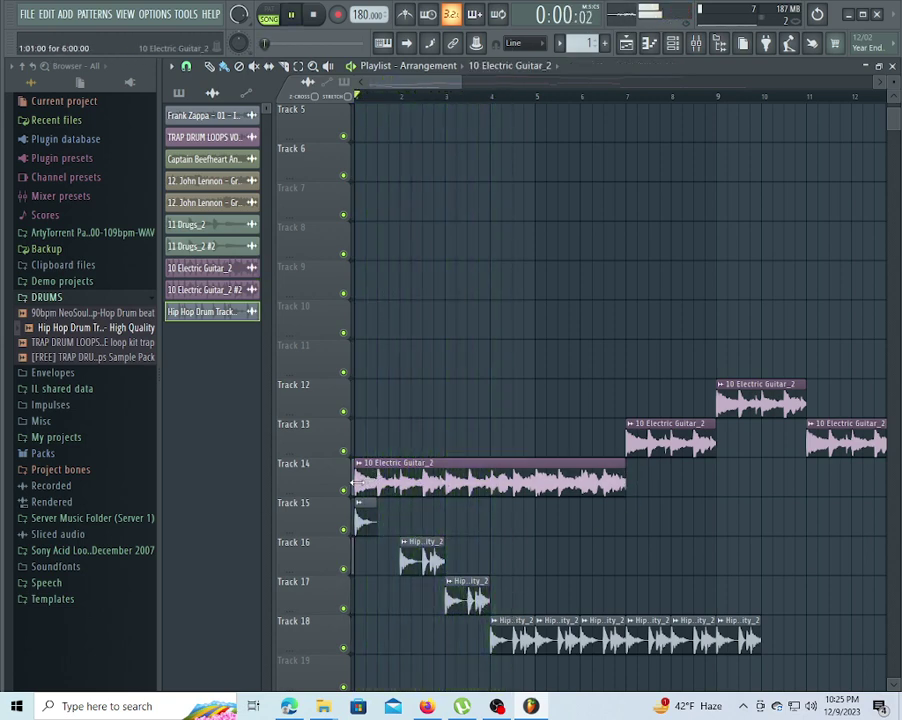
pyautogui.moveTo(358, 483); pyautogui.dragTo(405, 475)
pyautogui.press('space')
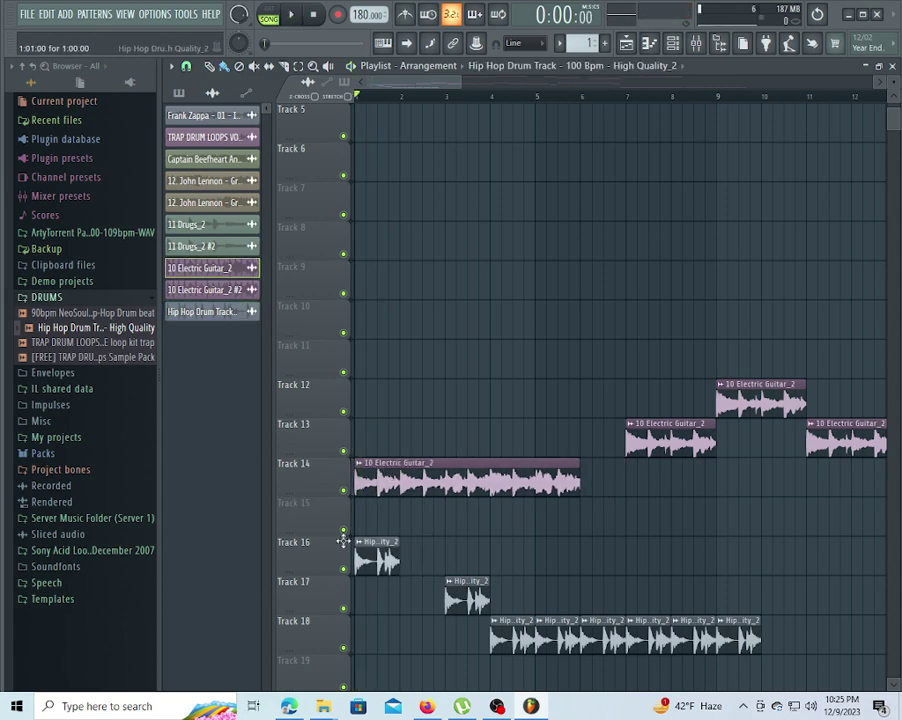
pyautogui.press('space')
pyautogui.press('space')
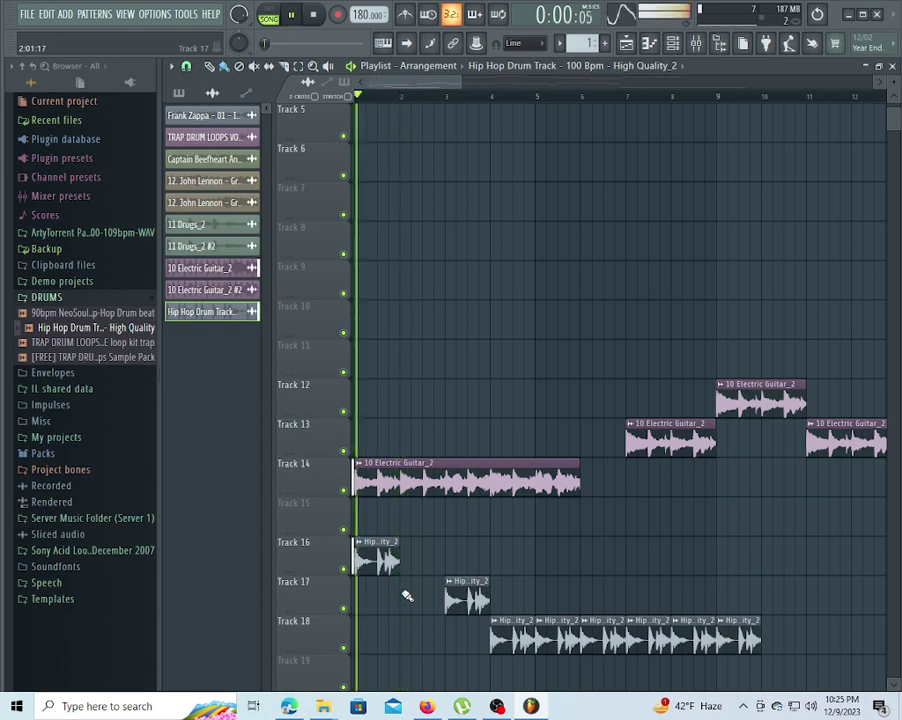
# Place one-bar drum copies across bars 2 to 5 on Track 15 and delete the drum clips on Tracks 17 and 18.
pyautogui.press('space')
pyautogui.press('space')
pyautogui.moveTo(405, 527); pyautogui.dragTo(561, 526)
pyautogui.rightClick(468, 594)
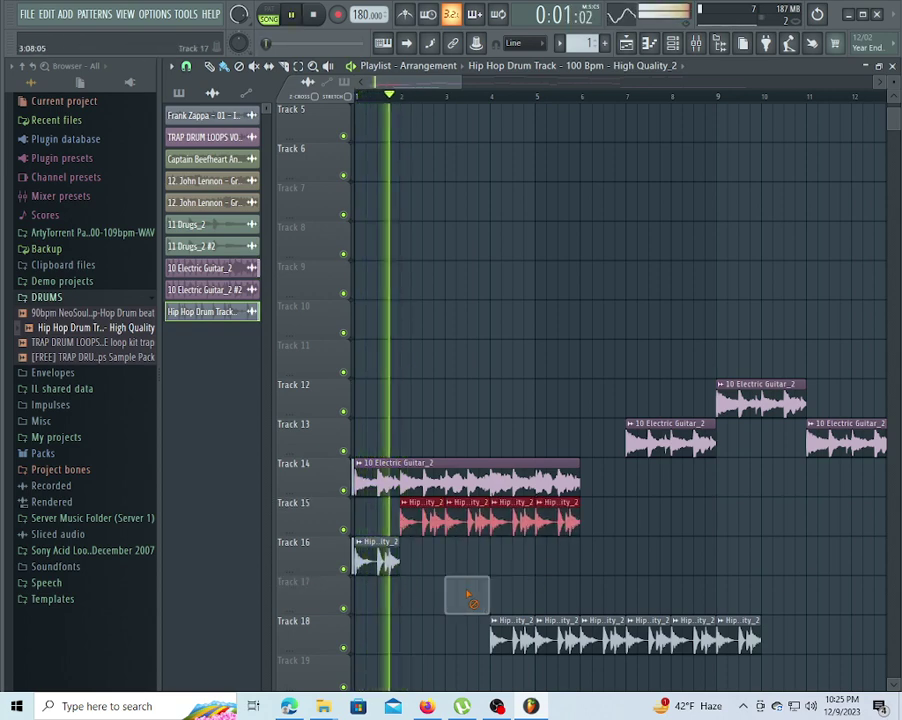
pyautogui.rightClick(736, 638)
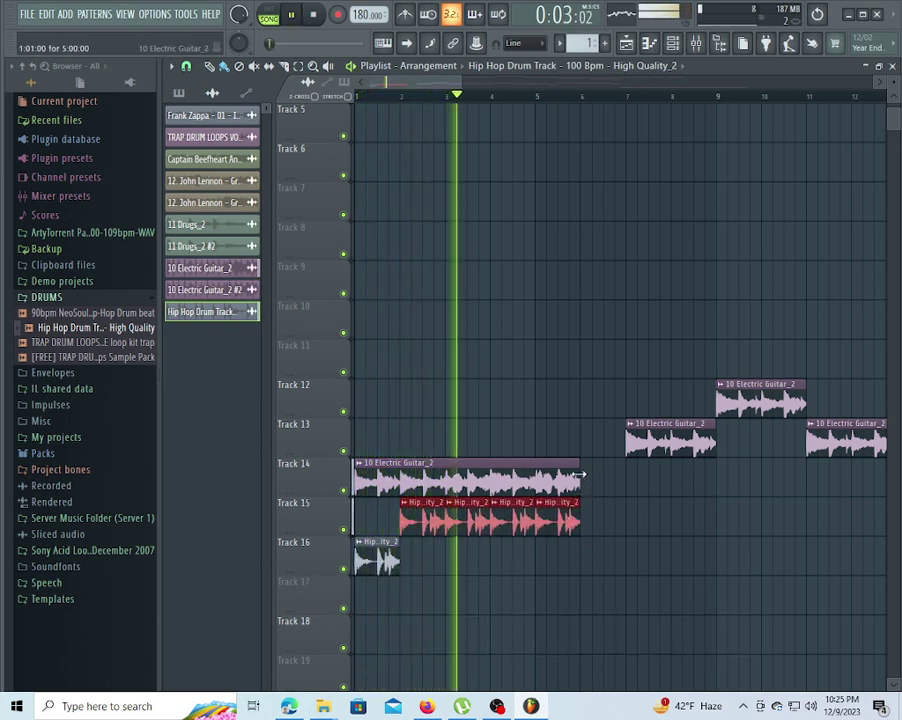
# Trim Track 14's guitar clip to one bar and place copies of it across bars 2 to 5 on Track 13.
pyautogui.press('space')
pyautogui.moveTo(580, 475); pyautogui.dragTo(398, 442)
pyautogui.press('space')
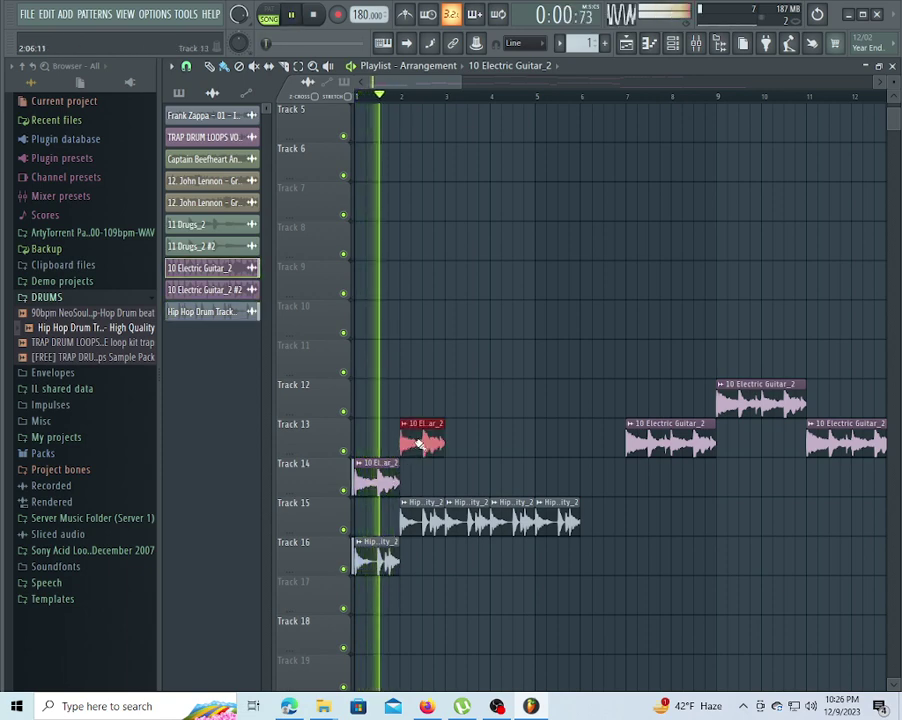
pyautogui.moveTo(405, 445)
pyautogui.mouseDown()
pyautogui.moveTo(507, 455)
pyautogui.moveTo(548, 433)
pyautogui.moveTo(548, 491)
pyautogui.mouseUp()
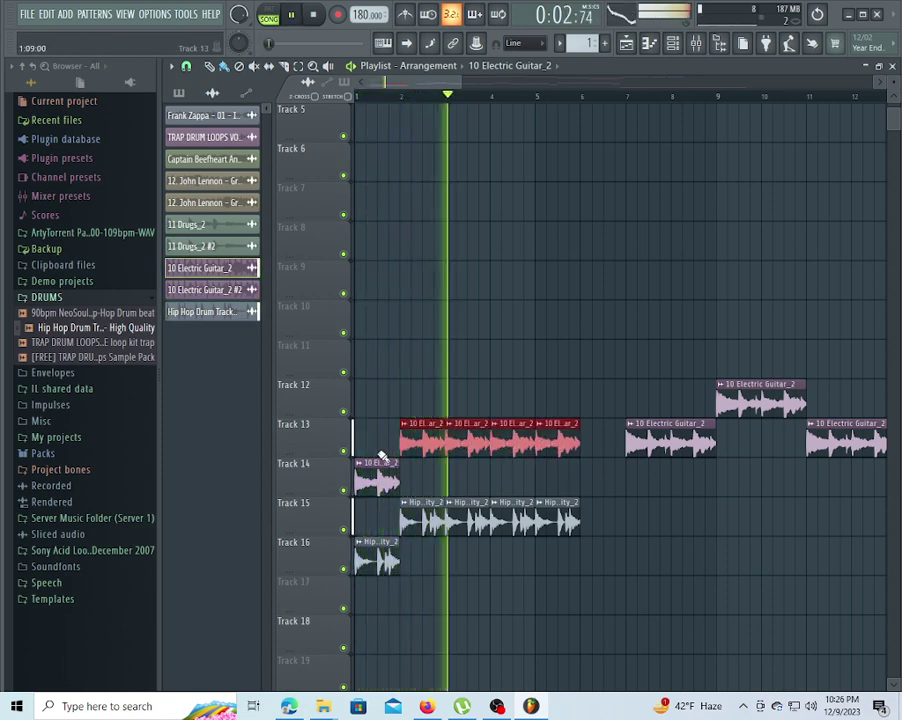
# Set the project tempo to 125 BPM without restretching the channels.
pyautogui.press('space')
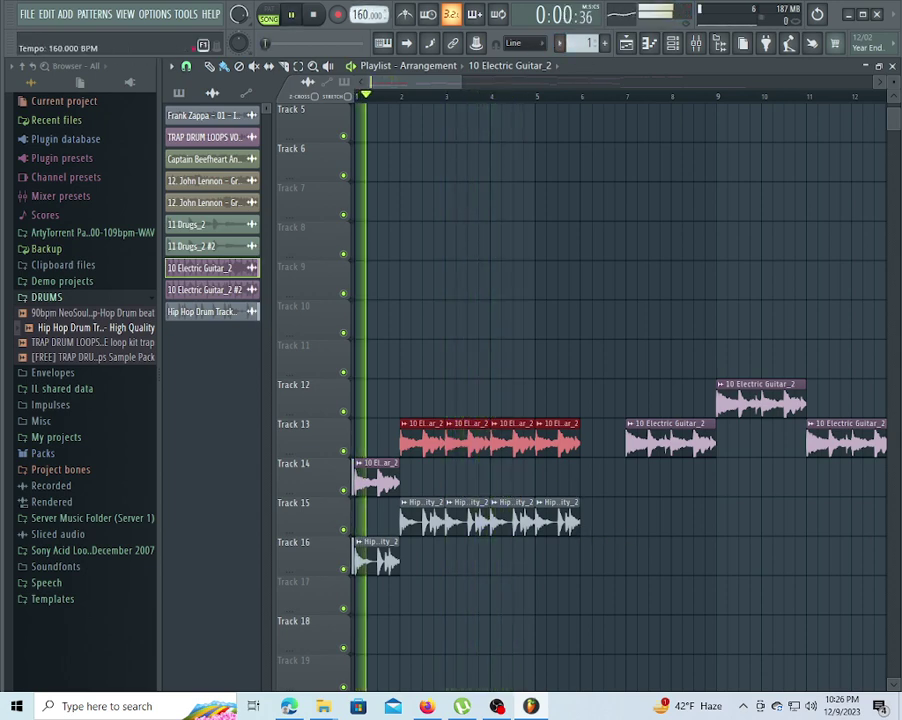
pyautogui.moveTo(367, 14)
pyautogui.mouseDown()
pyautogui.moveTo(362, 30)
pyautogui.moveTo(355, 20)
pyautogui.mouseUp()
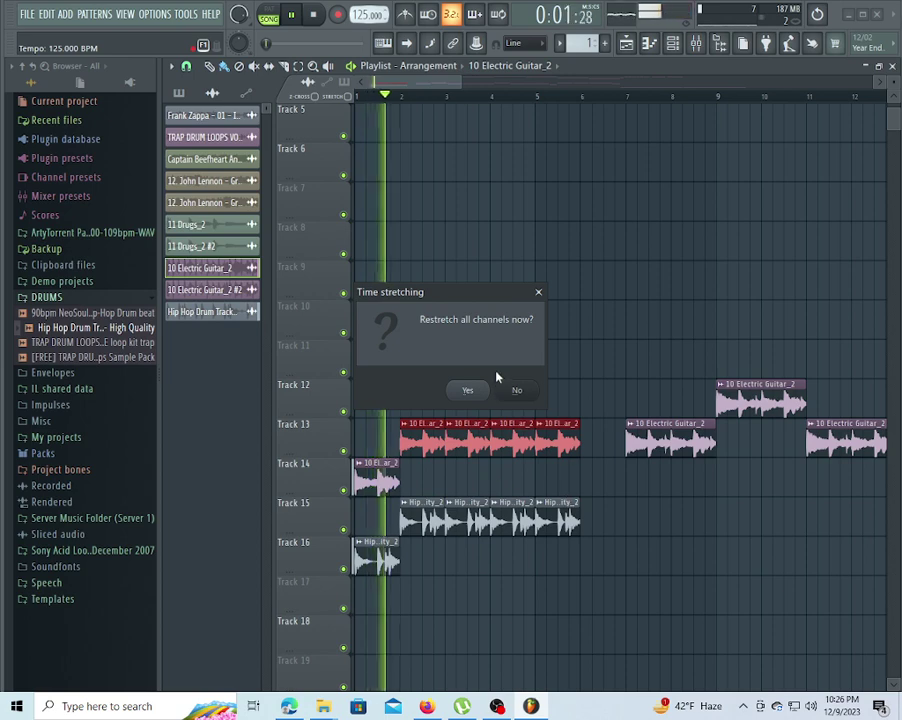
pyautogui.click(512, 391)
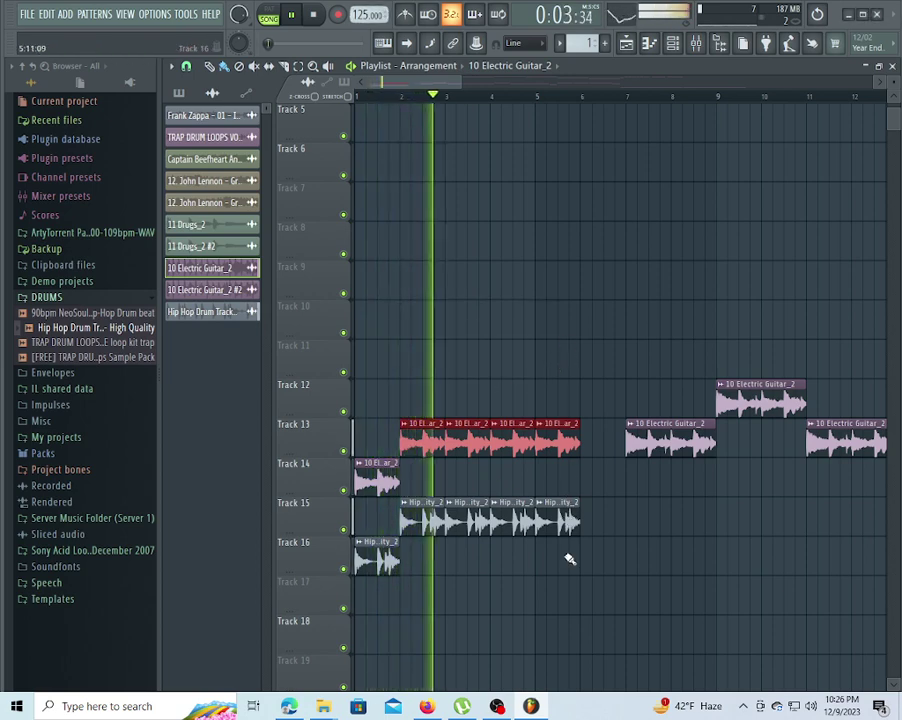
# Move Track 13's two-bar guitar clip to bar 6 on Track 14, adding one-bar drum copies at bar 6 on Track 16 and bar 7 on Track 15.
pyautogui.moveTo(652, 451); pyautogui.dragTo(606, 490)
pyautogui.click(574, 530)
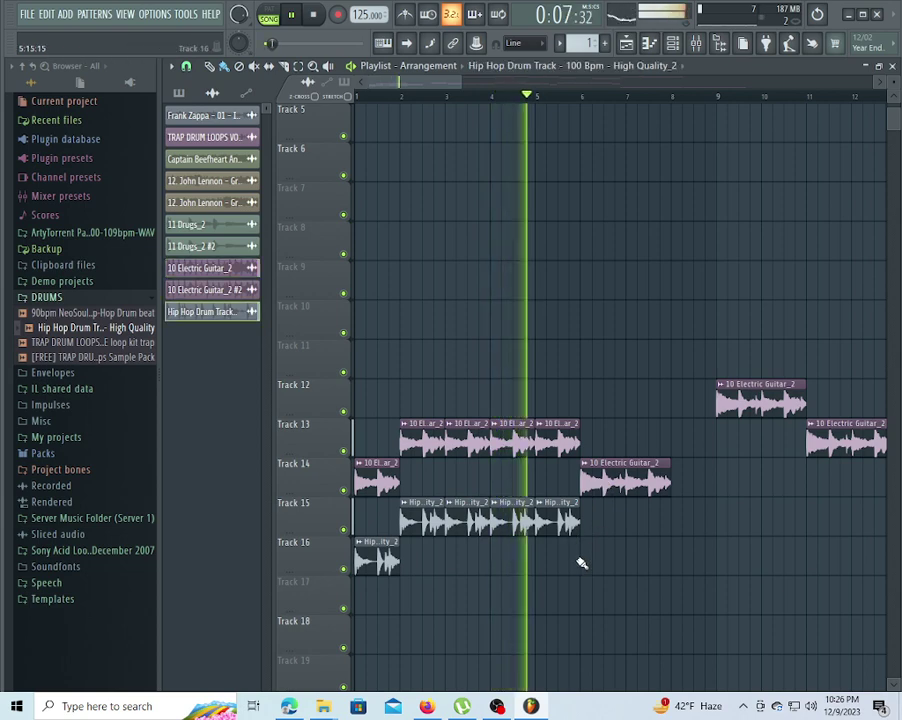
pyautogui.click(585, 555)
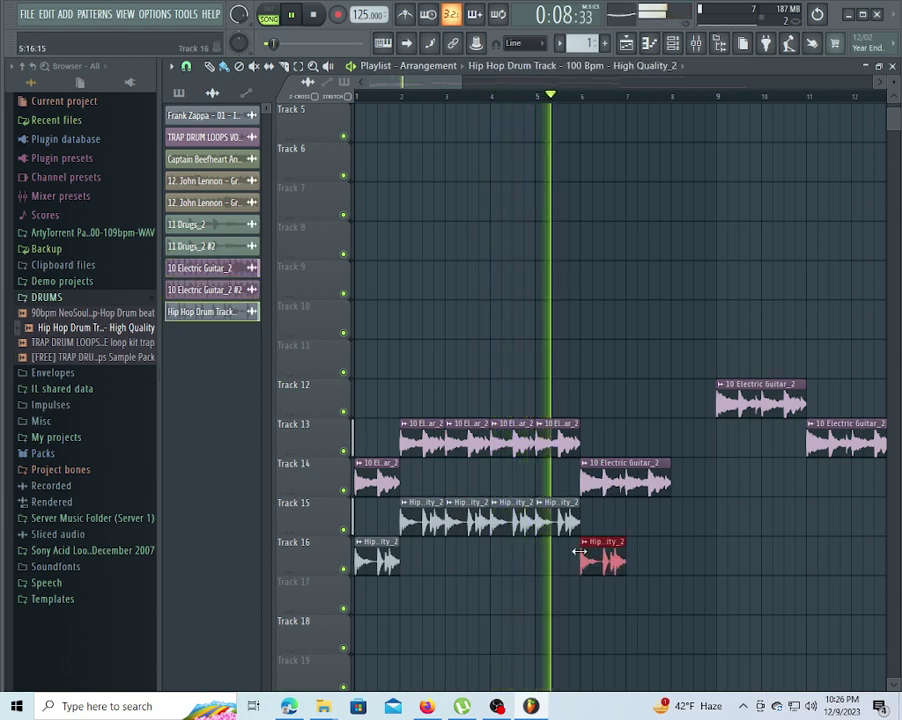
pyautogui.click(630, 515)
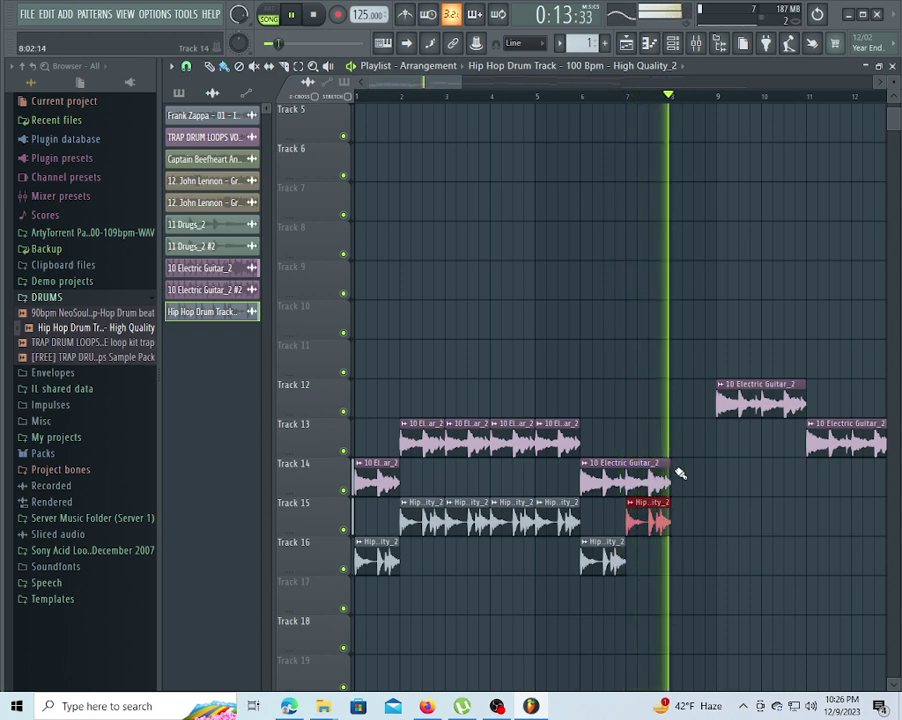
pyautogui.press('space')
pyautogui.press('space')
# Move the two-bar guitar clip to bar 1 on Track 10 and delete the one-bar guitar clips on Tracks 13 and 14.
pyautogui.moveTo(605, 480); pyautogui.dragTo(322, 332)
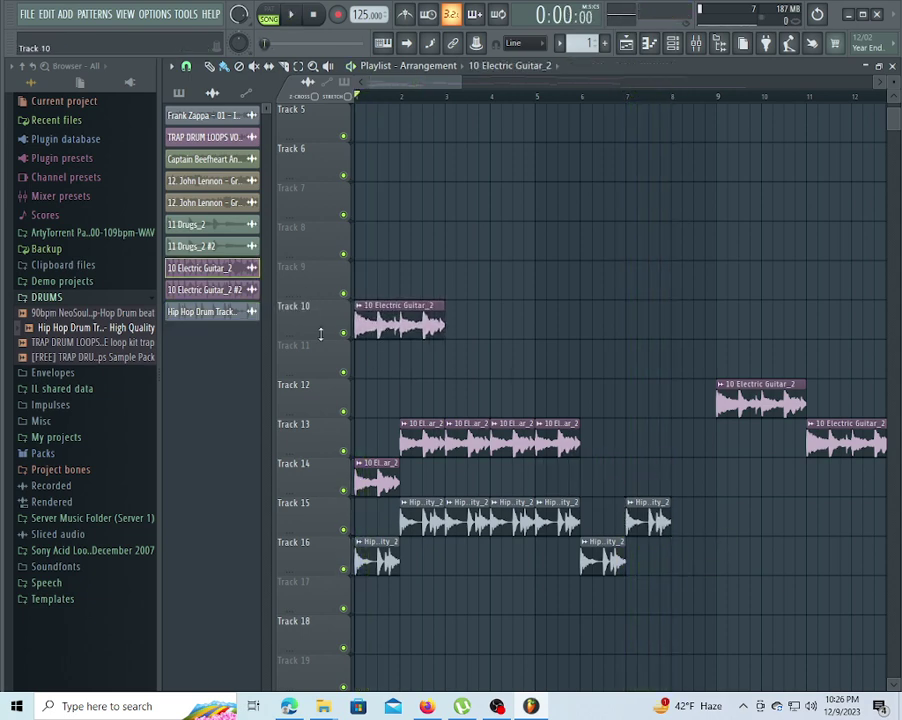
pyautogui.press('space')
pyautogui.rightClick(391, 485)
pyautogui.rightClick(418, 442)
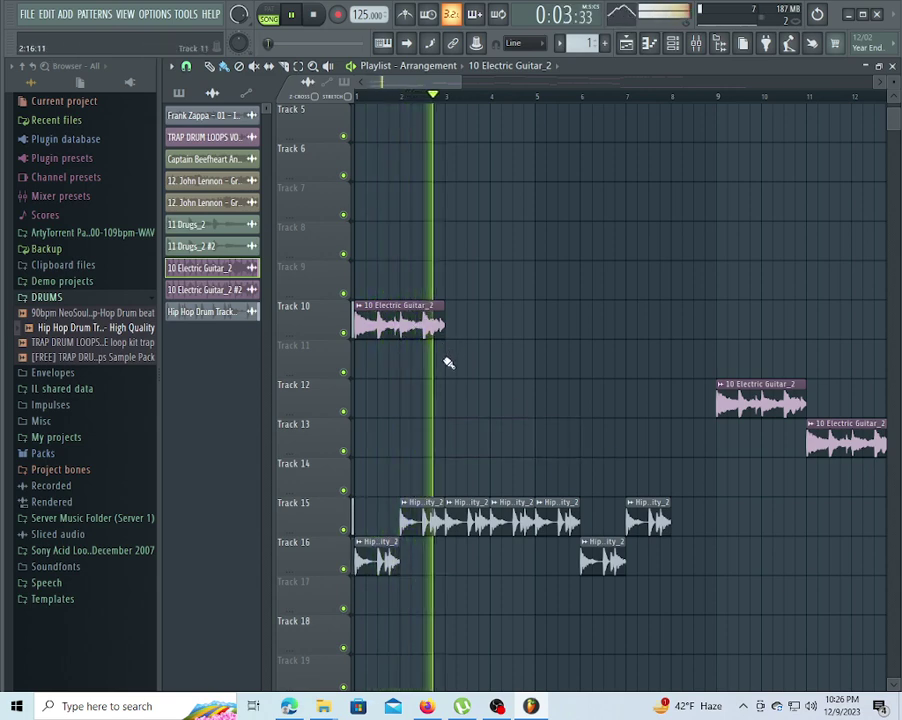
# Place two-bar guitar copies at bars 3 and 7 on Track 11 and at bar 5 on Track 12.
pyautogui.click(447, 362)
pyautogui.click(537, 398)
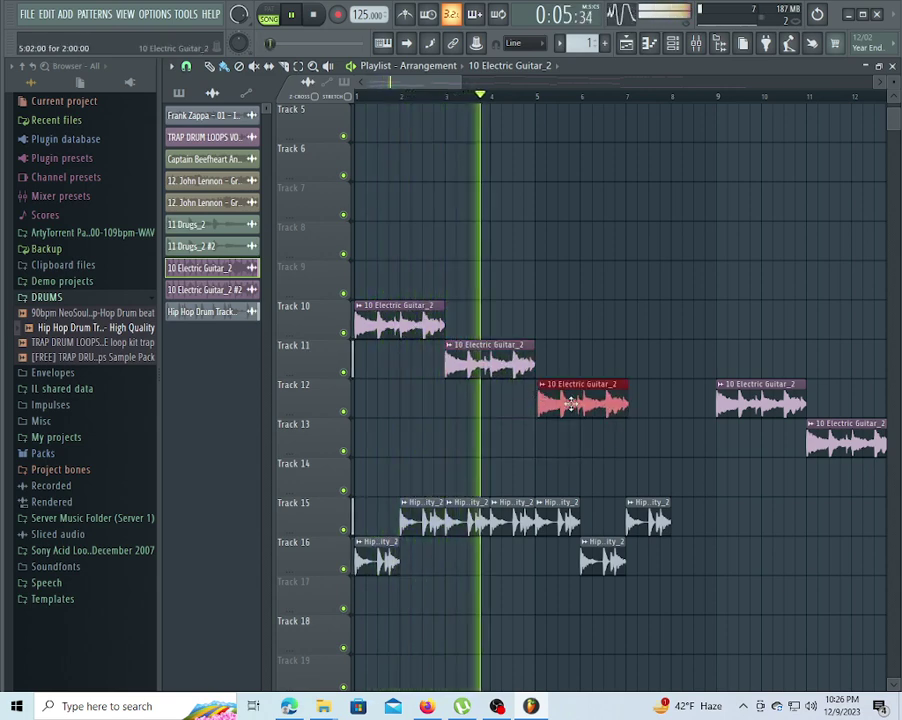
pyautogui.click(630, 361)
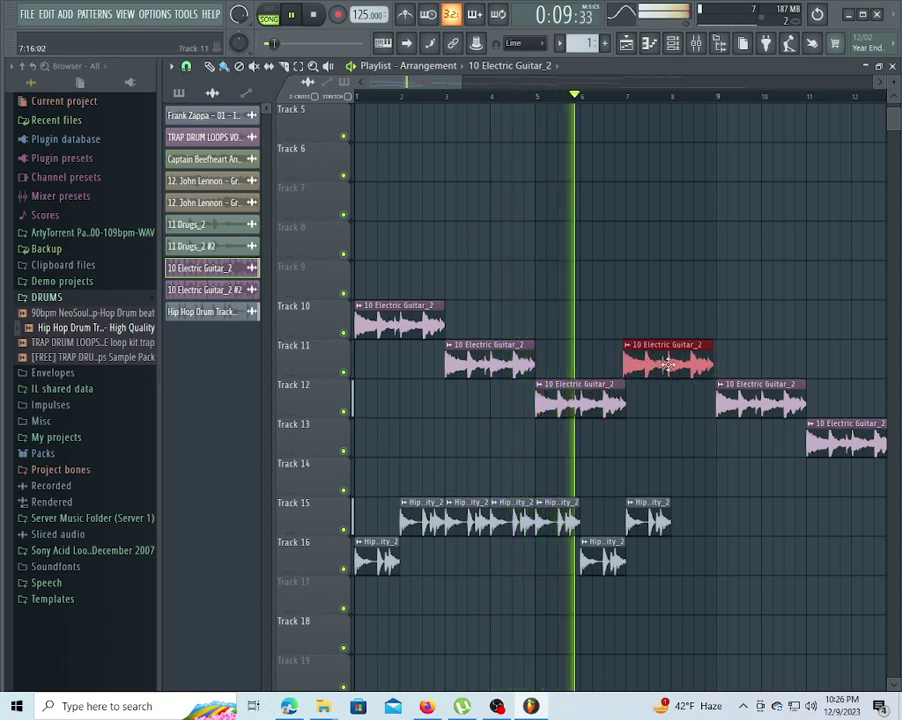
pyautogui.moveTo(655, 360); pyautogui.dragTo(670, 358)
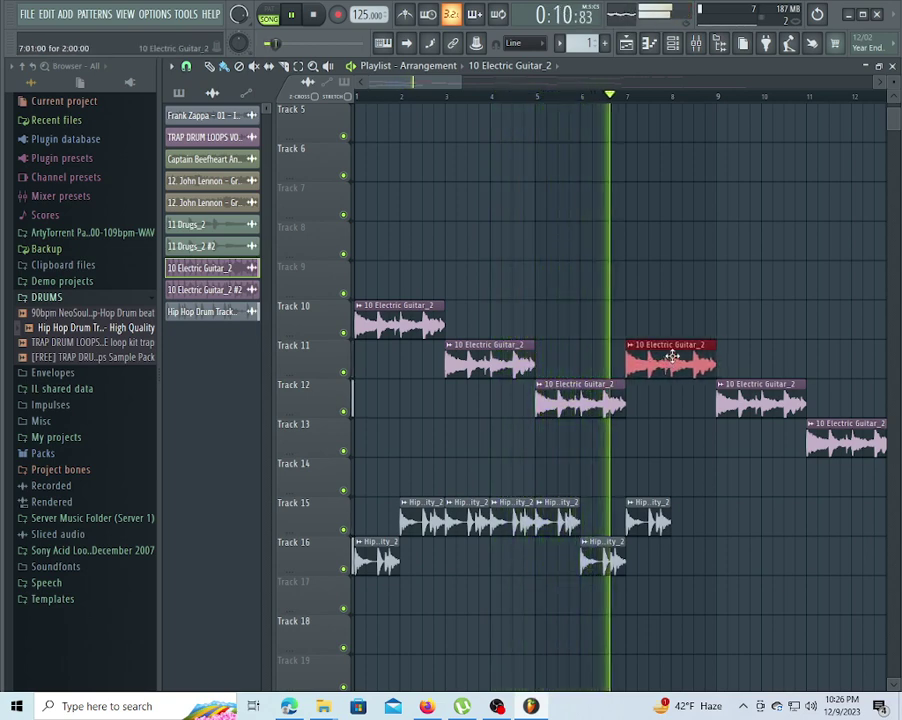
# Delete the guitar clip at bar 9 on Track 12 and add a one-bar drum copy at bar 8 on Track 16.
pyautogui.rightClick(739, 402)
pyautogui.click(650, 530)
pyautogui.click(668, 554)
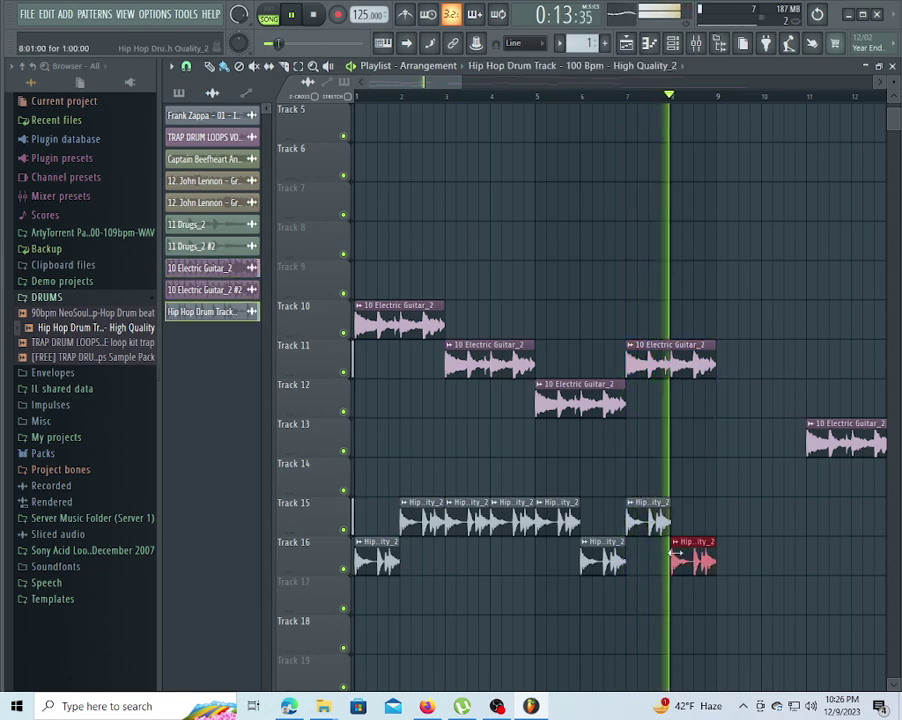
# Trim Track 10's guitar clip to one bar and place copies of it across bars 2 to 9 on Track 9.
pyautogui.doubleClick(383, 324)
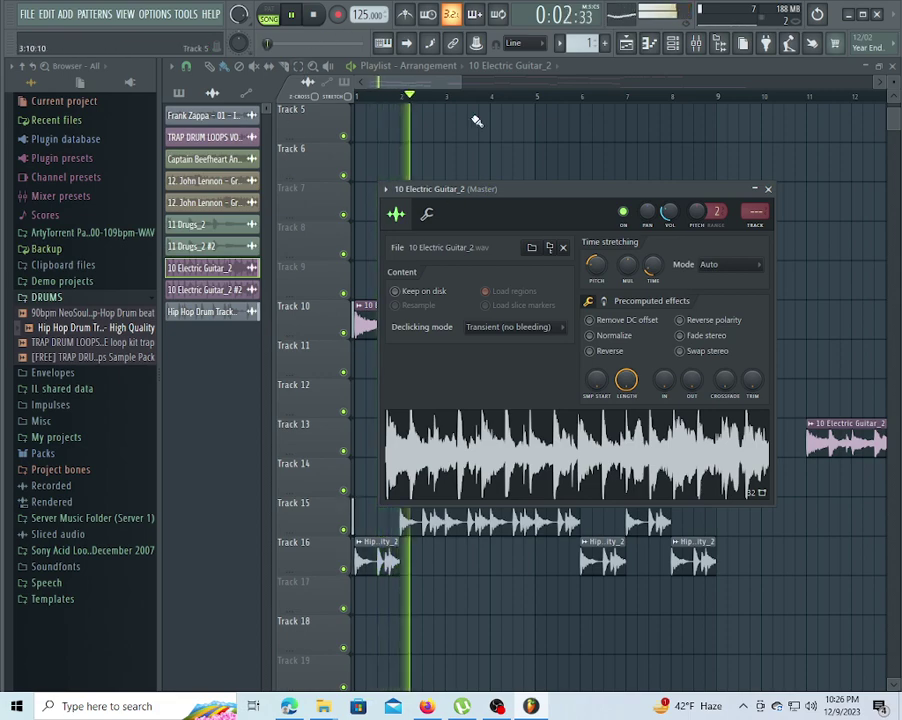
pyautogui.click(433, 90)
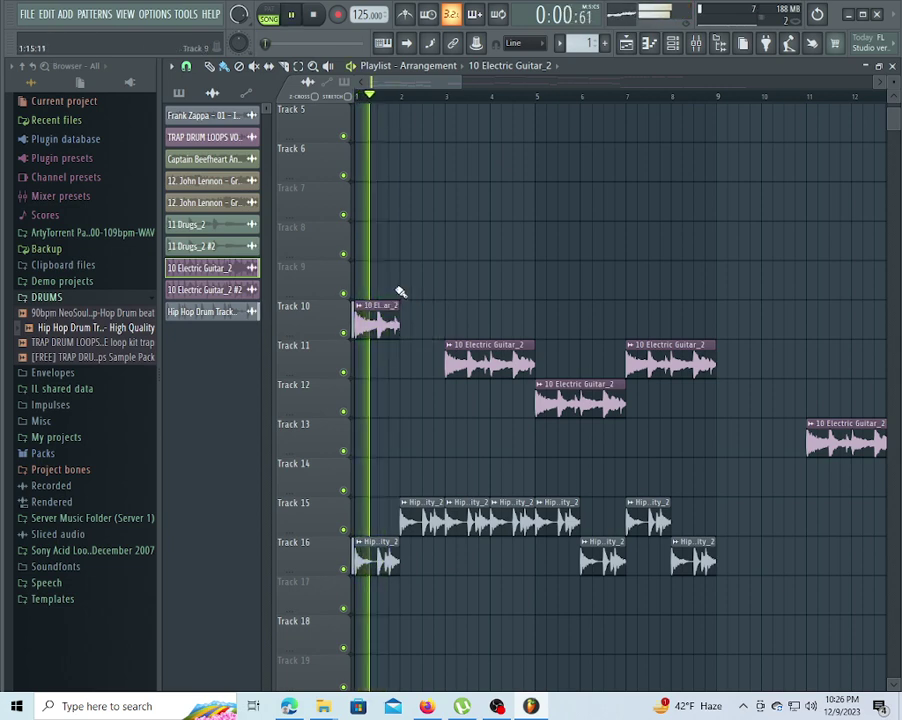
pyautogui.moveTo(405, 284); pyautogui.dragTo(738, 291)
# Delete the two-bar guitar clips on Tracks 11 and 12 between bars 3 and 9.
pyautogui.rightClick(517, 349)
pyautogui.rightClick(606, 387)
pyautogui.rightClick(670, 360)
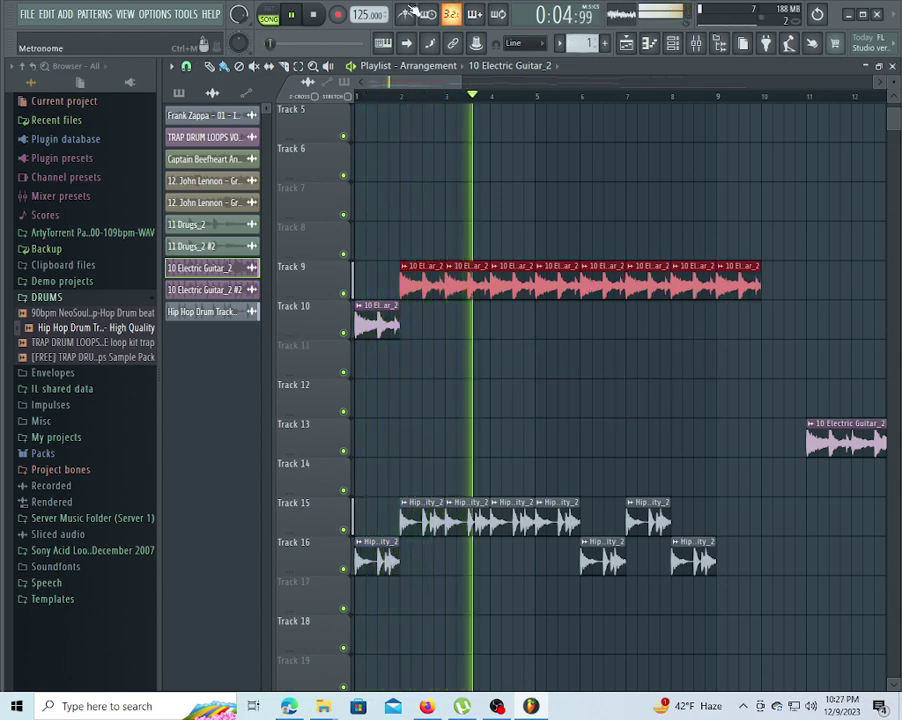
# Try a project tempo of 154 BPM without restretching the channels, and play the arrangement.
pyautogui.moveTo(357, 20); pyautogui.dragTo(358, 20)
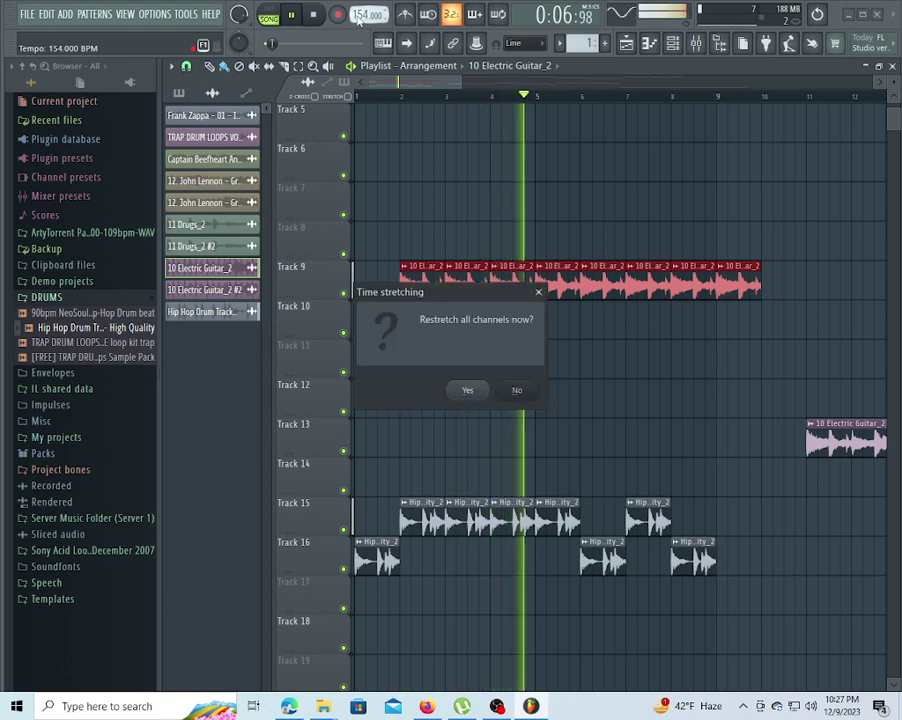
pyautogui.click(527, 390)
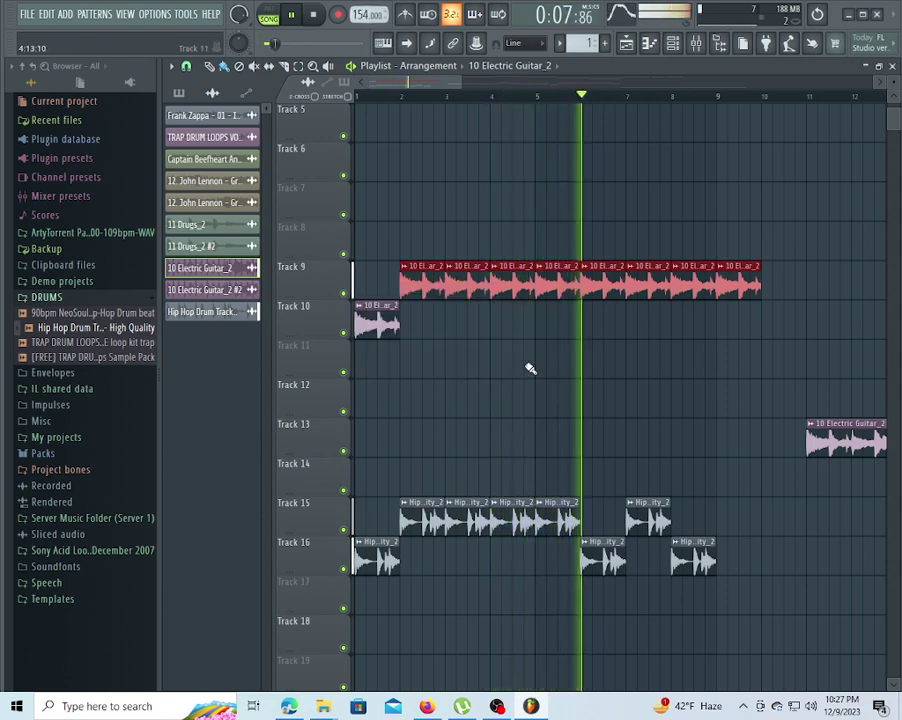
pyautogui.moveTo(370, 96); pyautogui.dragTo(273, 84)
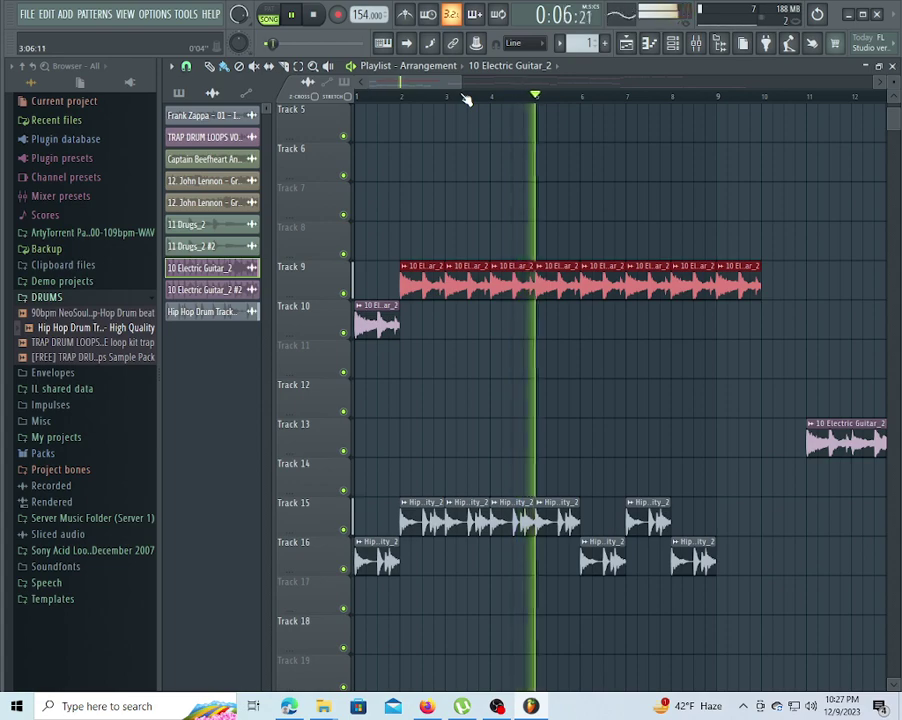
pyautogui.moveTo(445, 84)
pyautogui.mouseDown()
pyautogui.moveTo(488, 88)
pyautogui.moveTo(461, 88)
pyautogui.mouseUp()
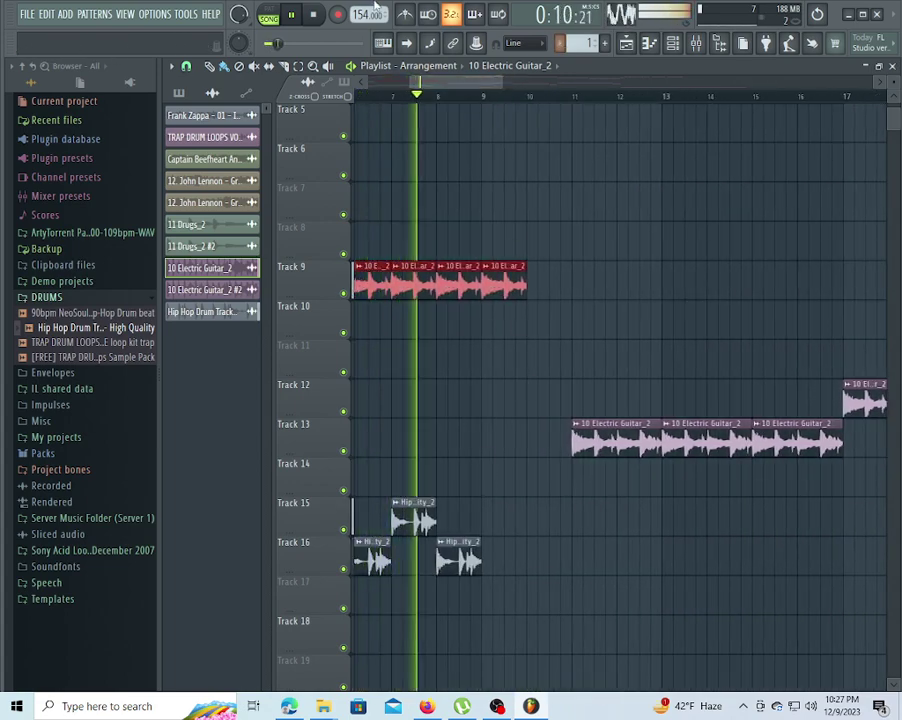
# Set the project tempo to 163 BPM without restretching the channels.
pyautogui.moveTo(366, 15)
pyautogui.mouseDown()
pyautogui.moveTo(366, 34)
pyautogui.moveTo(356, 8)
pyautogui.moveTo(368, 12)
pyautogui.mouseUp()
pyautogui.click(516, 394)
pyautogui.click(527, 390)
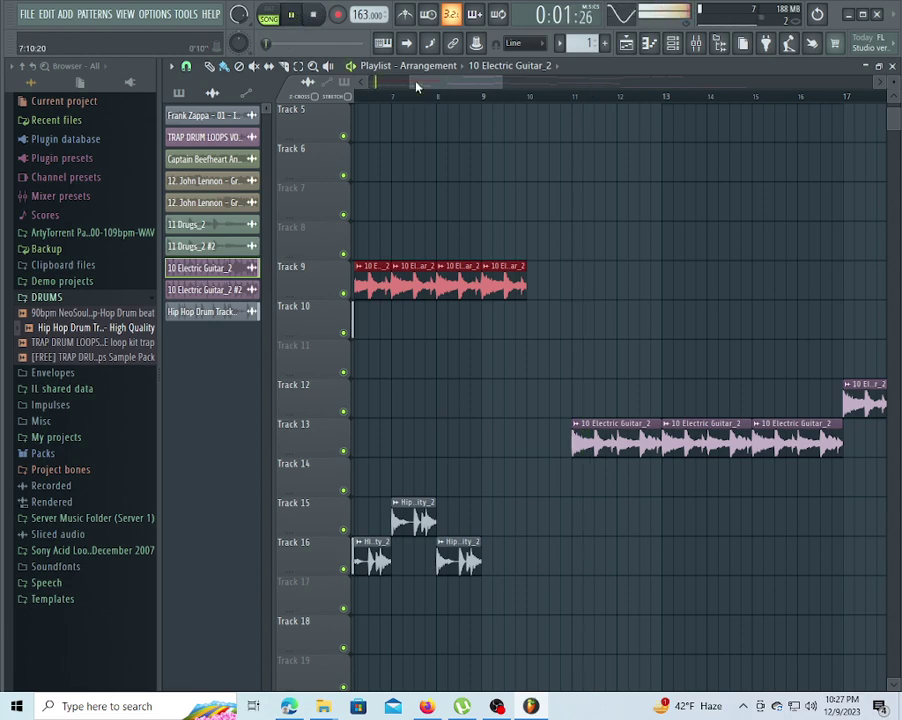
# Place the "90bpm NeoSoul Hip-Hop Drum beat" sample from the DRUMS folder at bar 1 on Track 12.
pyautogui.moveTo(415, 82); pyautogui.dragTo(370, 83)
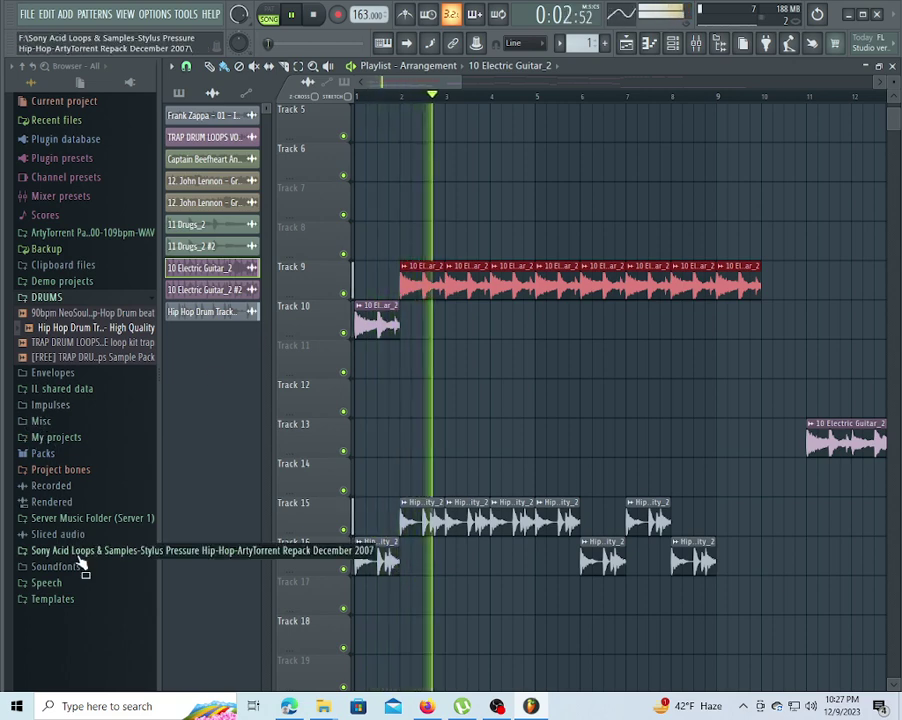
pyautogui.click(64, 314)
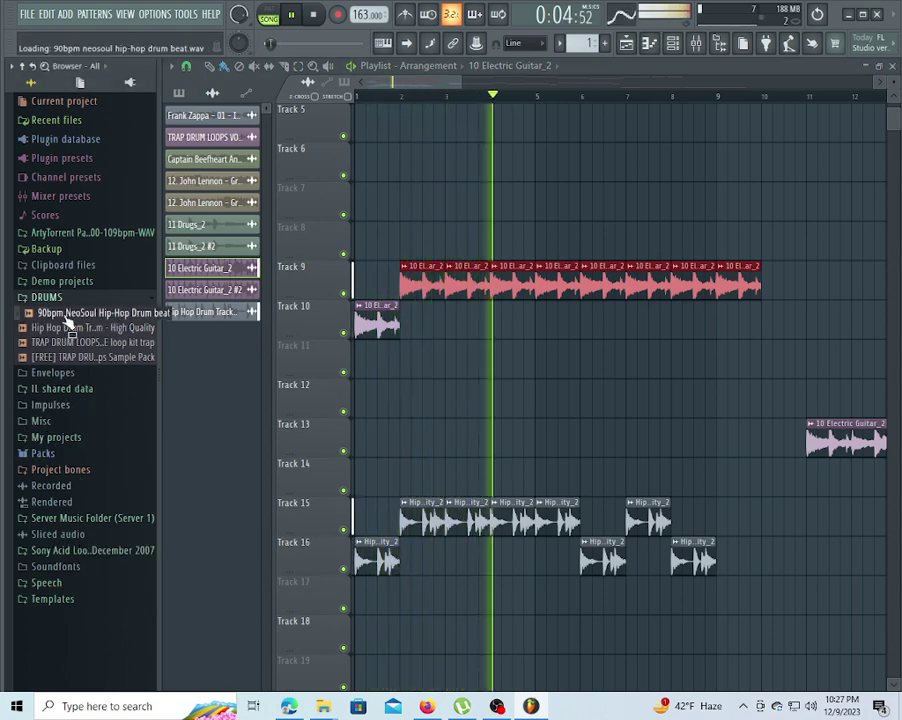
pyautogui.moveTo(67, 320); pyautogui.dragTo(438, 415)
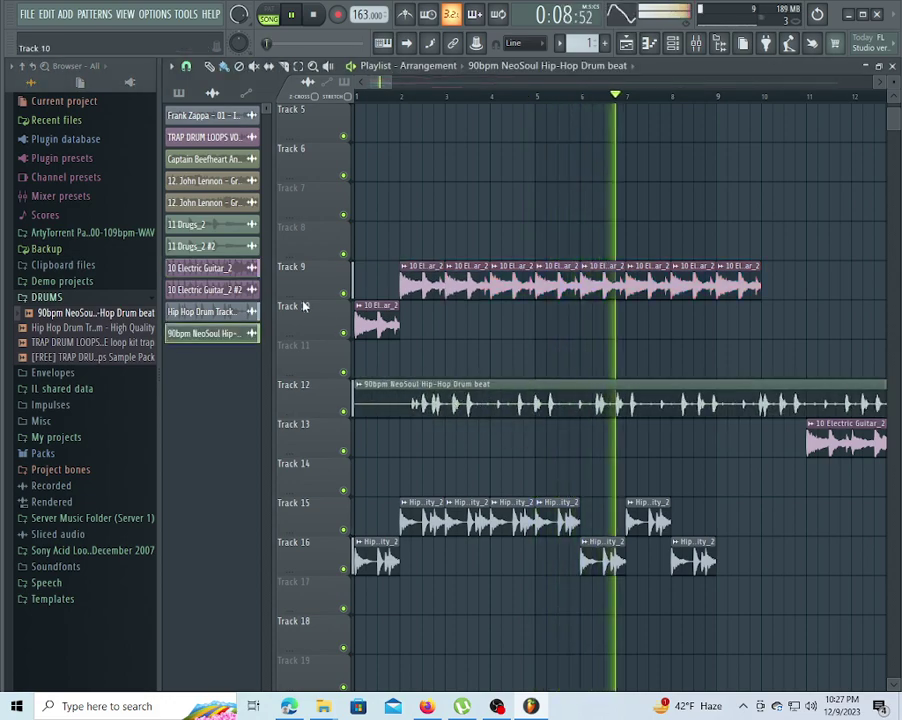